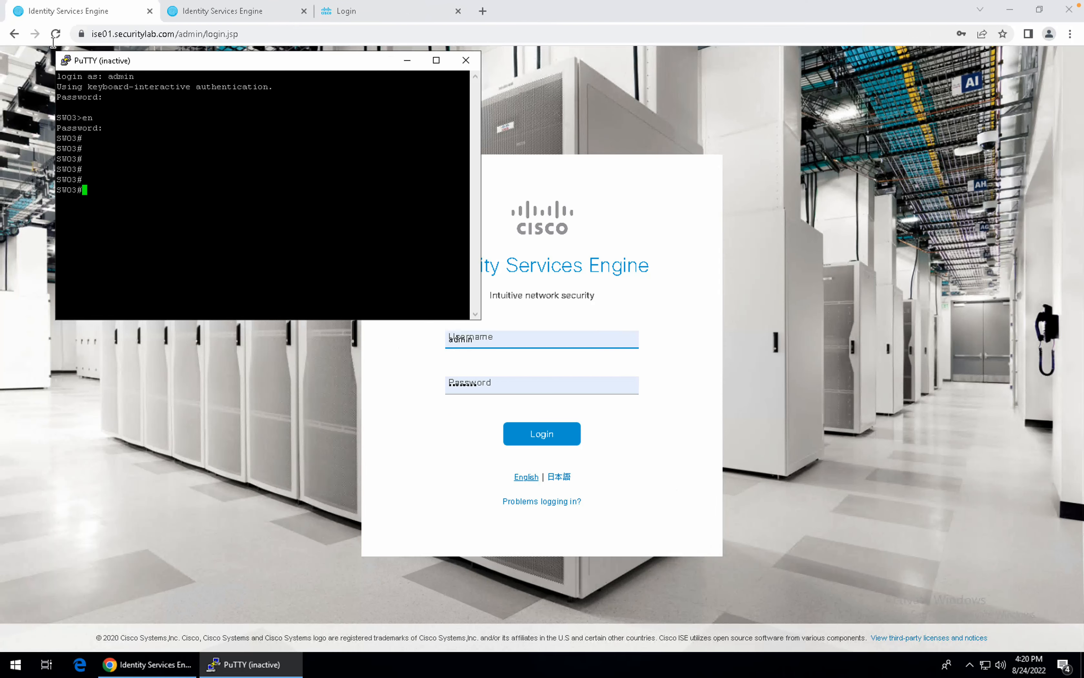
Start a new PuTTY SSH session to ise01.securitylab on port 22.
click(66, 60)
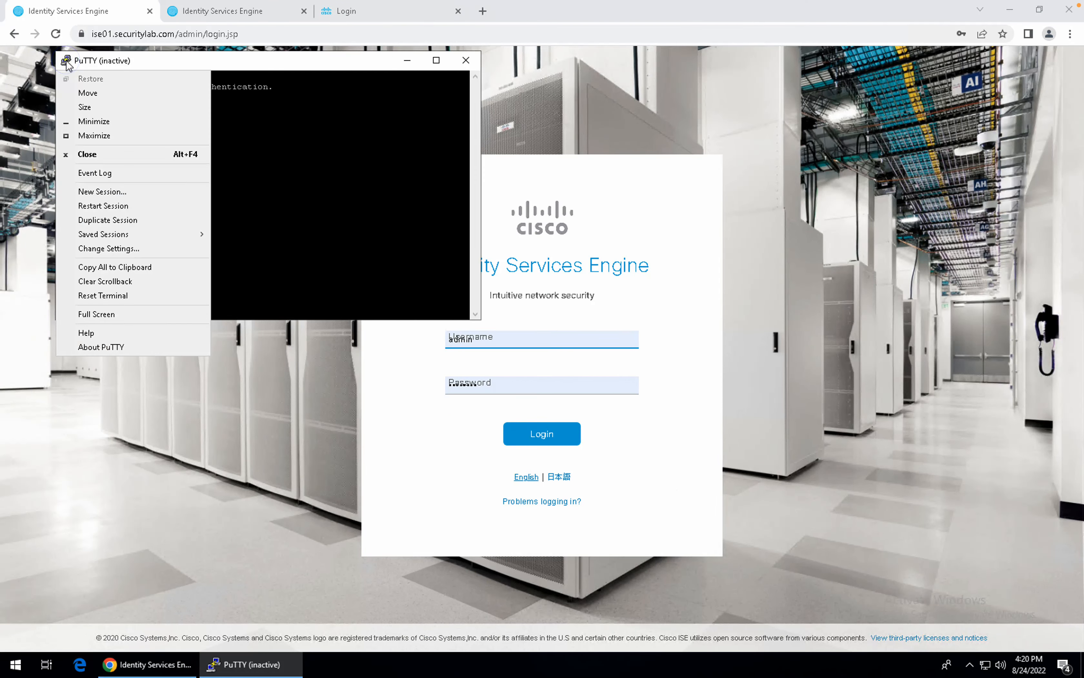
click(120, 196)
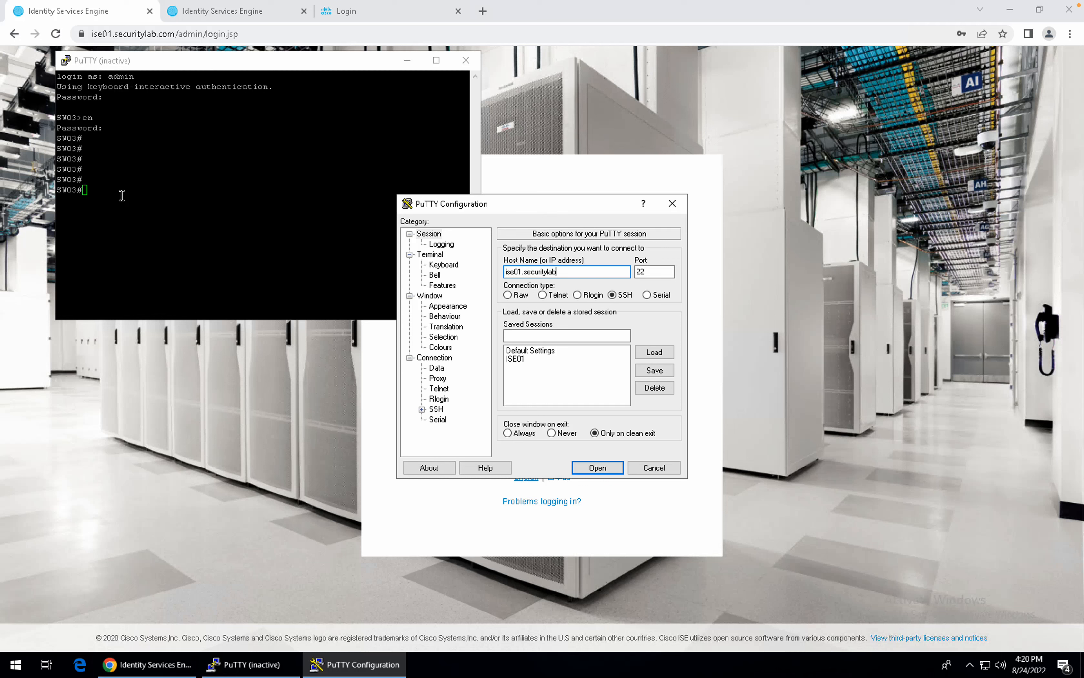
key(Return)
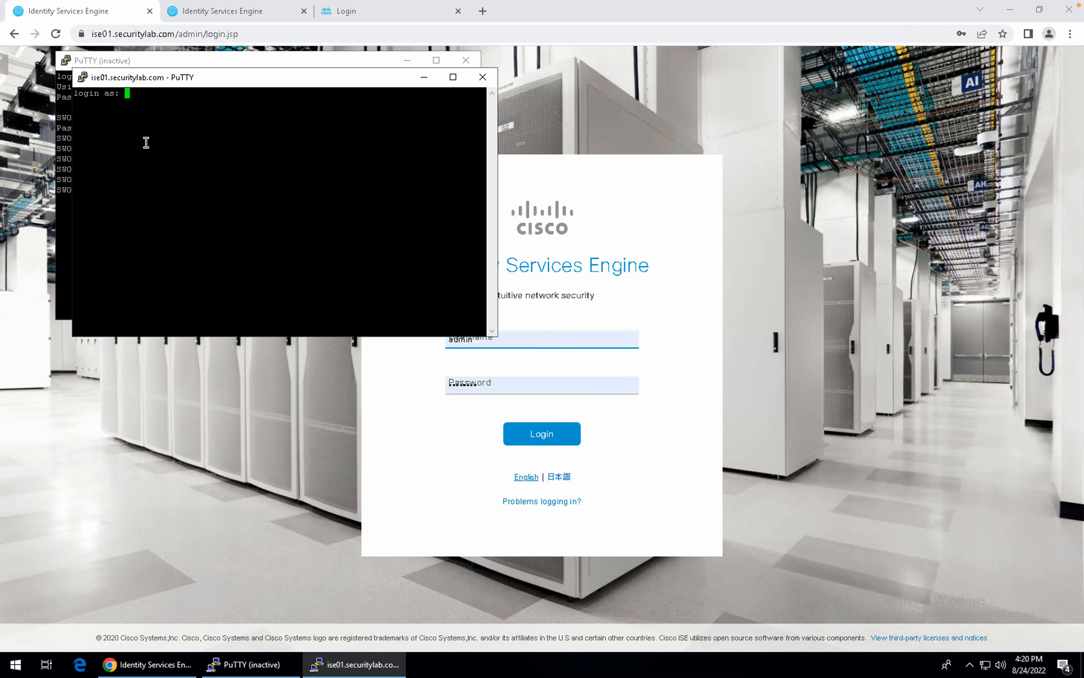
Log in to ise01 as admin and run show clock, confirming 16:20:55 -03.
text(admin)
key(Return)
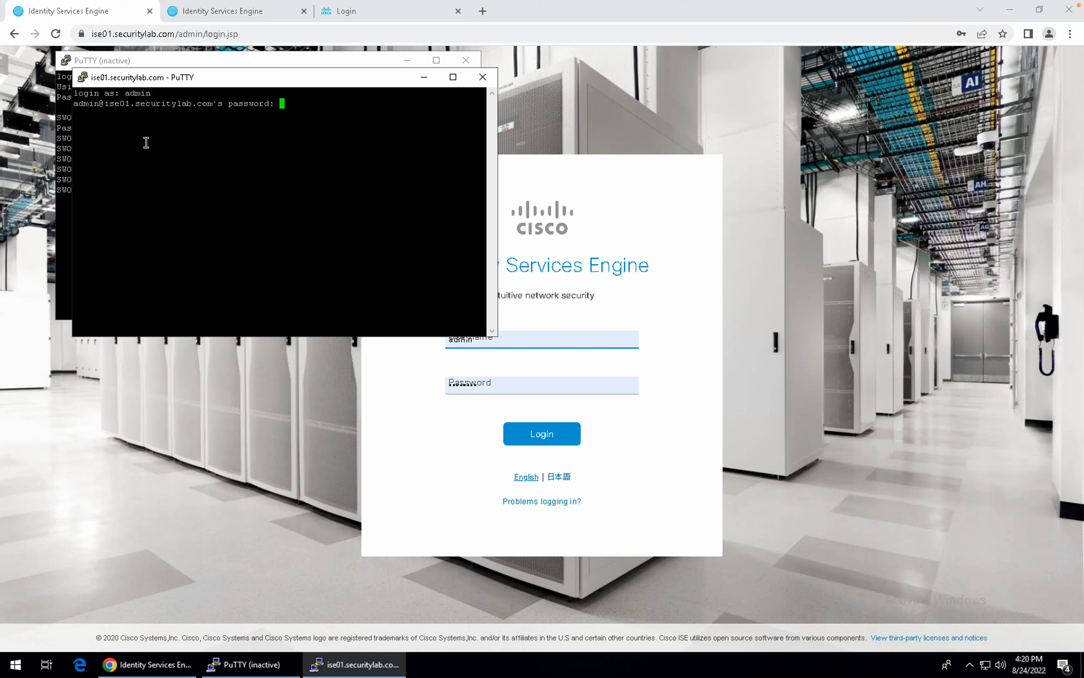
key(Return)
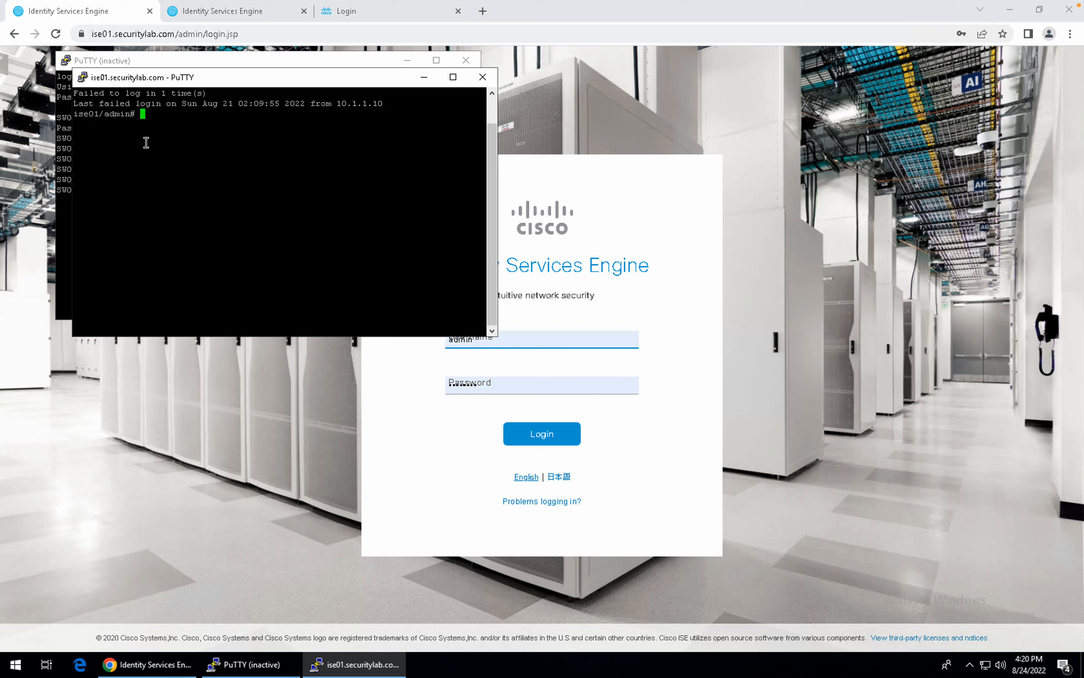
key(Return)
key(Return)
key(Return)
text(s)
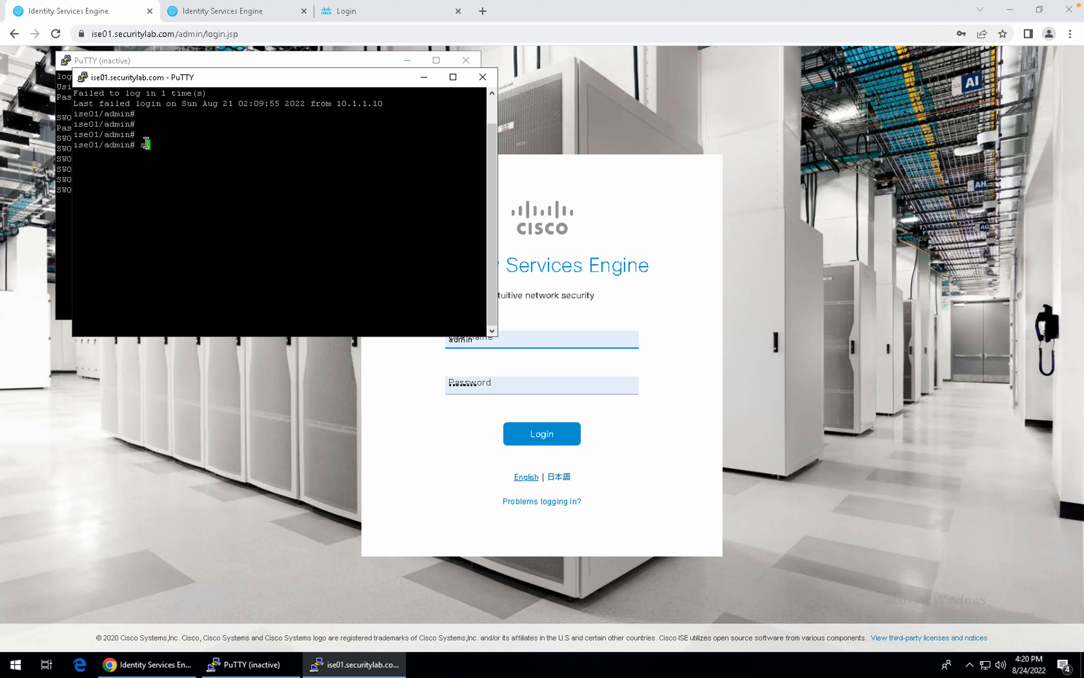
text(how clock)
key(Return)
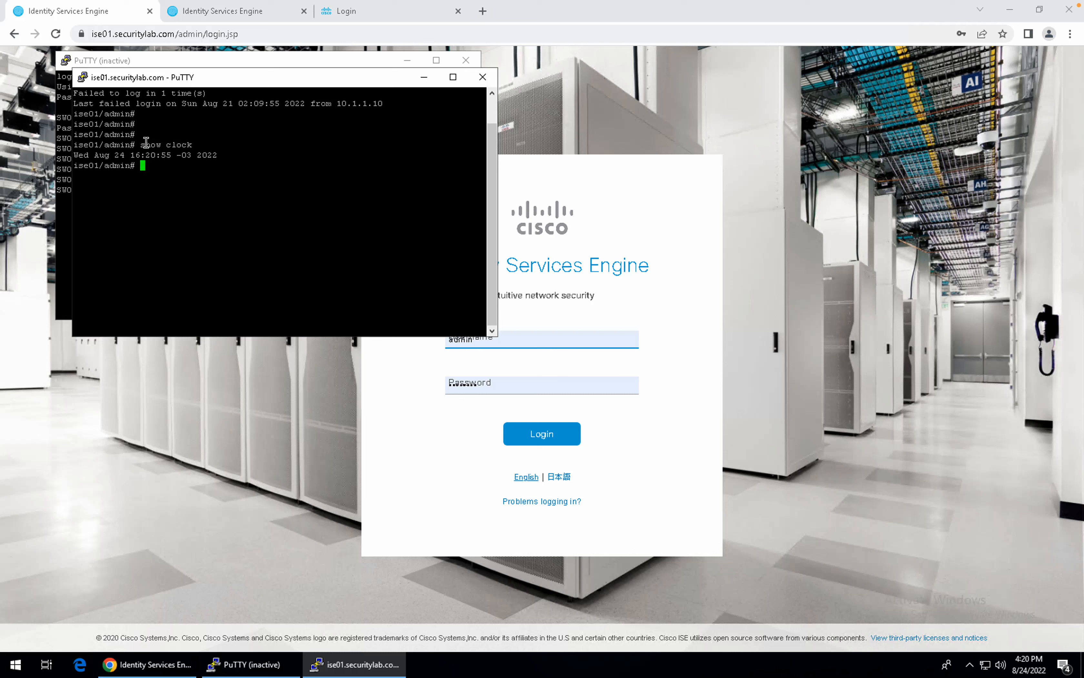
drag(126, 155, 180, 158)
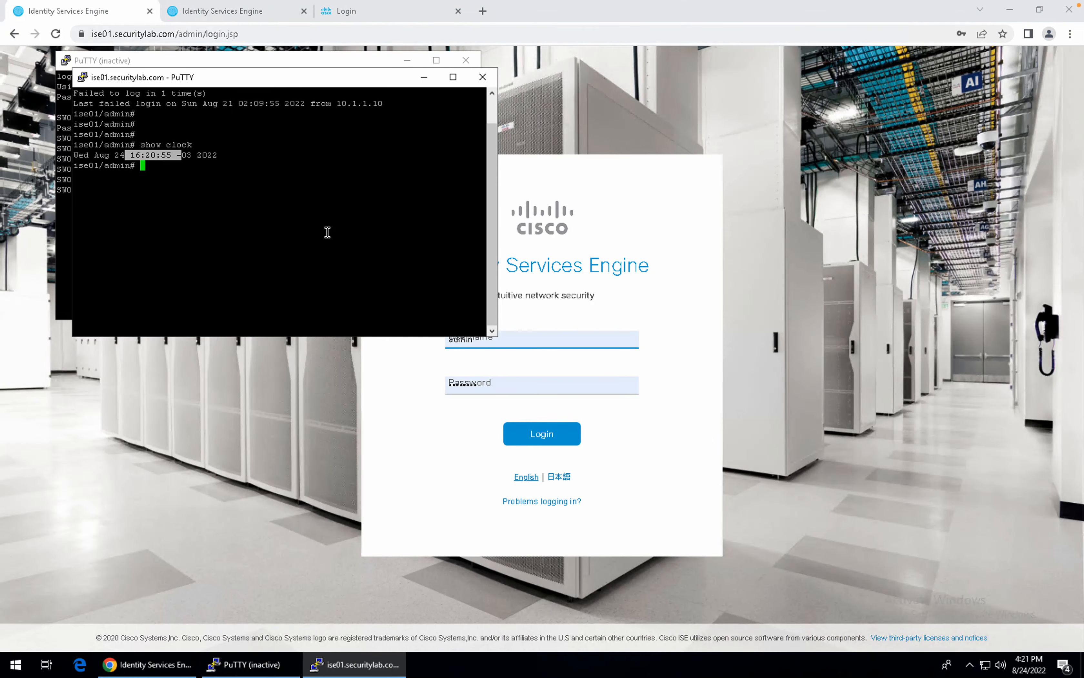
click(327, 232)
Run show ntp and confirm the time source is 10.1.1.253.
key(ctrl+Left)
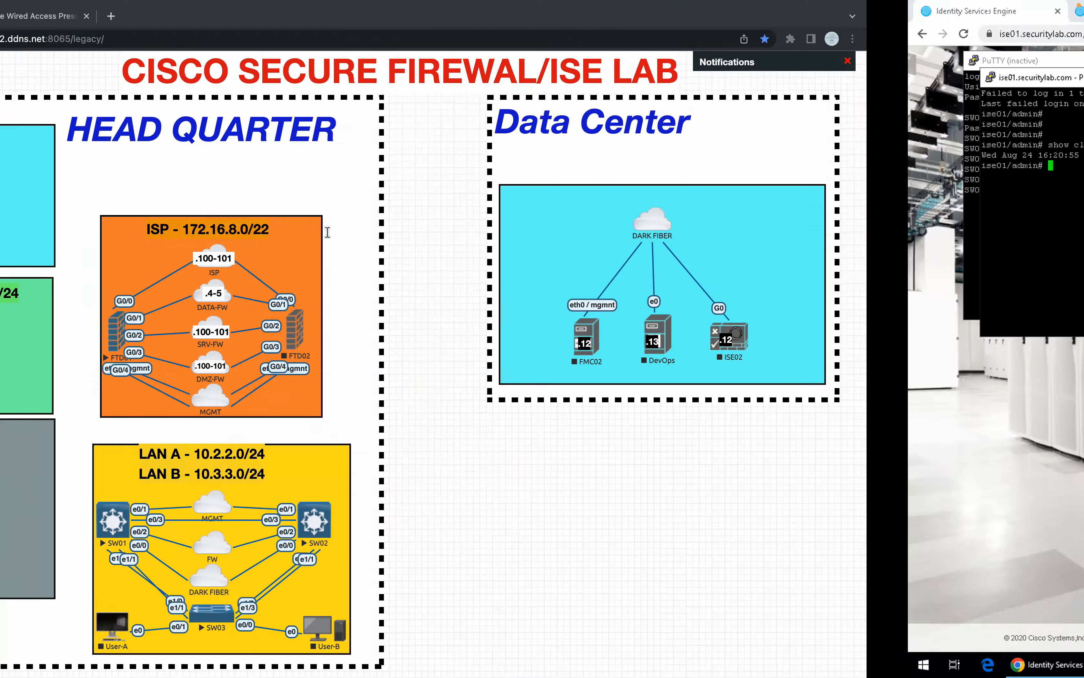
key(ctrl+Right)
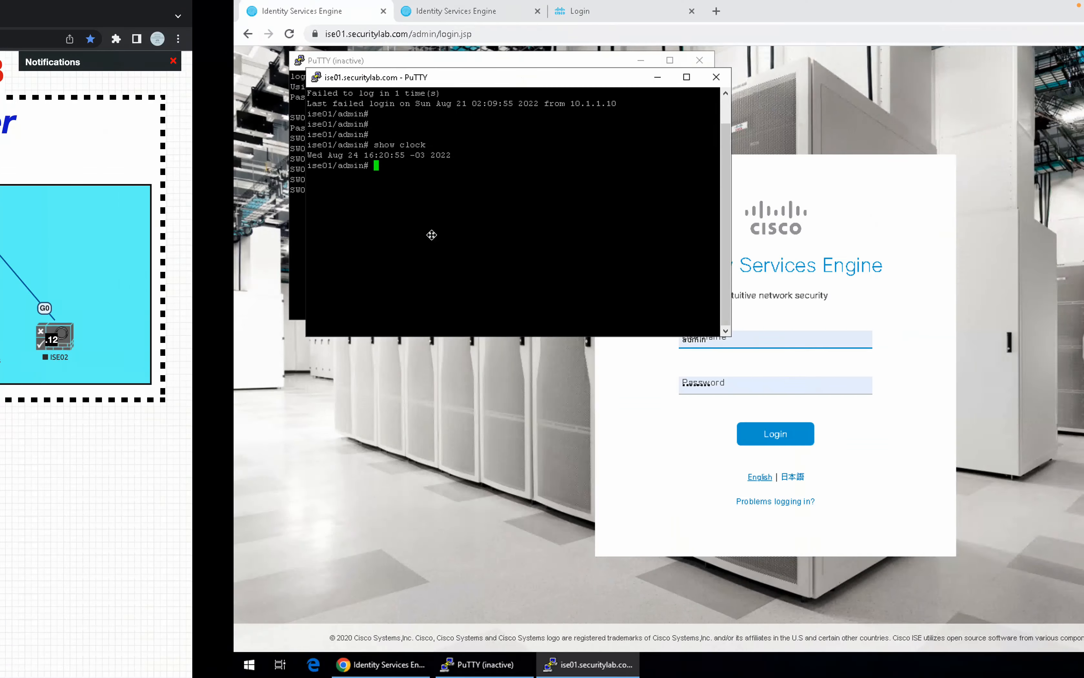
text(sho)
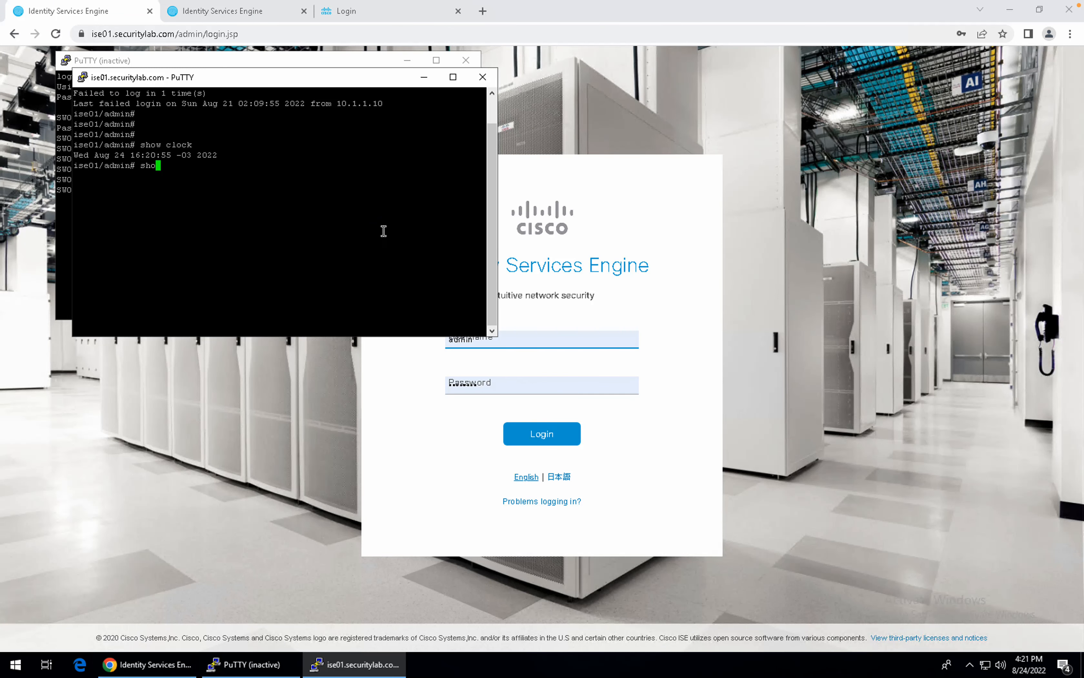
text(w ntp)
key(Return)
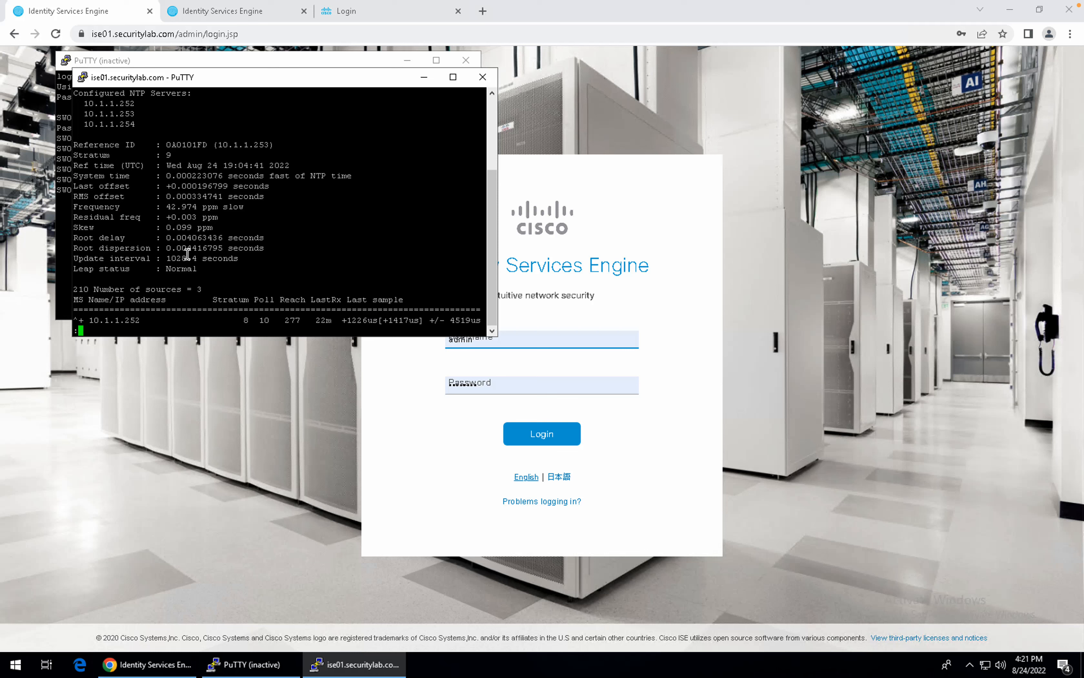
key(space)
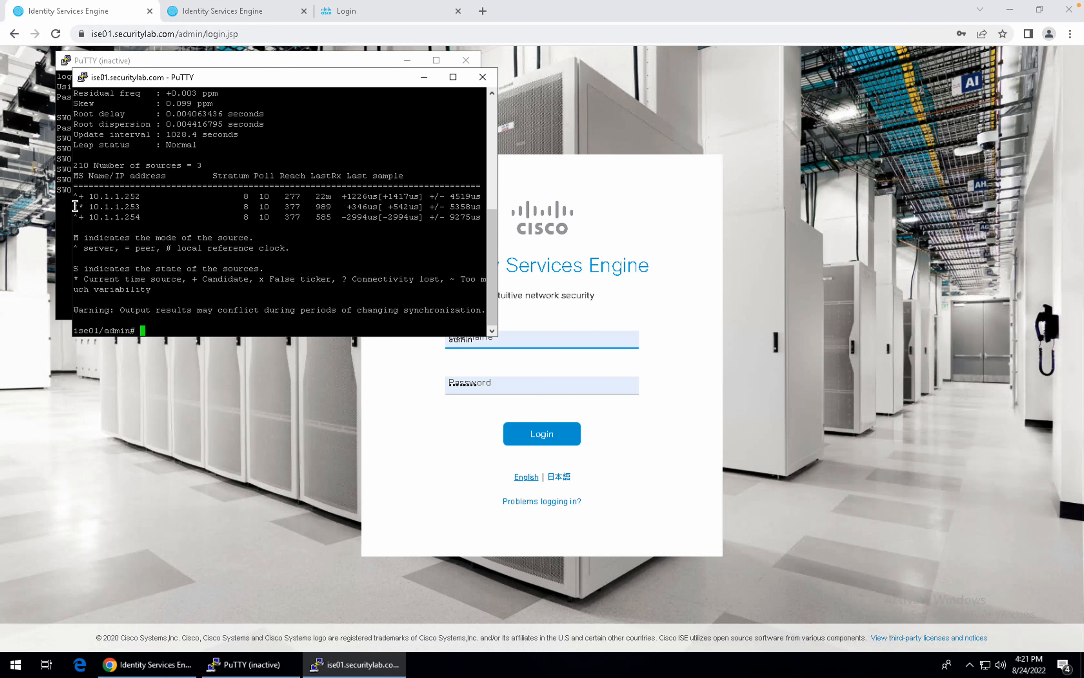
drag(74, 206, 143, 207)
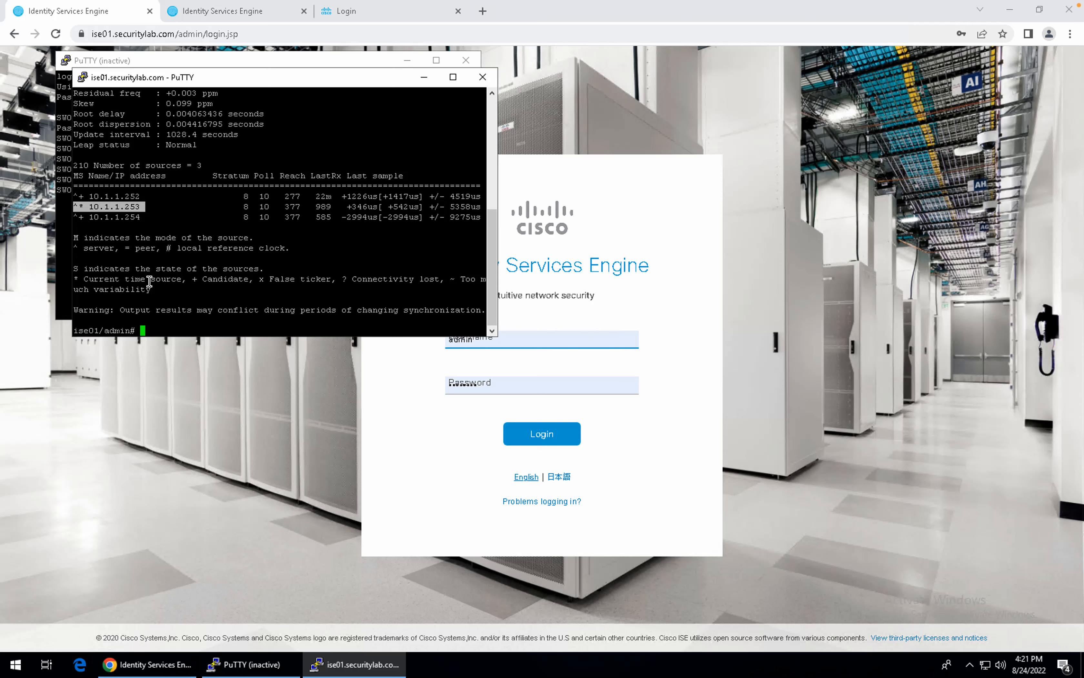
key(ctrl+Left)
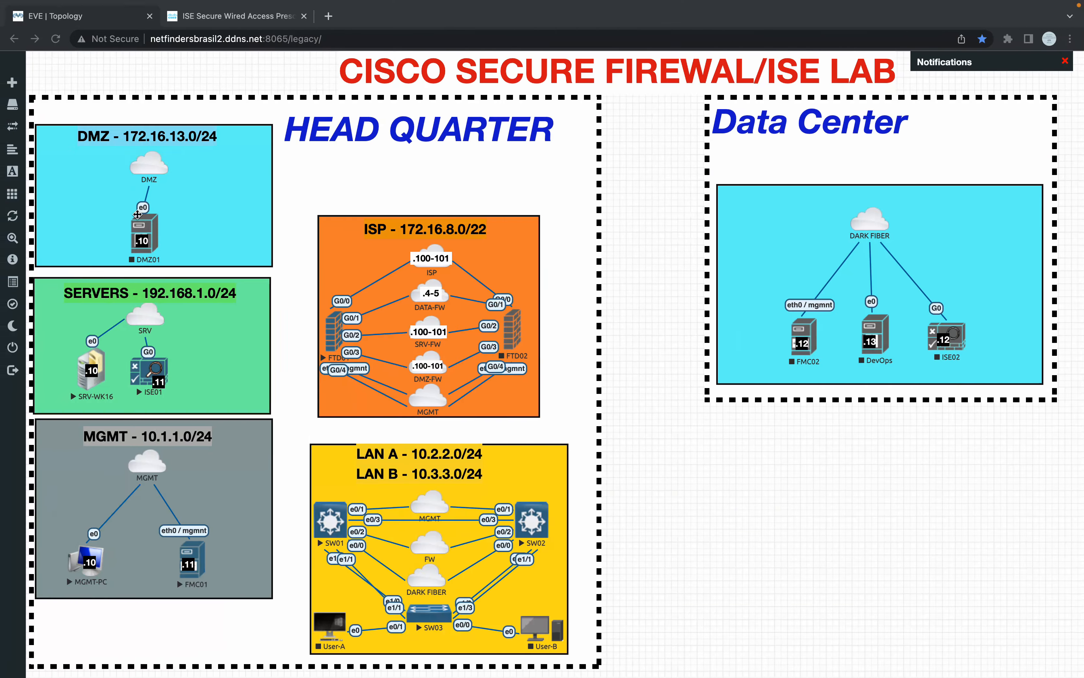
On SW01, show interface Vlan11's config at 10.1.1.254 with ntp broadcast.
key(ctrl+Left)
key(ctrl+Left)
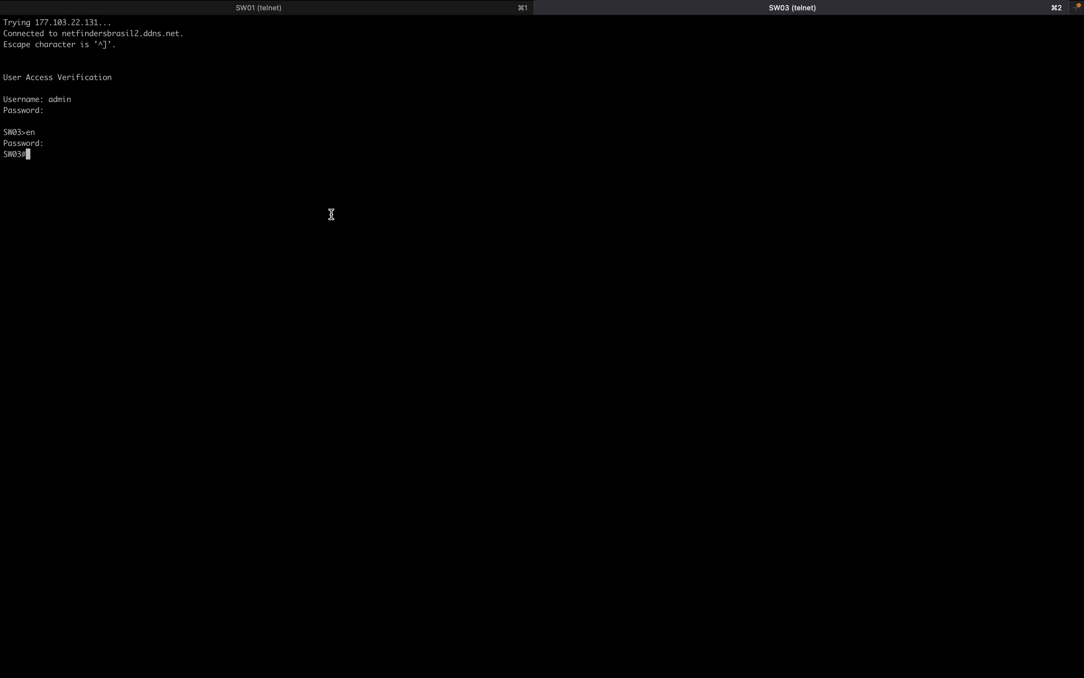
click(352, 9)
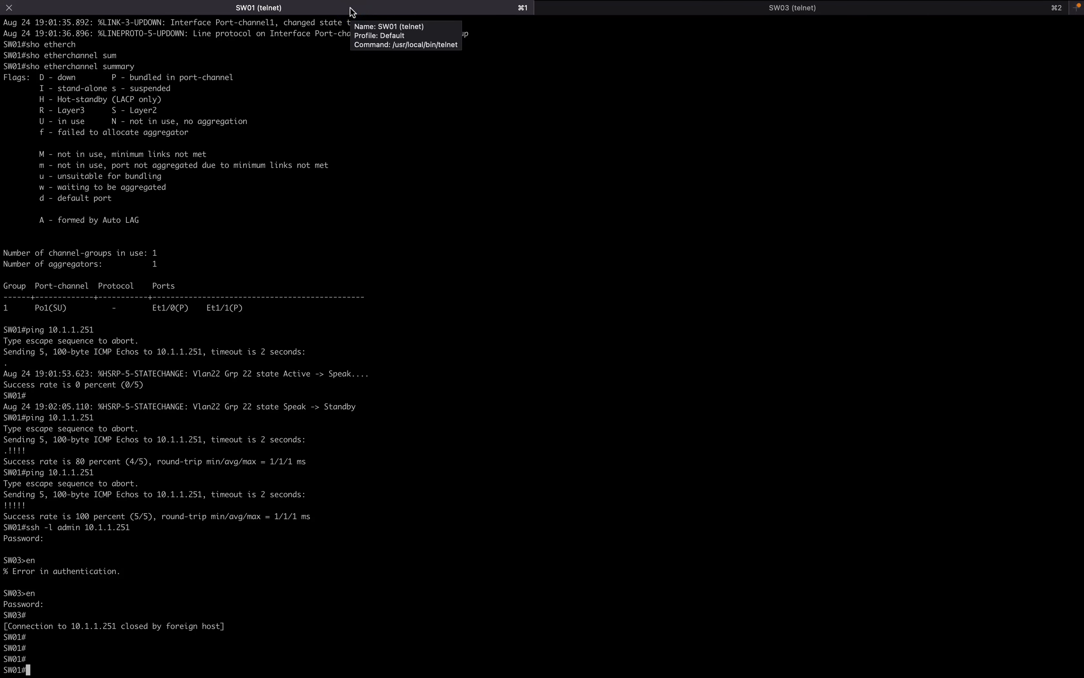
key(Return)
key(Return)
key(Return)
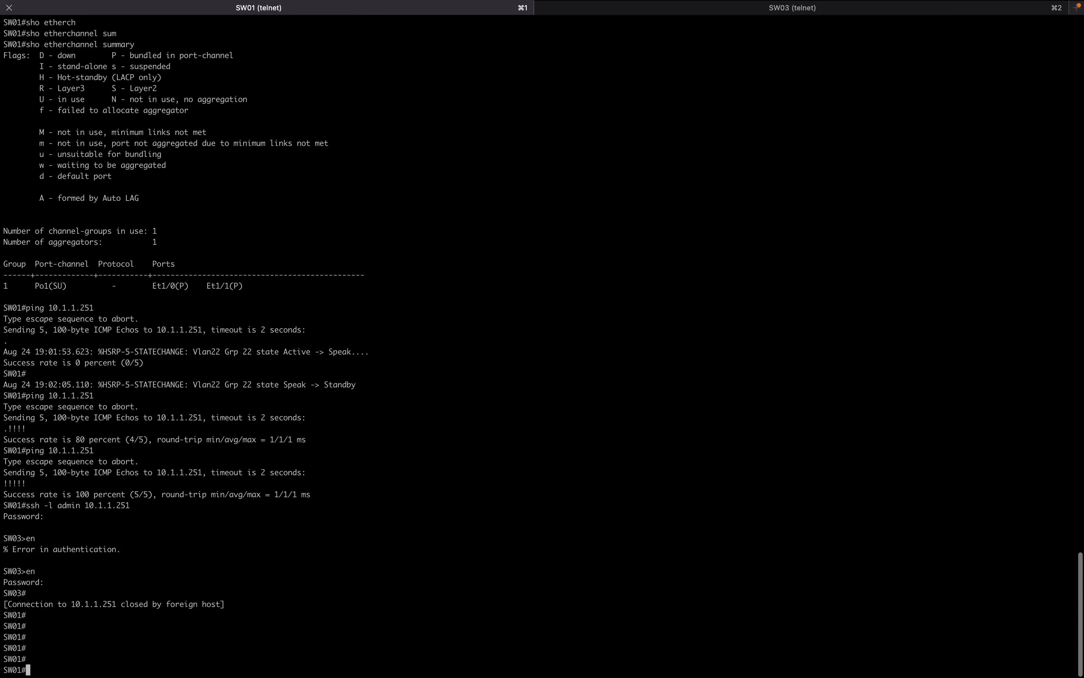
text(sh run i)
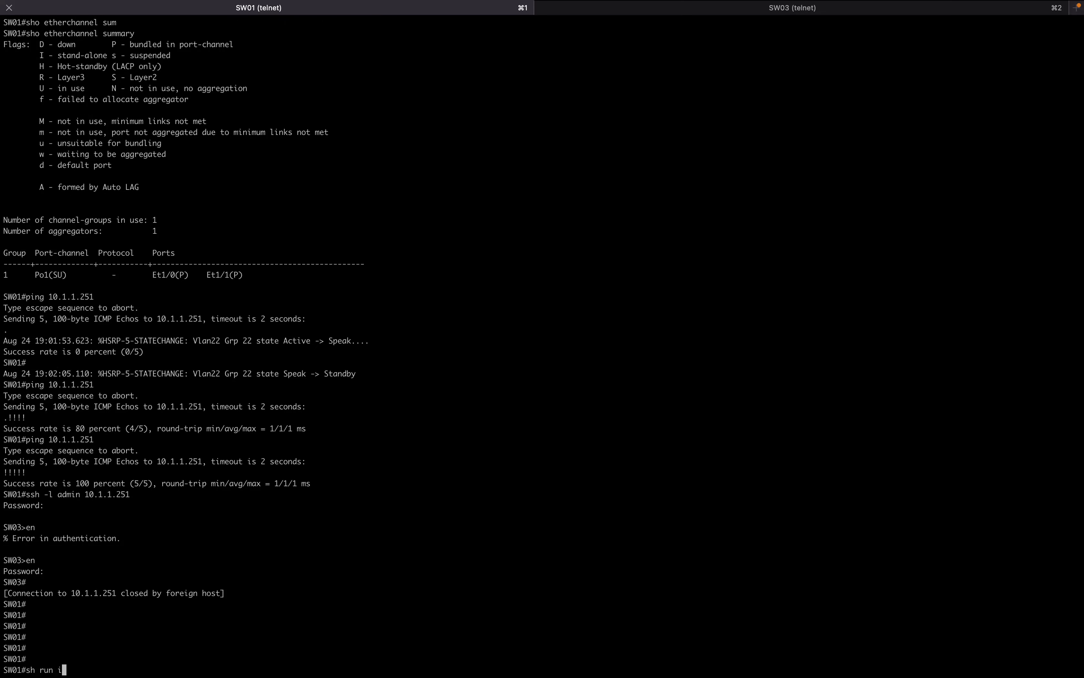
text(nter vlan 11)
key(Return)
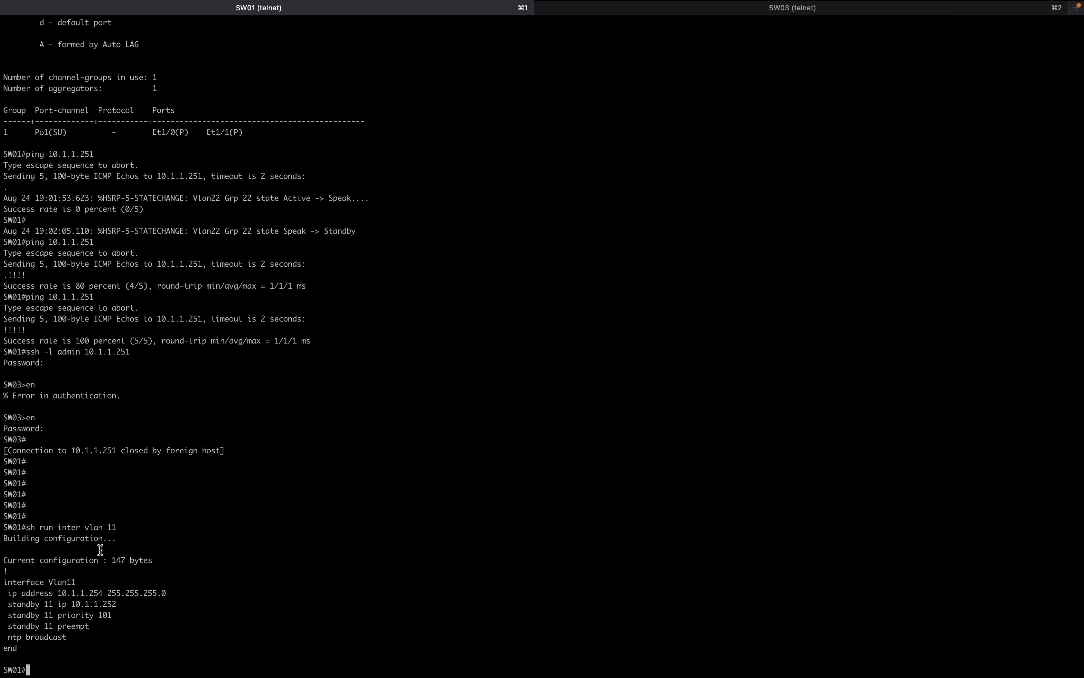
triple_click(72, 638)
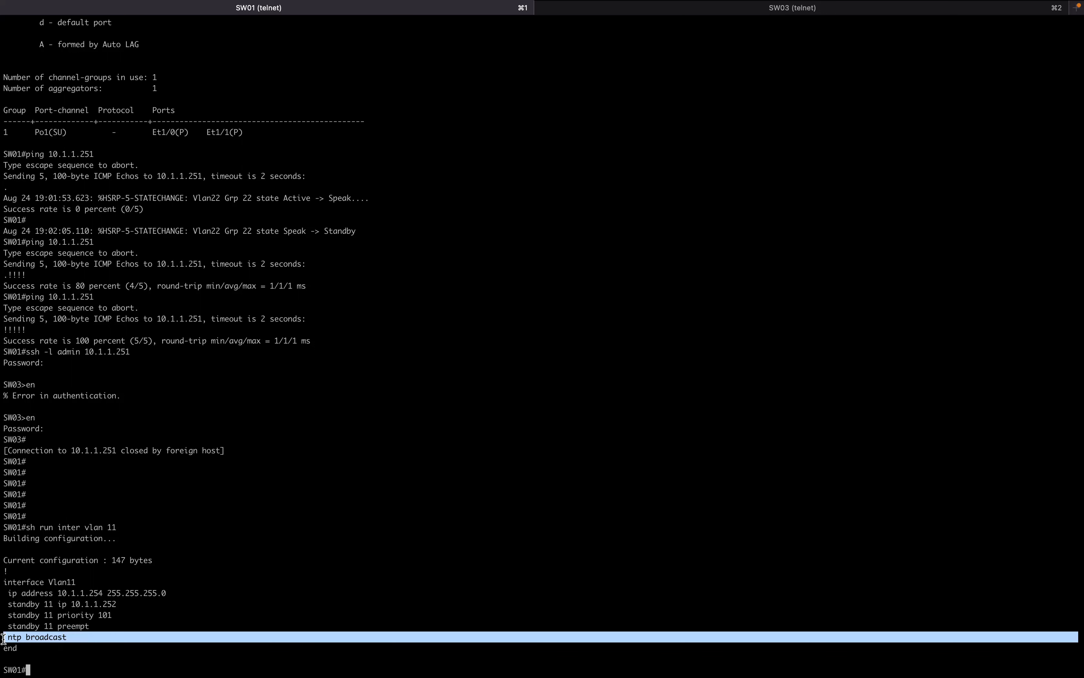
List SW01's NTP config lines, showing ntp master and ntp source Vlan11.
text(sh run)
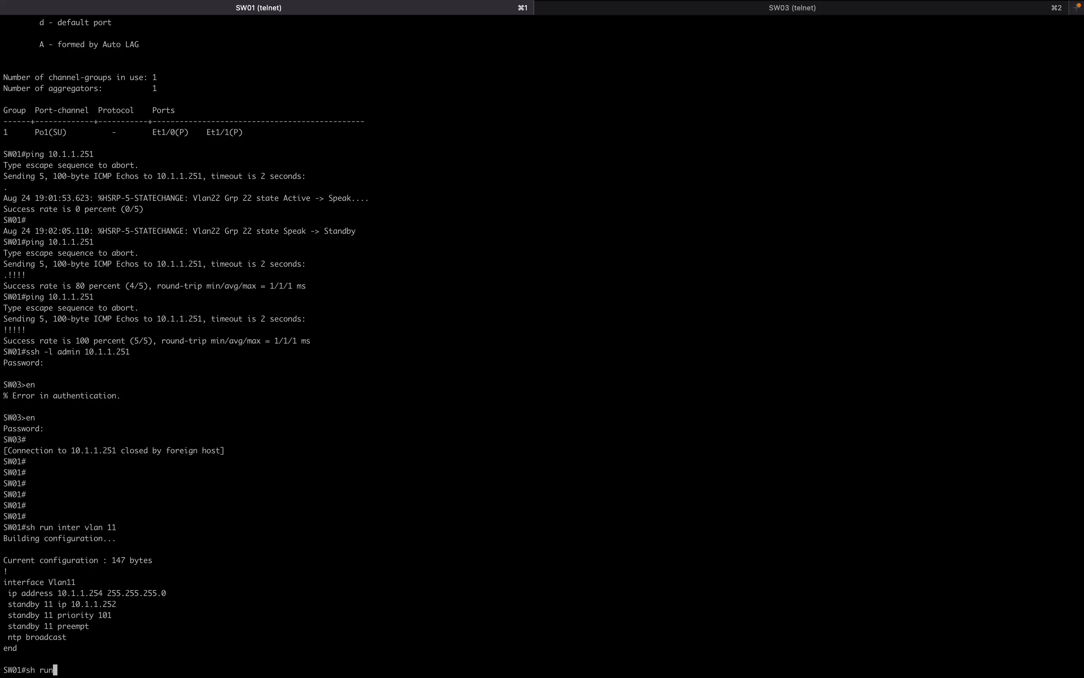
text( | inc ntp)
key(Return)
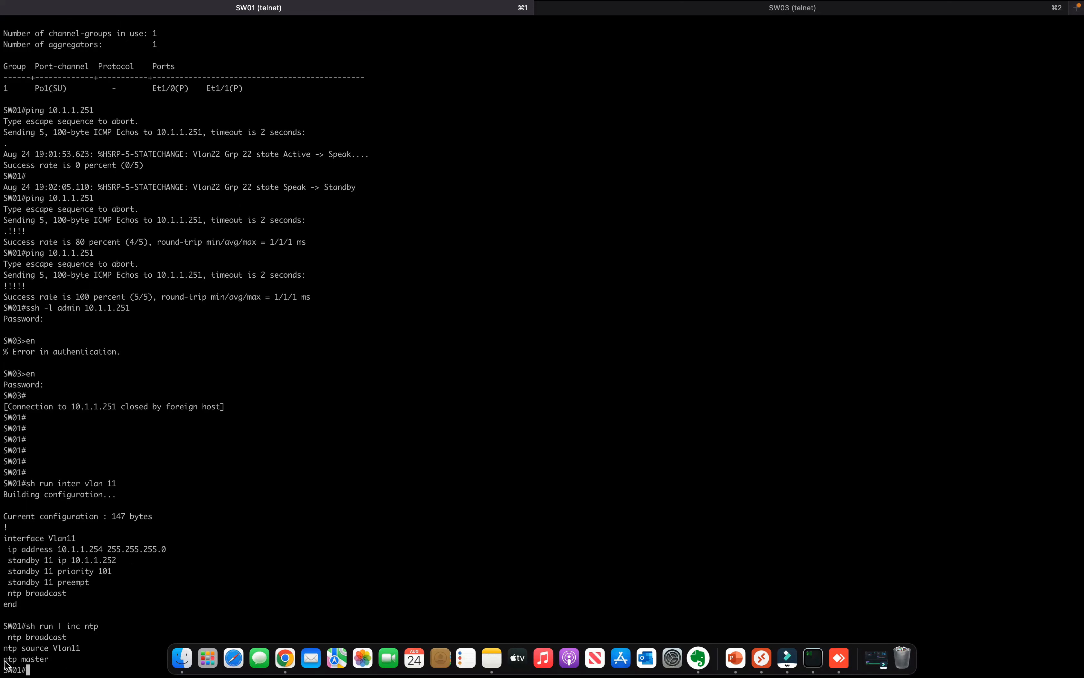
mouse_move(3, 653)
mouse_down()
mouse_move(78, 650)
mouse_move(8, 659)
mouse_up()
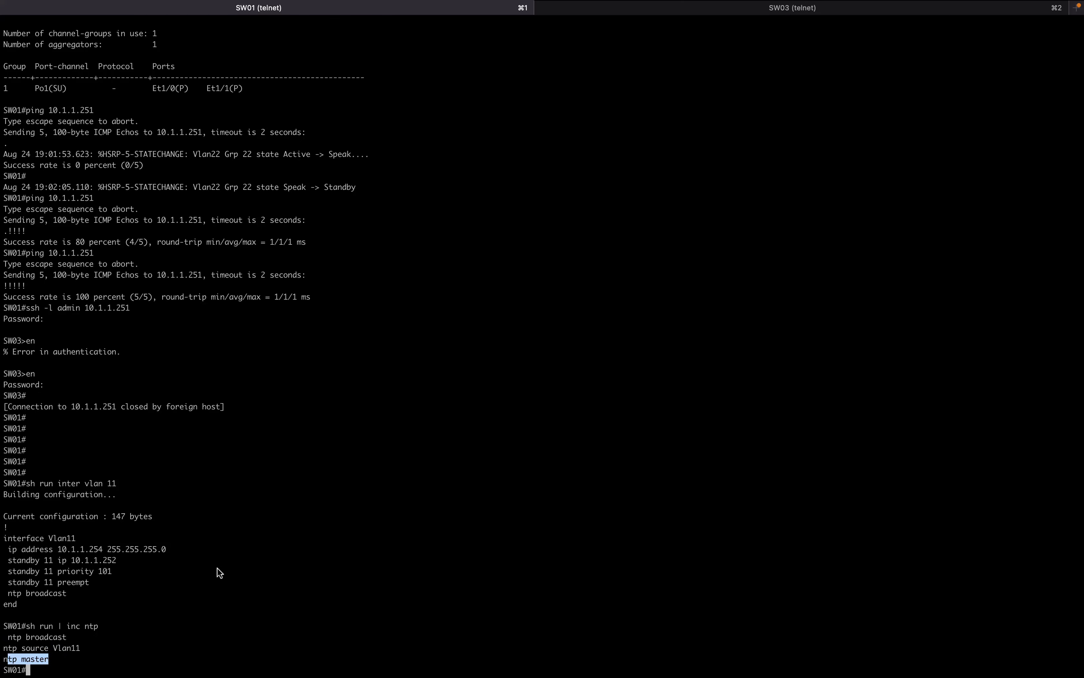
key(ctrl+Right)
key(ctrl+Right)
key(ctrl+Right)
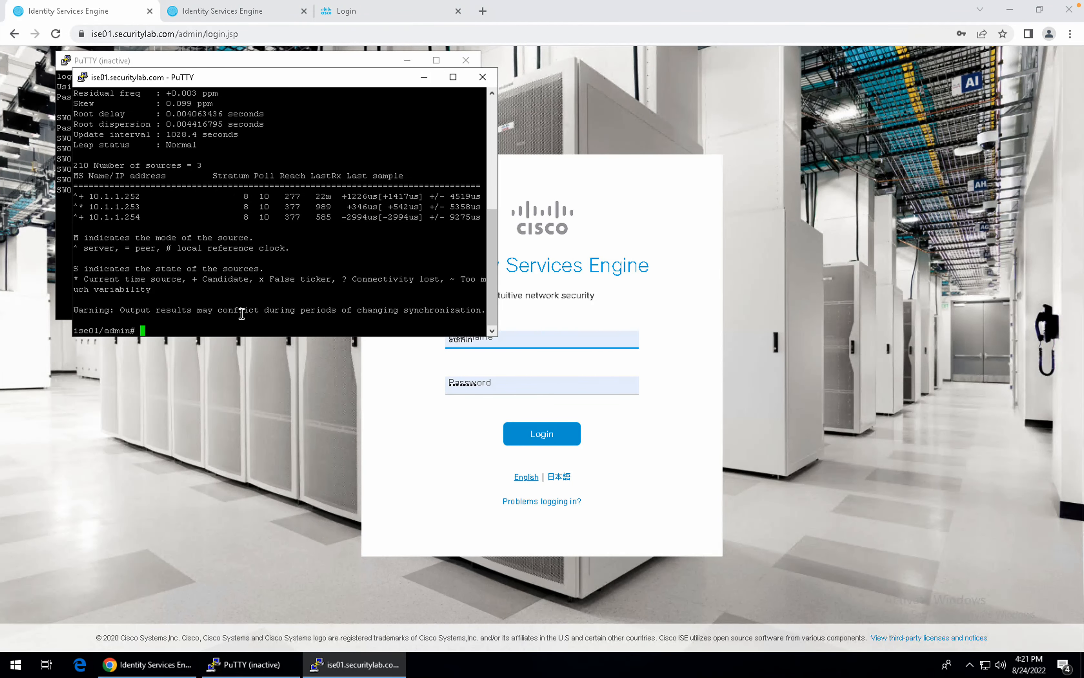
Log in to the ISE admin portal and close the duplicate Identity Services Engine tab.
click(398, 433)
click(528, 434)
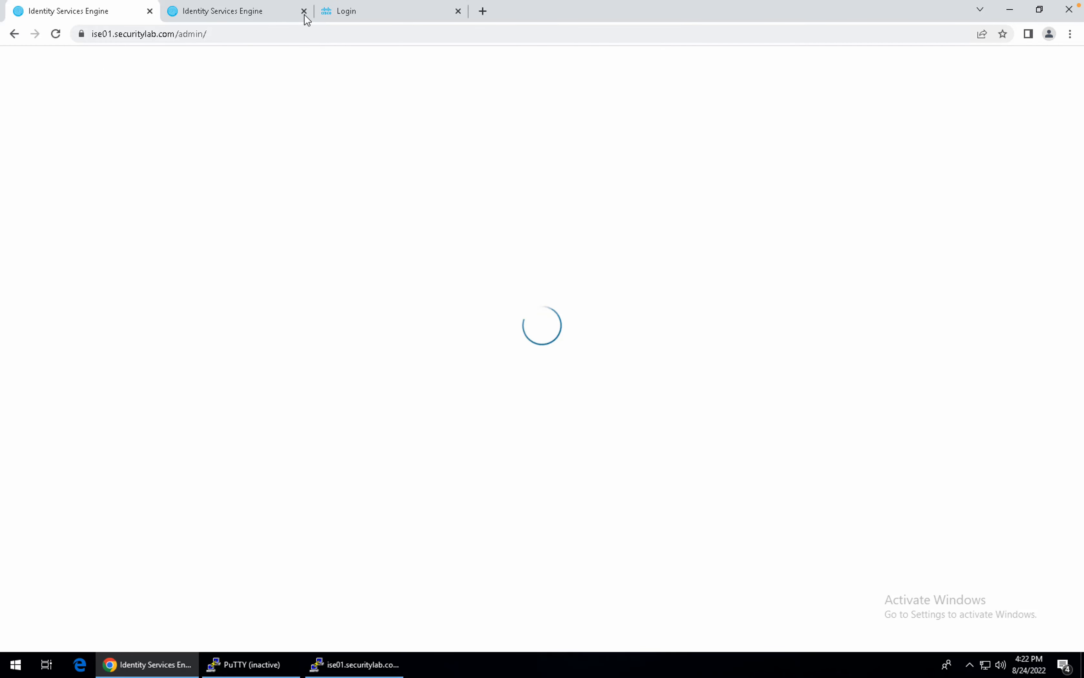
click(304, 11)
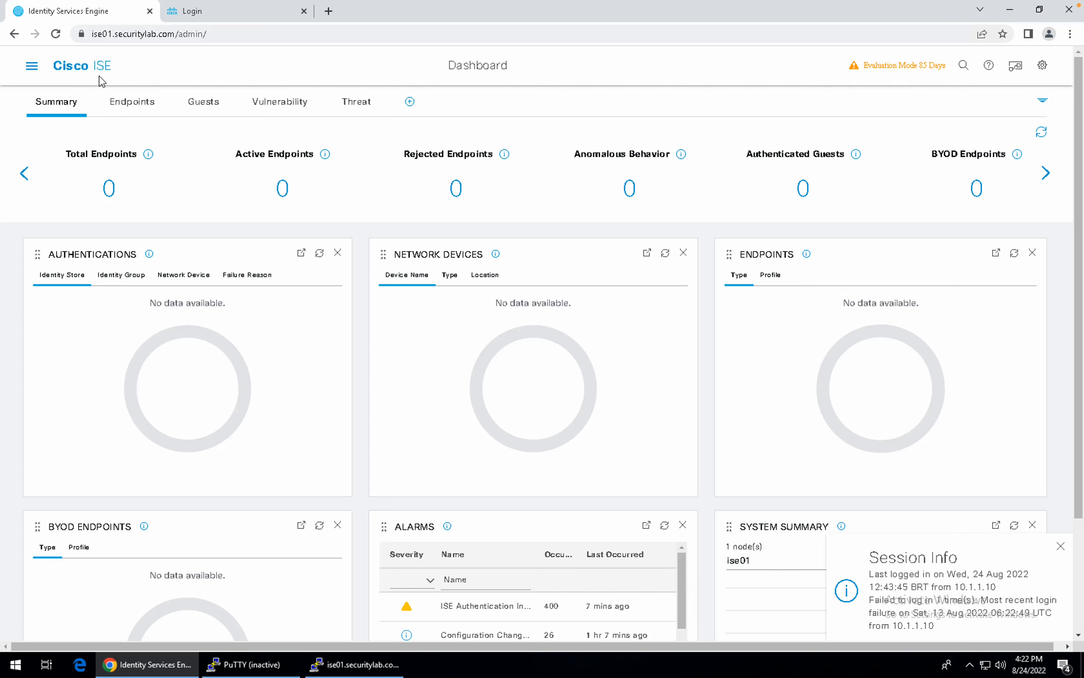
Go to Administration > External Identity Sources > Active Directory and open Securitylab_AD.
click(31, 67)
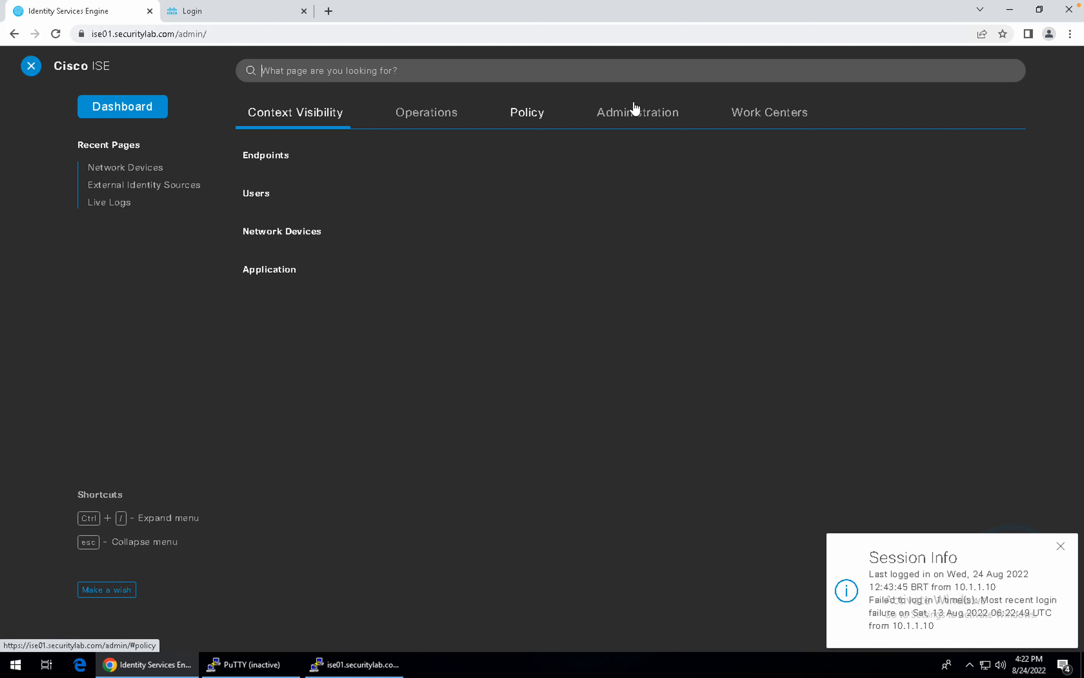
click(636, 108)
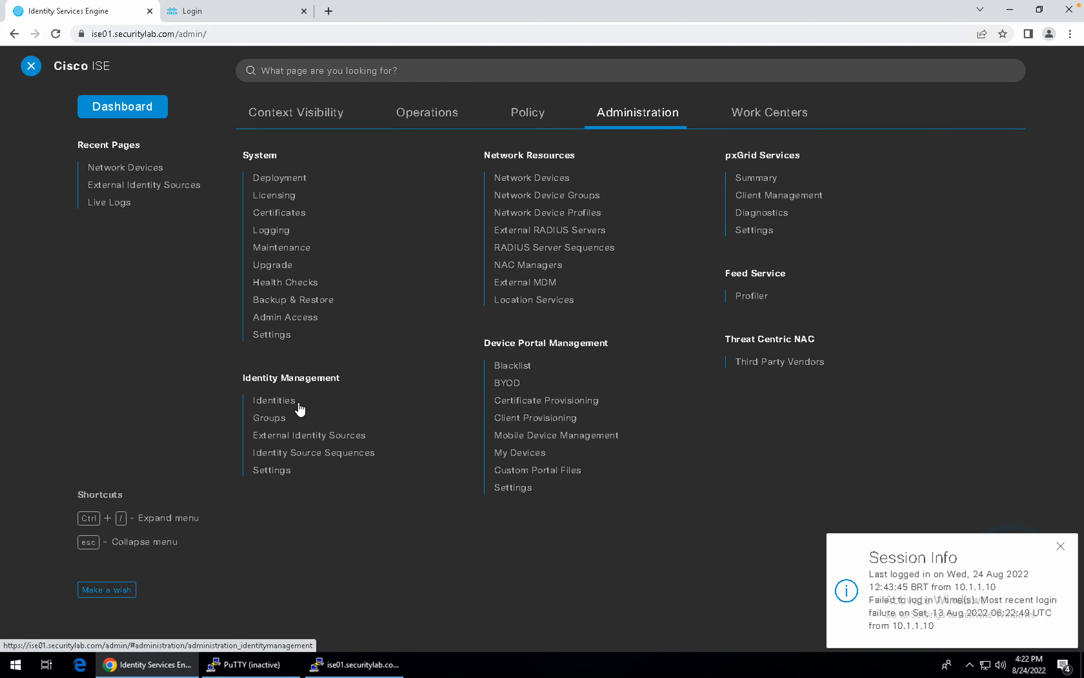
click(295, 435)
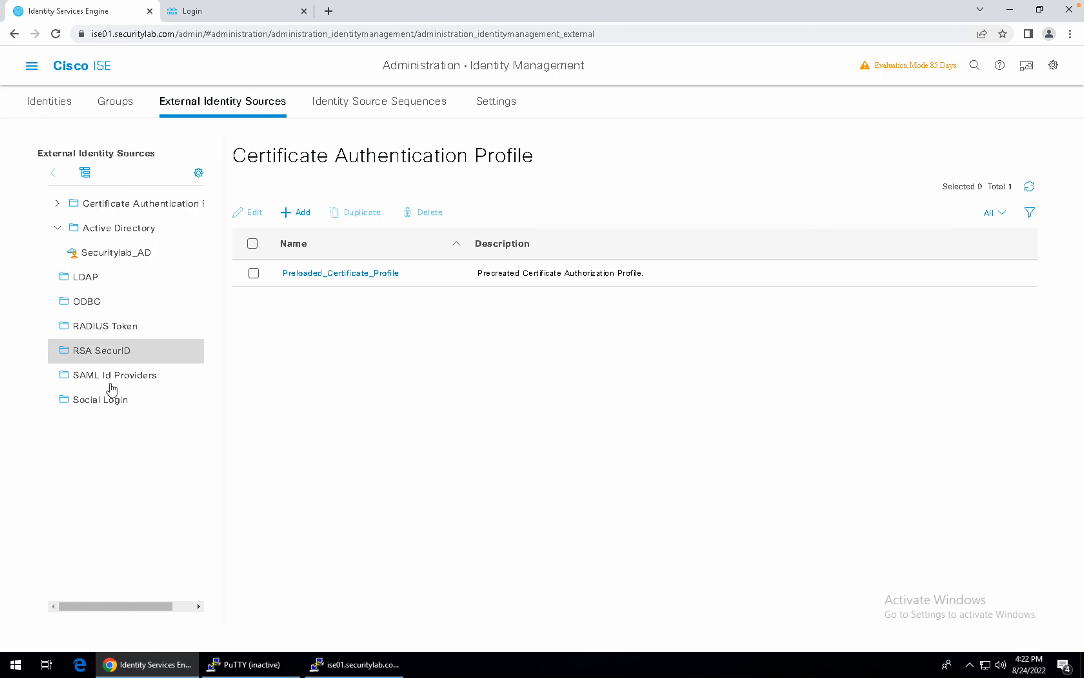
click(116, 259)
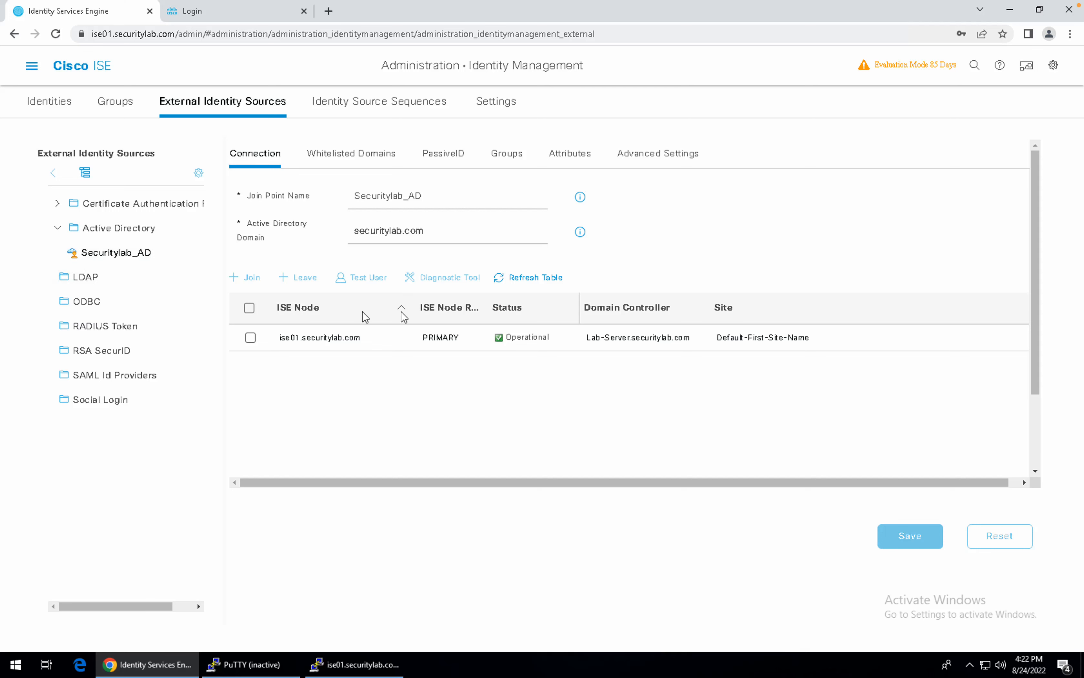
Attempt to leave securitylab.com with credentials for the ise01 node, which fails.
click(249, 308)
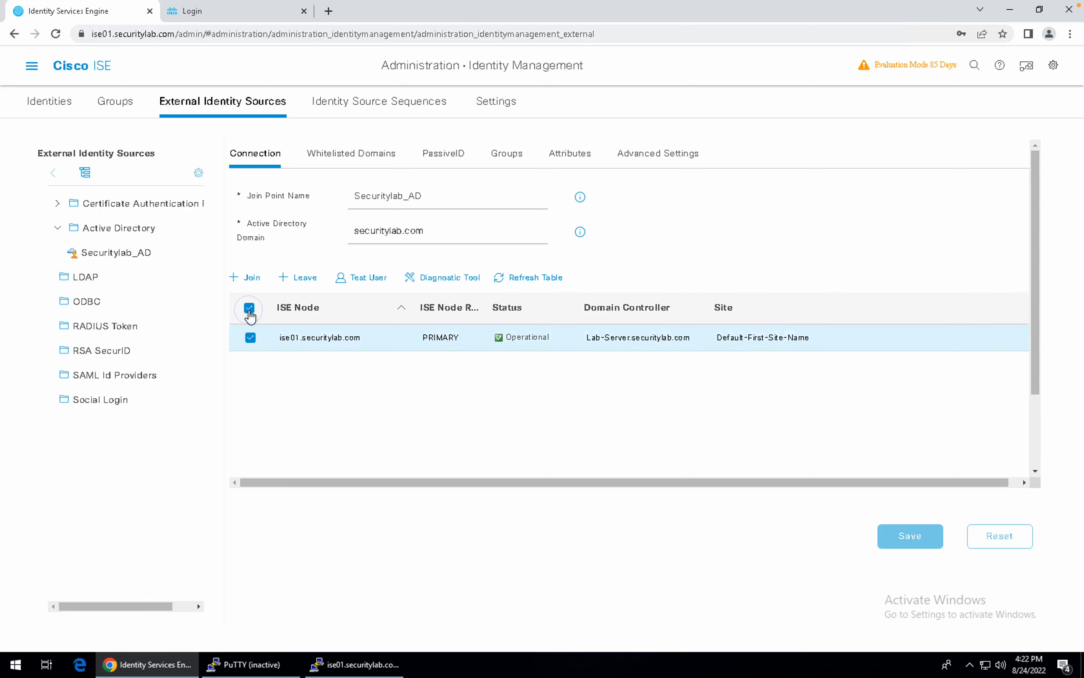
click(312, 277)
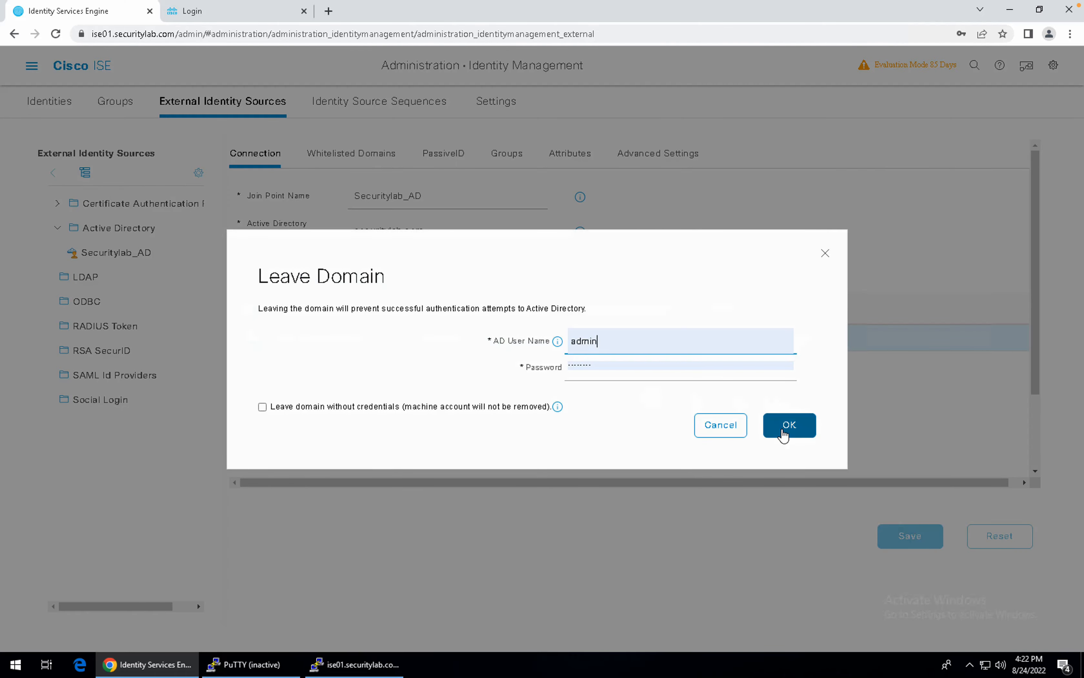
click(783, 431)
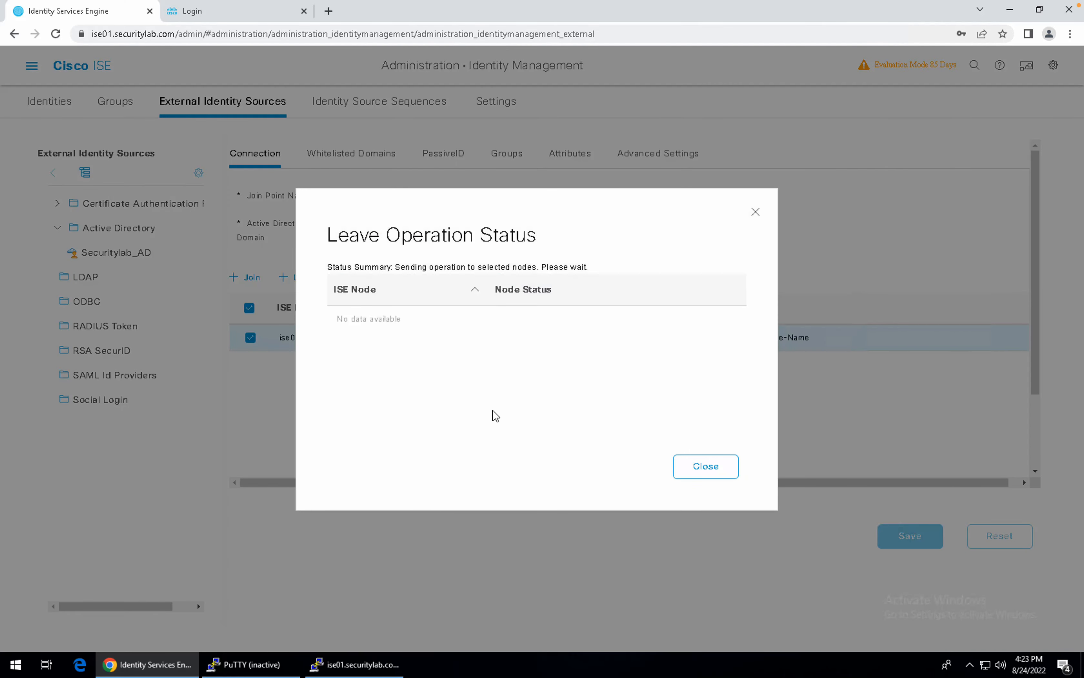
click(702, 465)
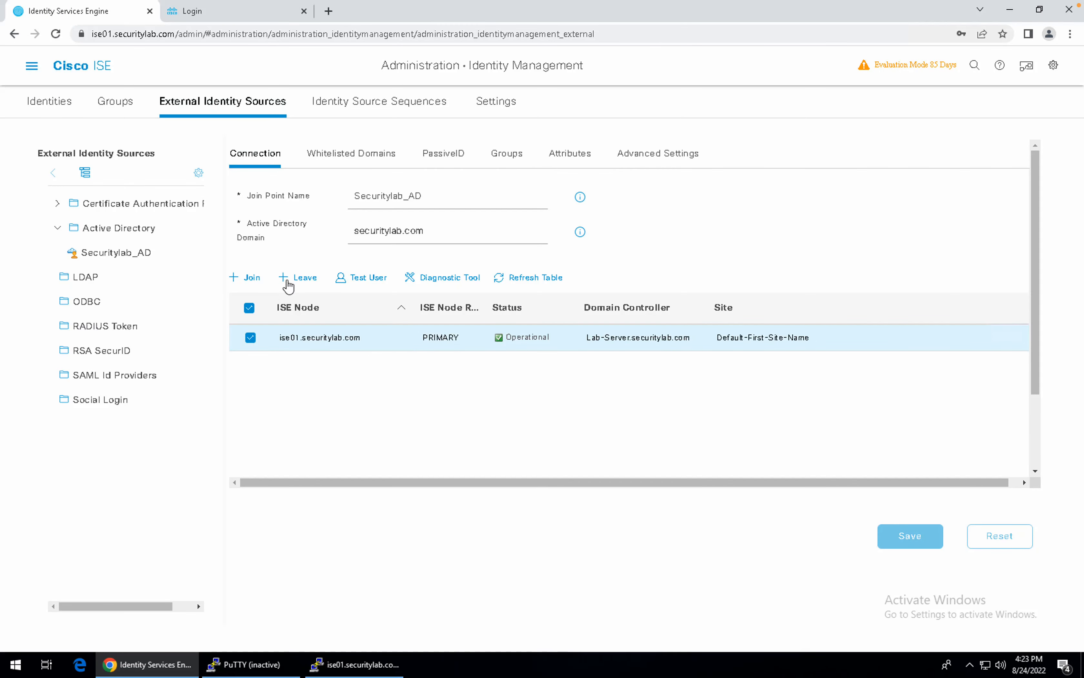
Make ise01 leave the domain without credentials, then return to the join point list.
click(287, 279)
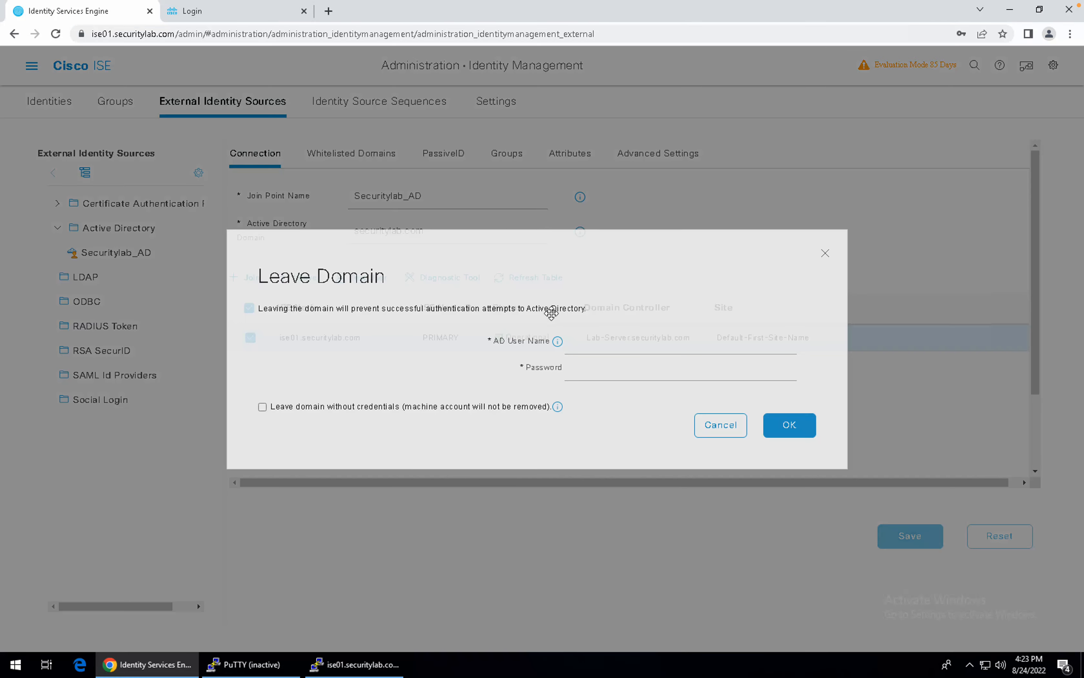
click(636, 353)
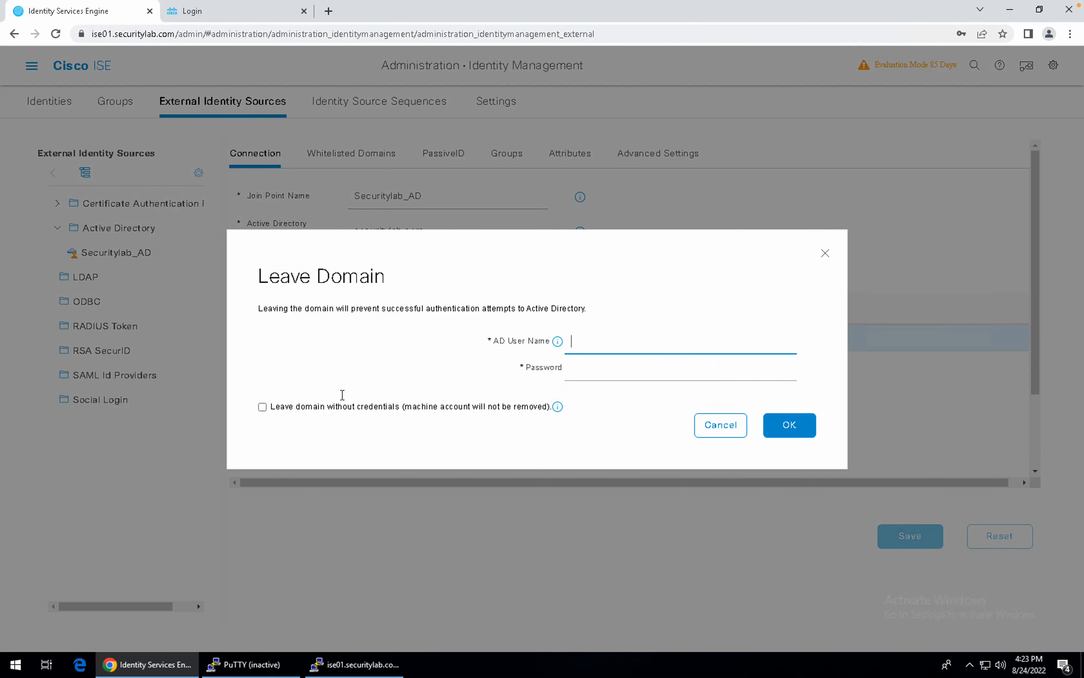
click(262, 406)
click(788, 425)
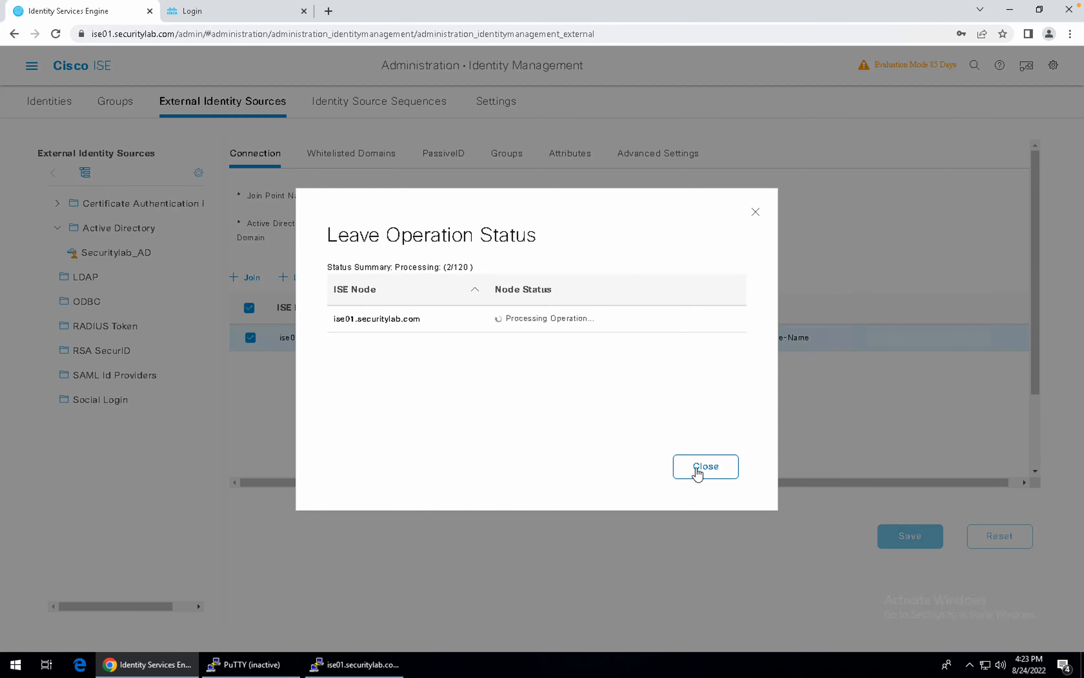
click(696, 468)
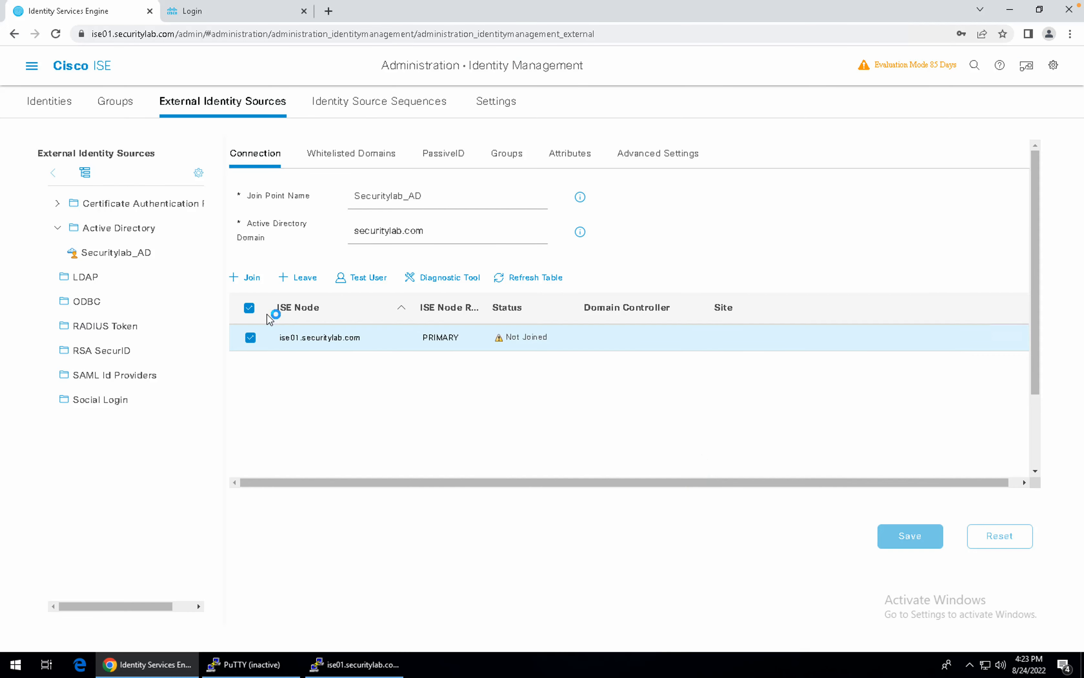
click(291, 278)
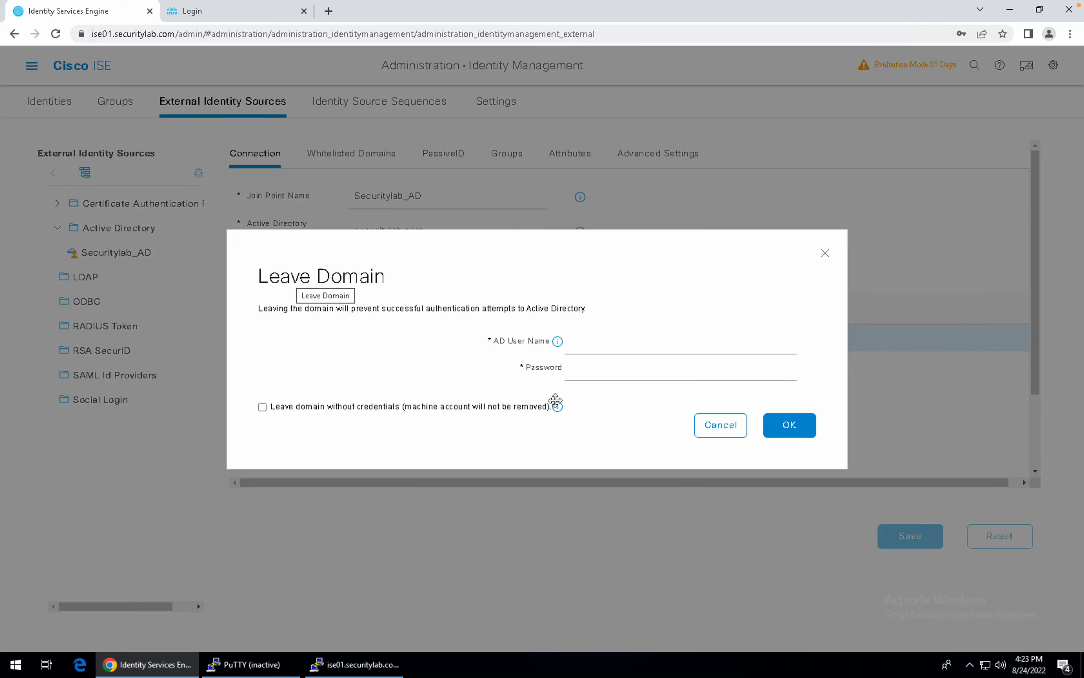
click(712, 422)
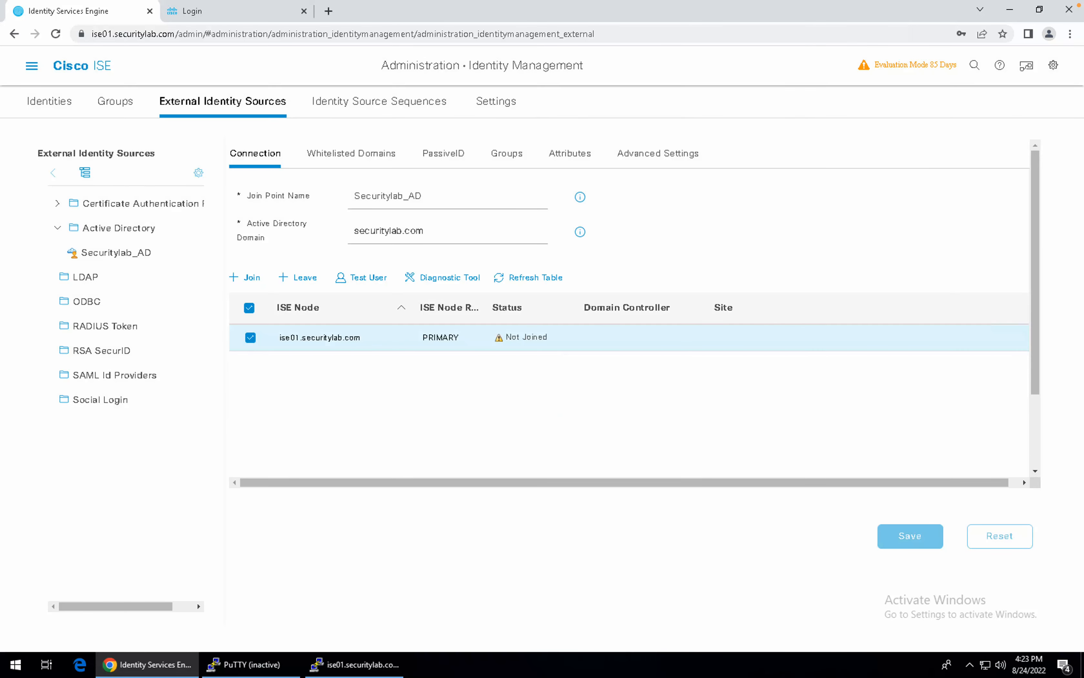
click(132, 228)
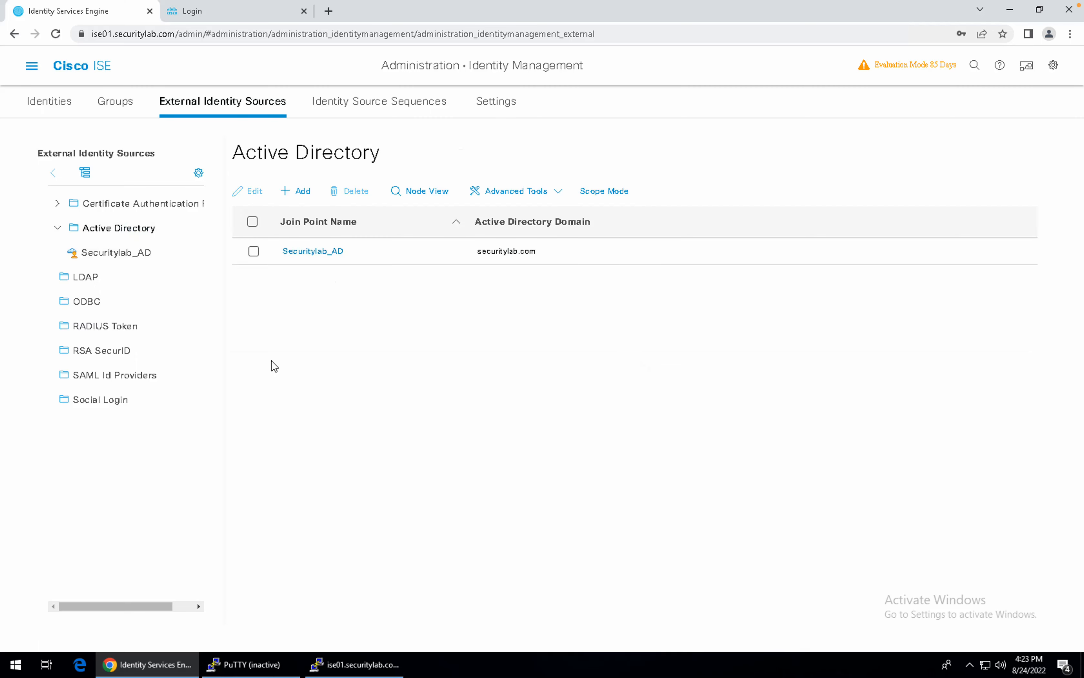
Select and delete the Securitylab_AD join point, leaving the list empty.
click(253, 223)
click(349, 192)
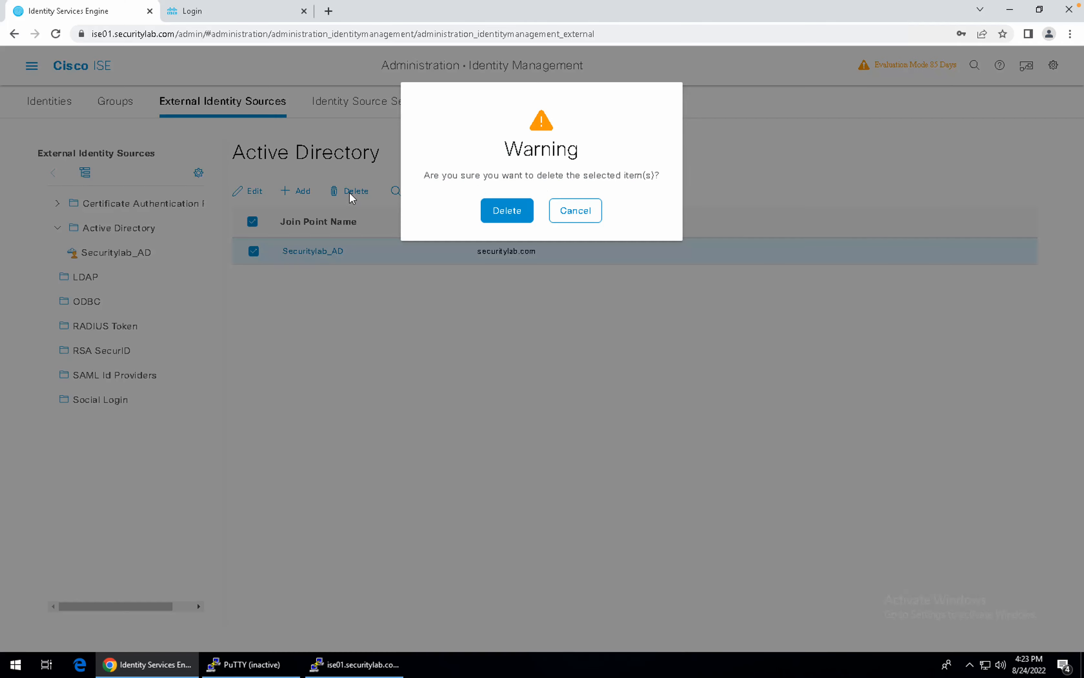
click(519, 214)
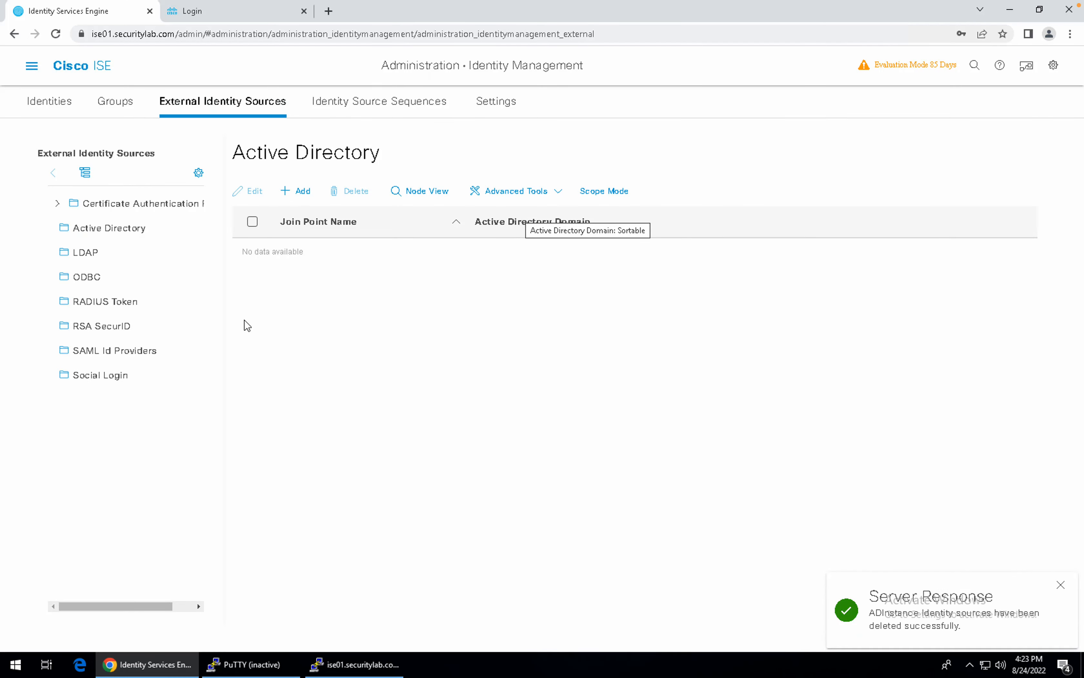
click(137, 237)
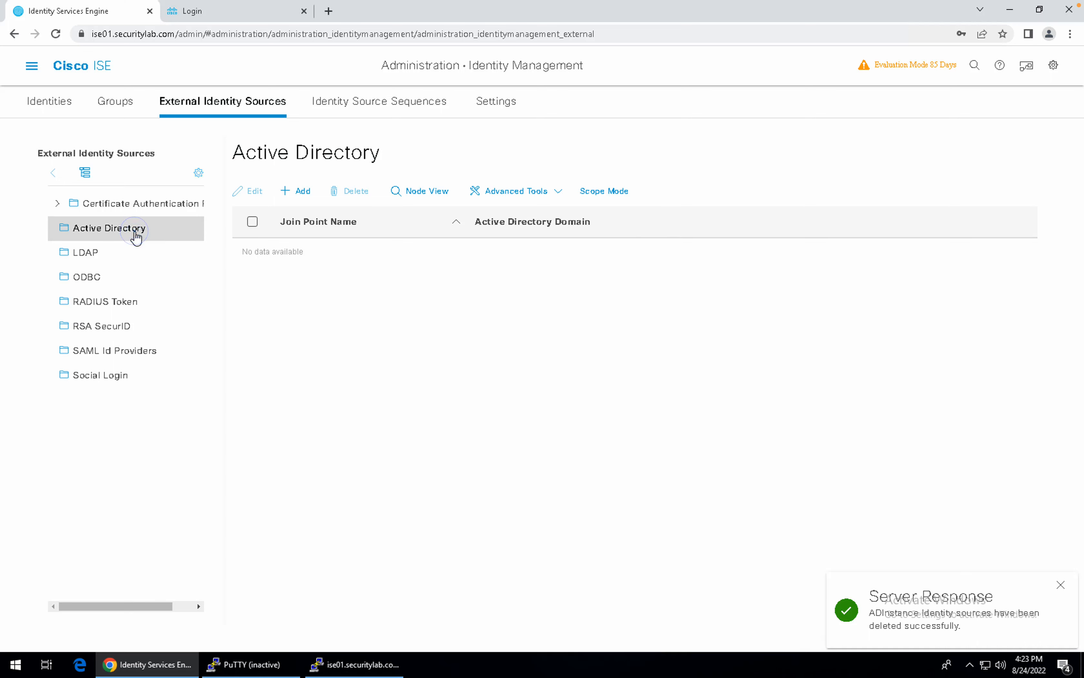
Add join point Seclab_AD for domain securitylab.com, submit it, and decline saving the password.
click(303, 191)
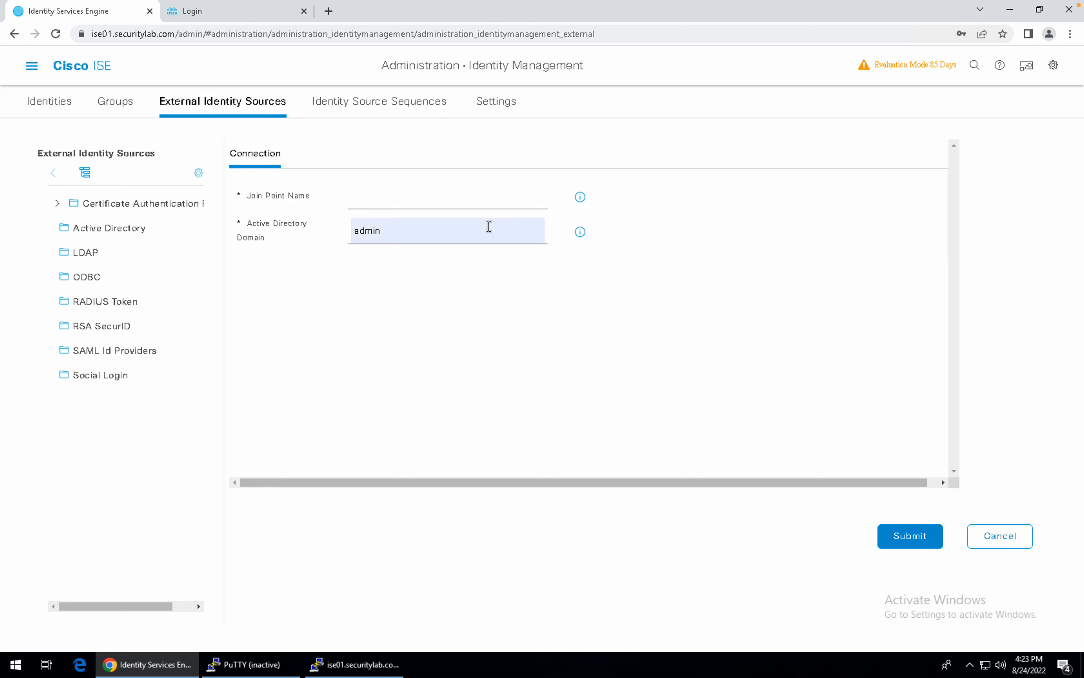
text(SEc)
key(BackSpace)
key(BackSpace)
text(AD)
click(443, 238)
double_click(443, 238)
text(se)
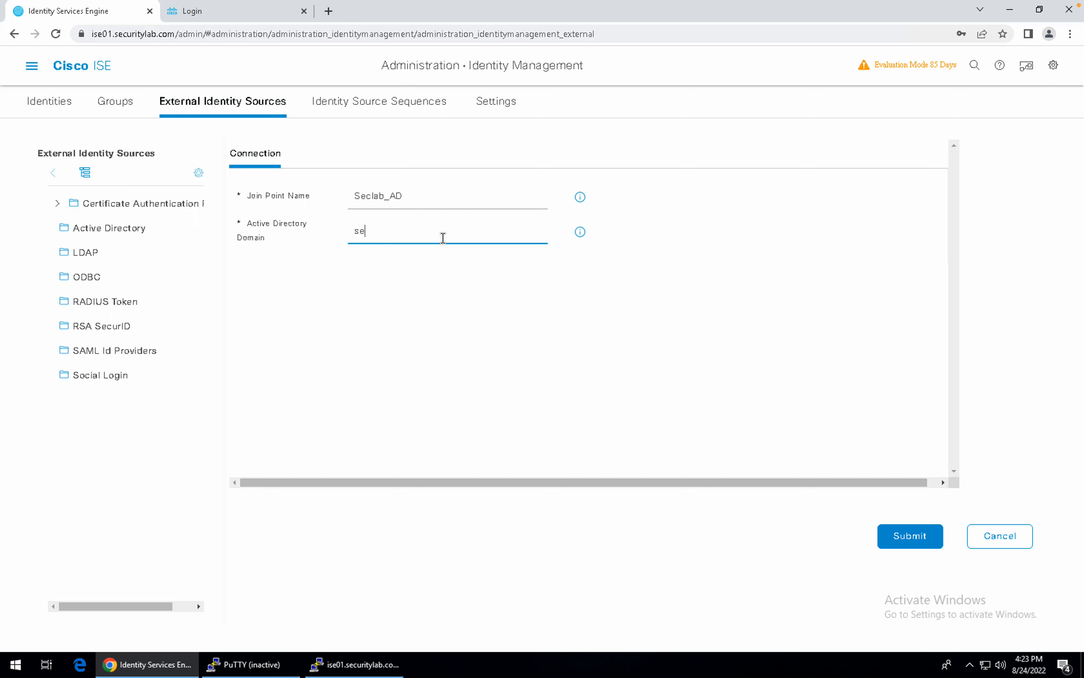
text(curitylab.,com)
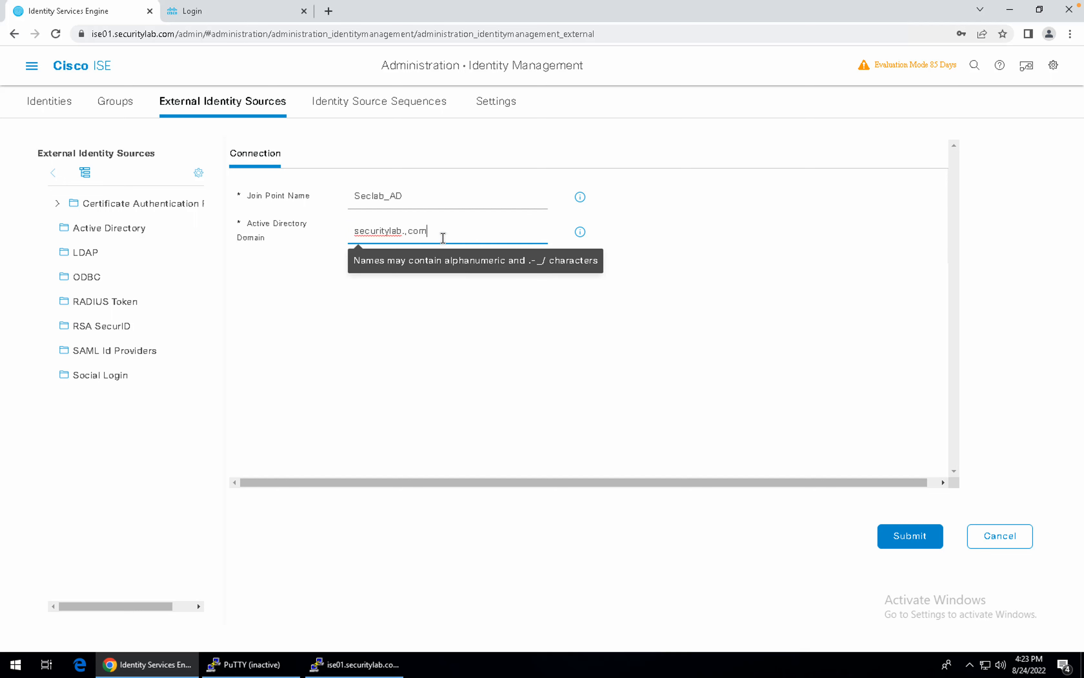
key(BackSpace)
key(BackSpace)
key(BackSpace)
key(BackSpace)
text(com)
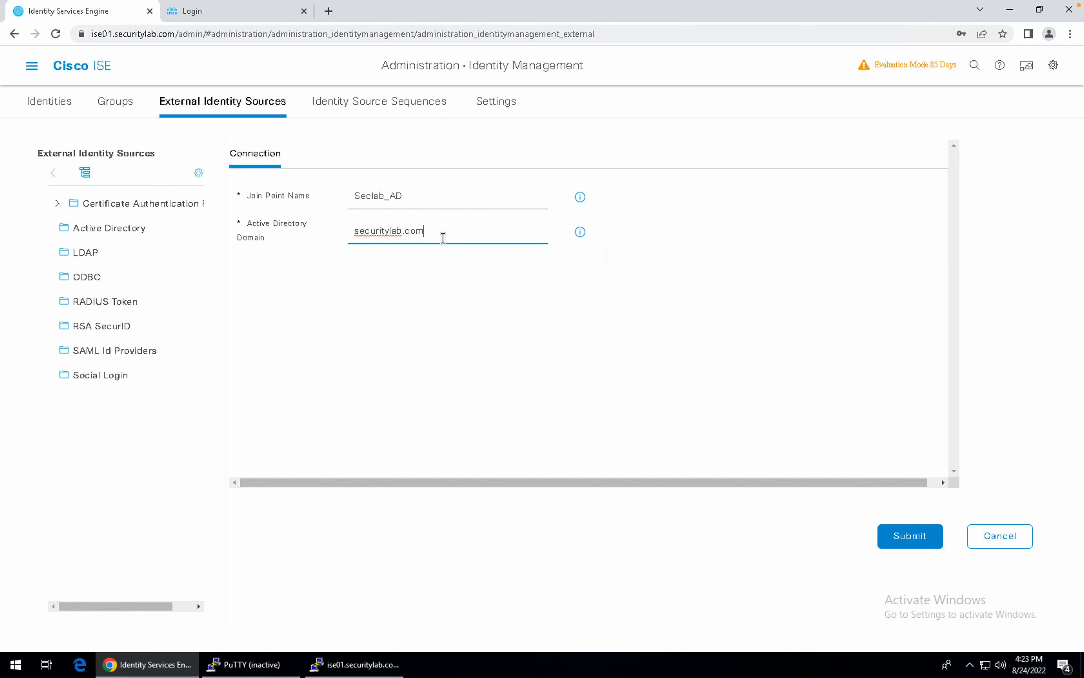
click(914, 536)
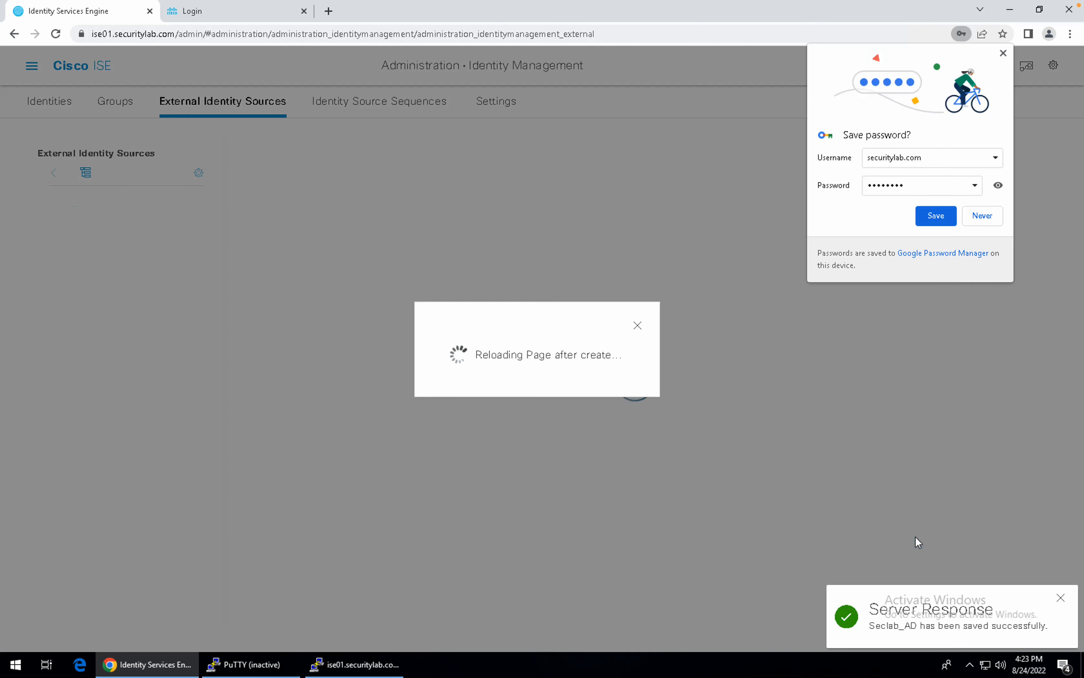
click(986, 218)
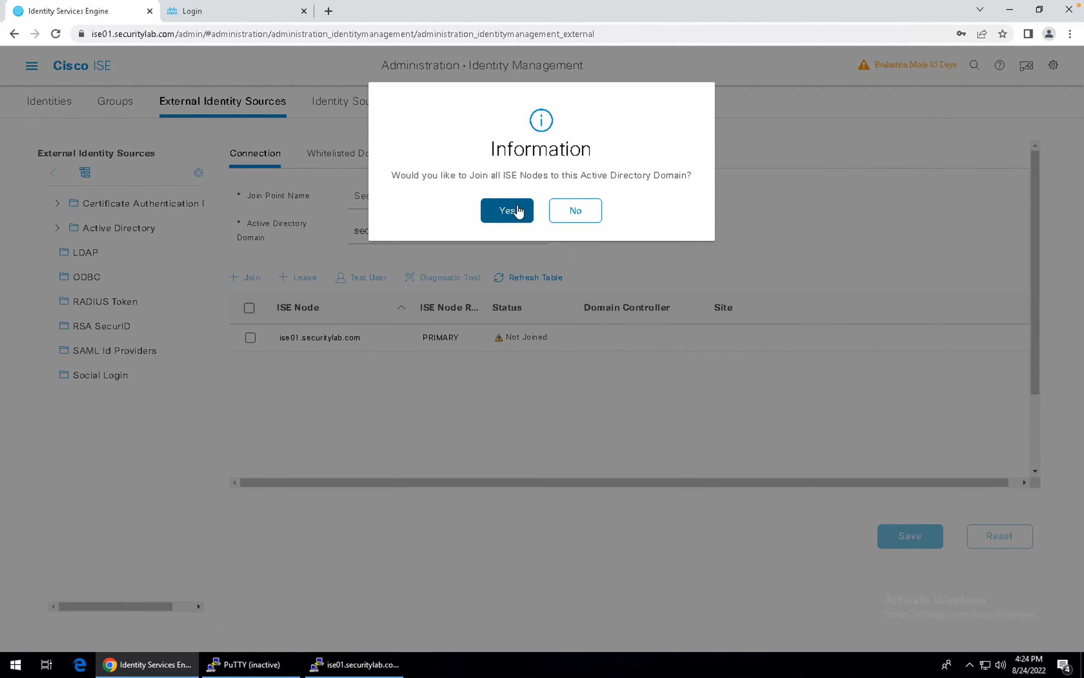
Agree to join all nodes and enter administrator with its domain password.
click(517, 210)
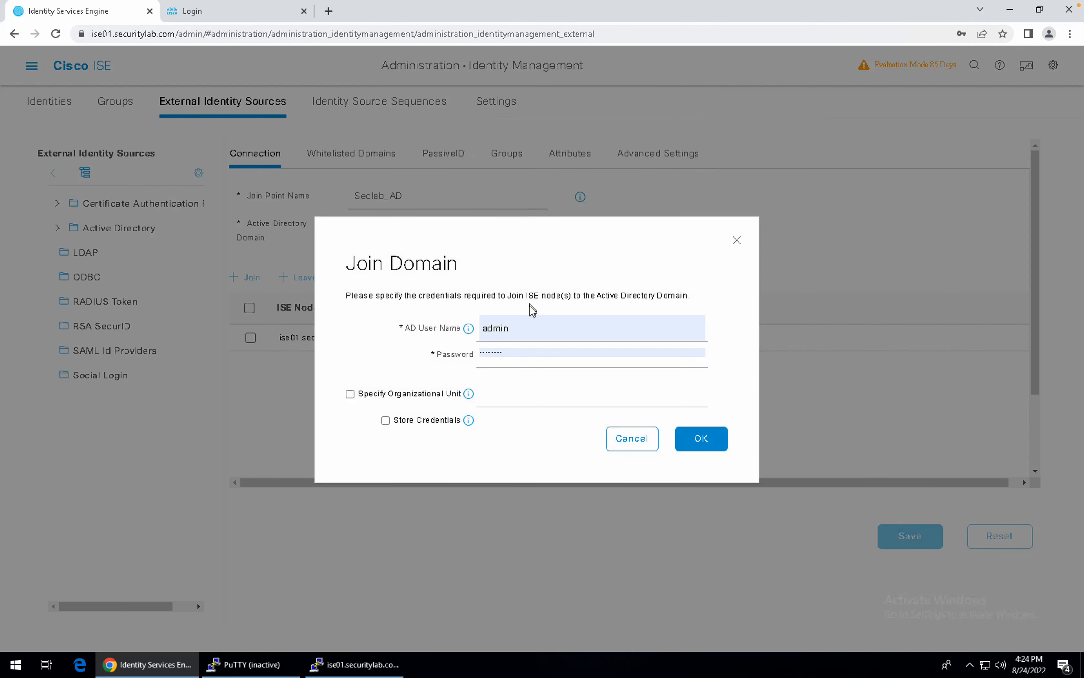
double_click(514, 334)
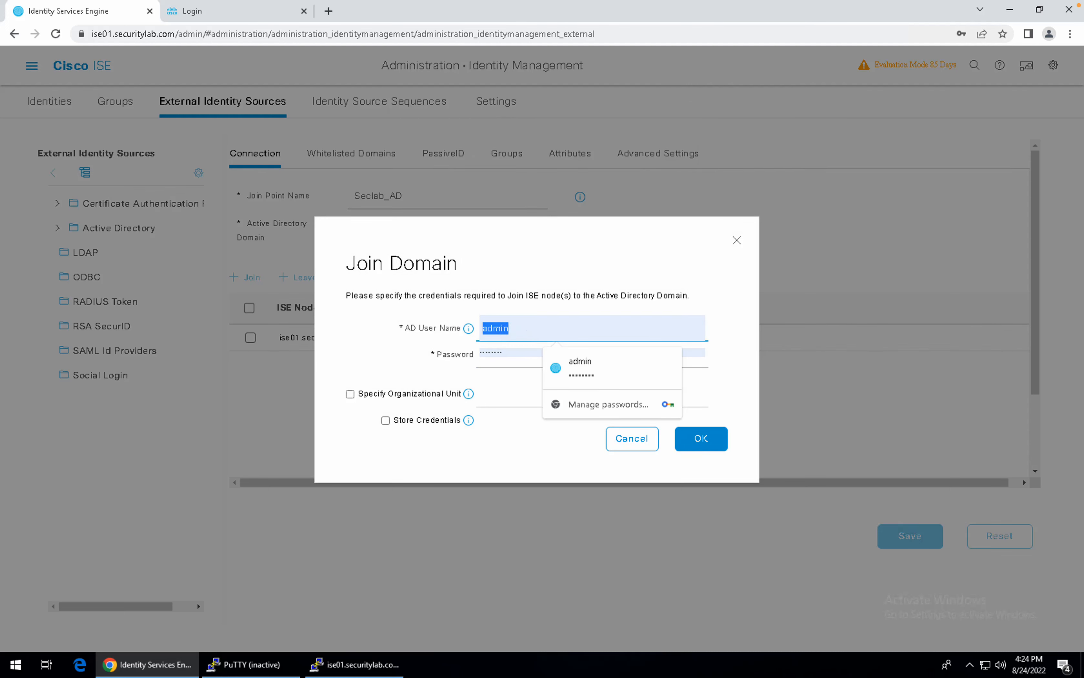
text(administrator)
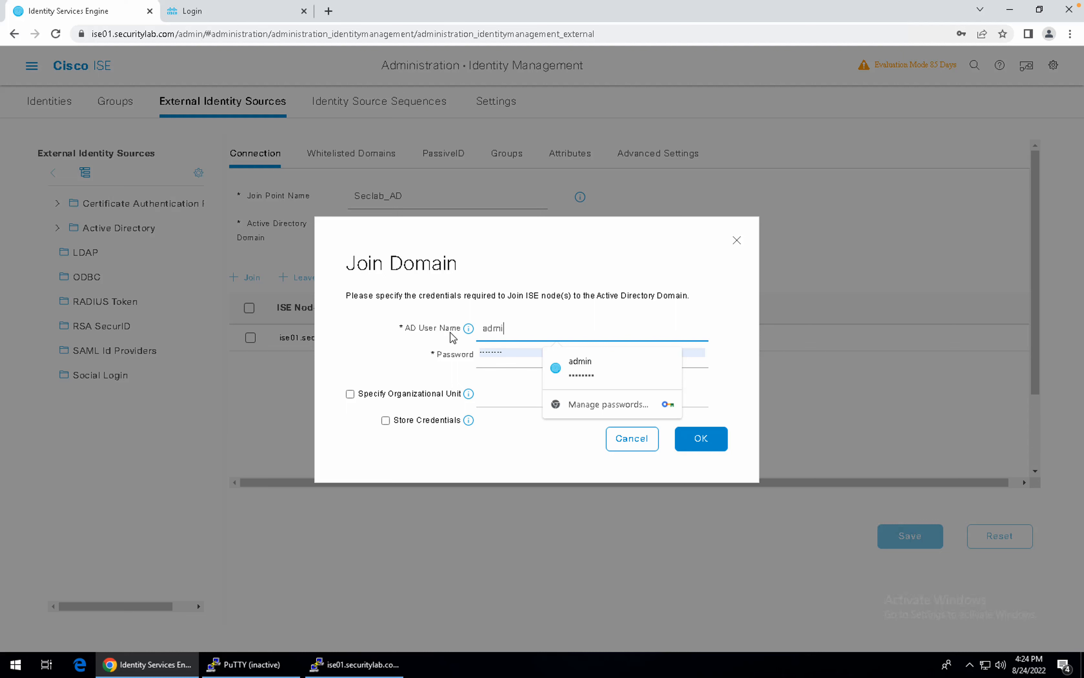
key(Tab)
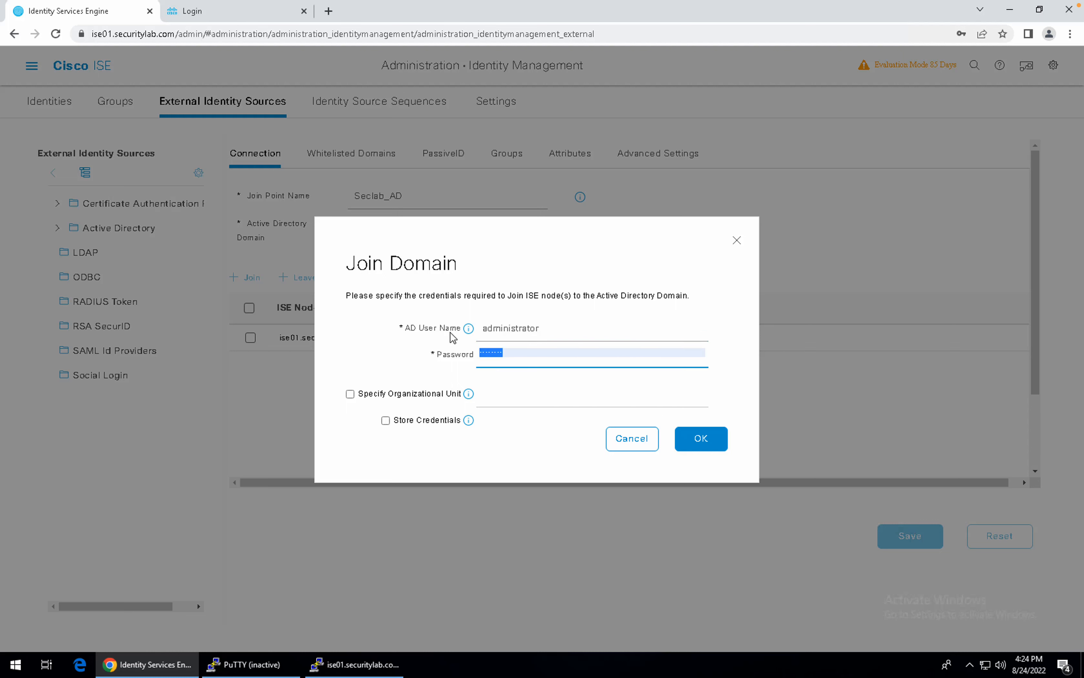
key(BackSpace)
text(********)
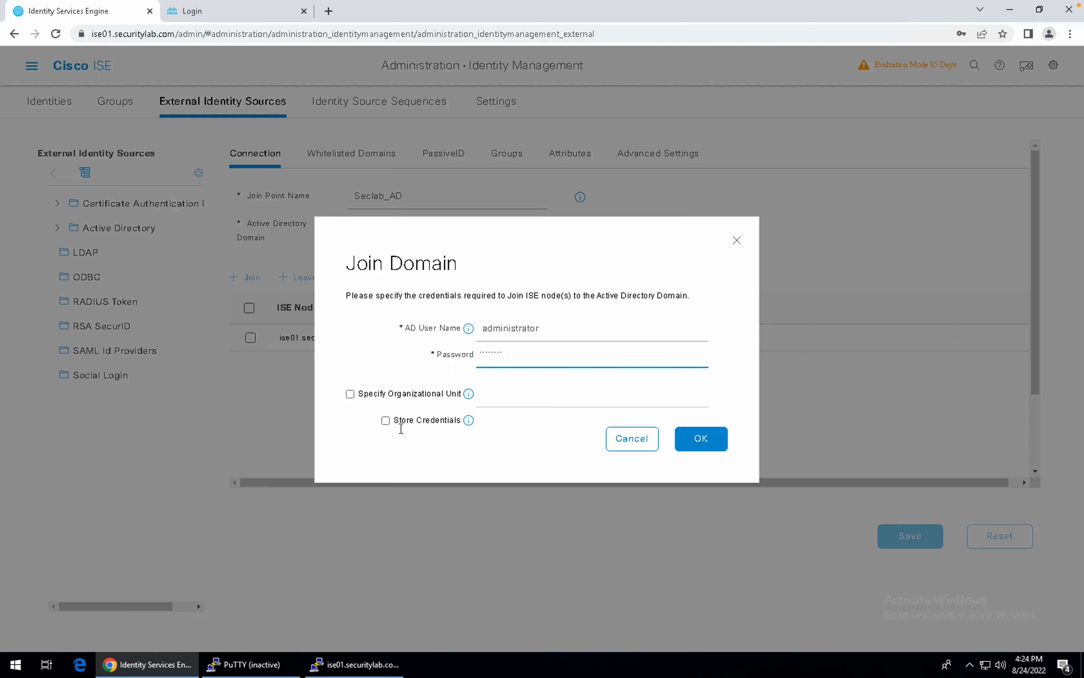
Enable Store Credentials and specify the OU CN=COMPUTERS,DC=SECURITYLAB,DC=COM.
click(388, 421)
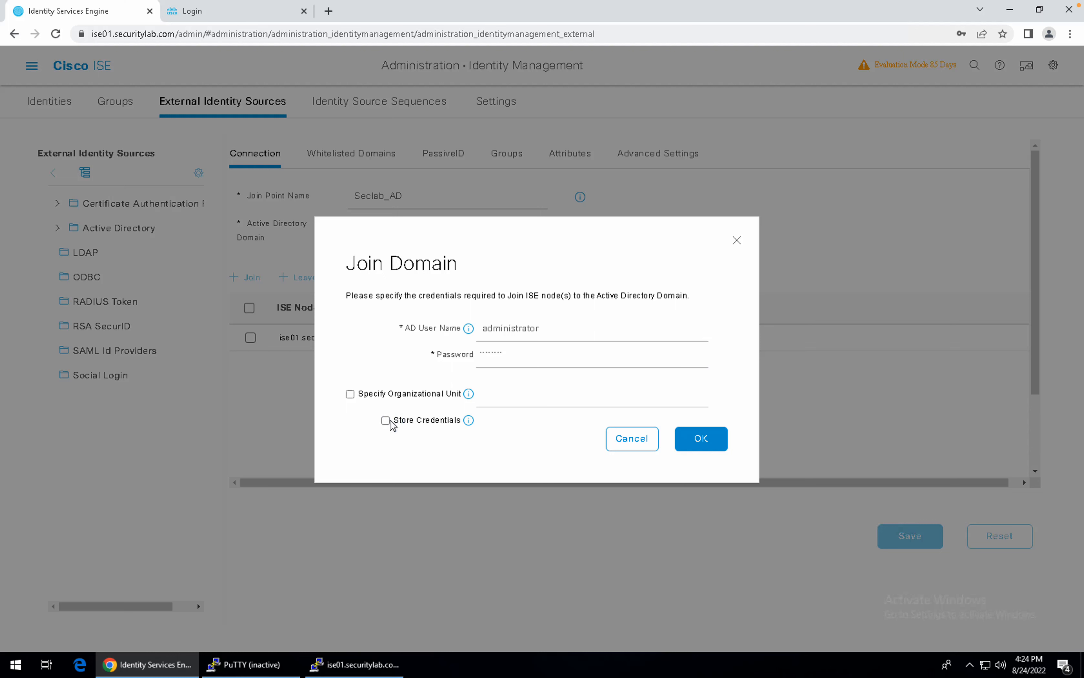
click(386, 422)
click(351, 393)
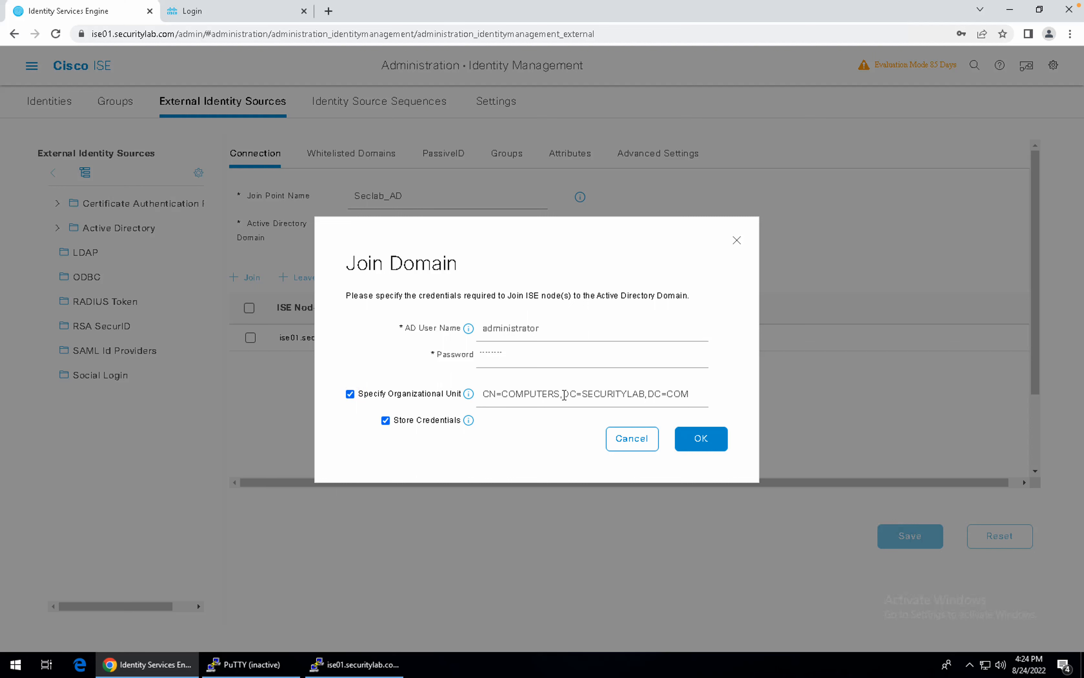
drag(564, 395, 707, 388)
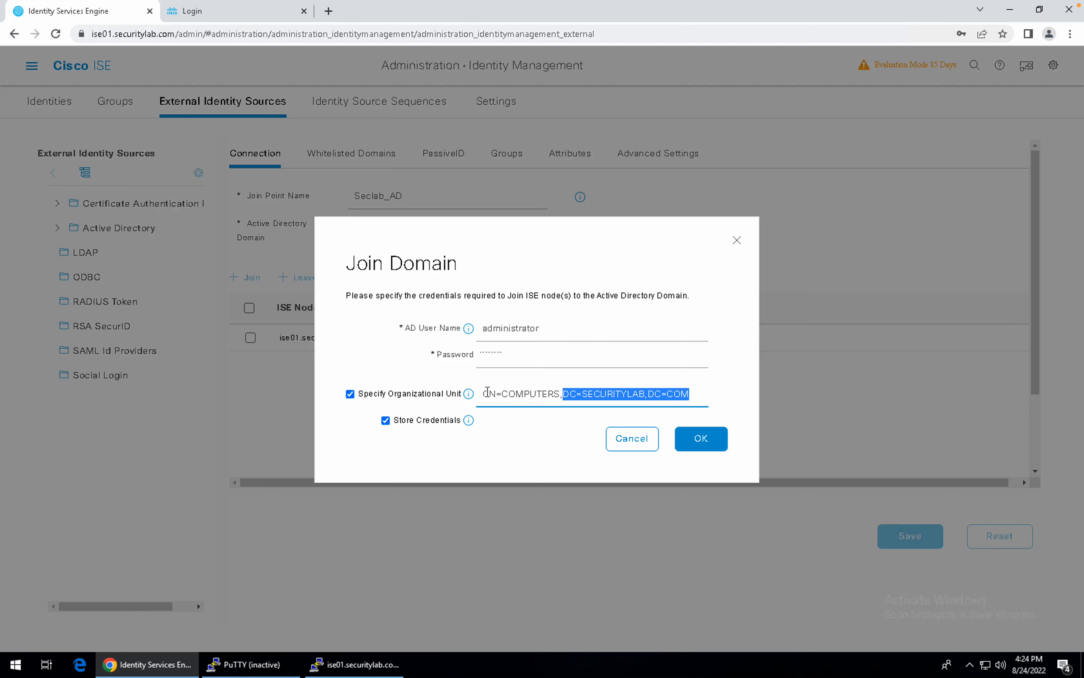
mouse_move(468, 395)
key(ctrl+Right)
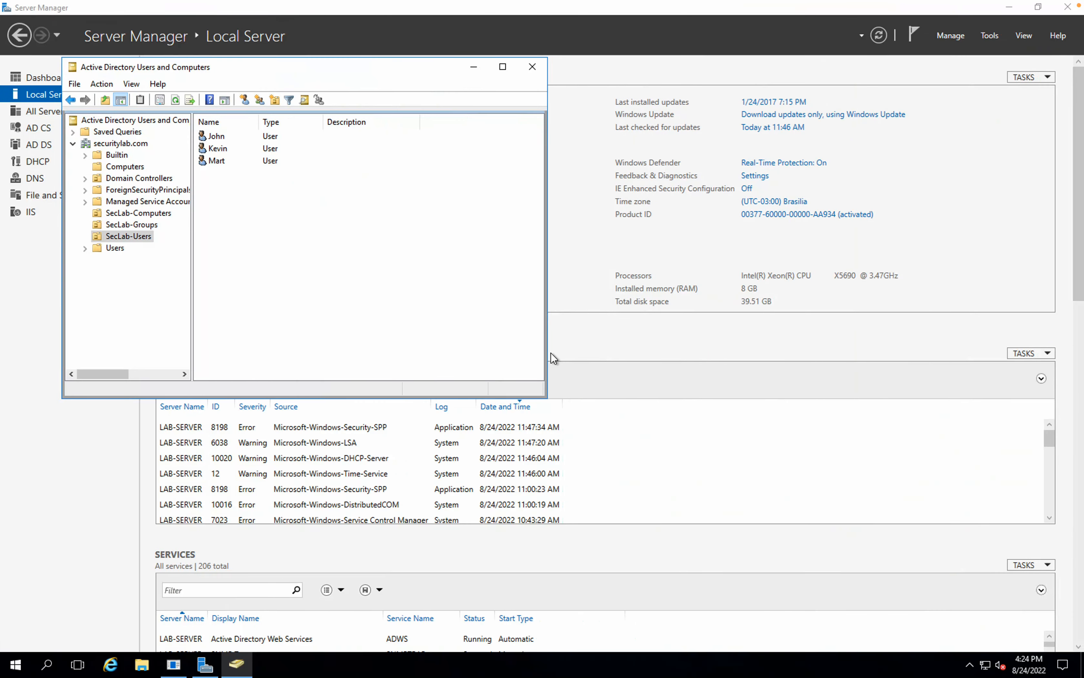
key(ctrl+super+Left)
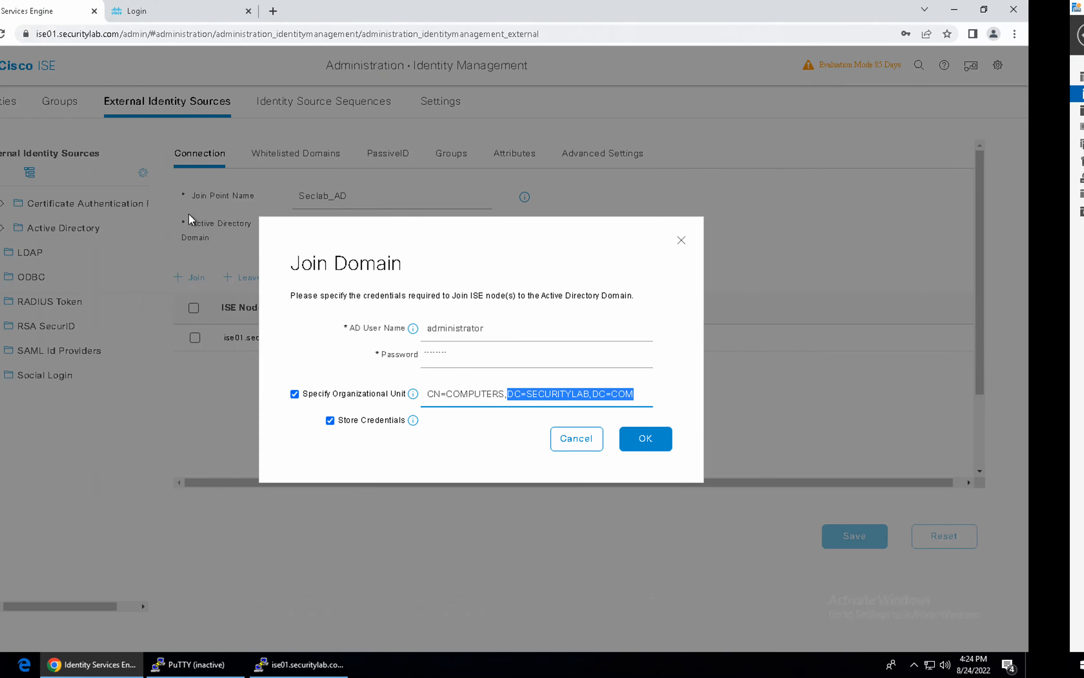
double_click(516, 396)
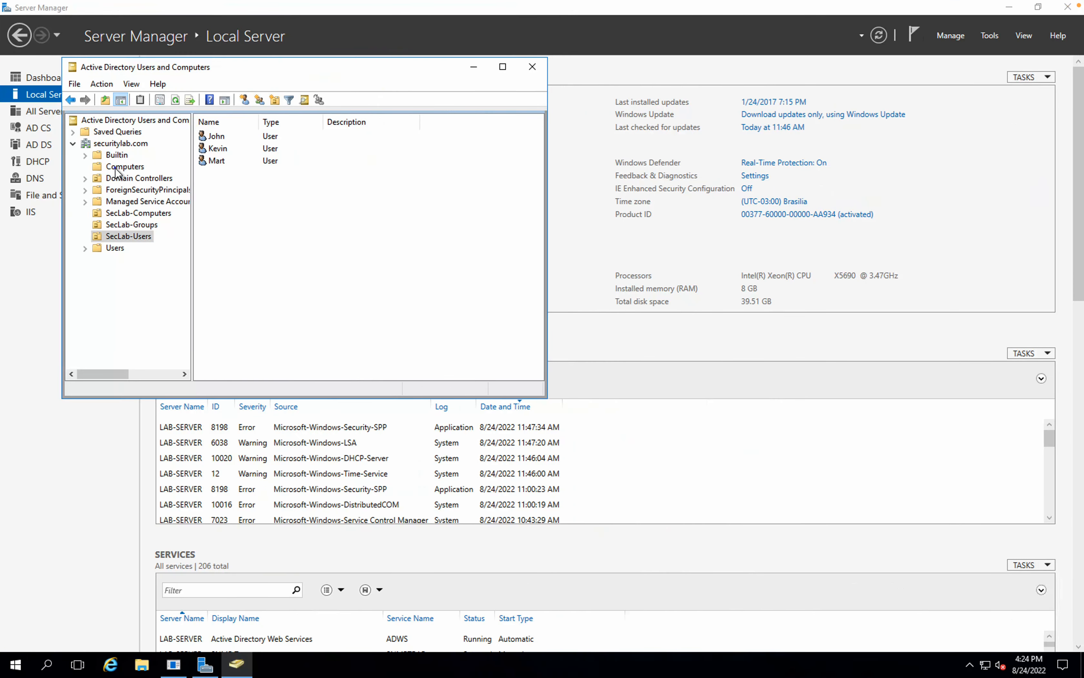
click(114, 167)
right_click(117, 169)
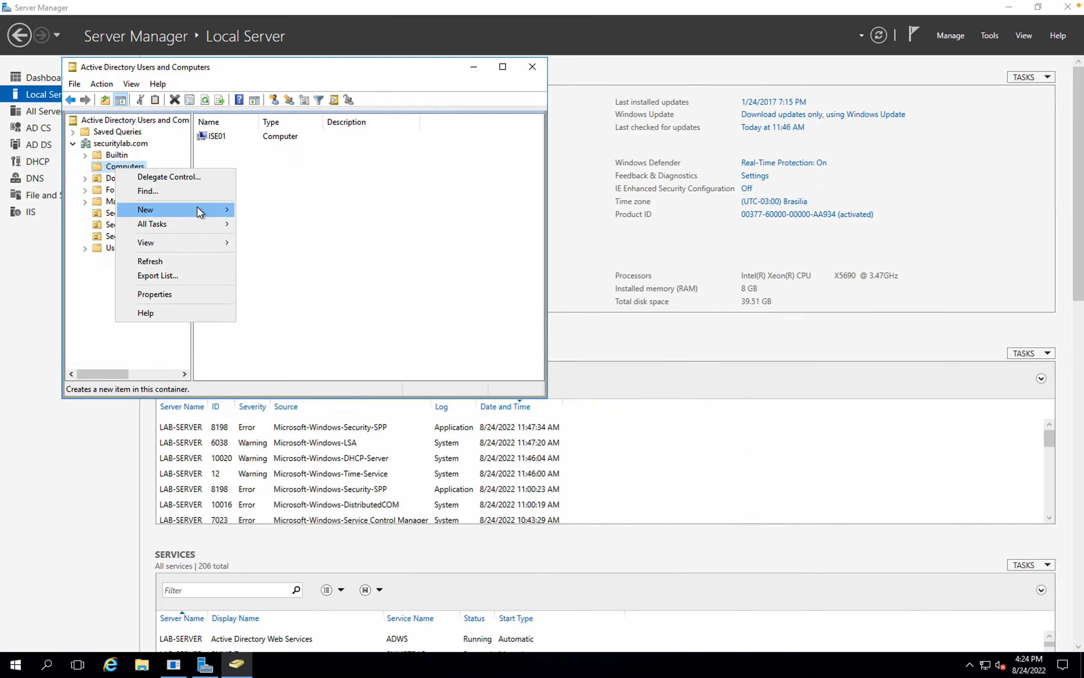
mouse_move(199, 212)
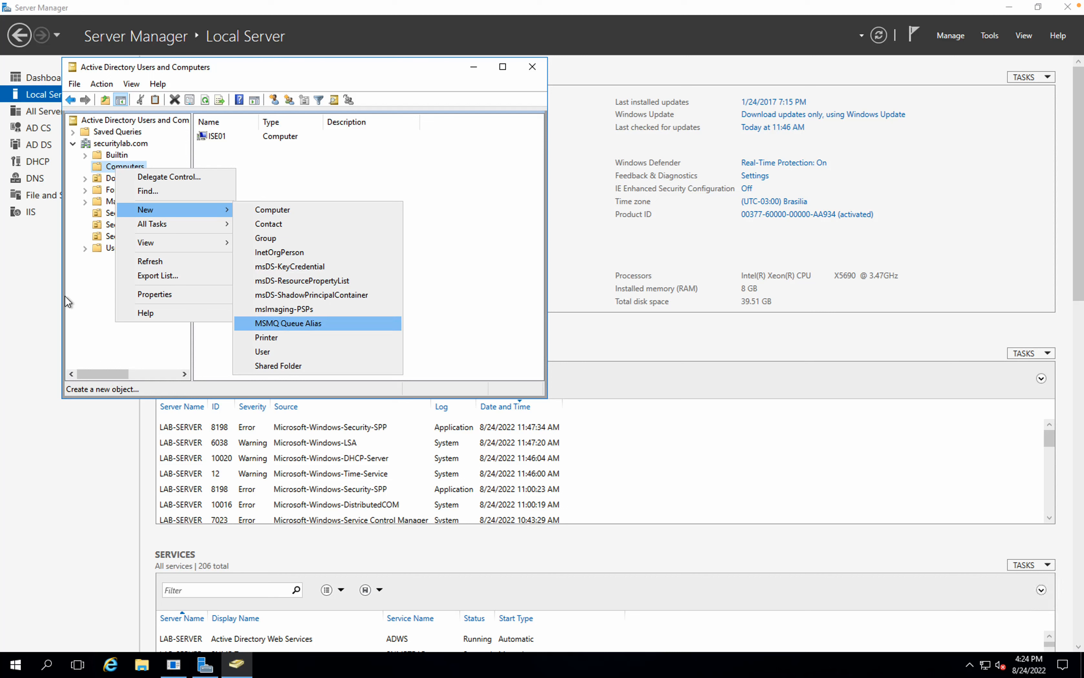
click(79, 294)
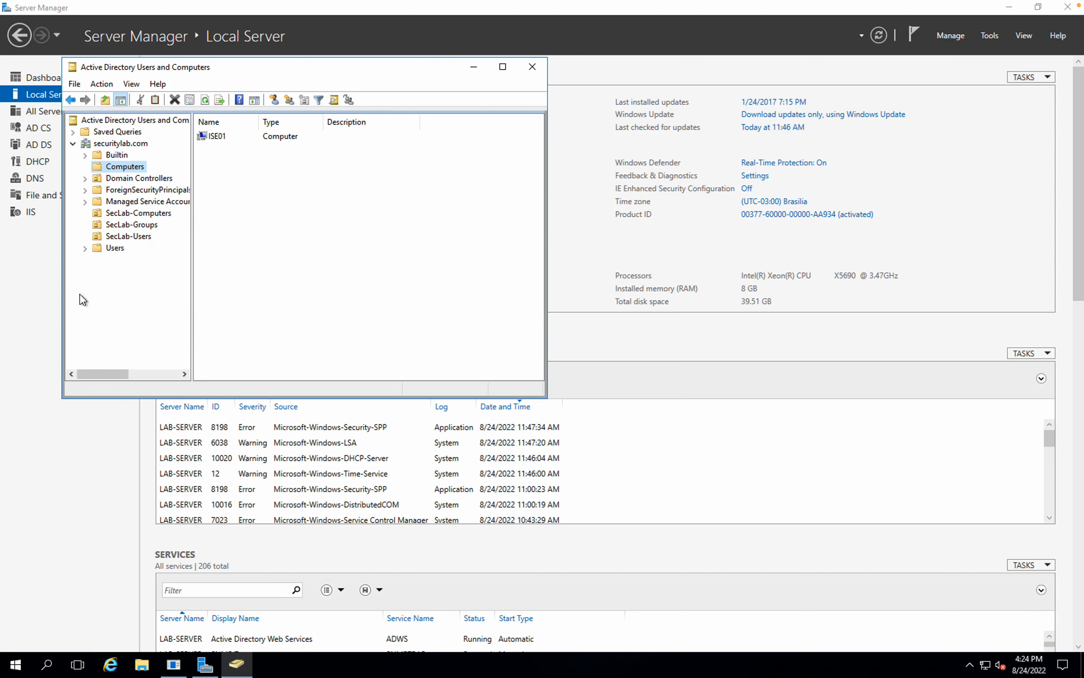
click(117, 141)
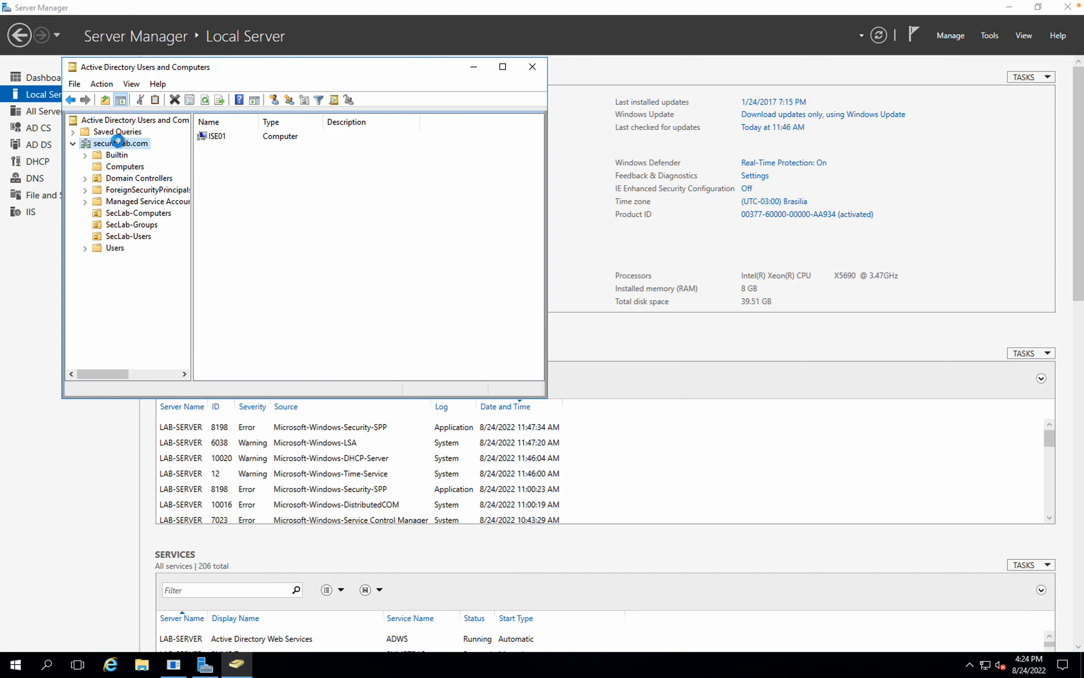
right_click(117, 141)
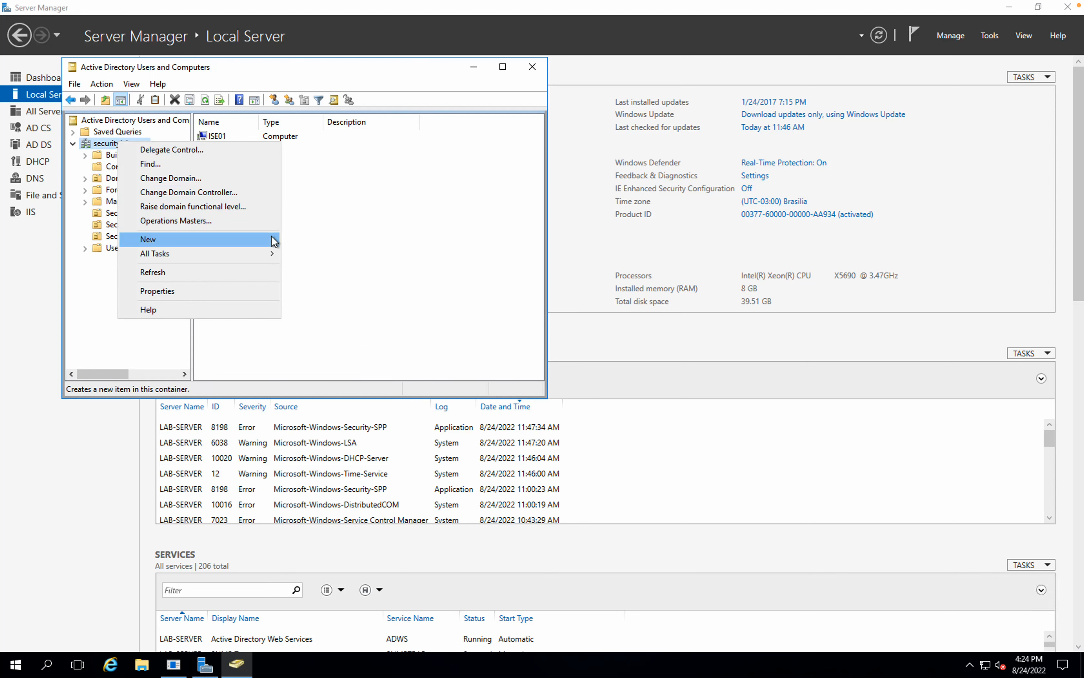
mouse_move(272, 241)
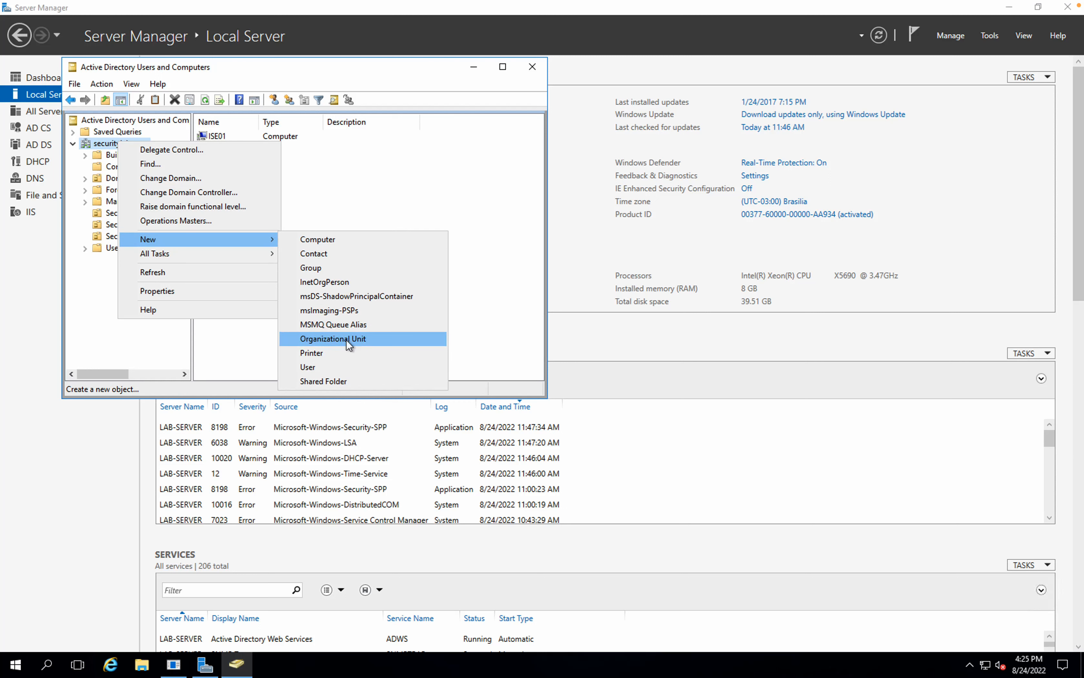
click(124, 369)
key(ctrl+Left)
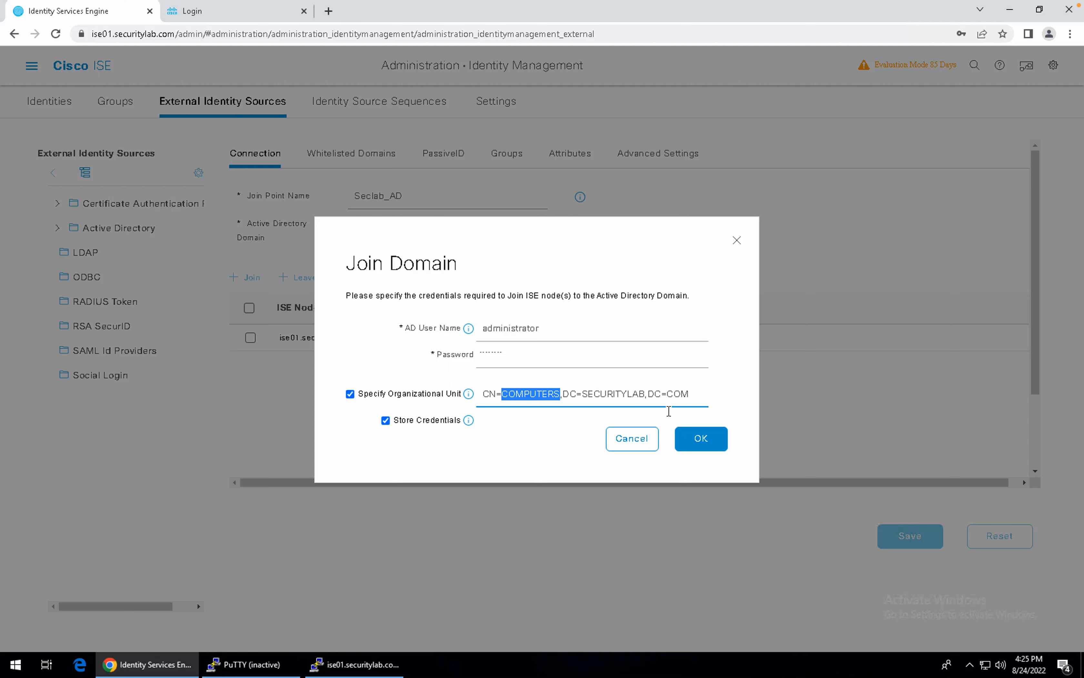
Confirm the join and close the Completed status, leaving ise01 Operational on securitylab.com.
click(694, 436)
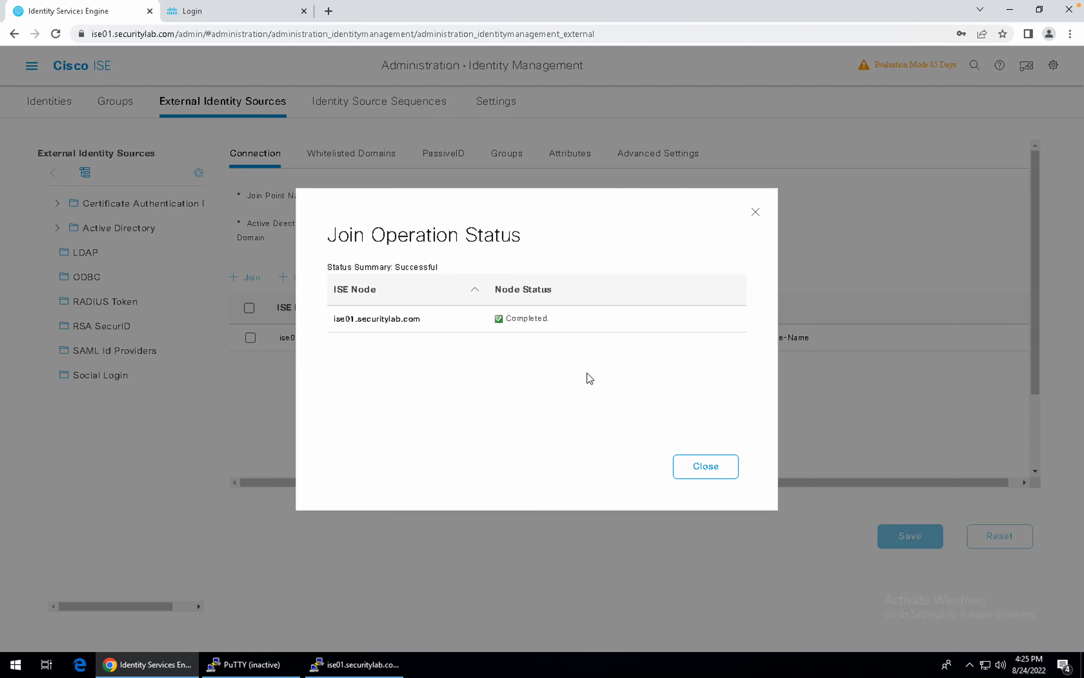
click(707, 466)
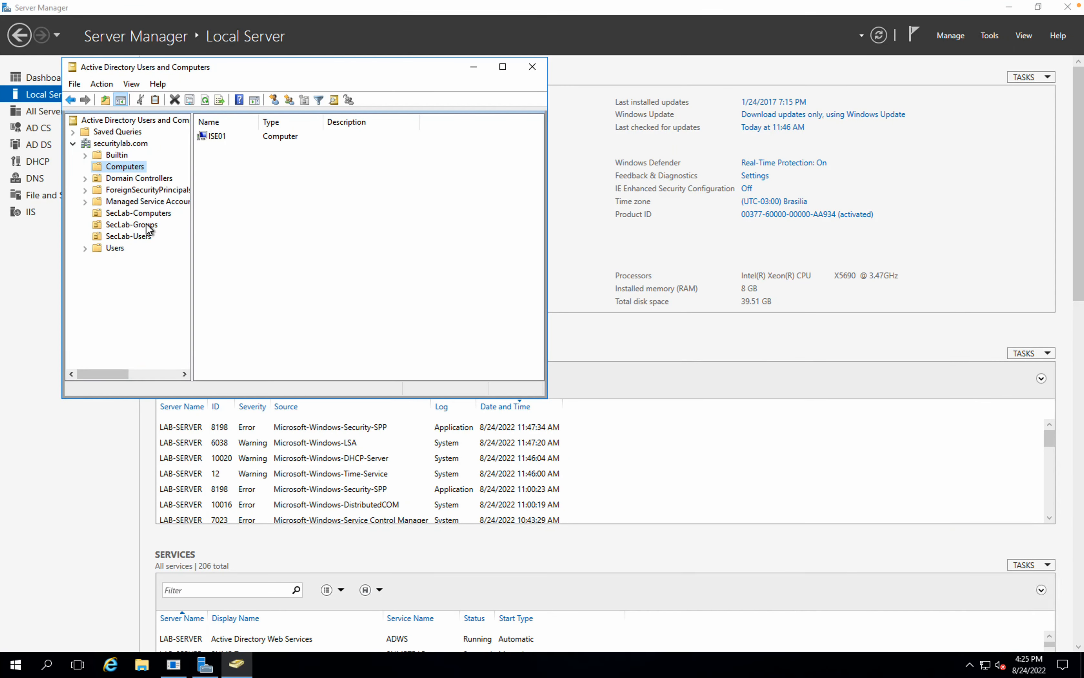
Browse the SecLab-Computers, SecLab-Groups and SecLab-Users containers in ADUC, ending on SecLab-Groups.
click(121, 216)
click(128, 226)
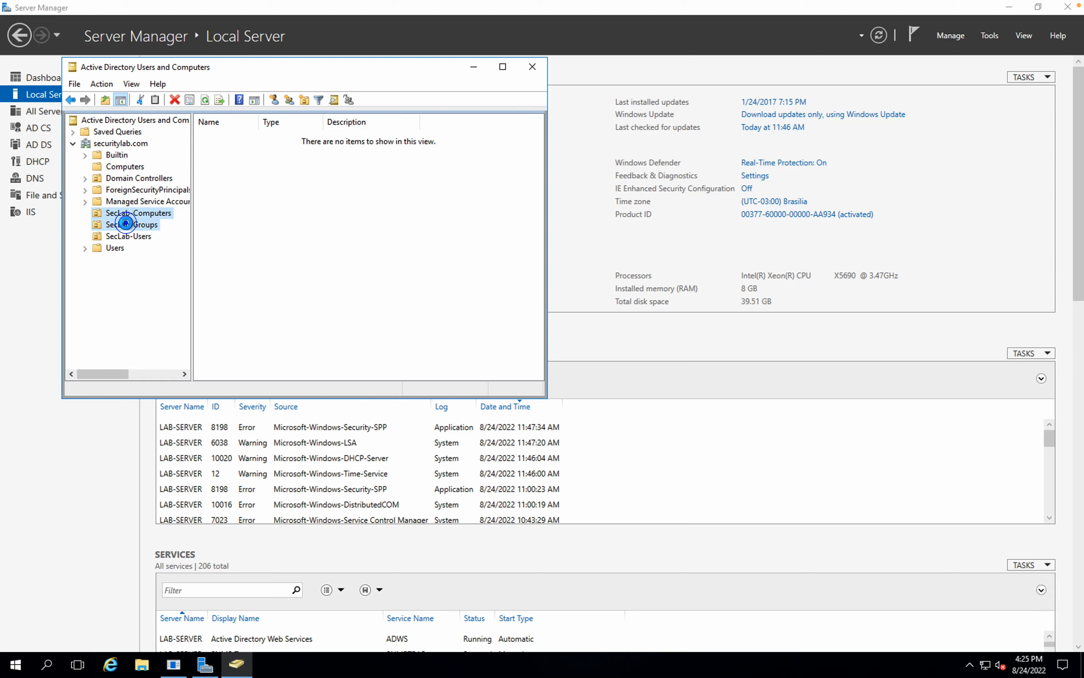
click(134, 236)
click(143, 227)
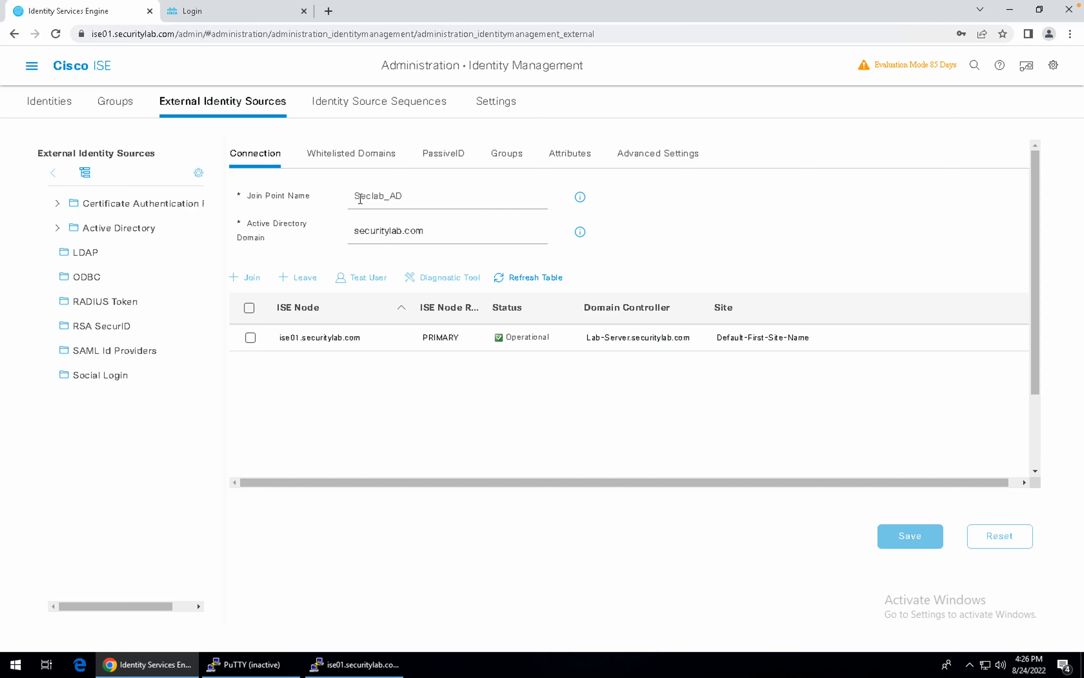
Open Select Directory Groups for Seclab_AD, retrieve securitylab.com groups and tick SecLab-Groups/MKT.
click(515, 160)
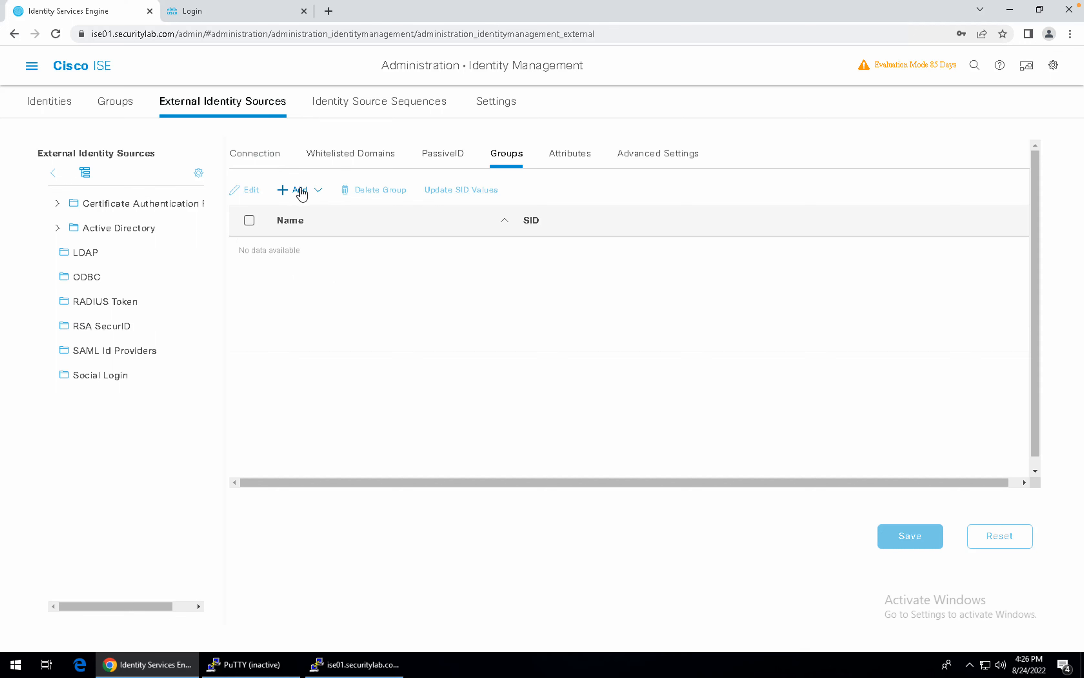
click(300, 189)
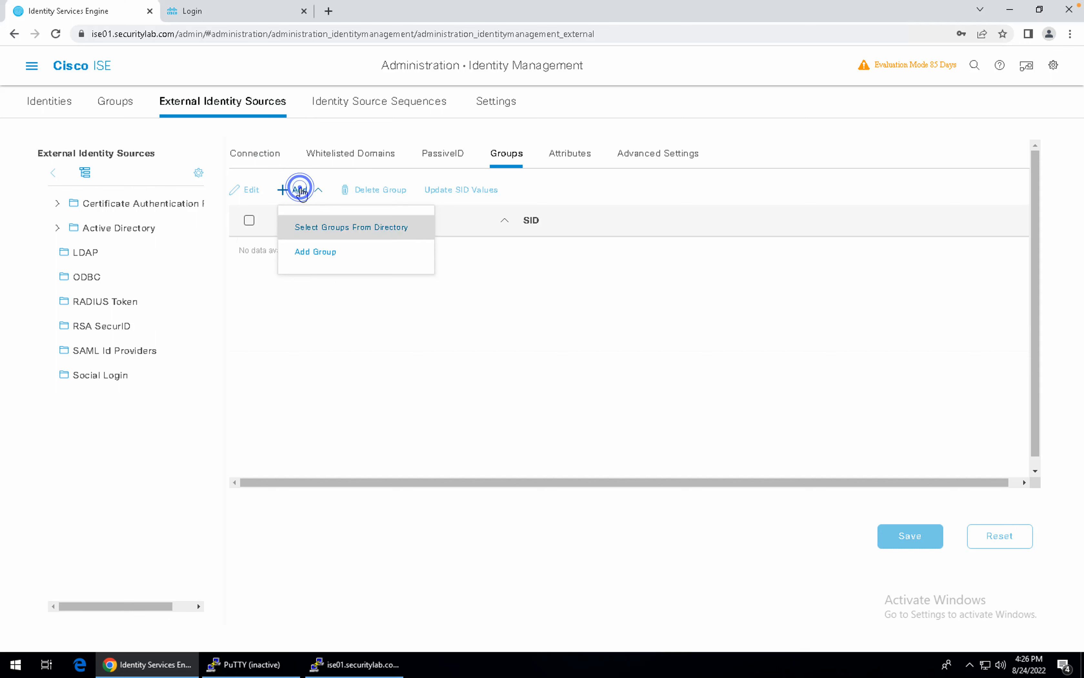
click(320, 228)
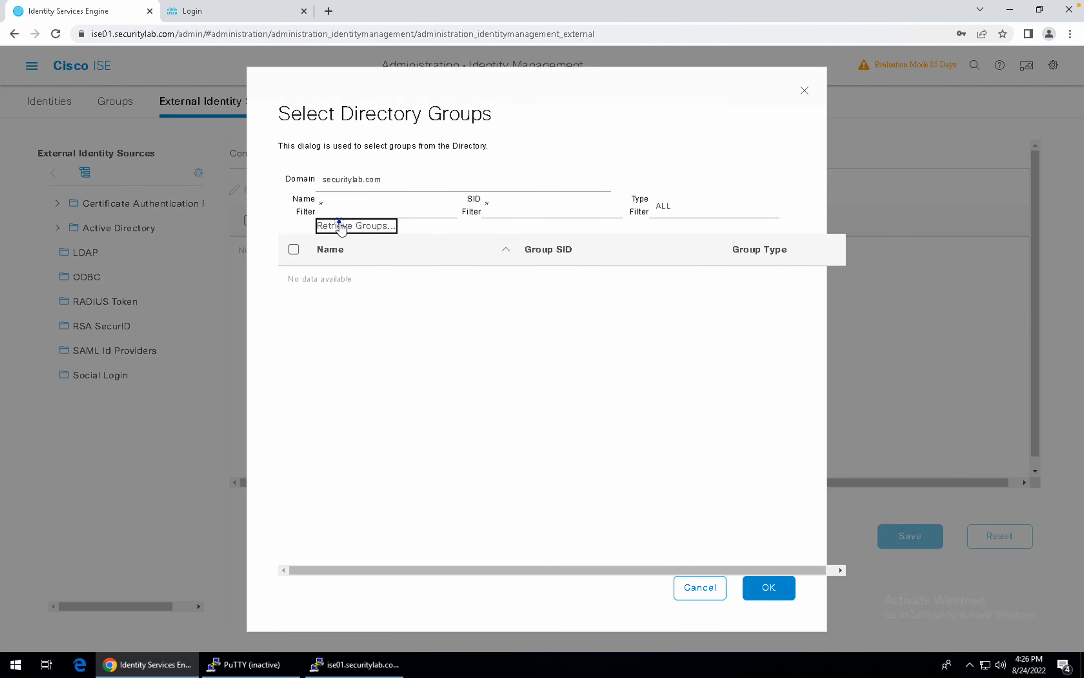
click(339, 226)
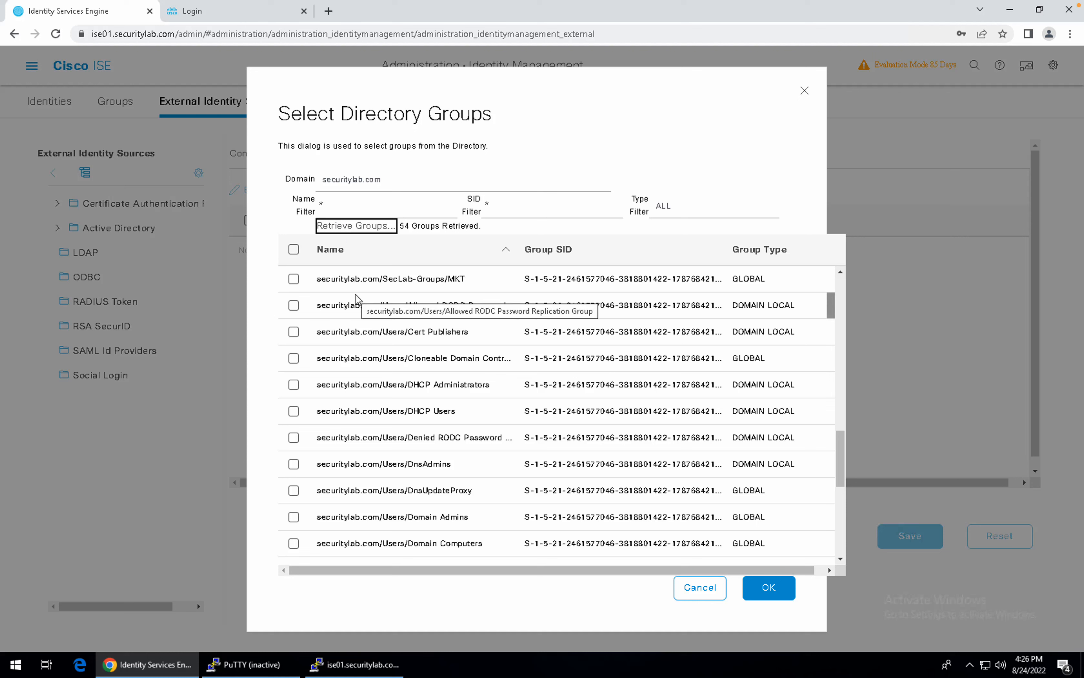
click(352, 209)
click(297, 279)
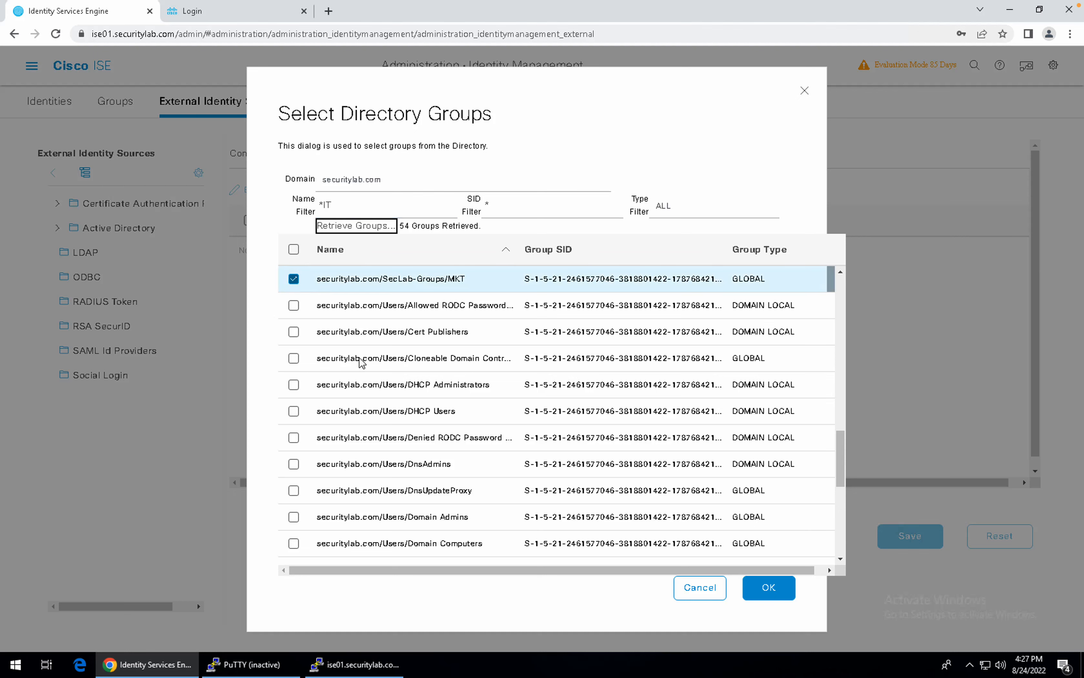
Scroll through the retrieved directory groups and tick Domain Computers.
scroll(361, 362, down, 1)
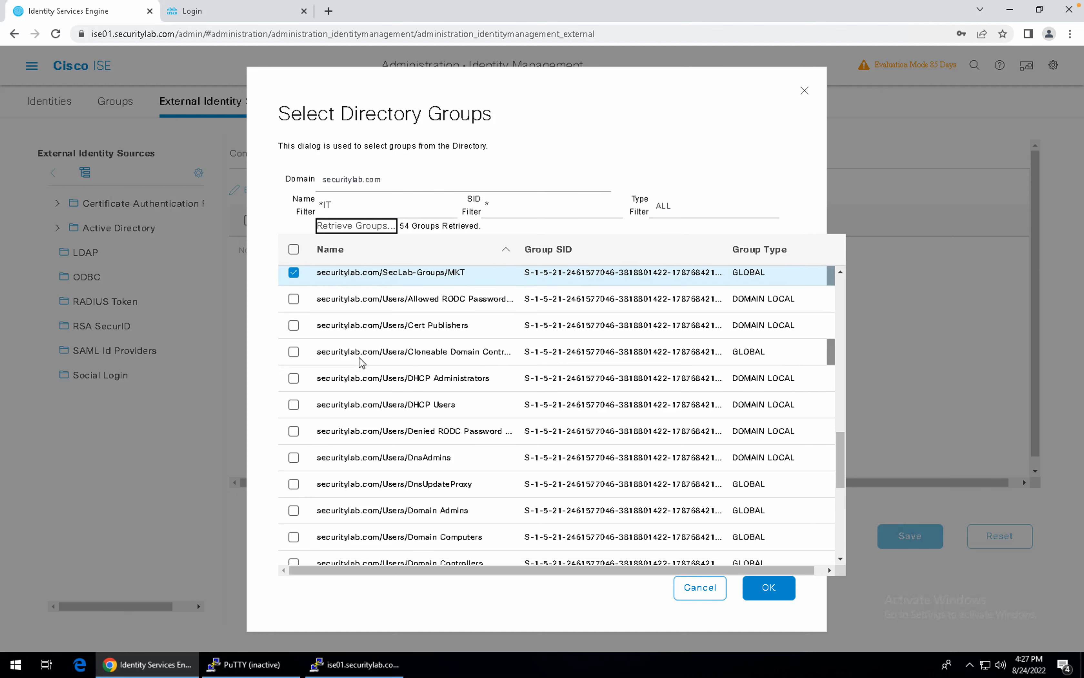
scroll(362, 362, down, 2)
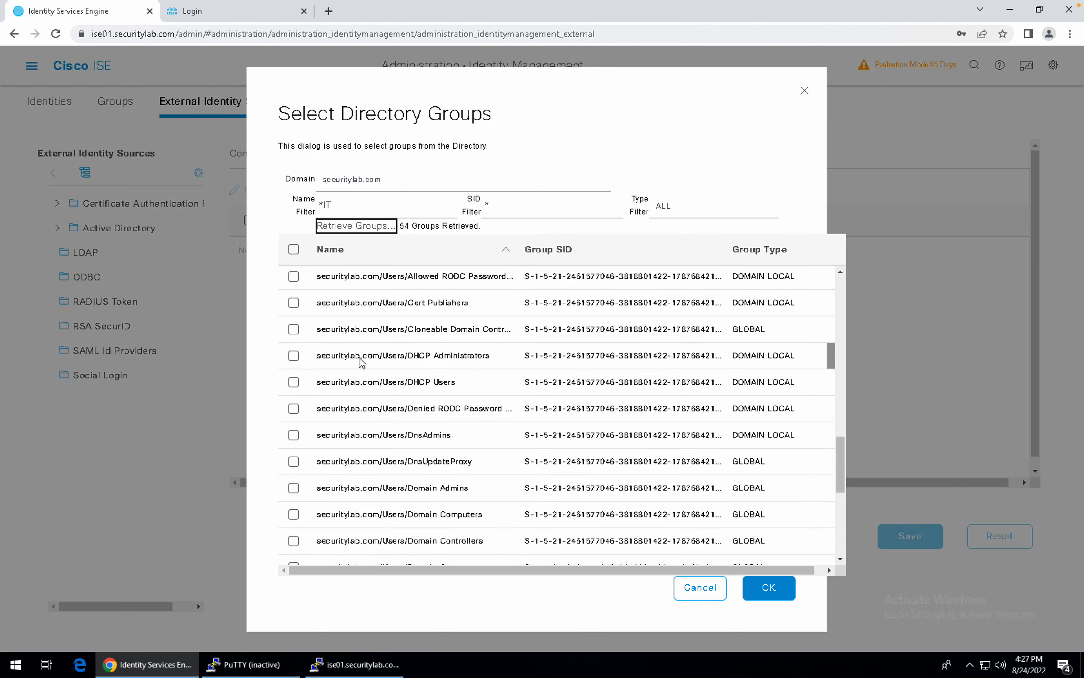
scroll(361, 362, down, 2)
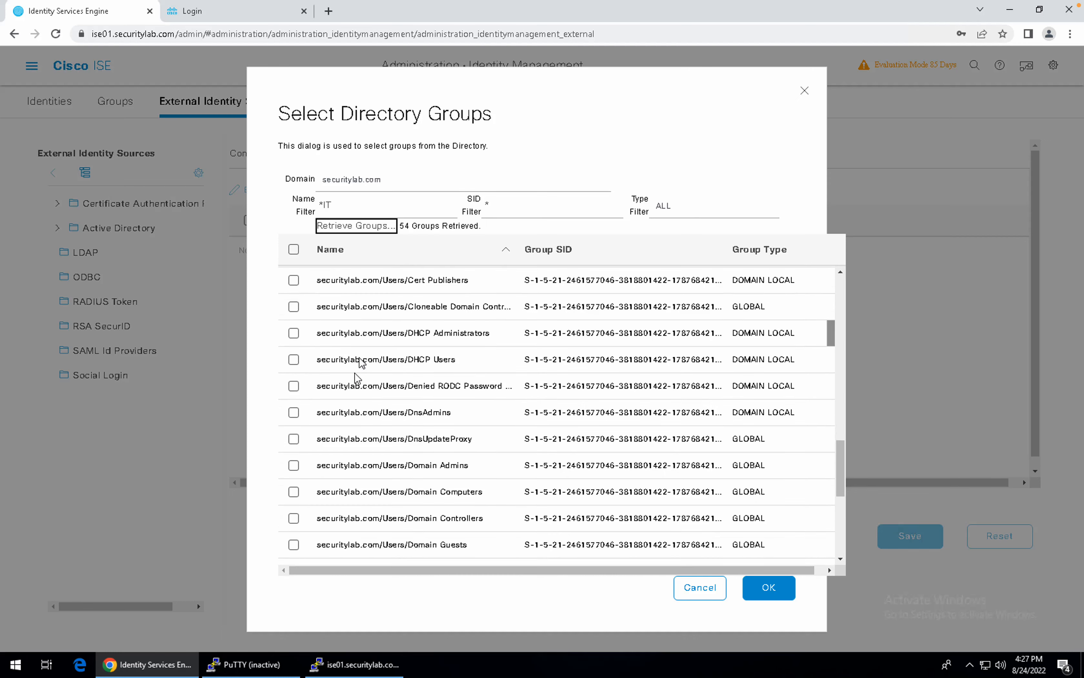
click(298, 491)
click(296, 493)
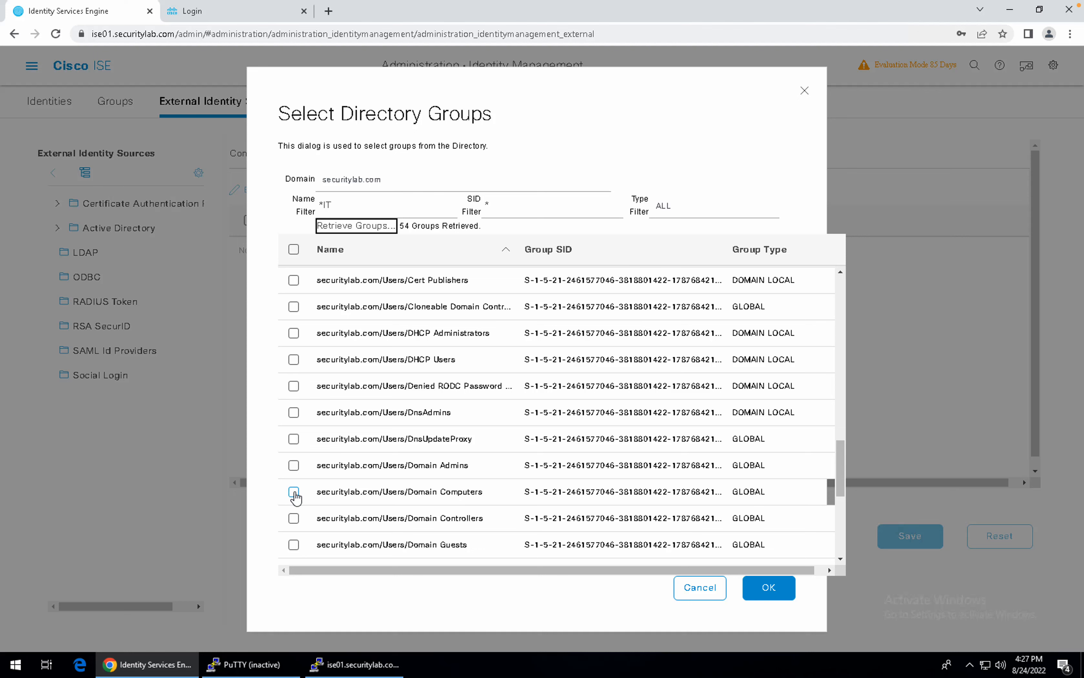
click(295, 493)
scroll(295, 496, down, 4)
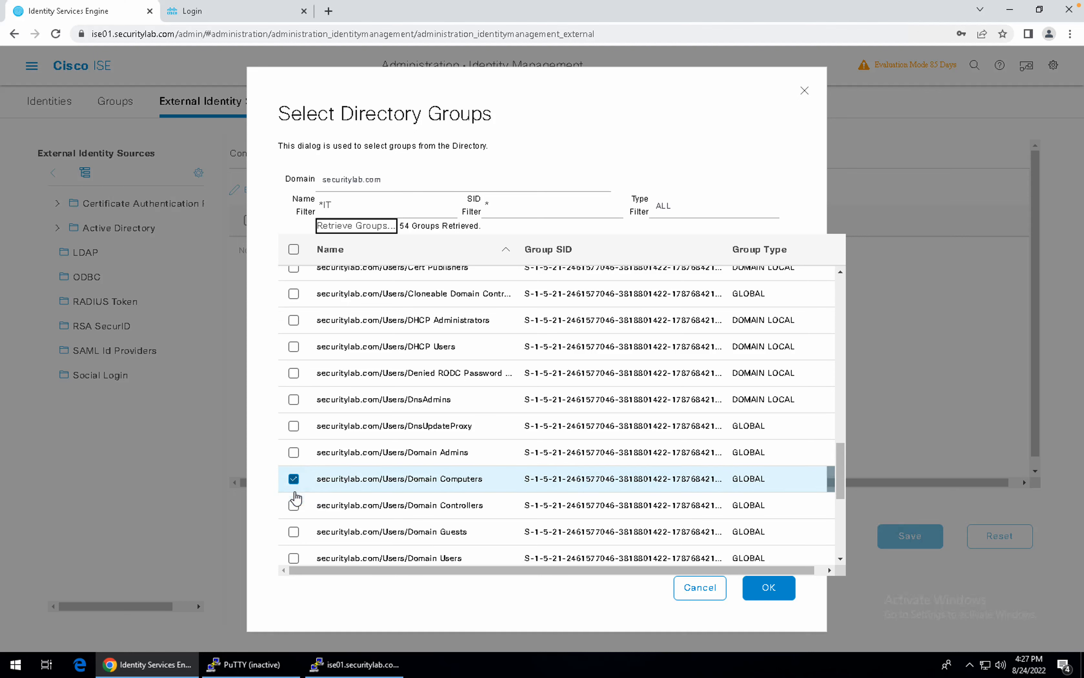
scroll(295, 496, down, 4)
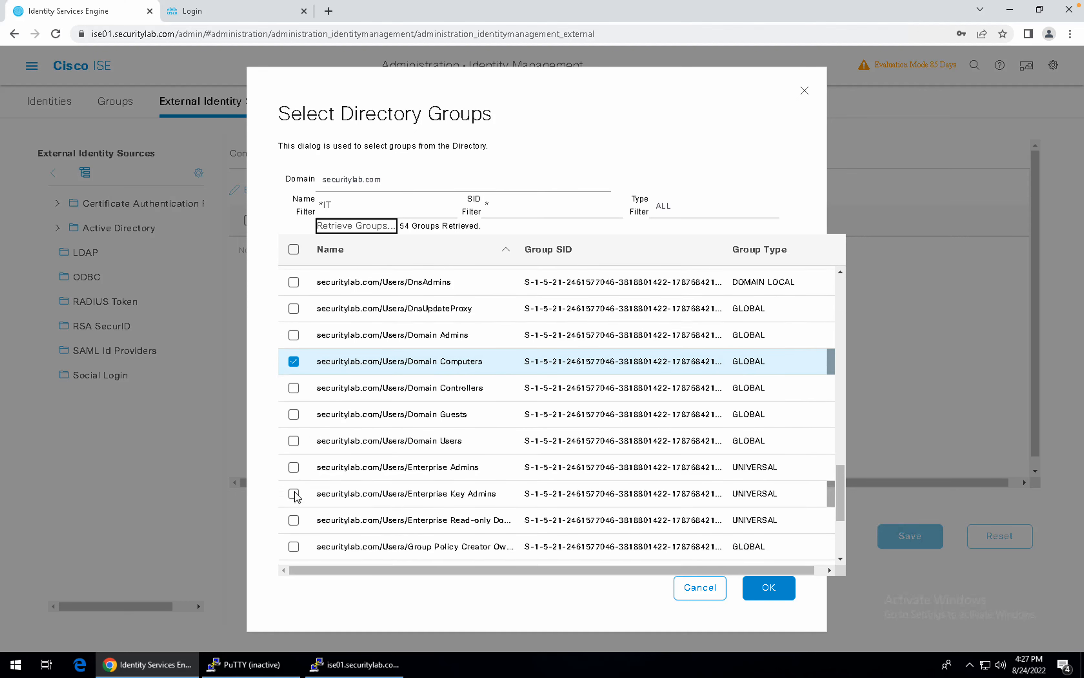
scroll(295, 492, down, 2)
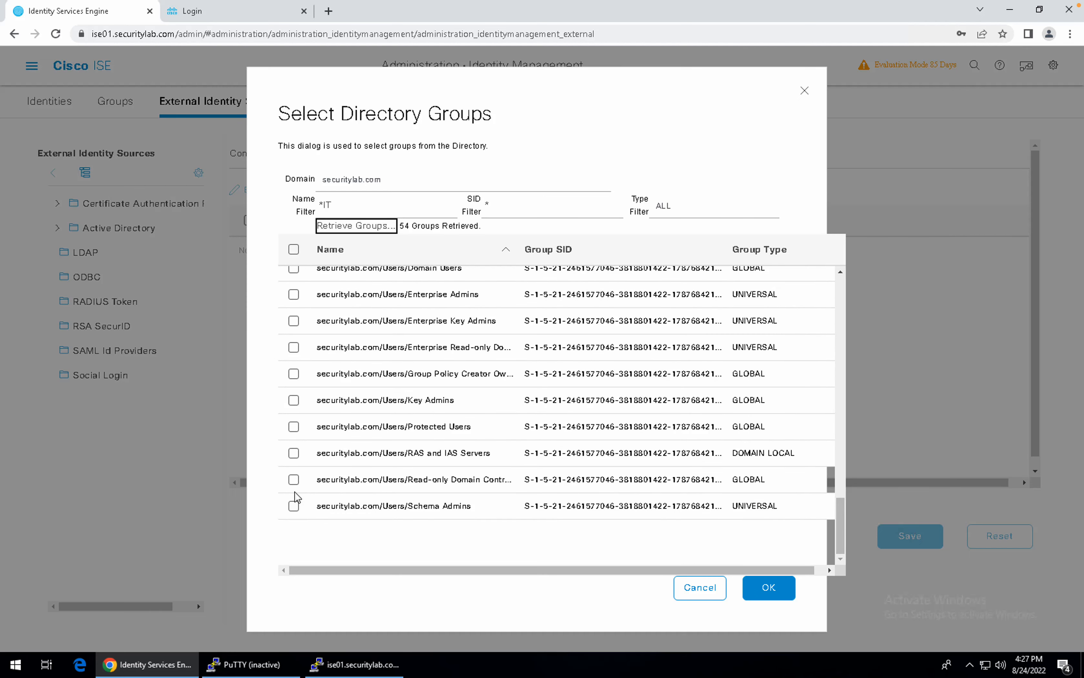
scroll(295, 492, up, 3)
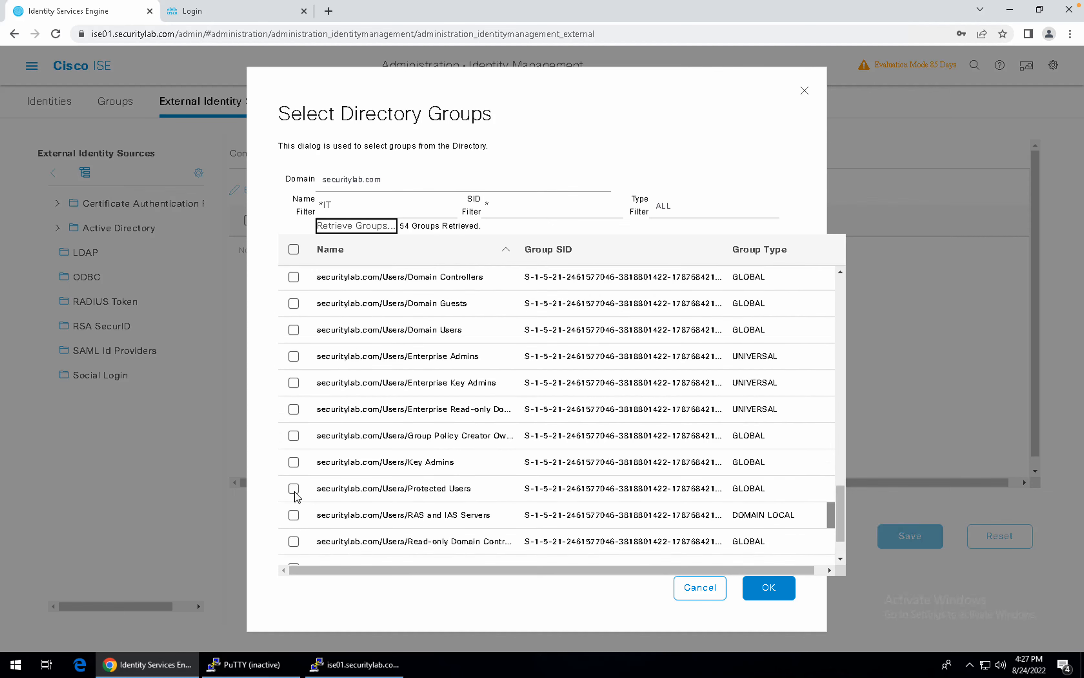
scroll(295, 498, up, 8)
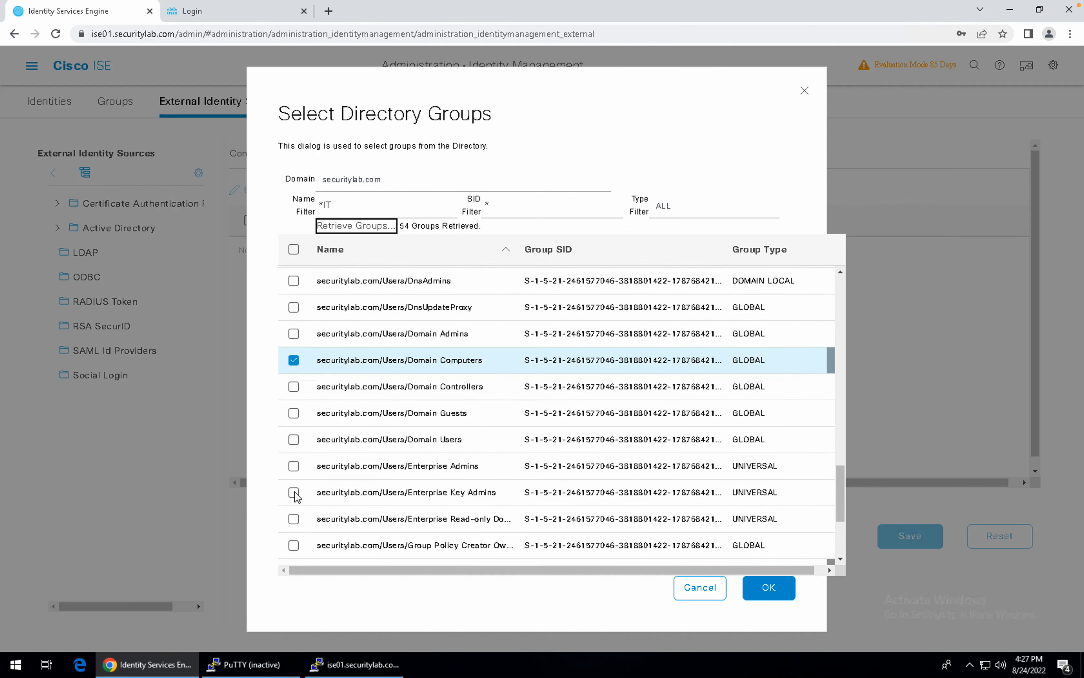
scroll(296, 497, up, 20)
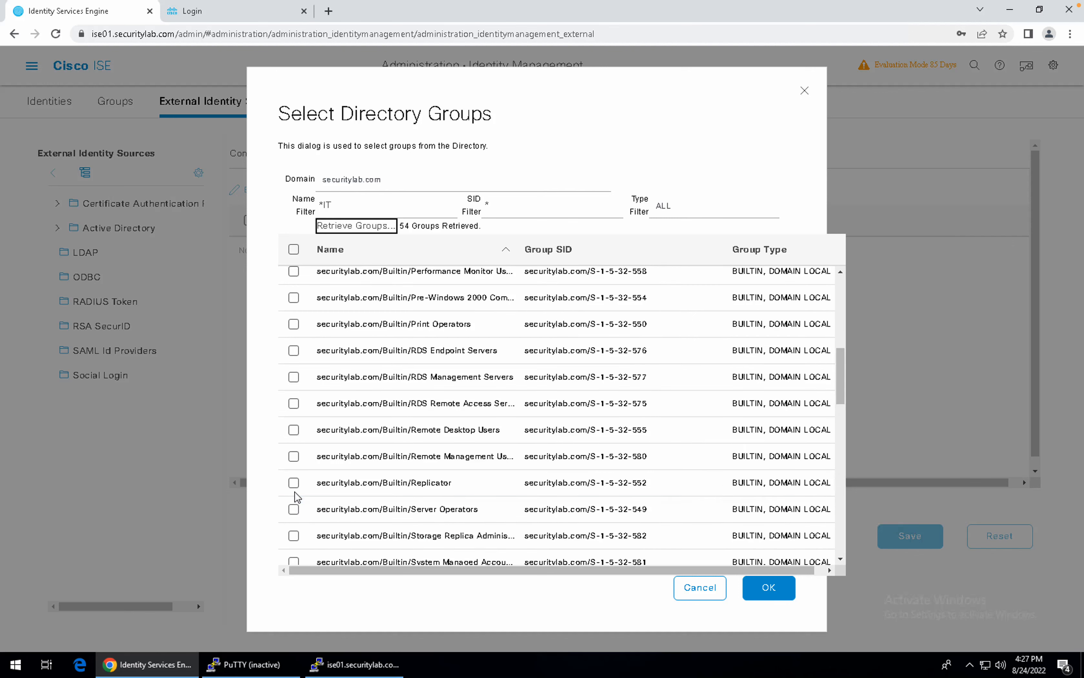
scroll(295, 493, up, 5)
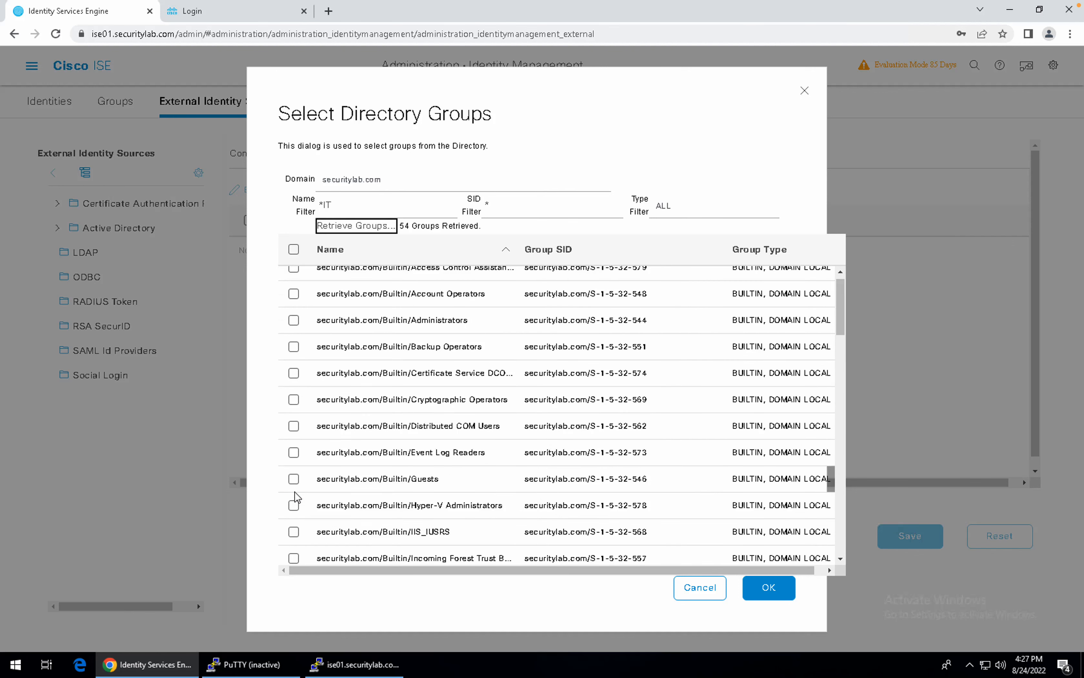
drag(404, 397, 412, 346)
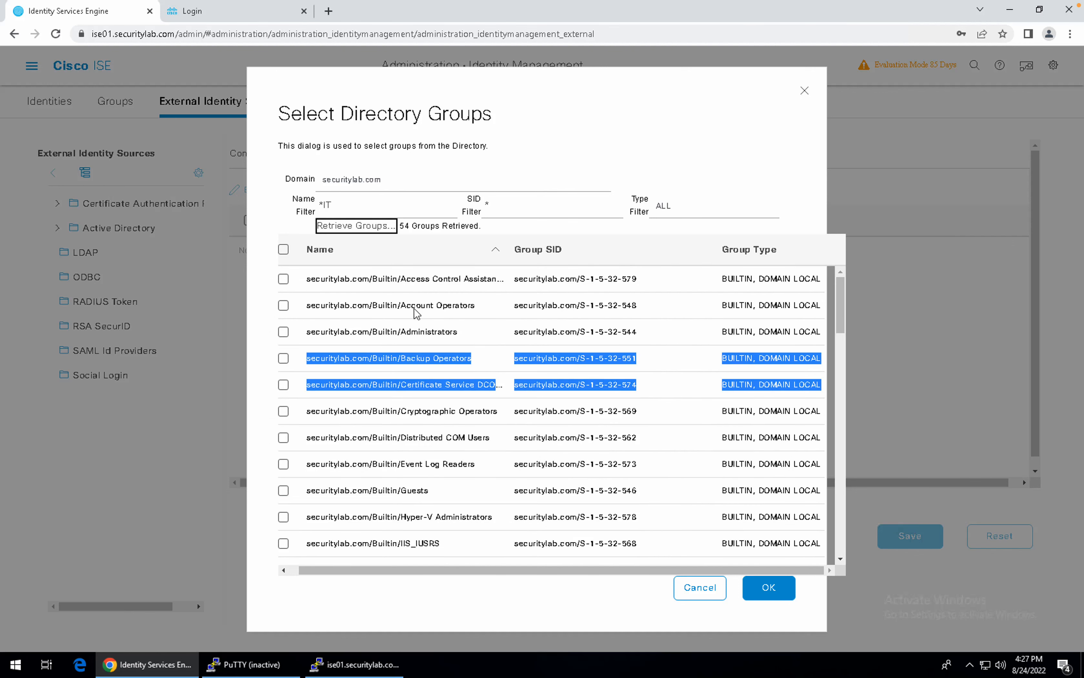
Retrieve groups matching the *IT filter and add SecLab-Groups/IT to the join point.
click(352, 210)
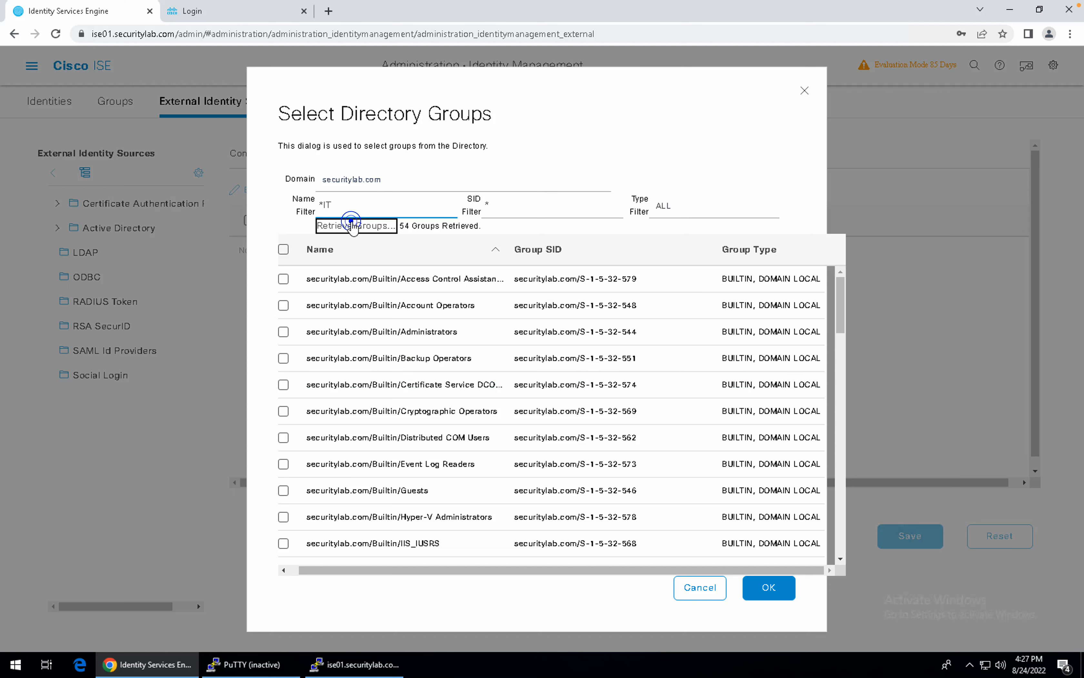
click(354, 224)
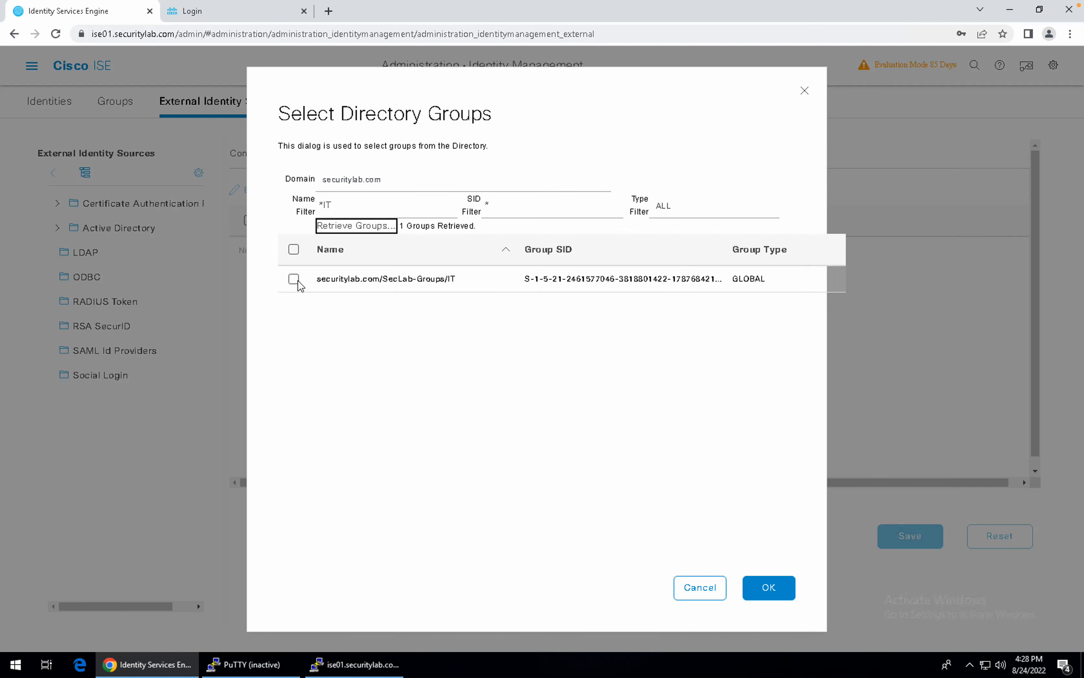
click(296, 280)
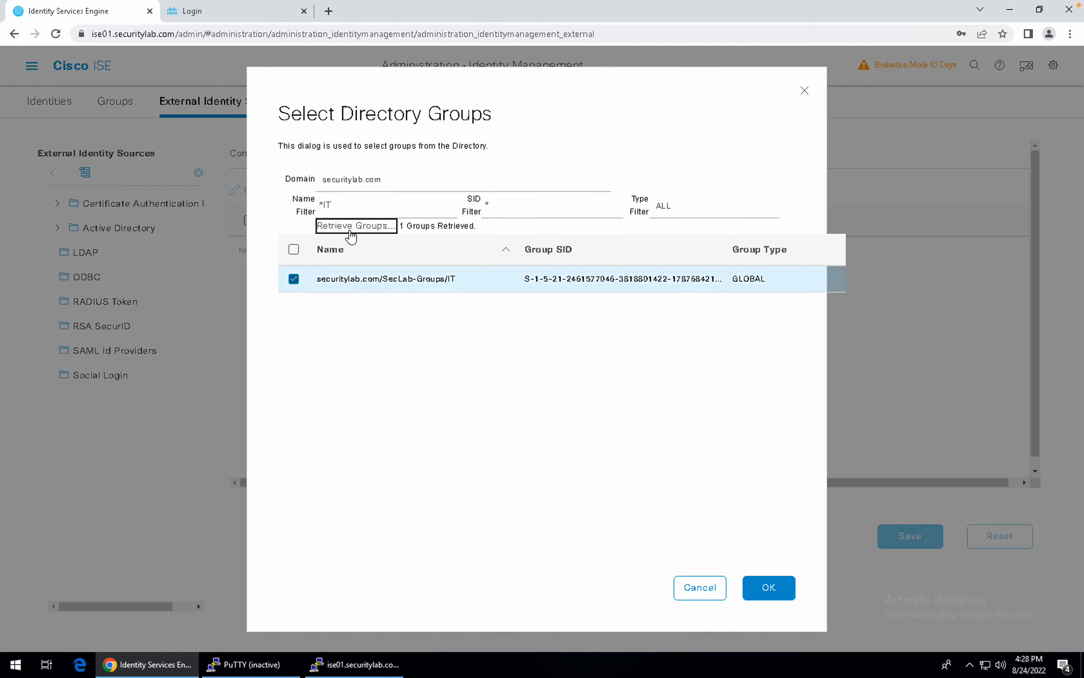
click(791, 587)
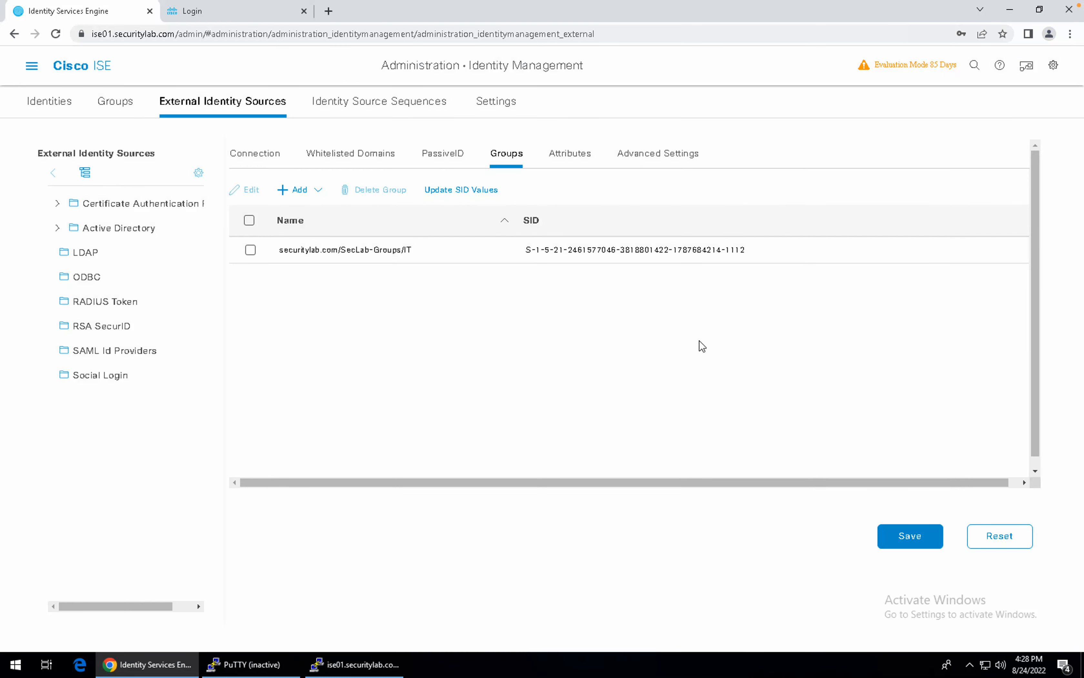
click(293, 190)
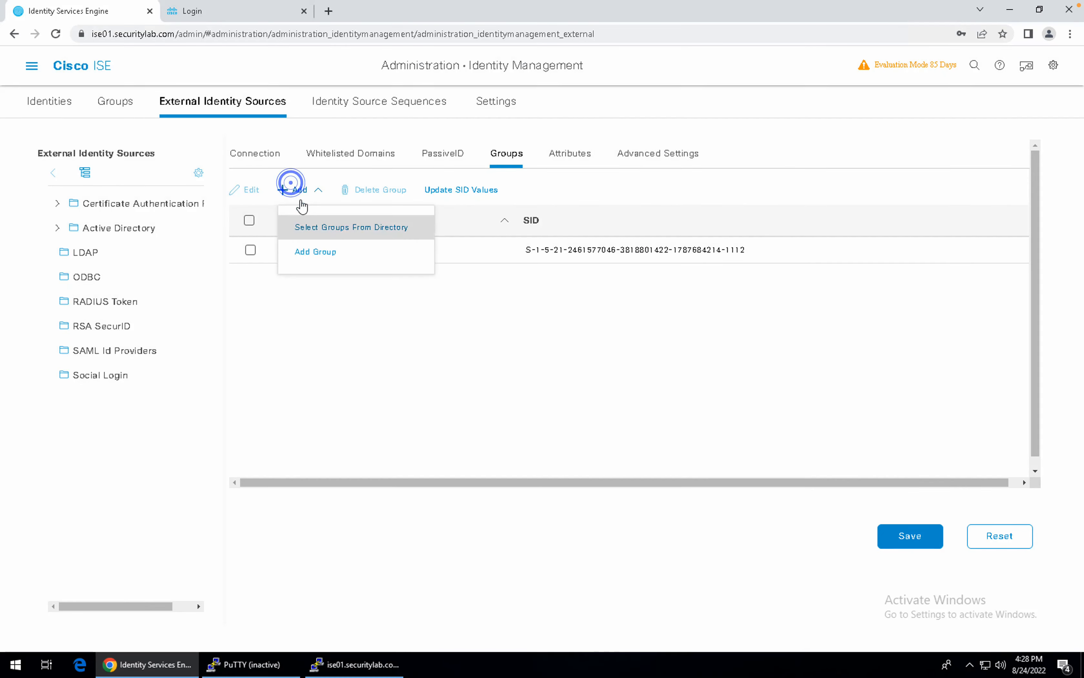
Retrieve directory groups with the *MKT filter and add SecLab-Groups/MKT.
click(310, 225)
click(353, 207)
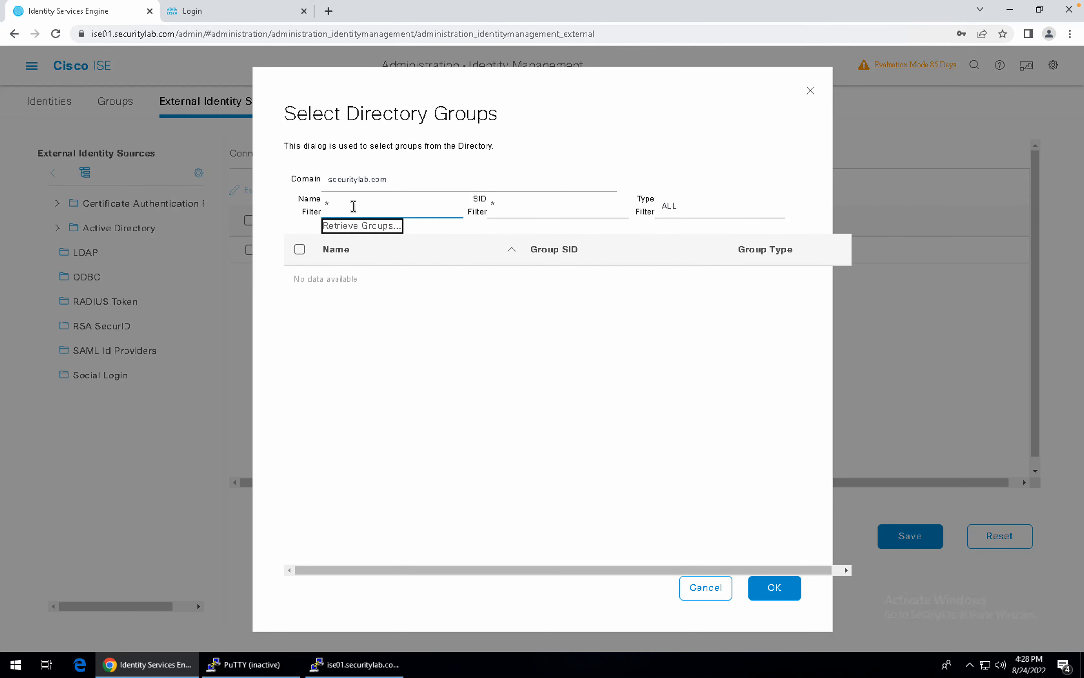
click(354, 227)
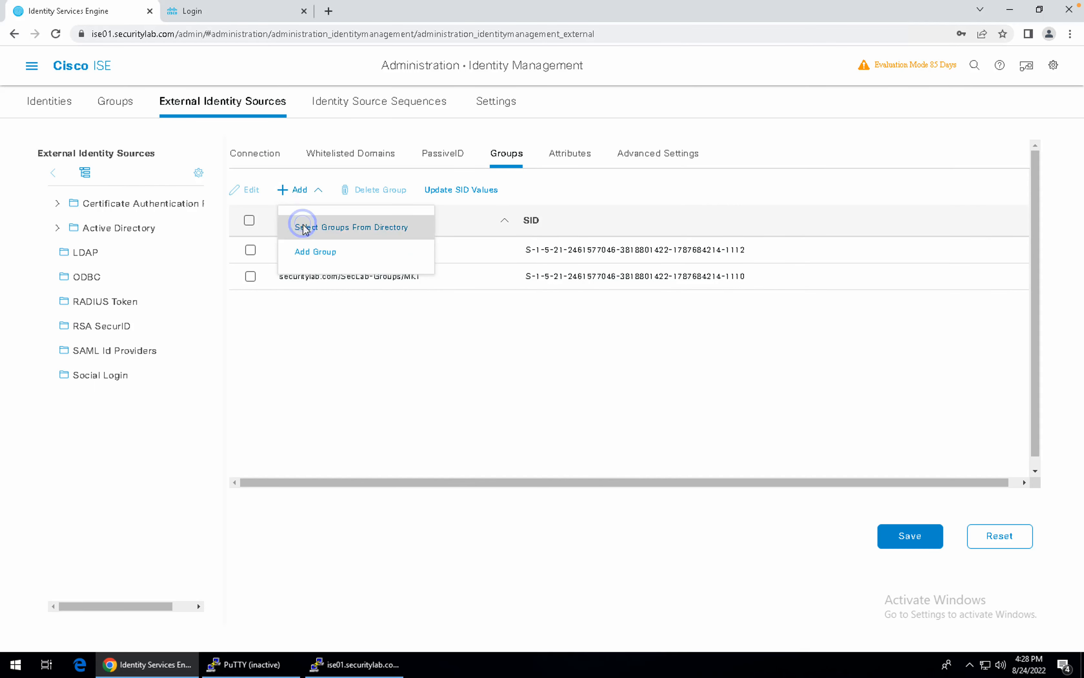
click(305, 226)
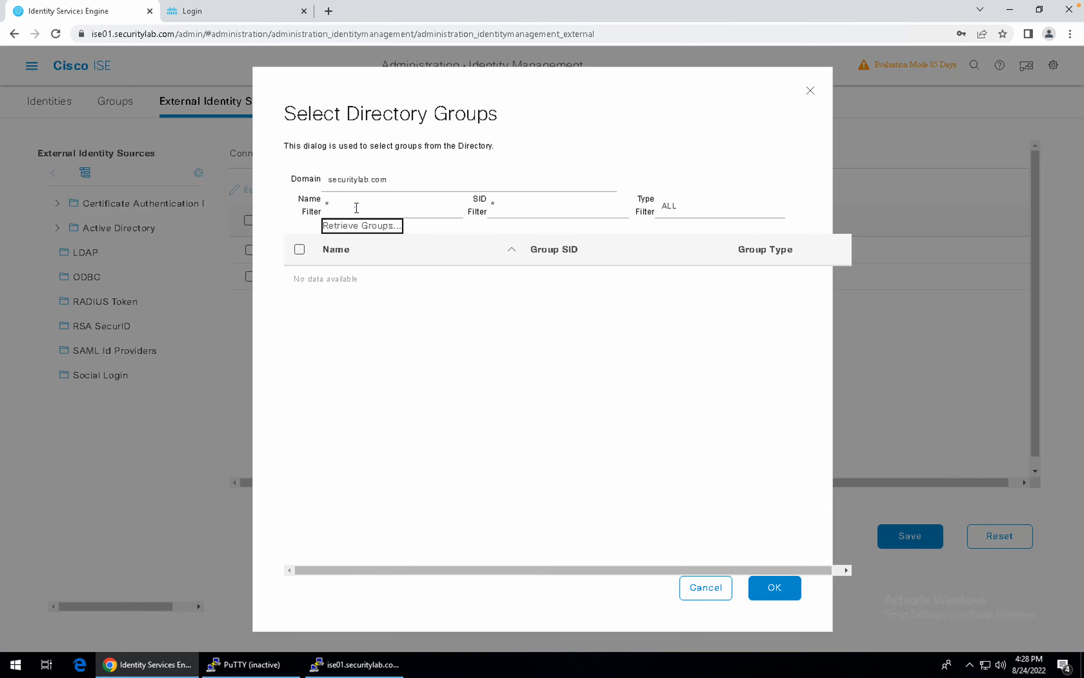
Retrieve and add the SecLab-Groups/HR group, then save the Seclab_AD groups.
click(355, 208)
text(ITR)
click(347, 228)
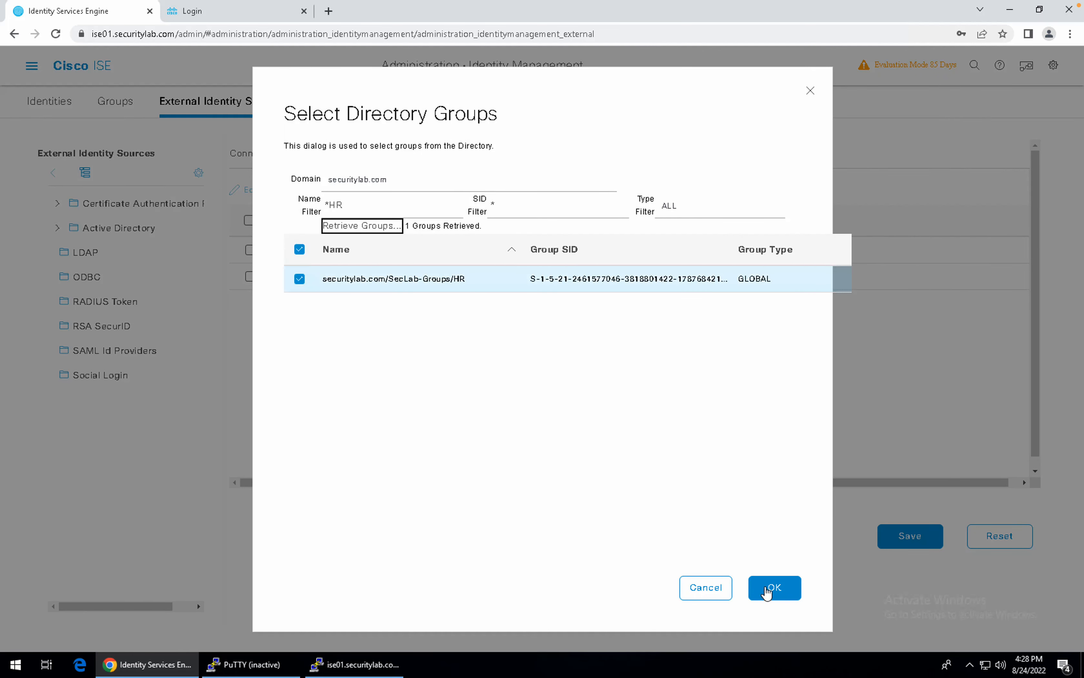
click(767, 589)
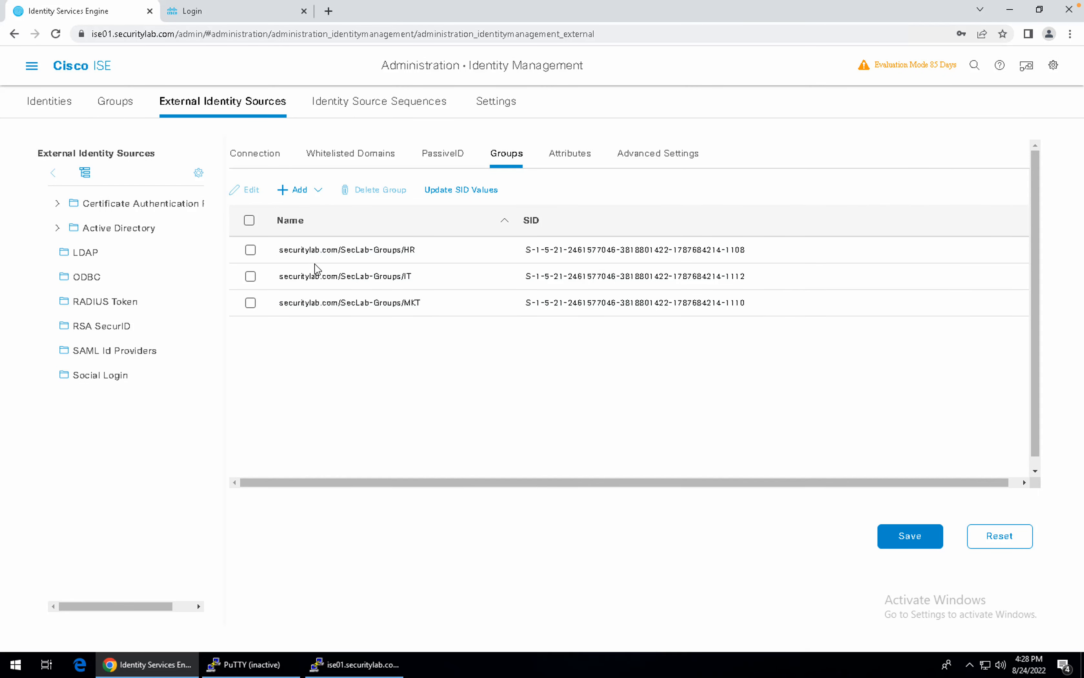
click(250, 221)
click(917, 534)
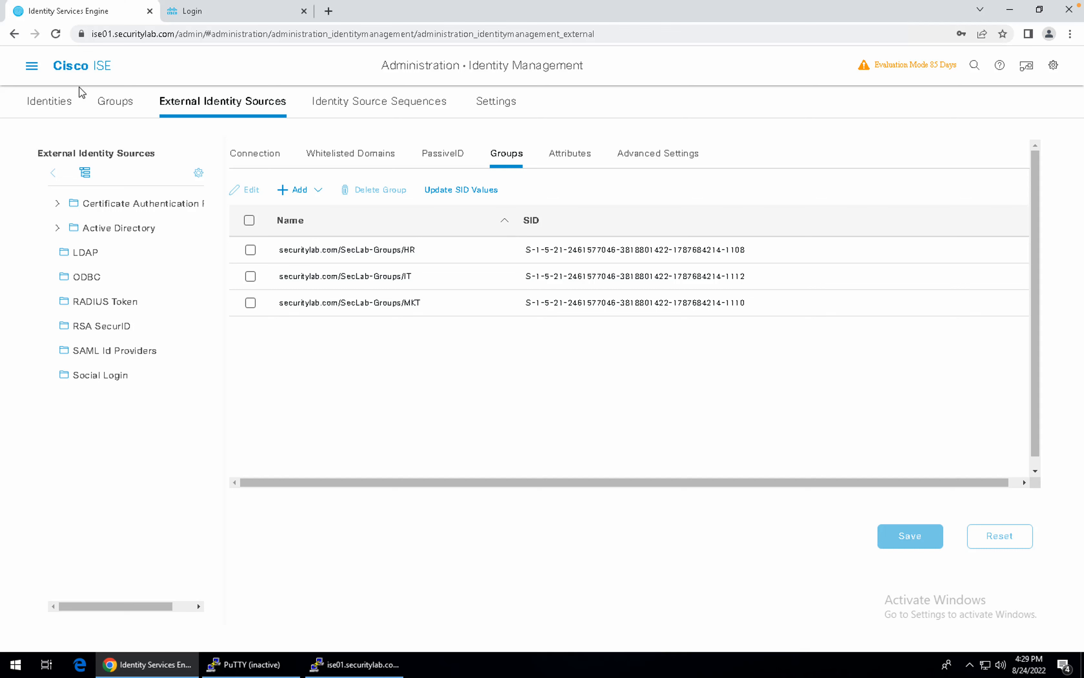
Go to Administration > Network Resources > Network Devices from the main menu.
click(33, 67)
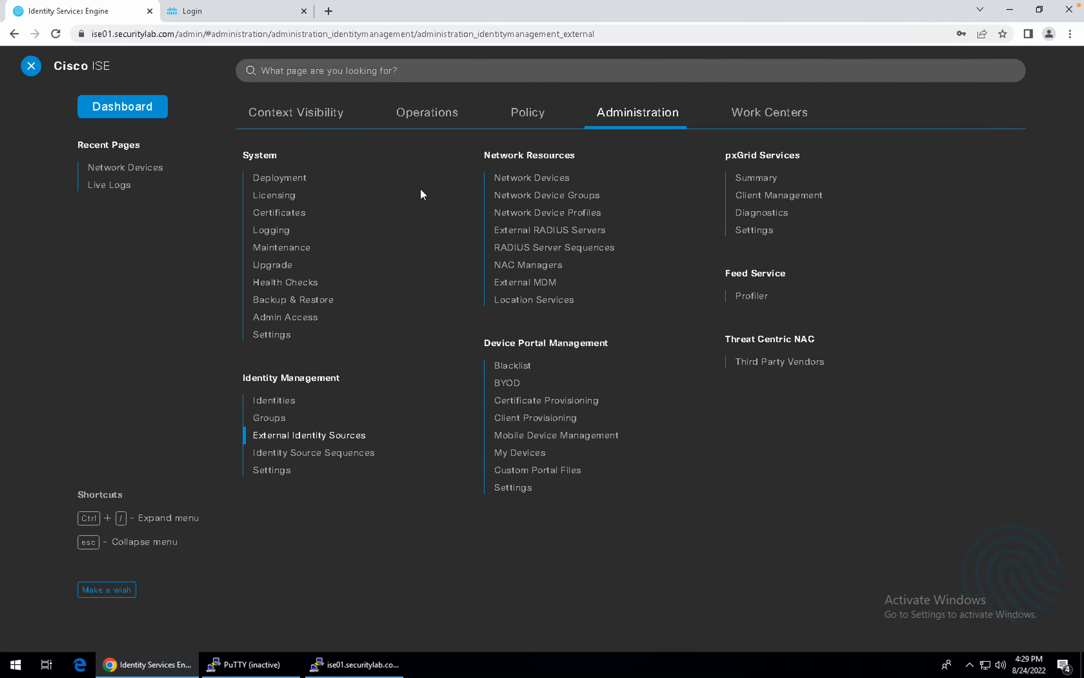
click(512, 183)
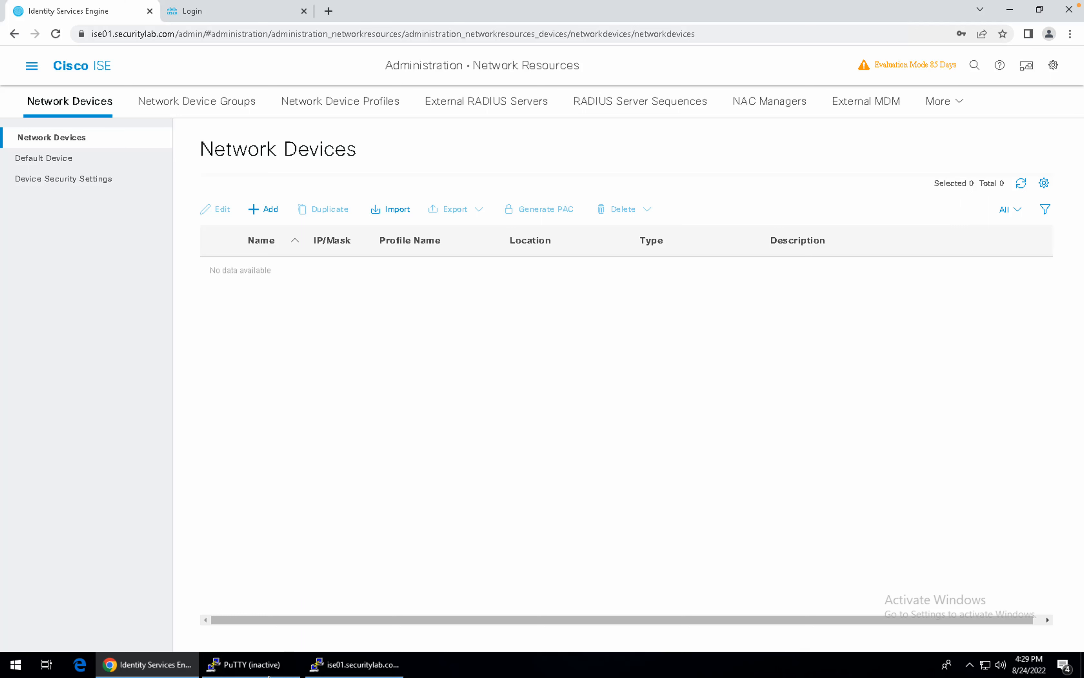
click(253, 664)
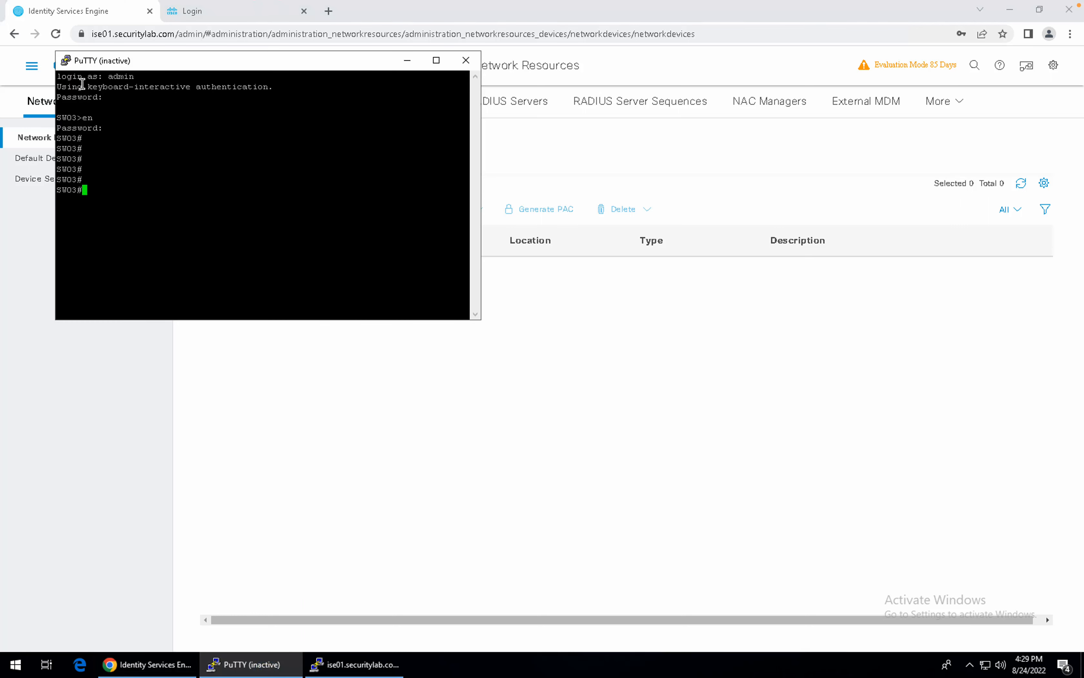
Restart the PuTTY session to 10.1.1.251, enter the admin username, and return to ISE.
click(67, 65)
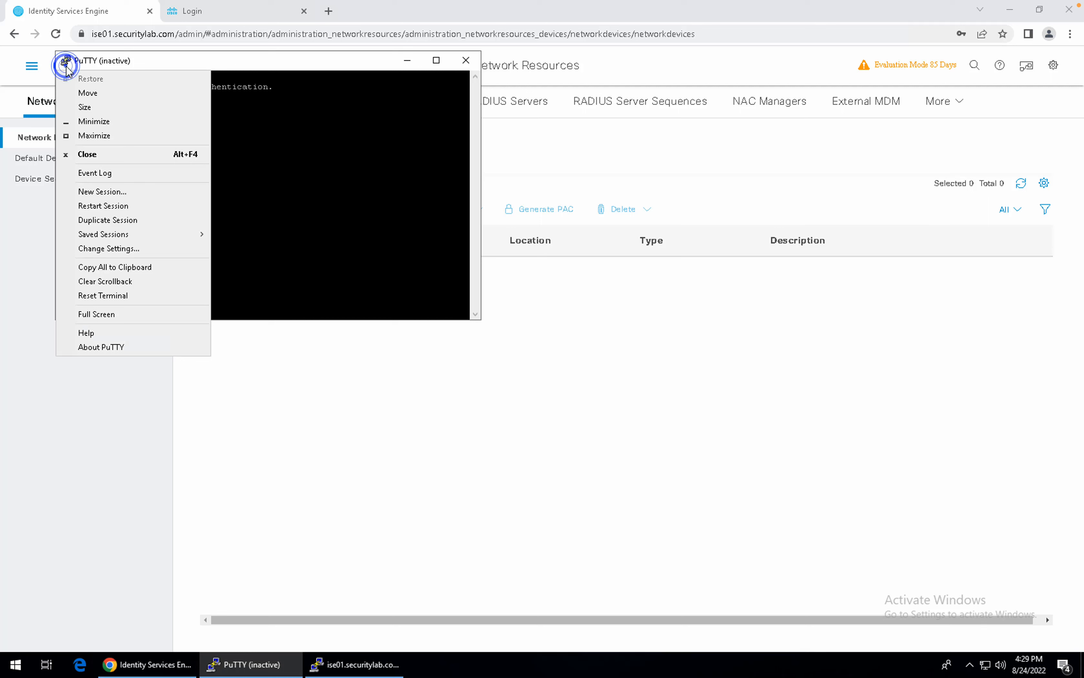
click(115, 208)
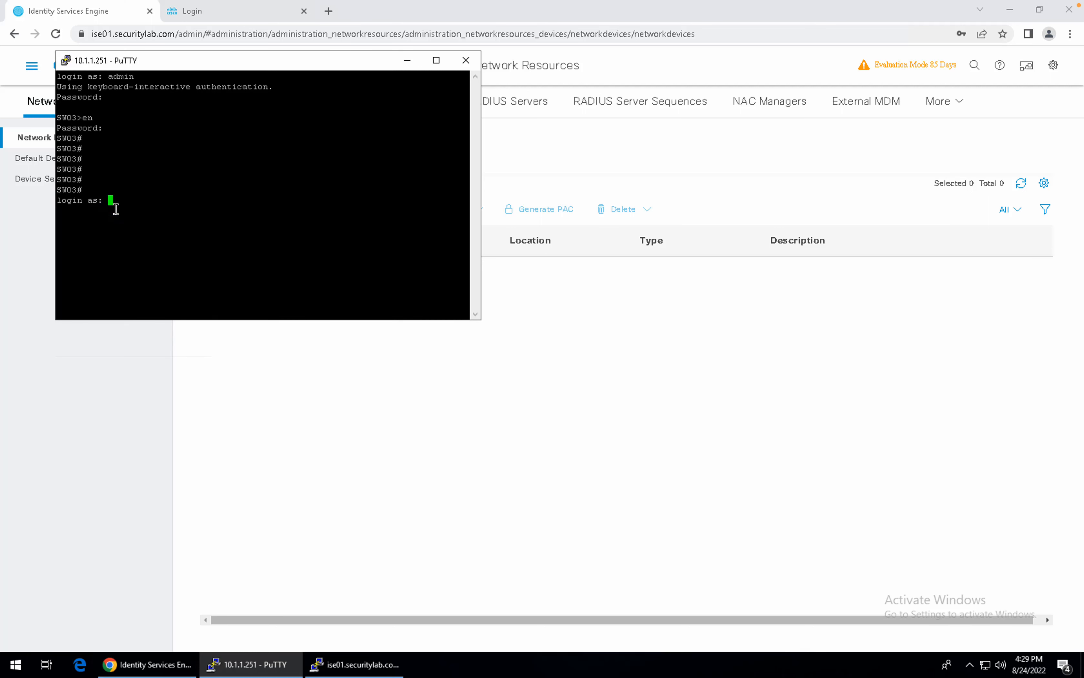
text(admin)
key(Return)
click(144, 369)
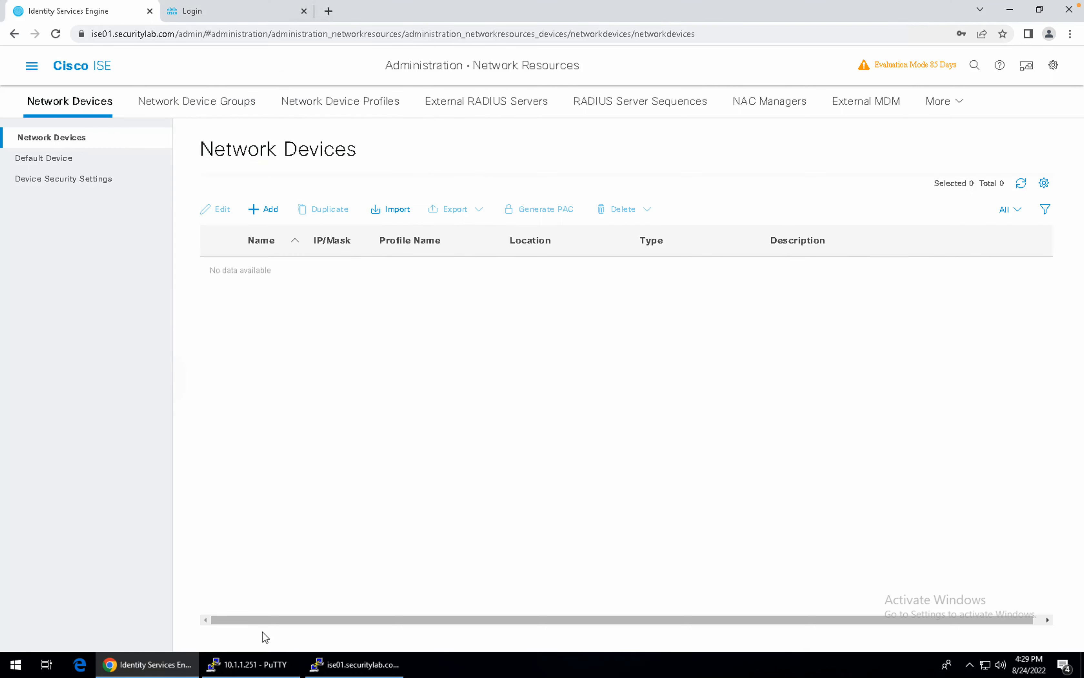
Start a new network device with name SW03 and IP address 10.1.1.251.
click(268, 212)
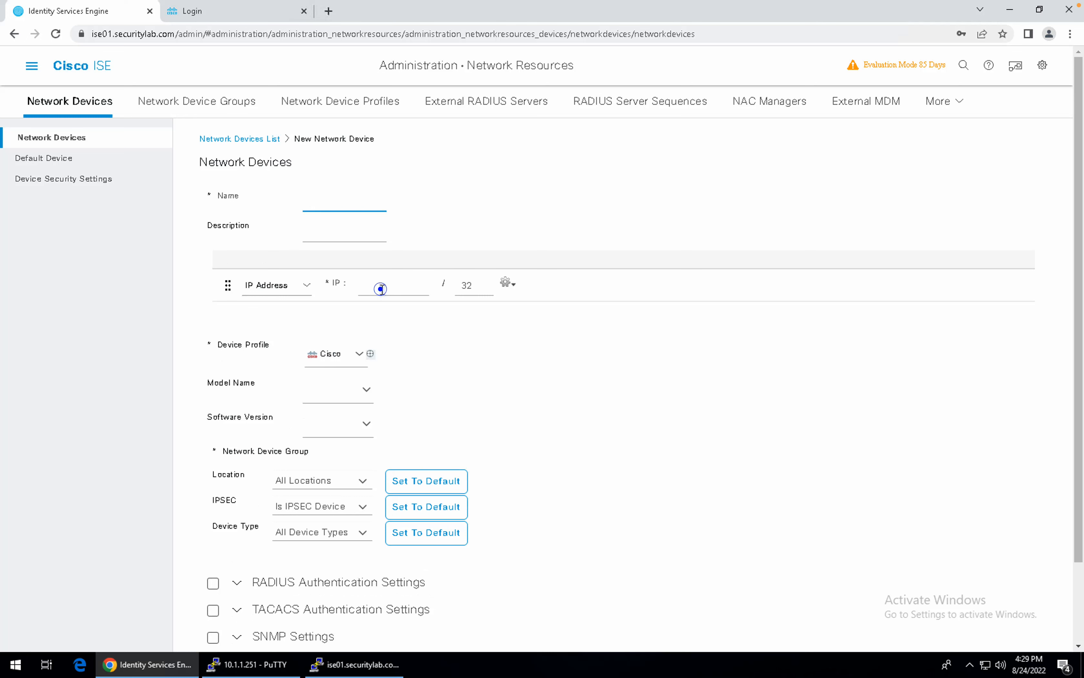
click(381, 288)
text(10.1.1.251)
click(364, 209)
text(SW02)
Set the device's Model Name and Software Version to Unknown.
click(367, 389)
click(350, 424)
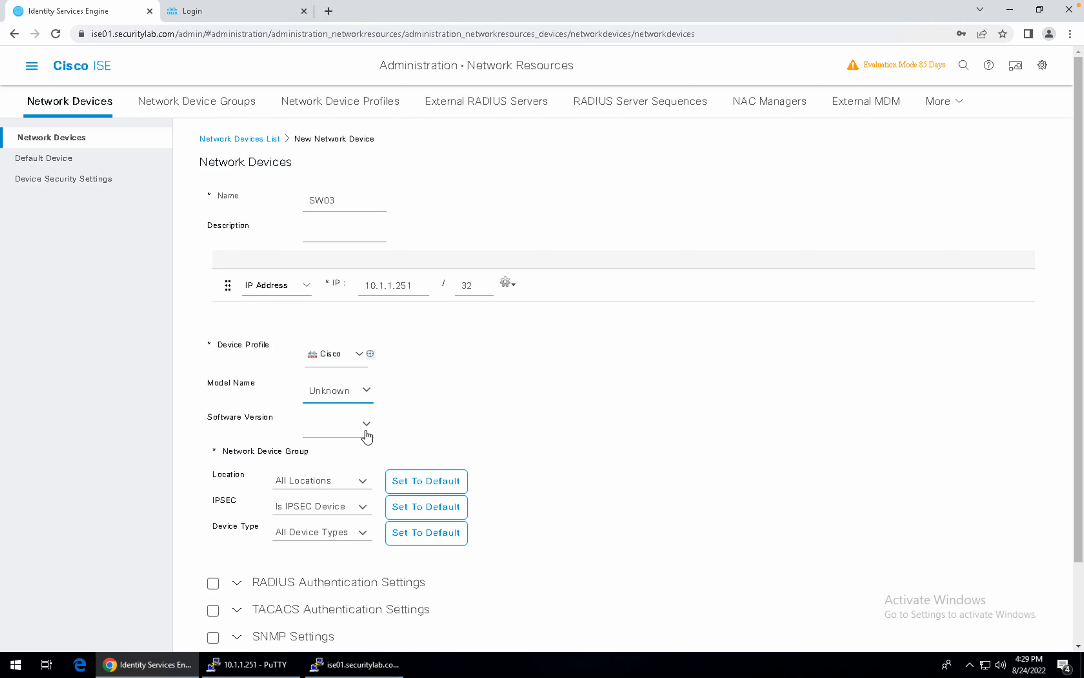
click(365, 430)
click(350, 452)
scroll(349, 451, down, 1)
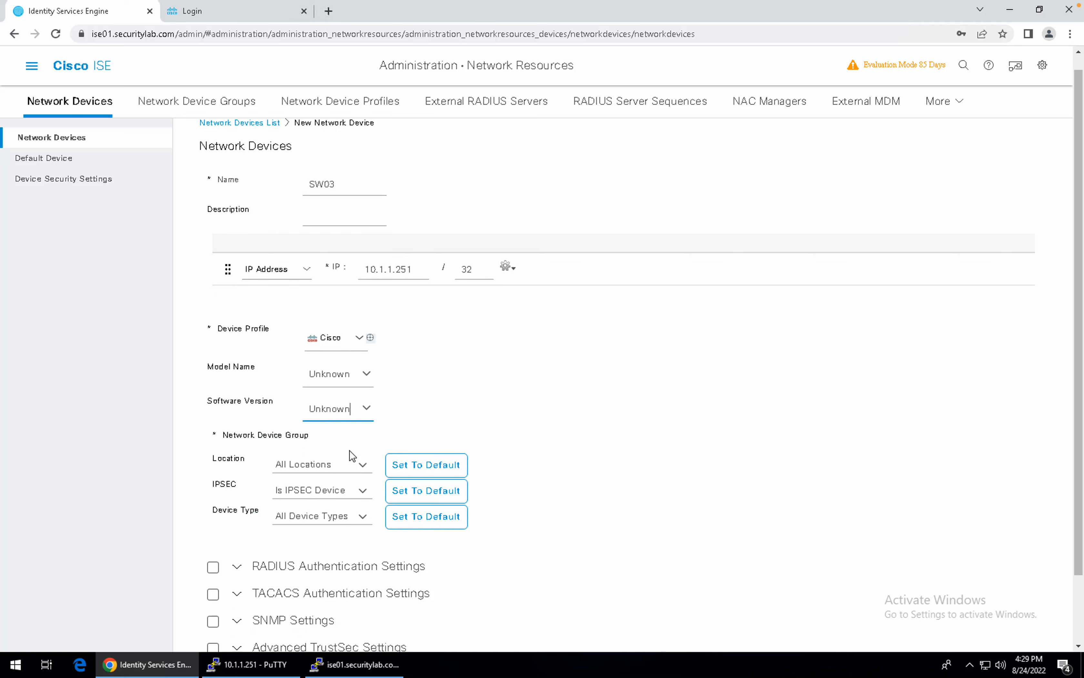
click(363, 465)
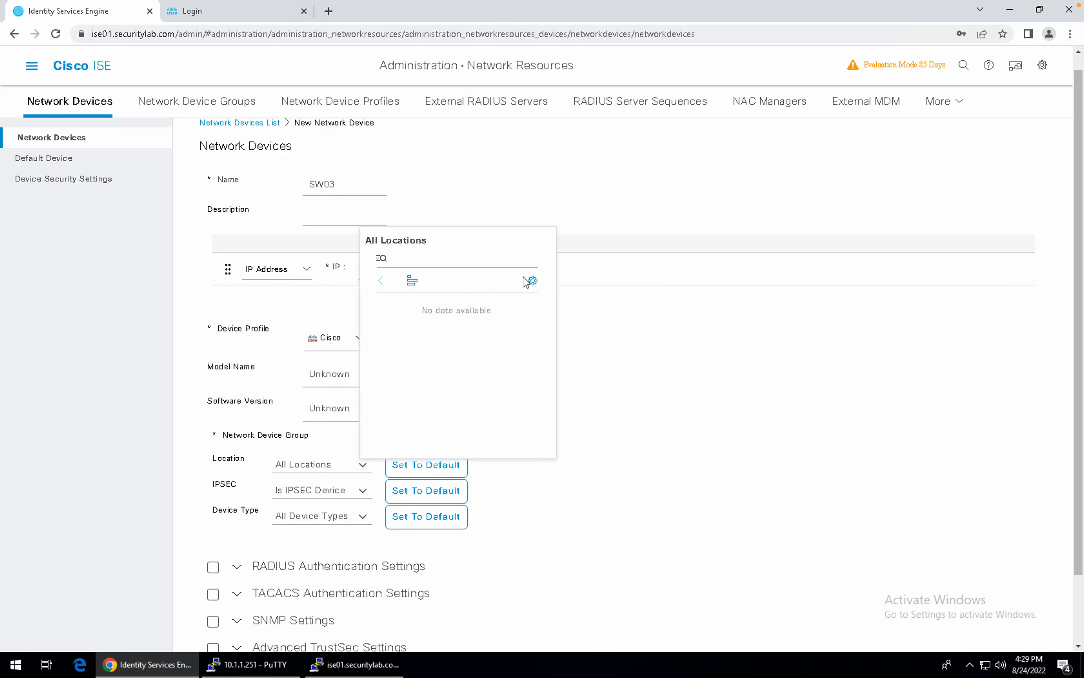
Create a new location network device group named Security_Lab under All Locations.
click(533, 280)
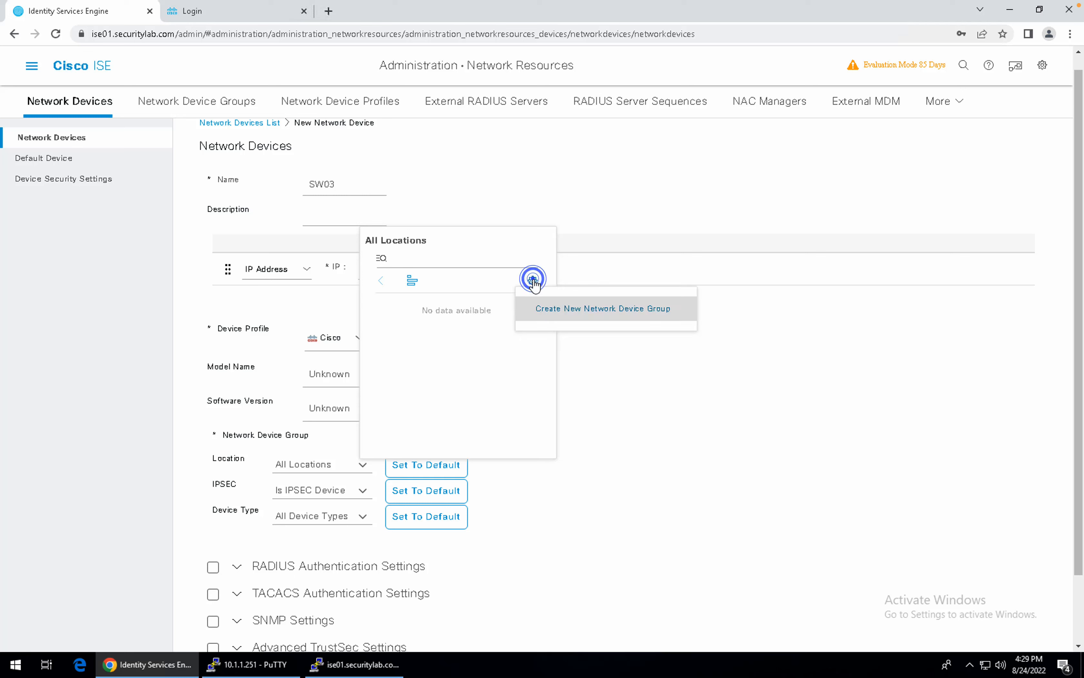
click(550, 308)
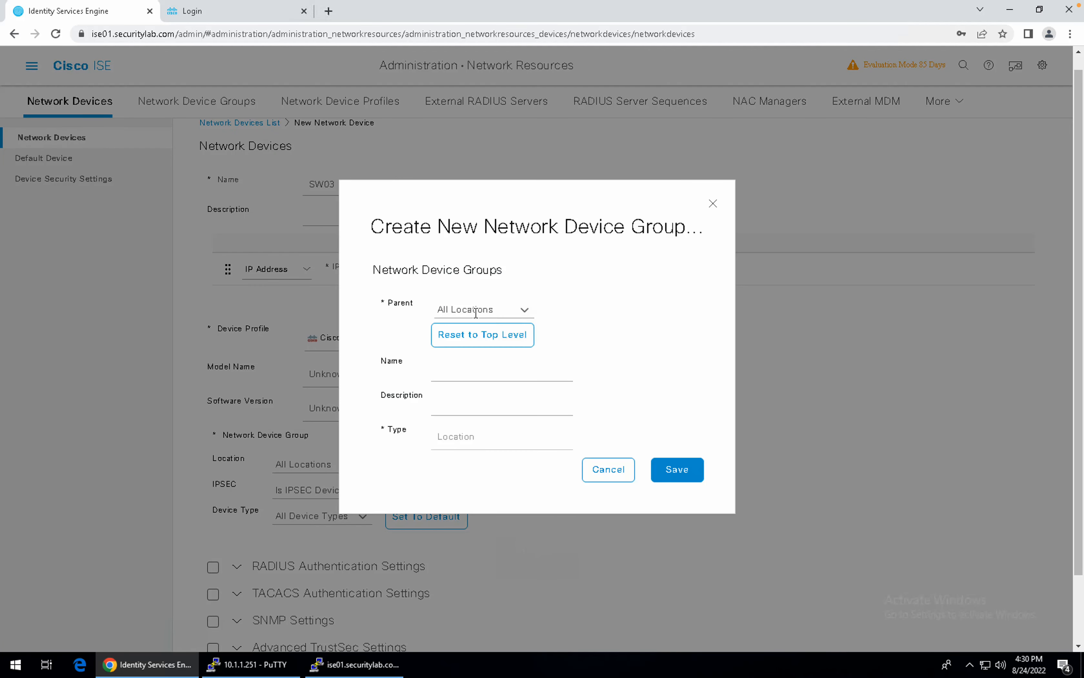
click(463, 376)
text(Secu)
text(rity Lab)
key(Left)
key(Left)
key(Left)
key(BackSpace)
text(_)
key(Return)
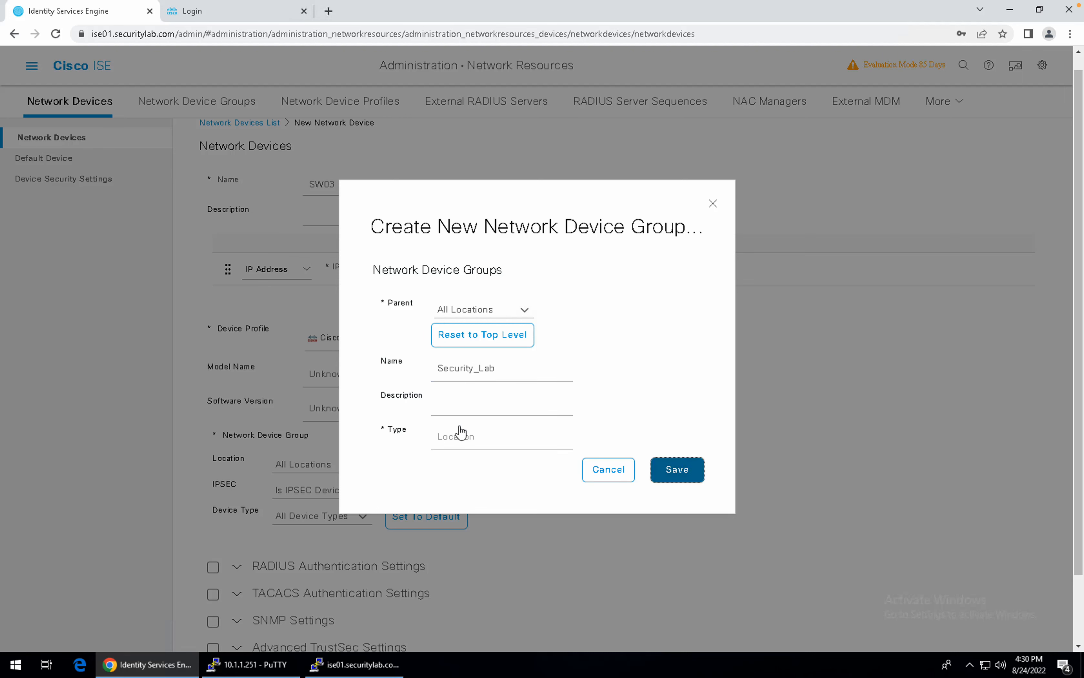
click(356, 516)
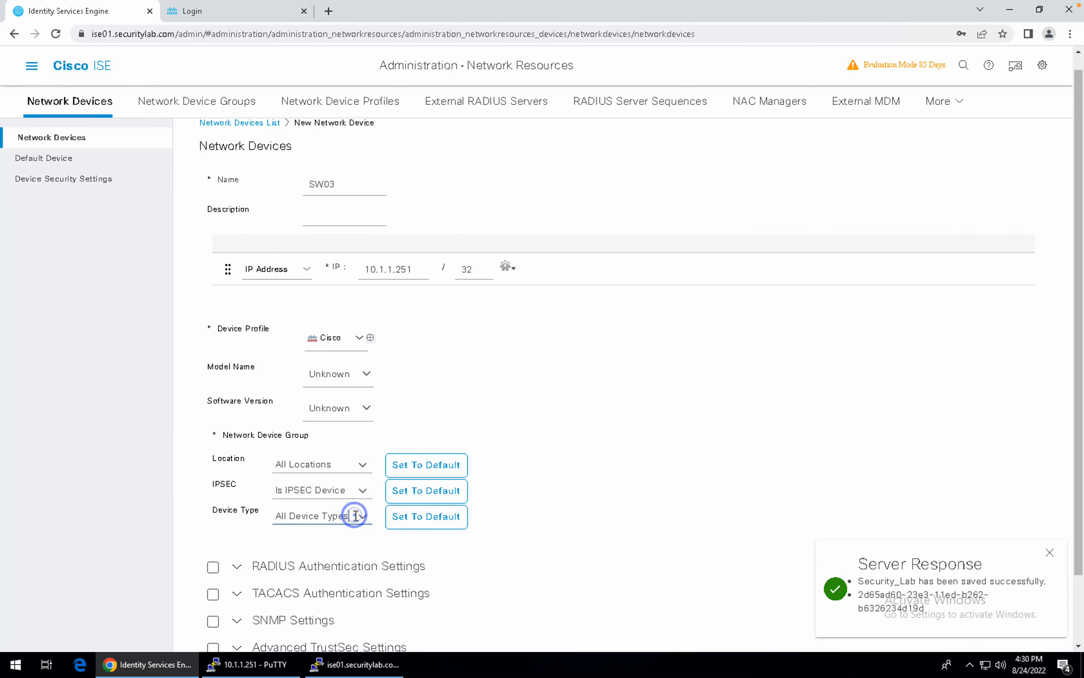
click(365, 496)
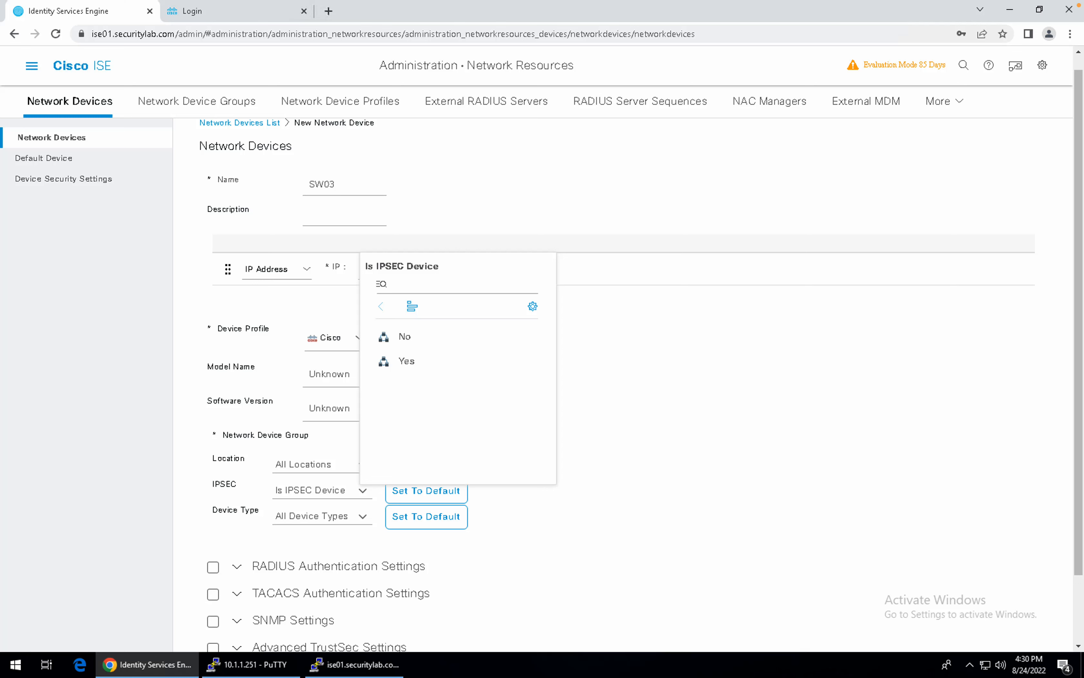
Create and save a new device type group named Switches.
click(634, 358)
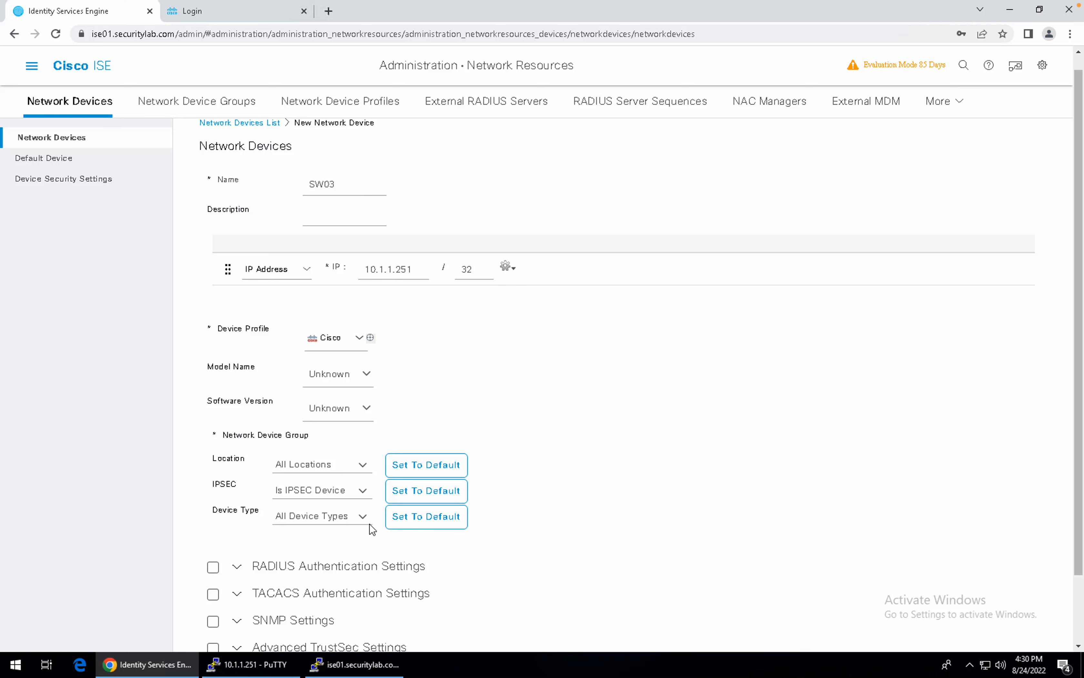
click(364, 516)
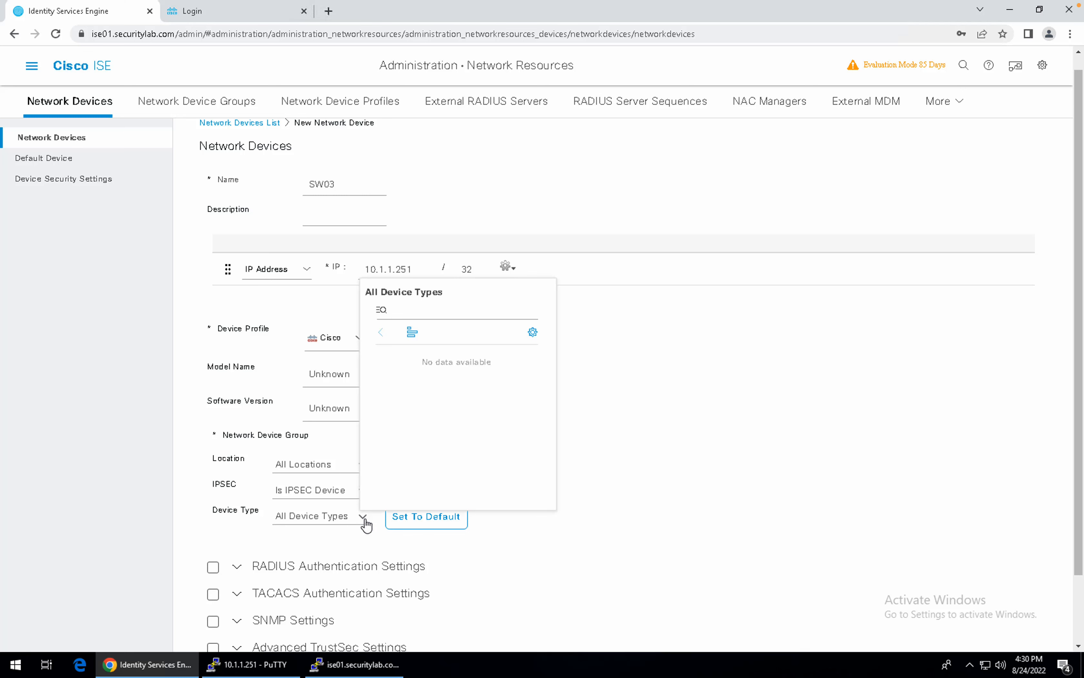
click(527, 332)
click(553, 357)
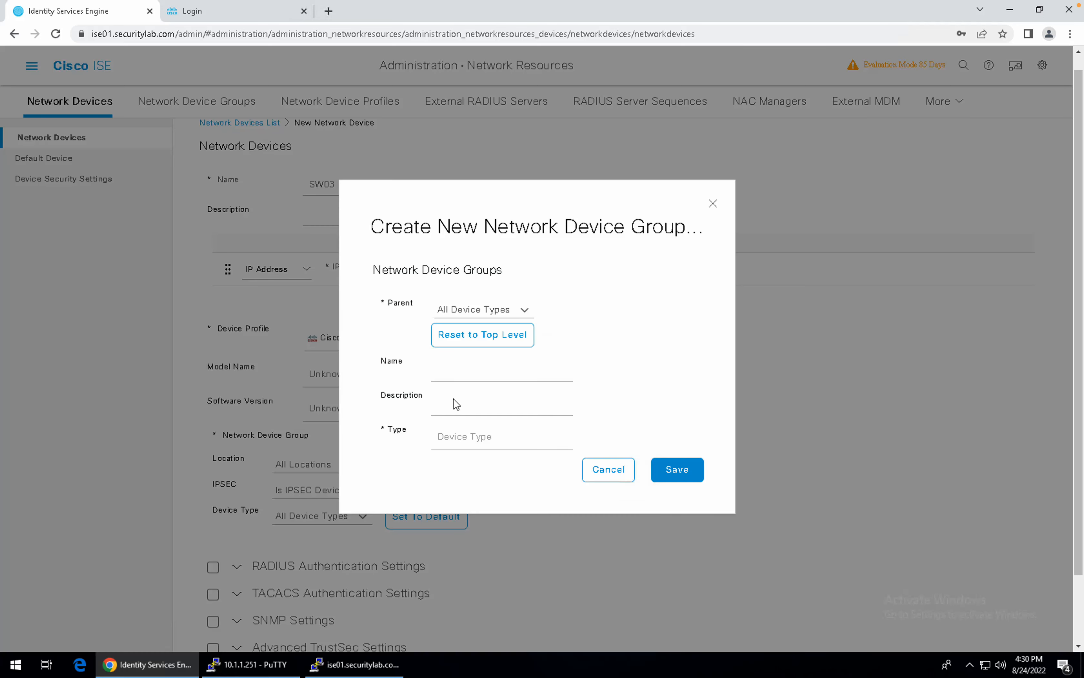
click(458, 371)
text(Switcheshes)
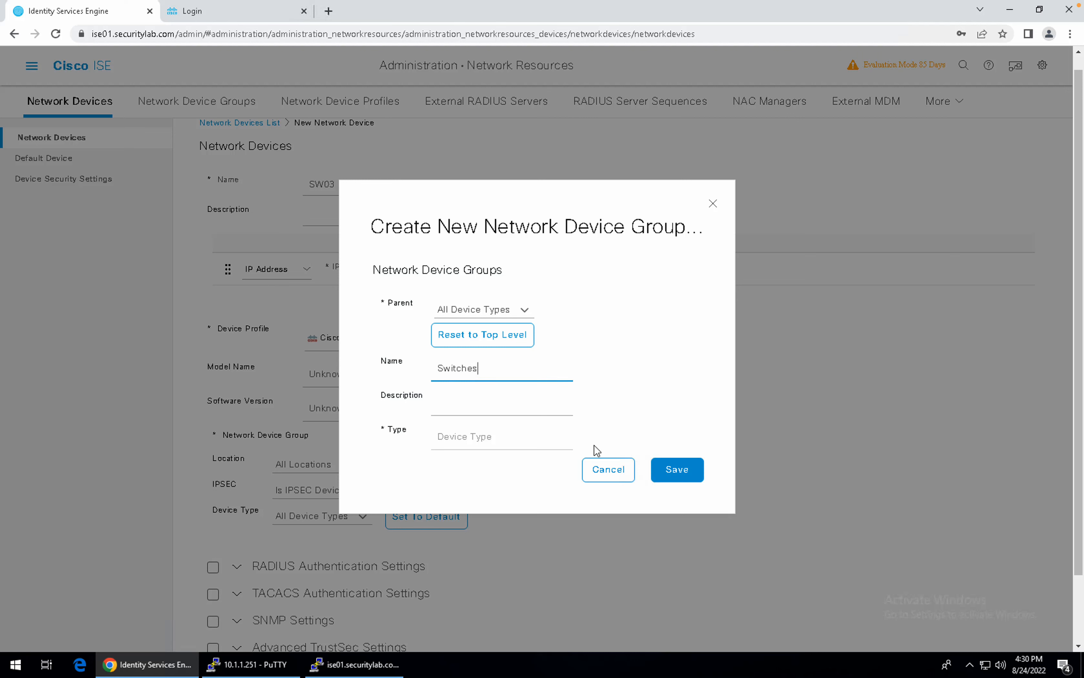
click(683, 476)
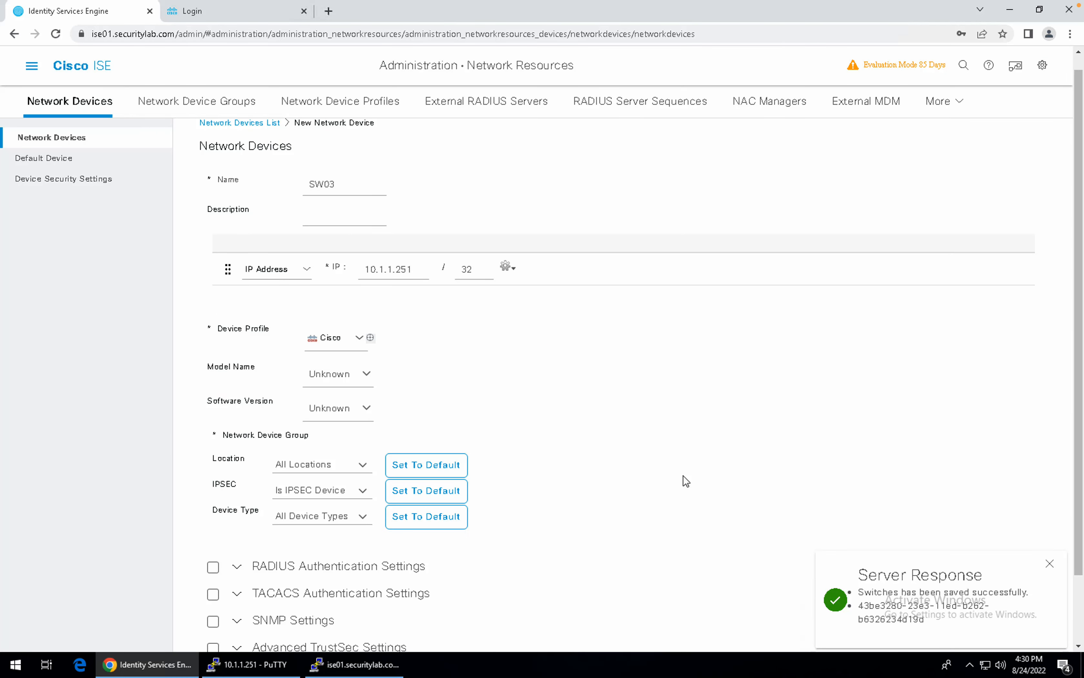
Assign SW03 Location Security_Lab and Device Type Switches.
scroll(597, 461, down, 1)
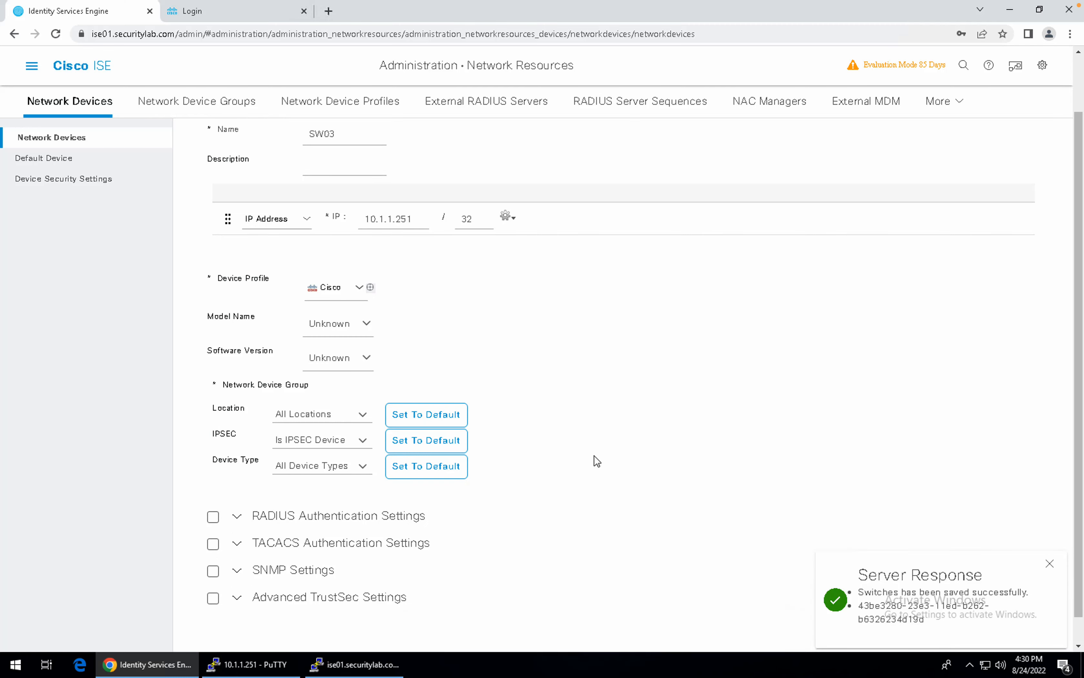
click(361, 415)
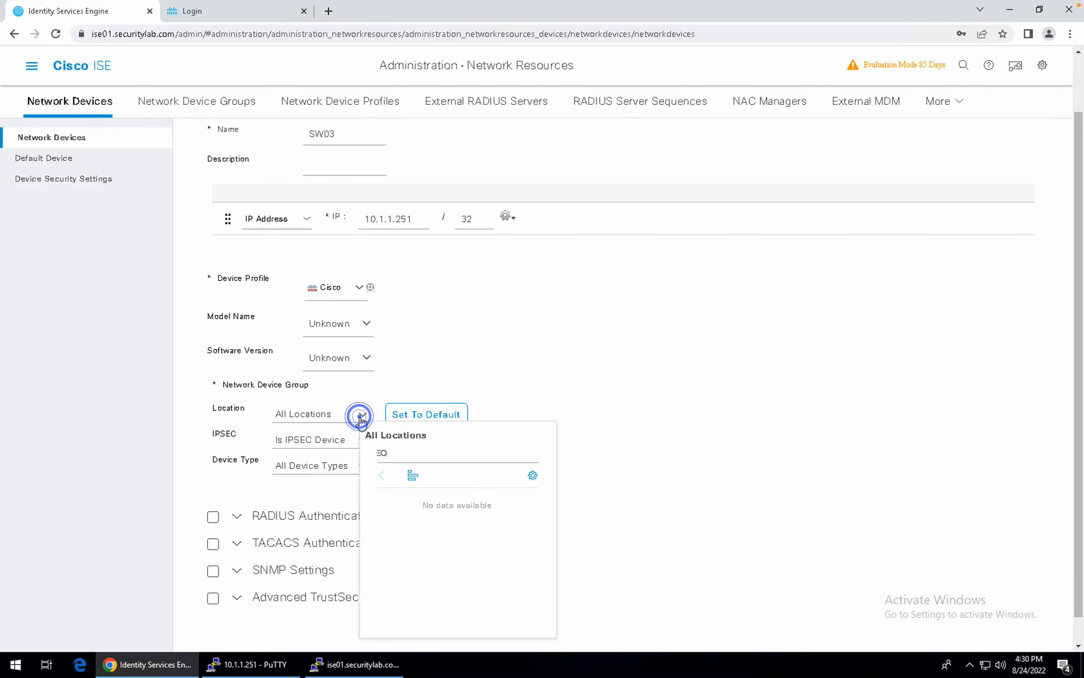
click(428, 506)
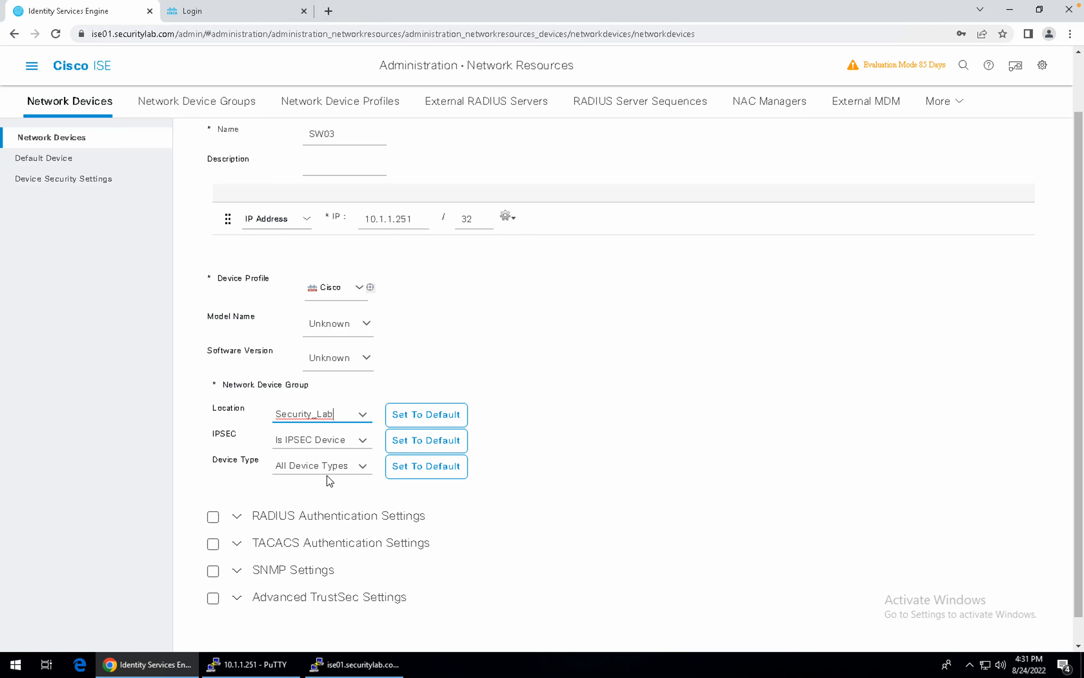
click(359, 465)
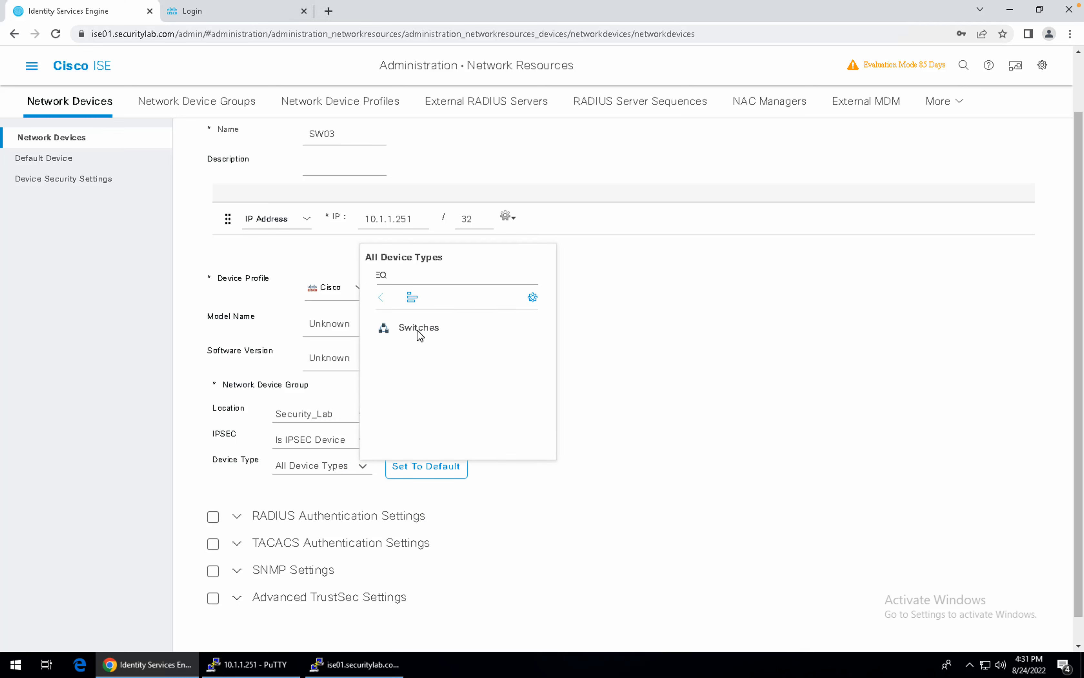
click(419, 332)
scroll(537, 433, down, 1)
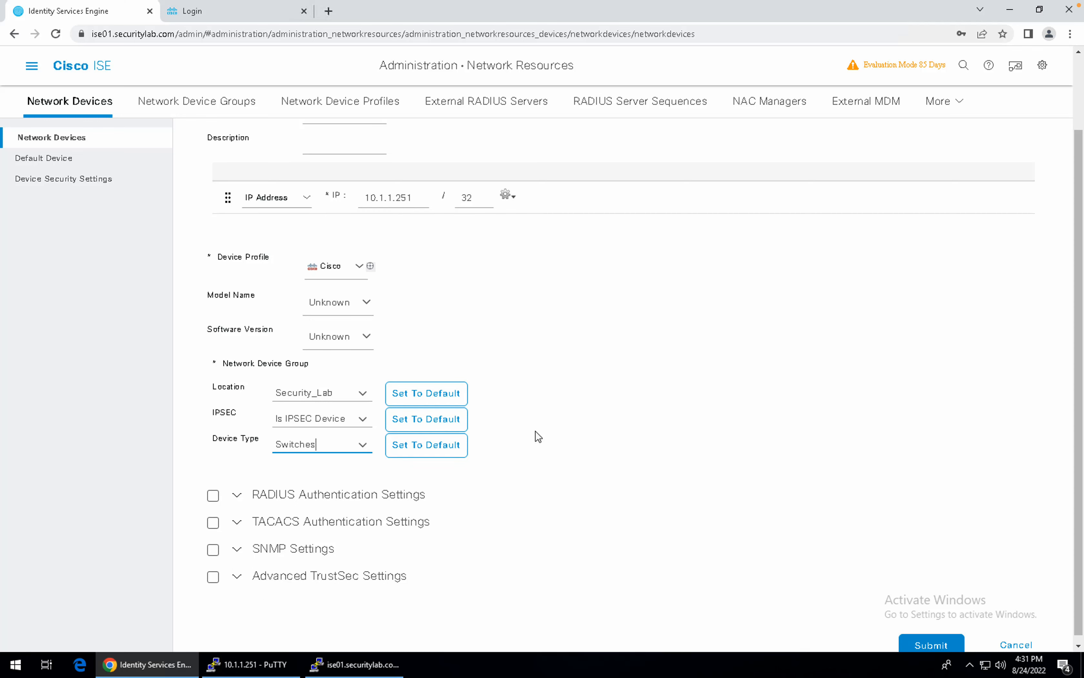
scroll(243, 498, down, 1)
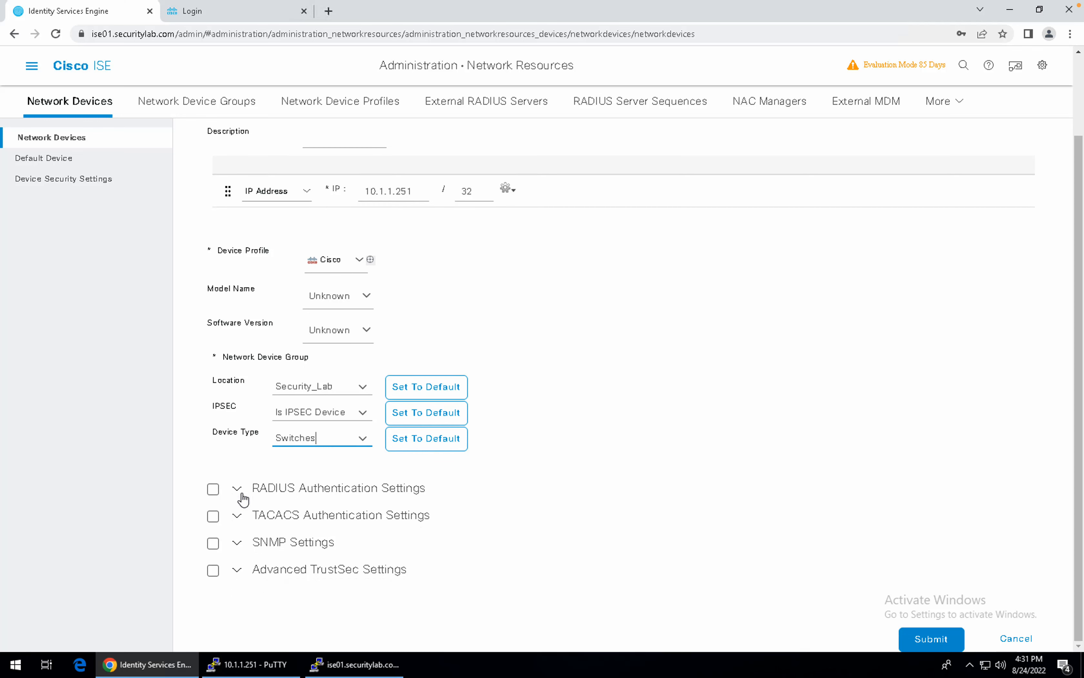
Enable RADIUS authentication for SW03 and enter the shared secret.
click(214, 490)
click(213, 489)
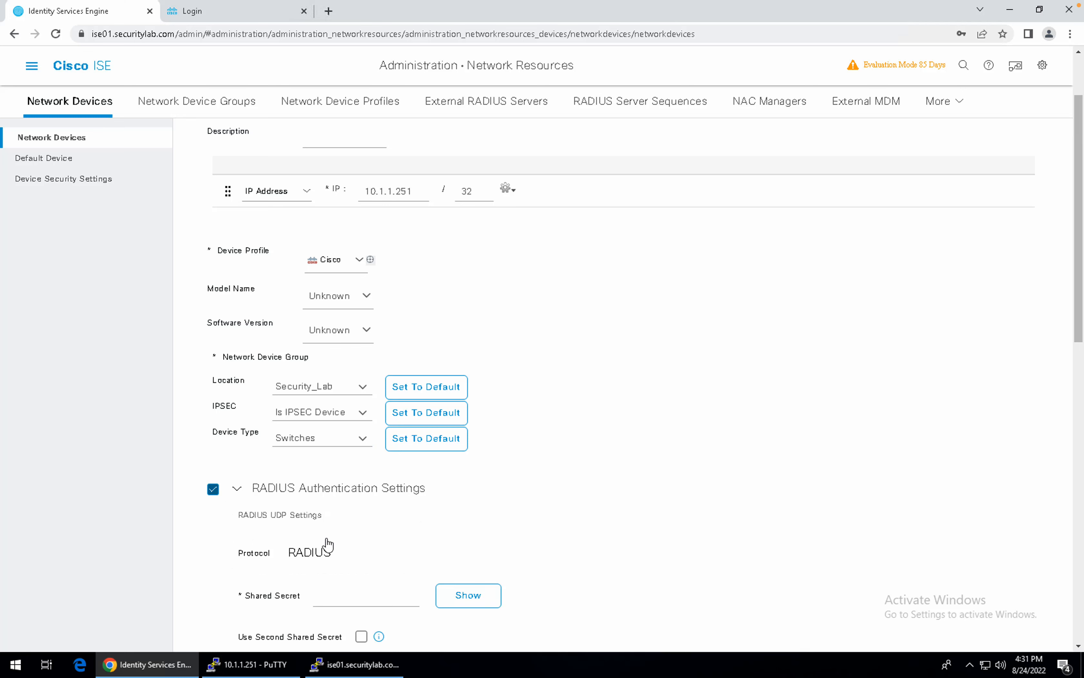
scroll(327, 543, down, 1)
click(343, 575)
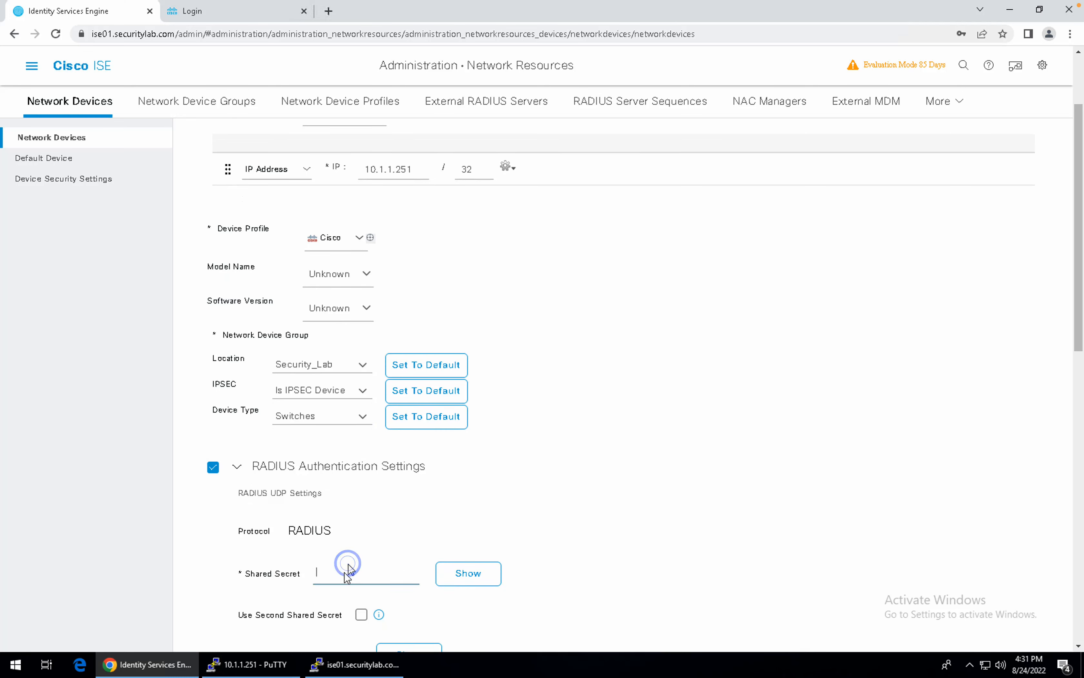
text(cisco)
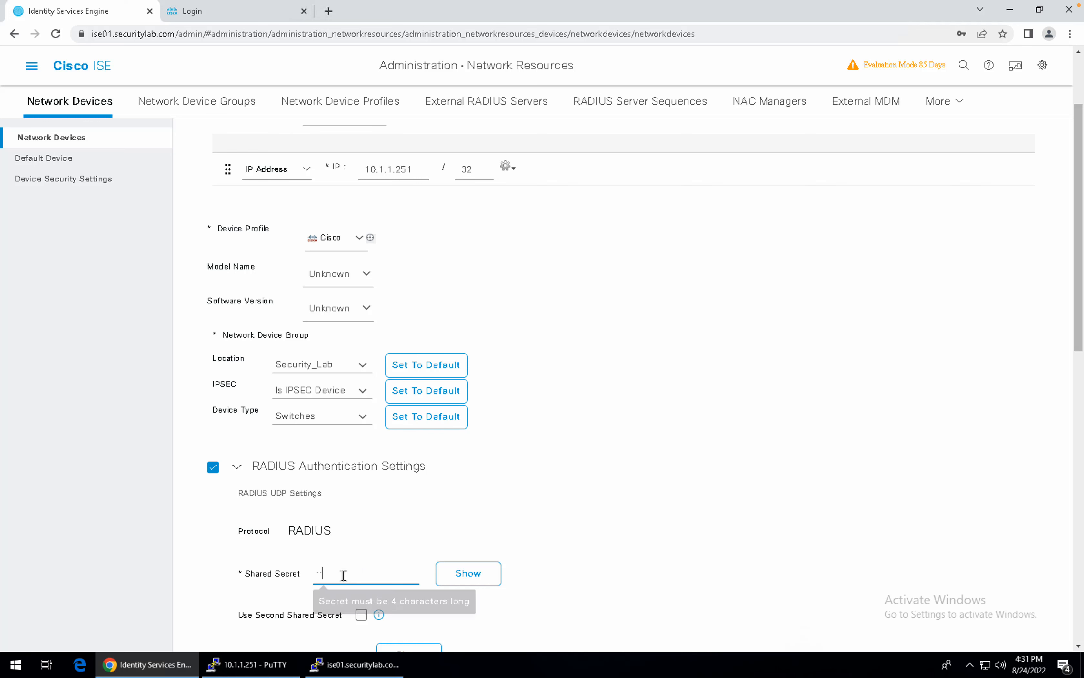
scroll(343, 576, down, 3)
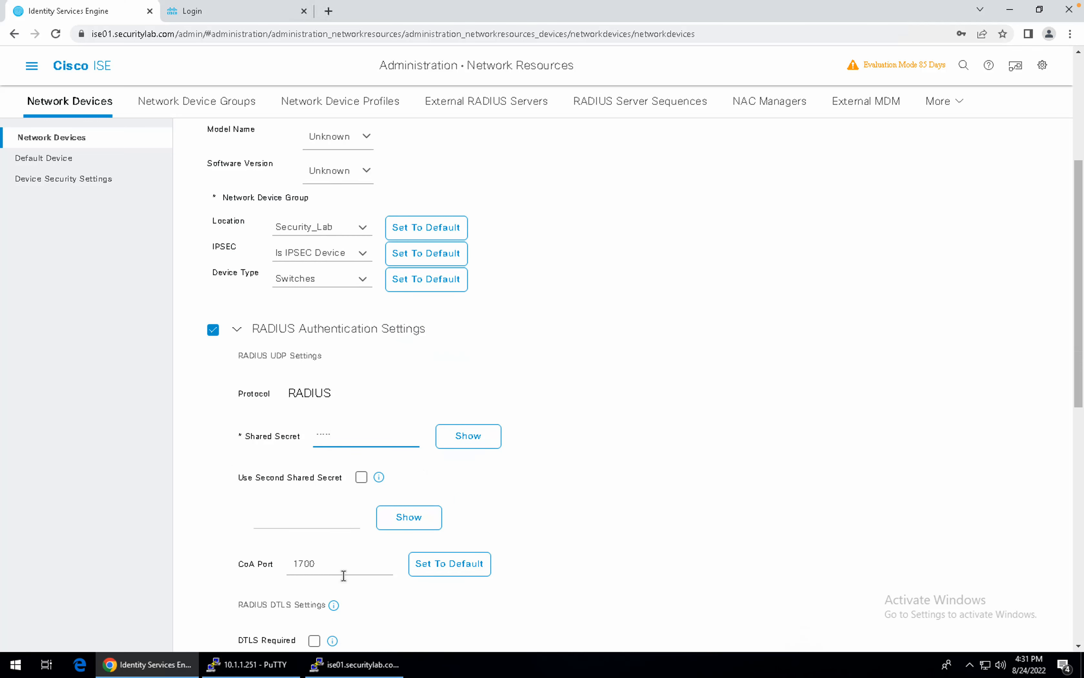
scroll(344, 576, down, 1)
scroll(343, 575, down, 8)
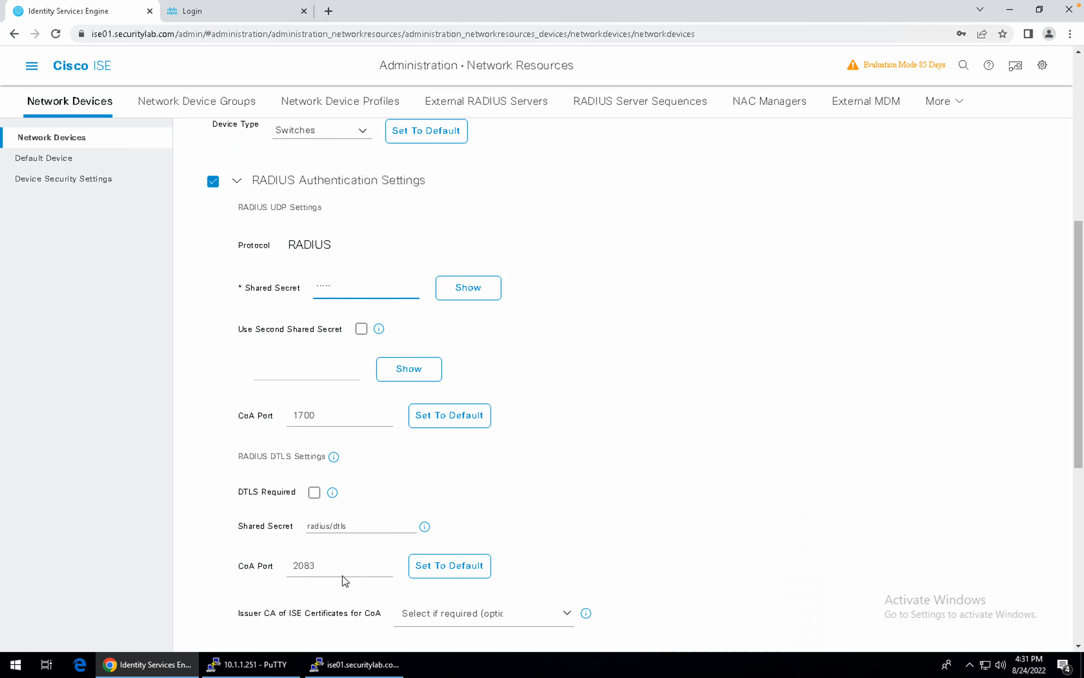
scroll(344, 576, down, 1)
click(323, 359)
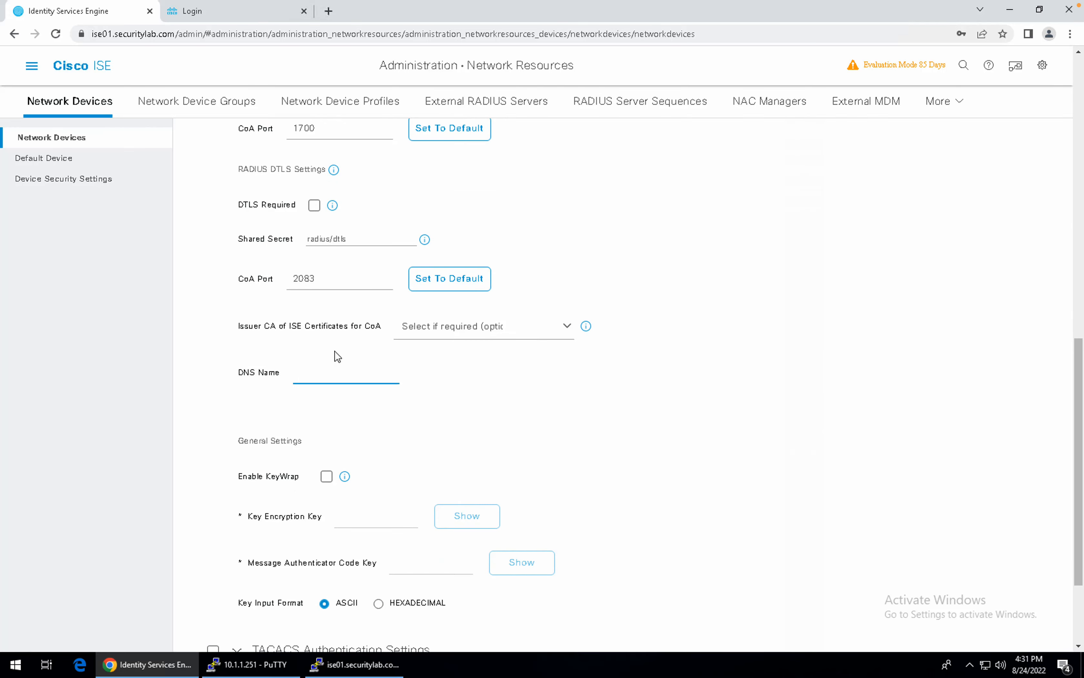
key(ctrl+Right)
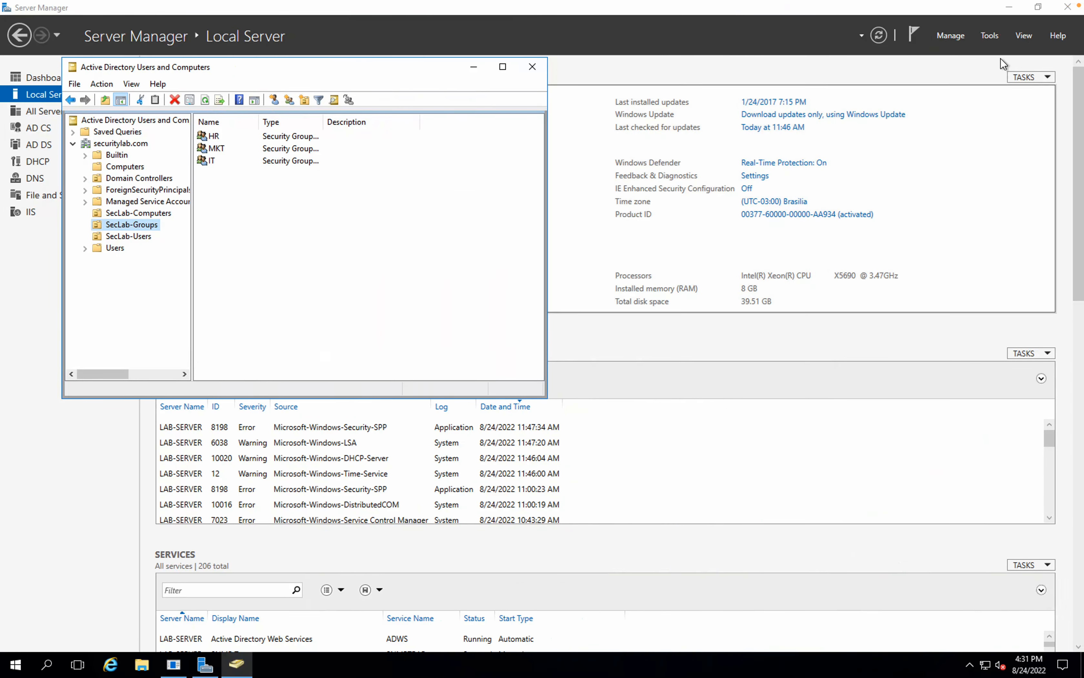
Launch DNS Manager and expand Forward Lookup Zones down to securitylab.com.
click(996, 35)
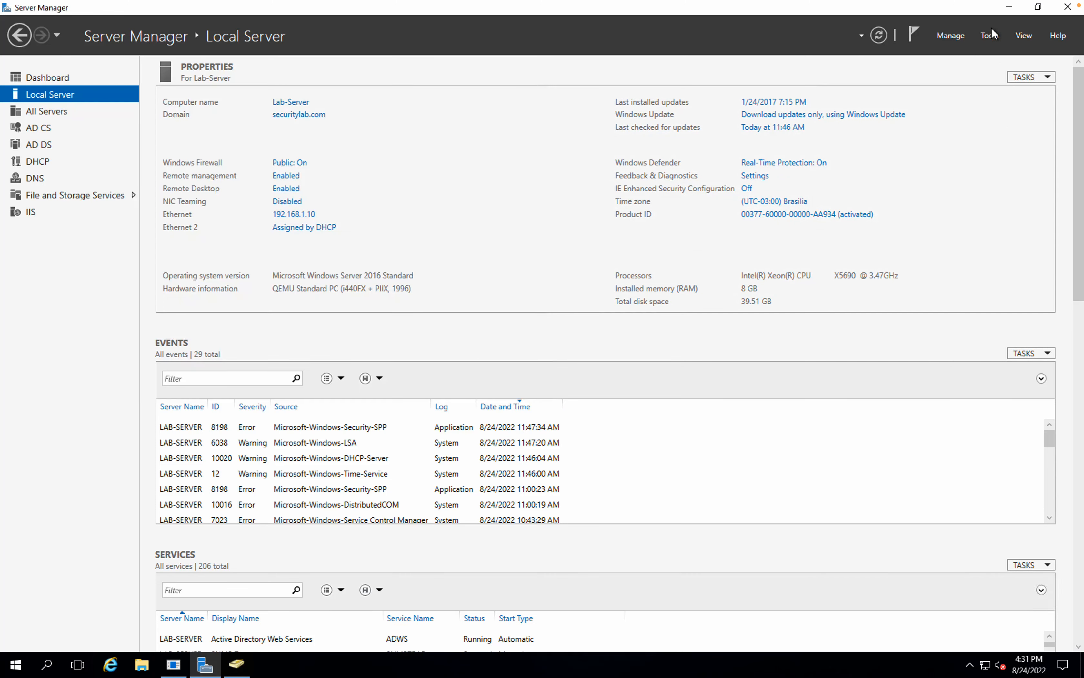
click(991, 36)
click(991, 37)
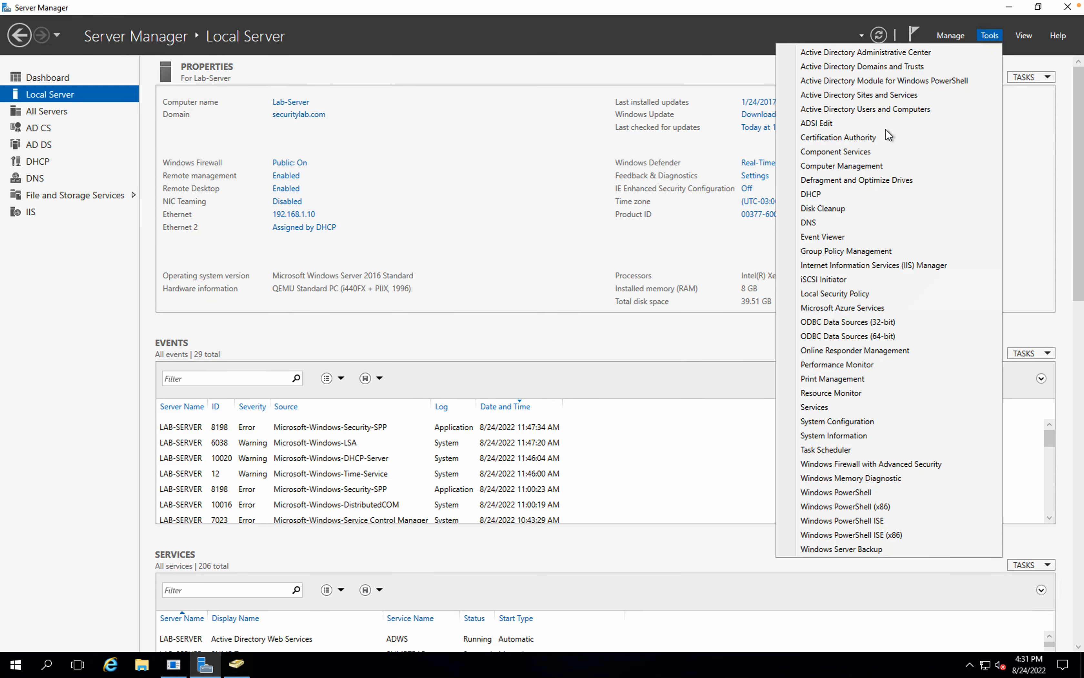
click(812, 217)
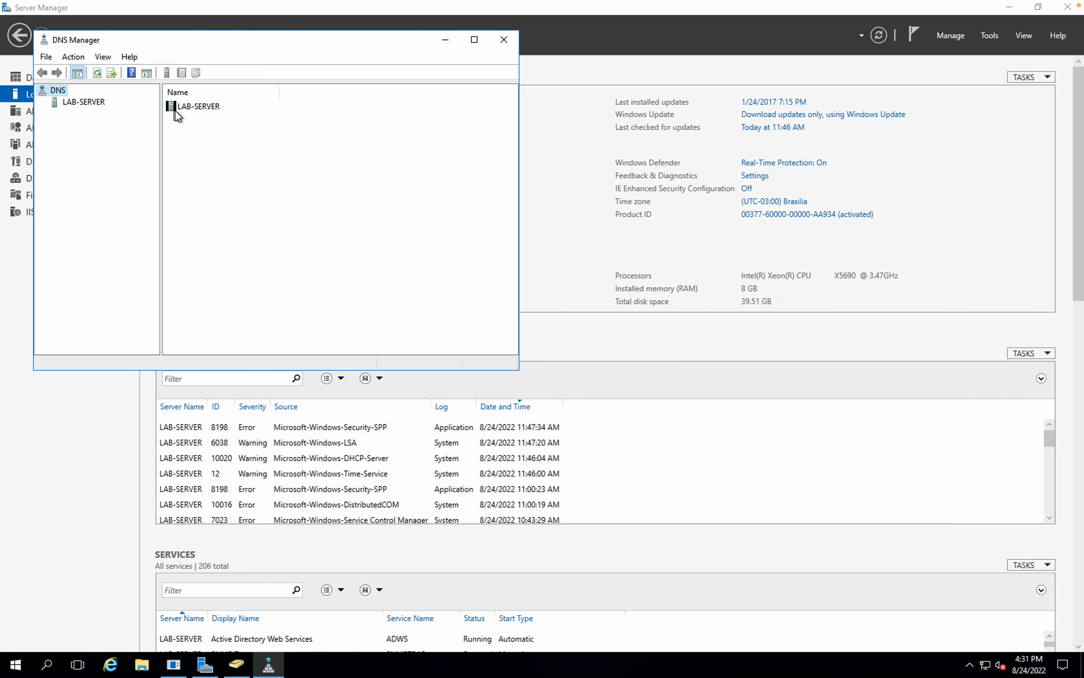
double_click(177, 108)
double_click(198, 107)
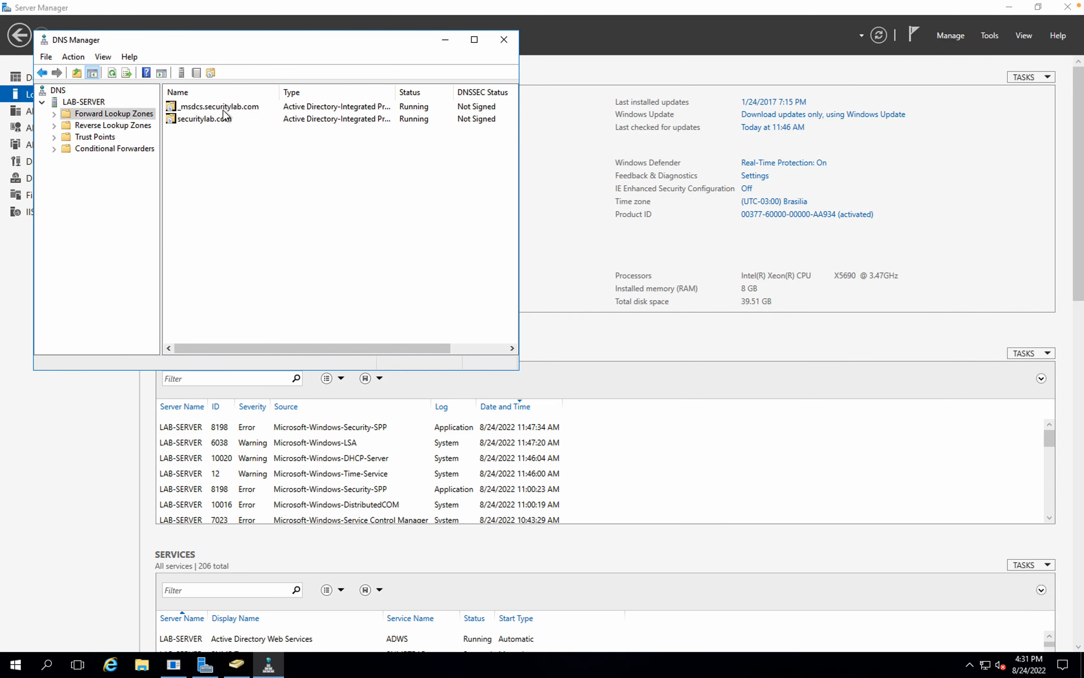
double_click(217, 119)
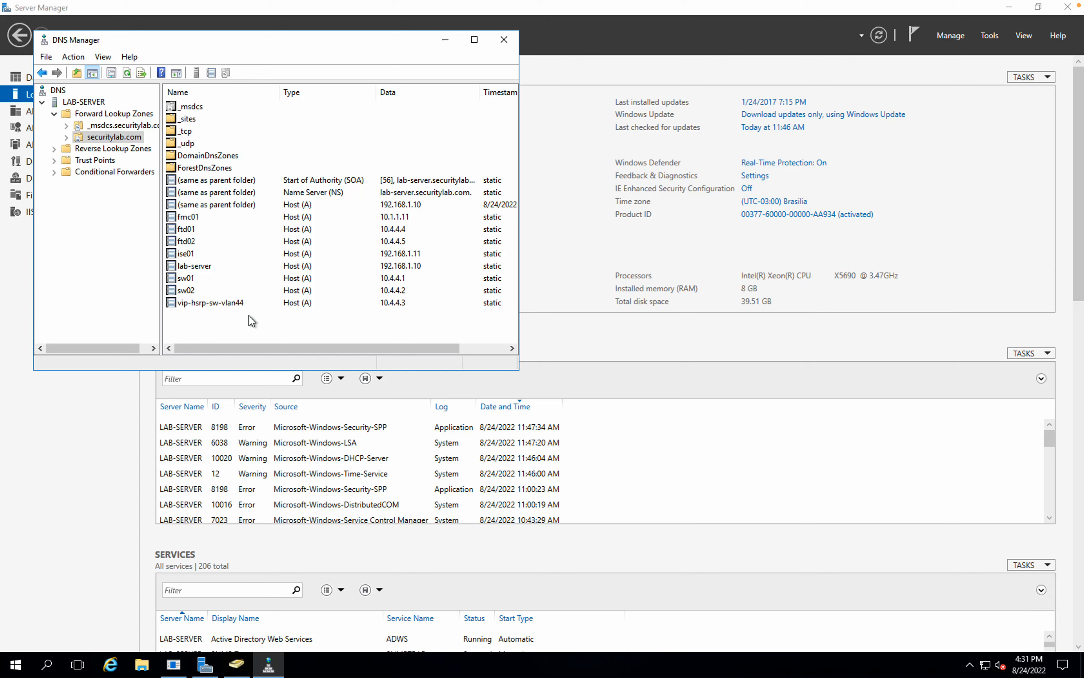
Add host (A) record sw03 at 10.1.1.252 with a PTR record in securitylab.com.
right_click(275, 327)
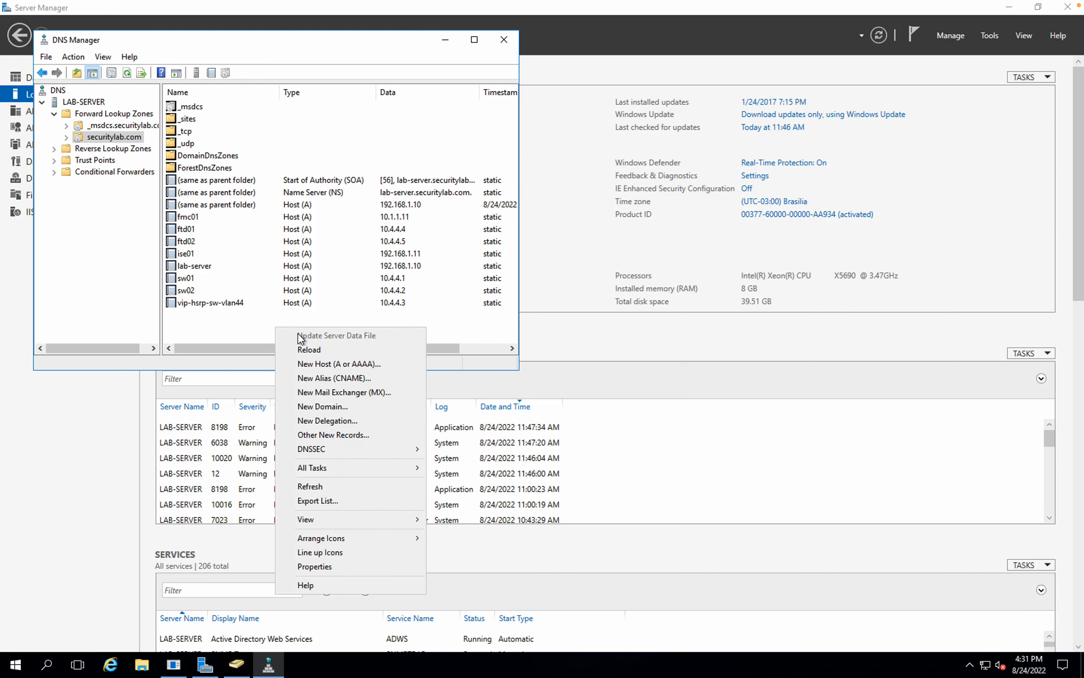
click(345, 363)
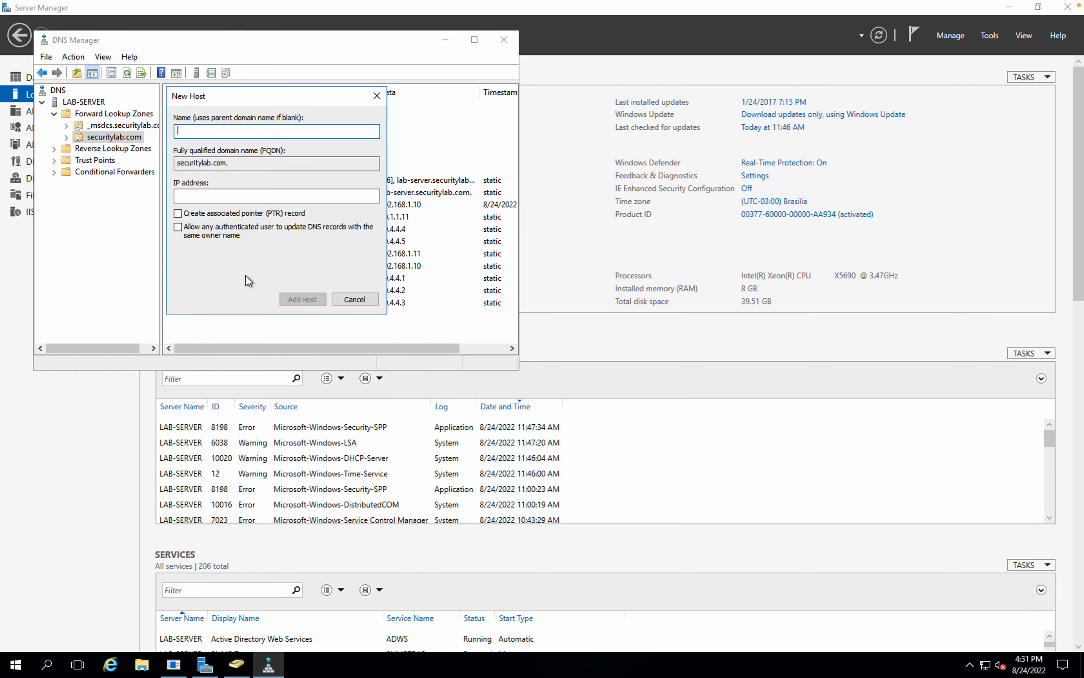
click(192, 217)
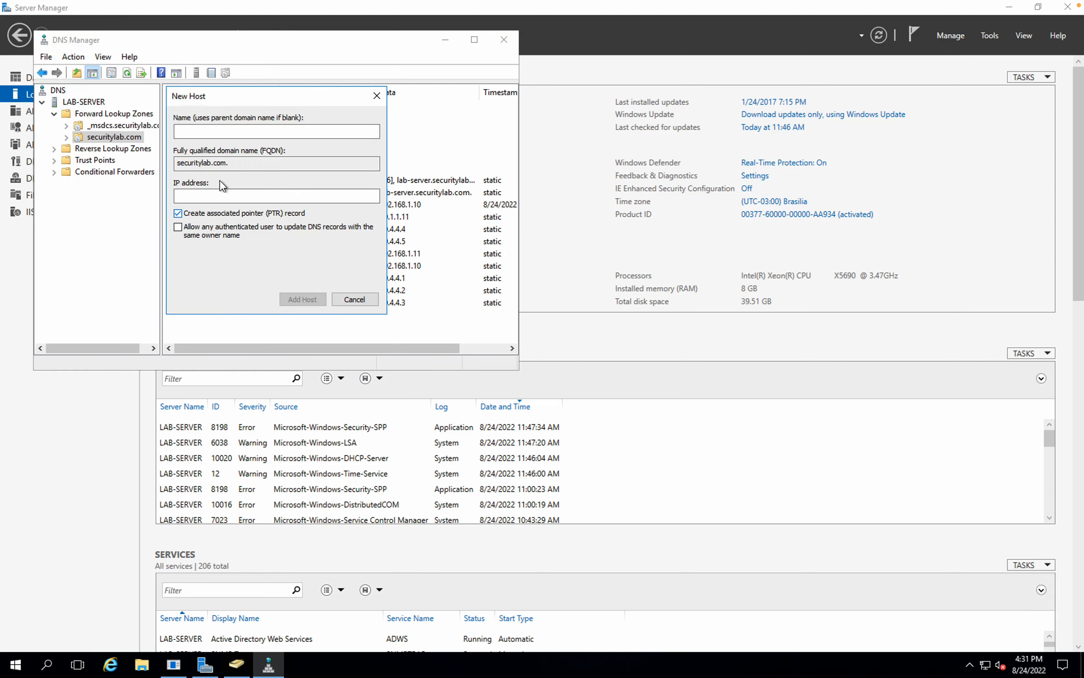
click(209, 131)
text(sw03)
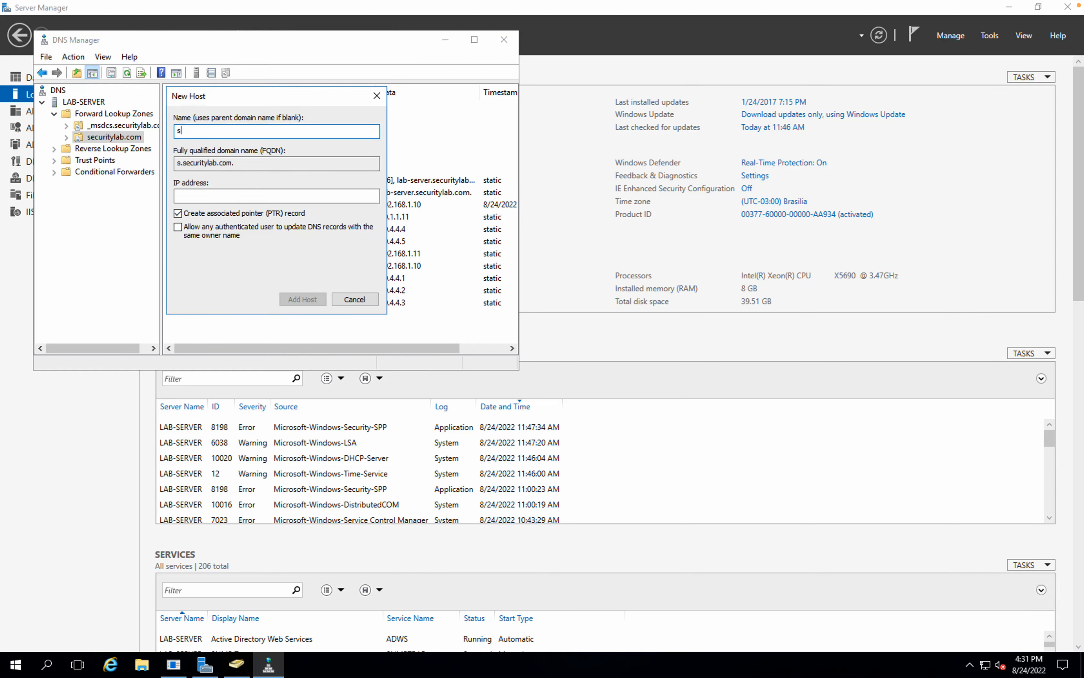
click(224, 195)
text(10)
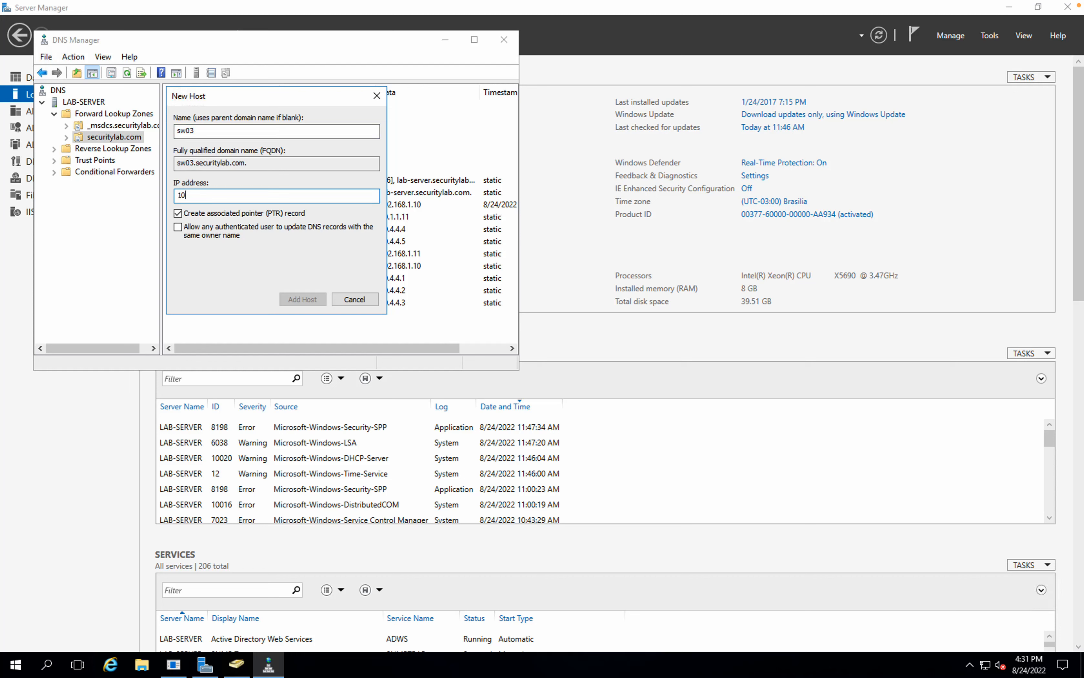
text(.1.1.252)
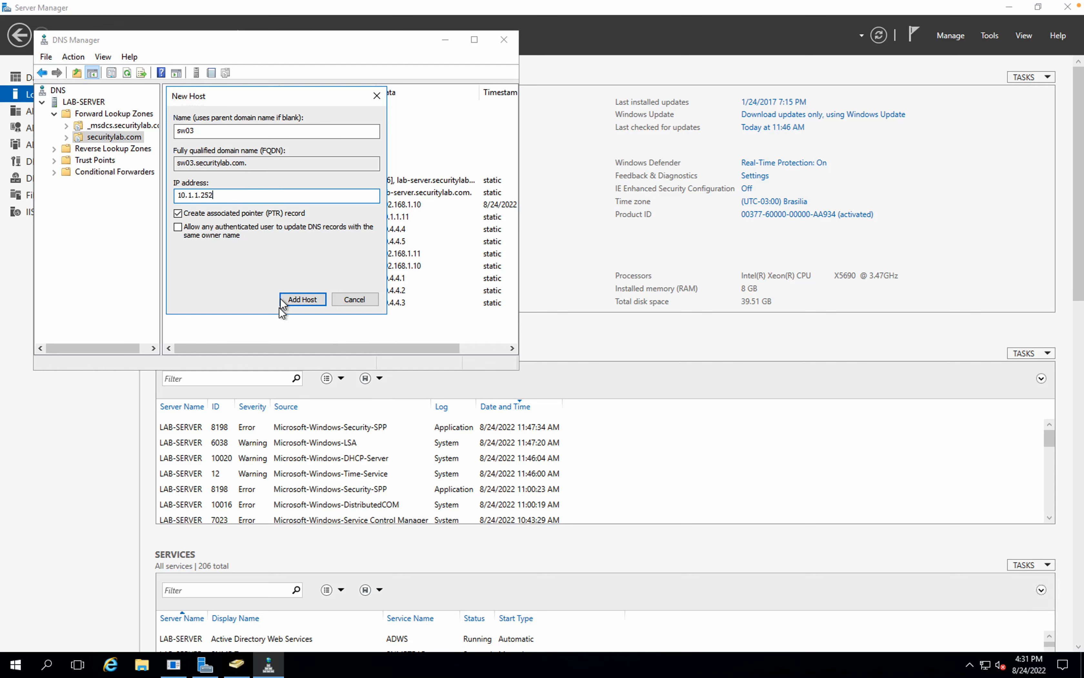
click(286, 305)
key(Return)
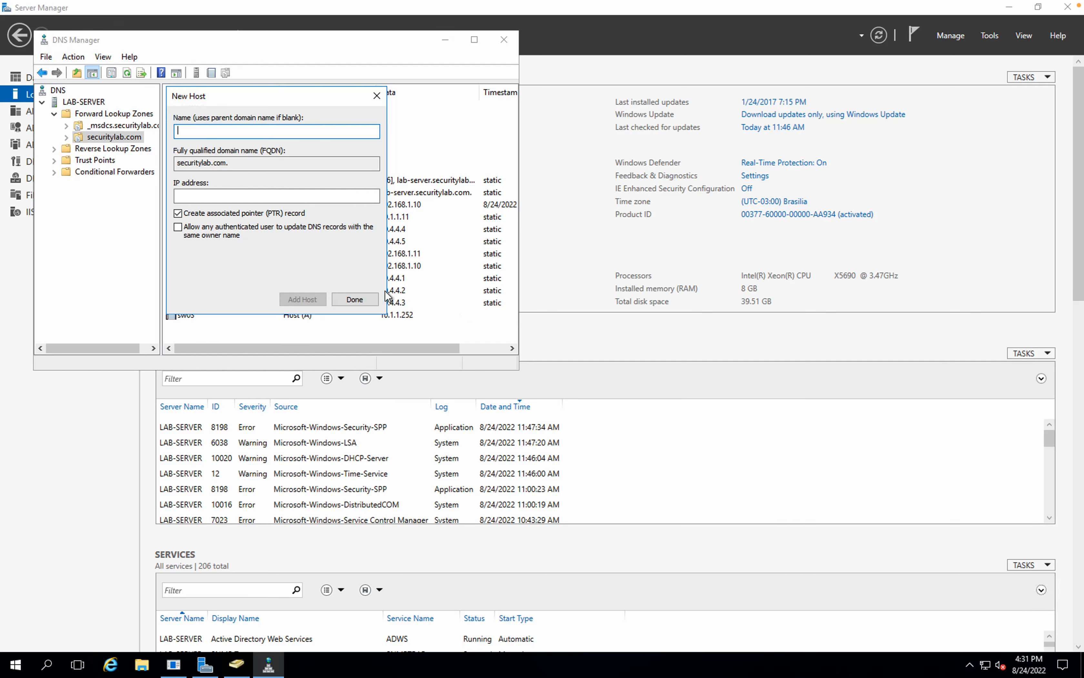
click(371, 299)
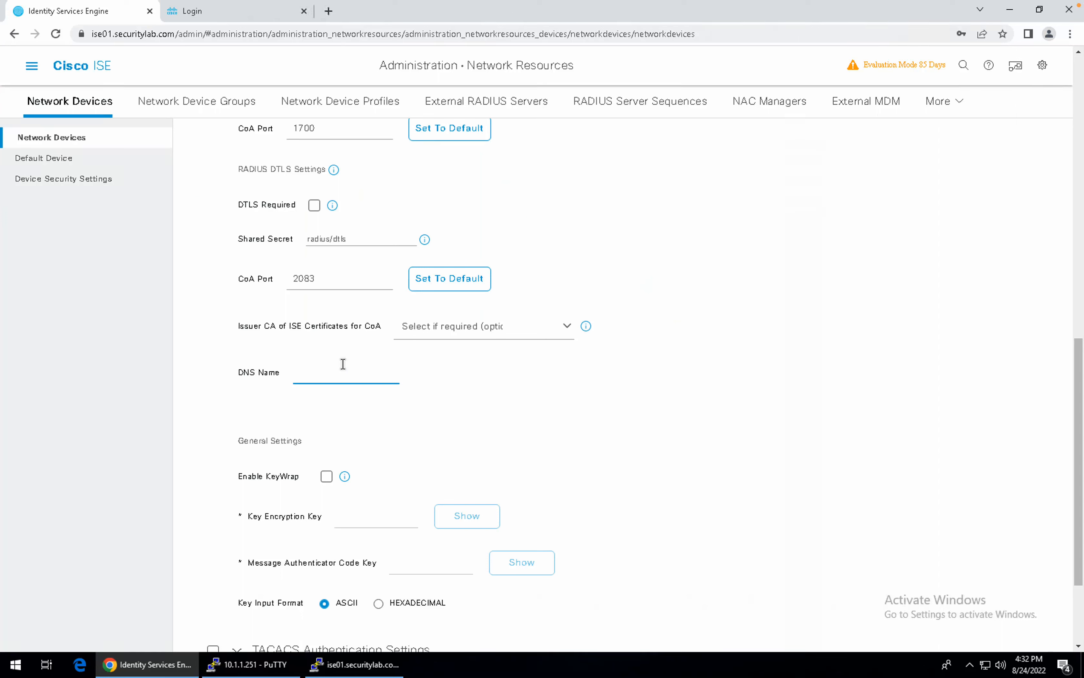
Give SW03 the DNS name sw03.securitylab.com and enable TACACS authentication with its shared secret.
text(sw03.securitylab.com)
scroll(354, 425, down, 1)
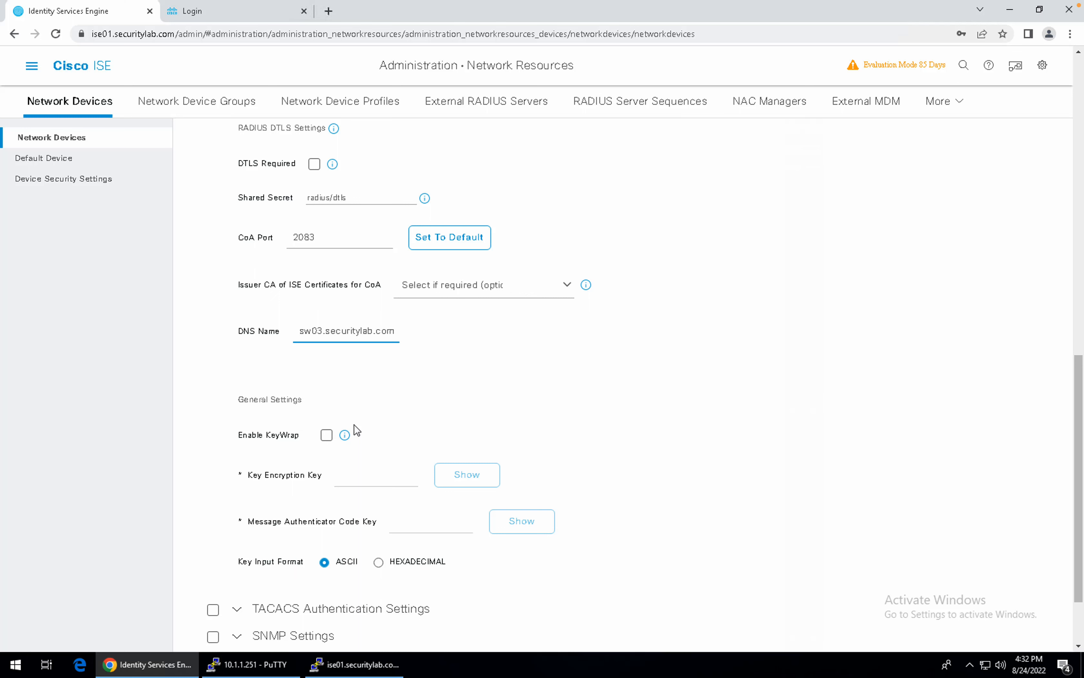
scroll(354, 424, down, 1)
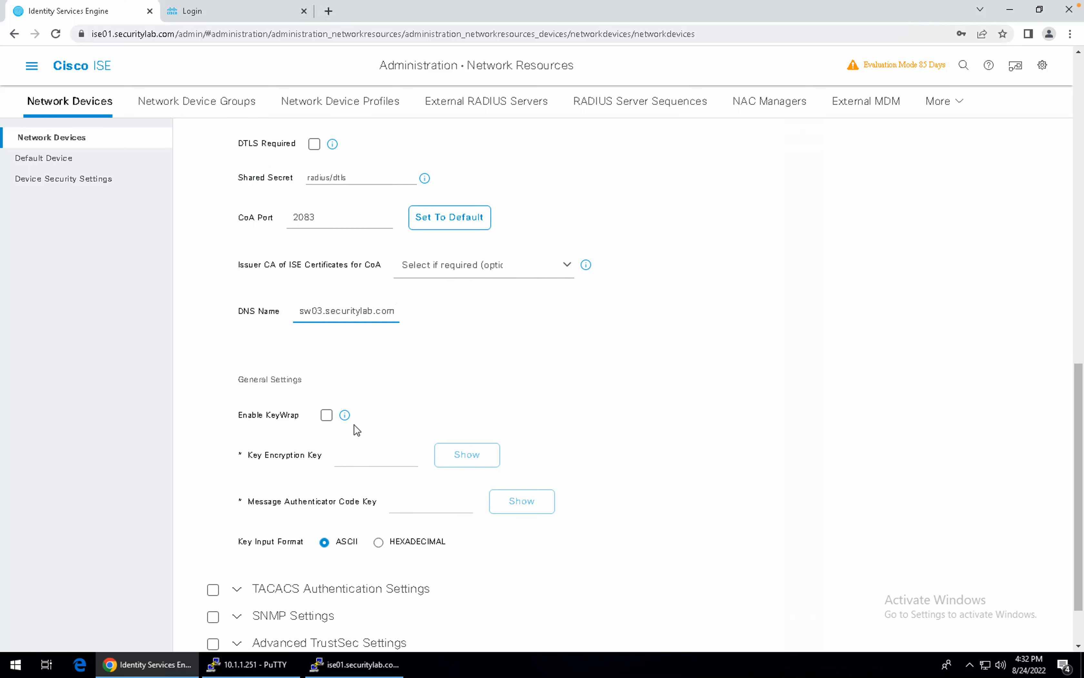
scroll(354, 424, down, 1)
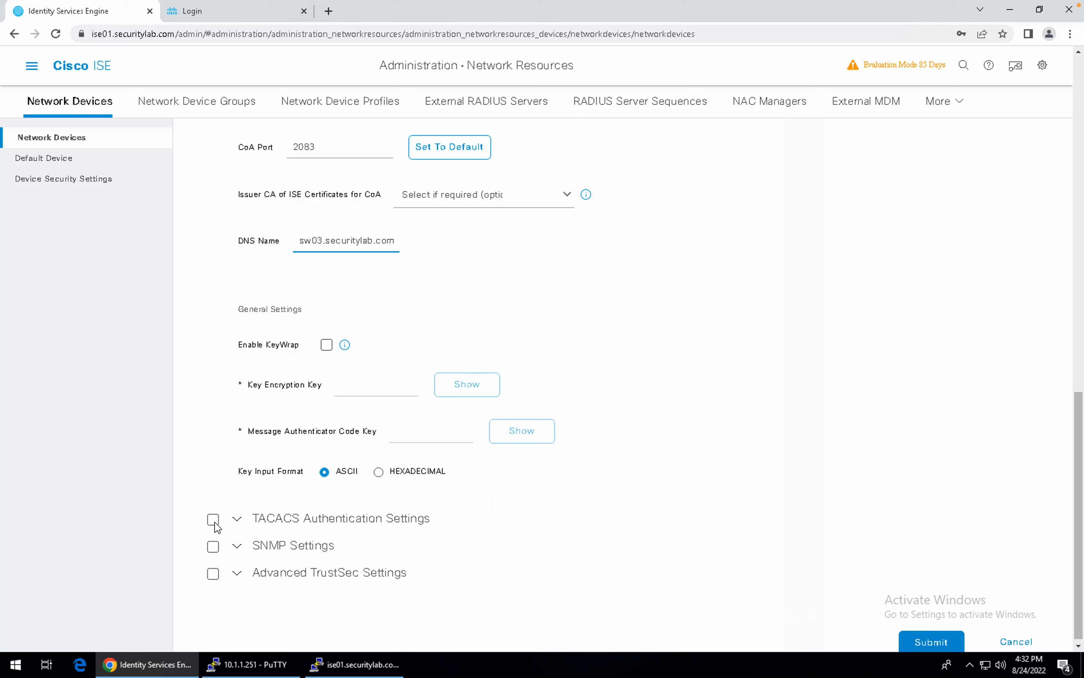
click(214, 521)
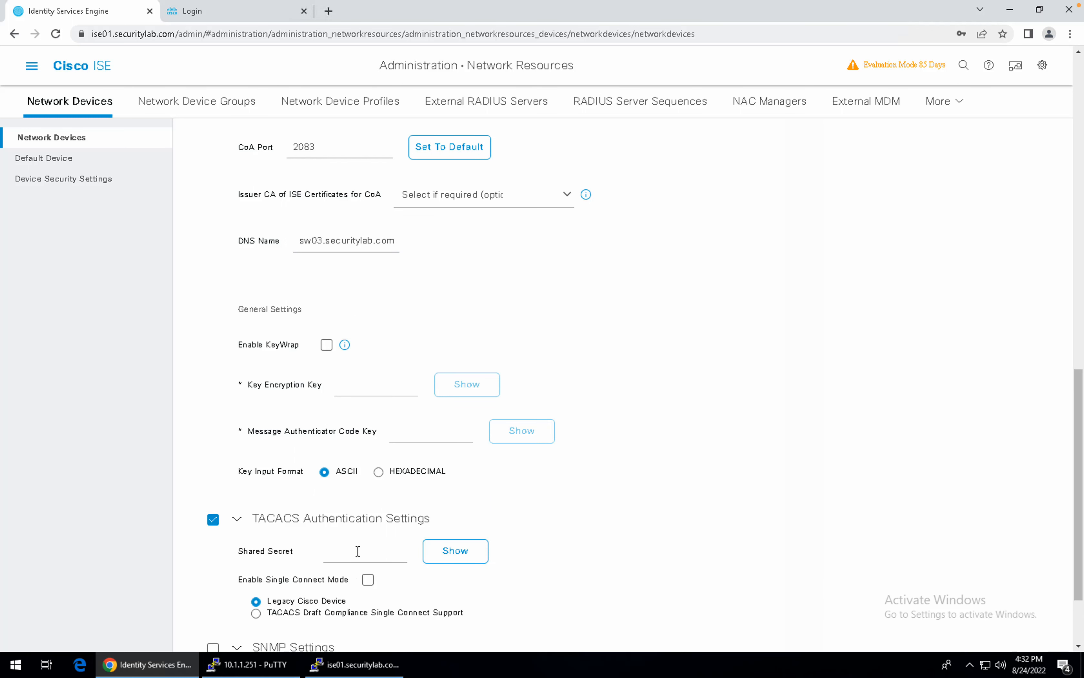
click(357, 551)
text(•••••)
Save the SW03 network device, decline Chrome's password-save offer, and switch to the notes desktop.
scroll(358, 551, down, 3)
click(916, 636)
click(988, 209)
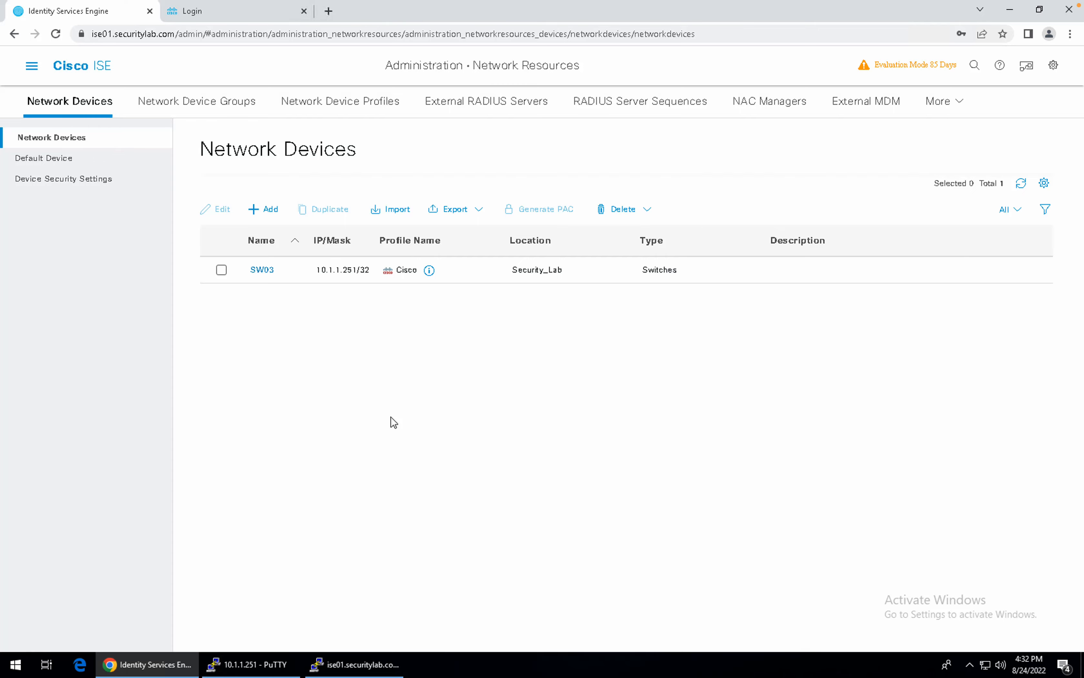
key(ctrl+Left)
key(ctrl+Left)
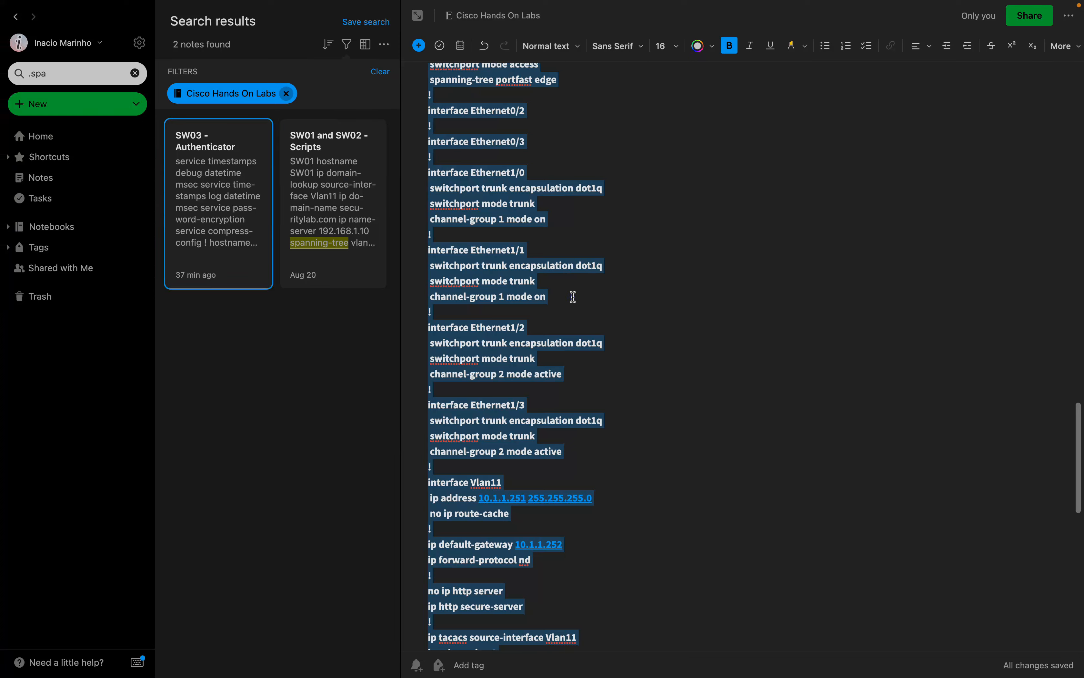
Highlight the opening service, hostname and local admin username lines of the SW03 - Authenticator note.
click(574, 297)
scroll(574, 296, up, 20)
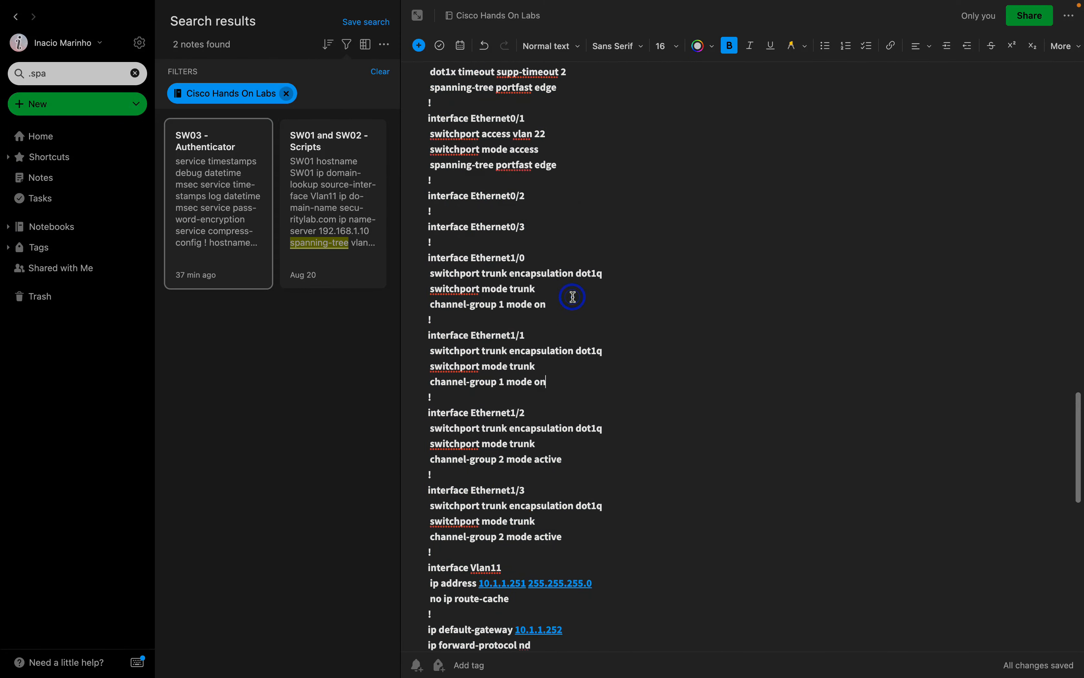
scroll(573, 296, up, 1)
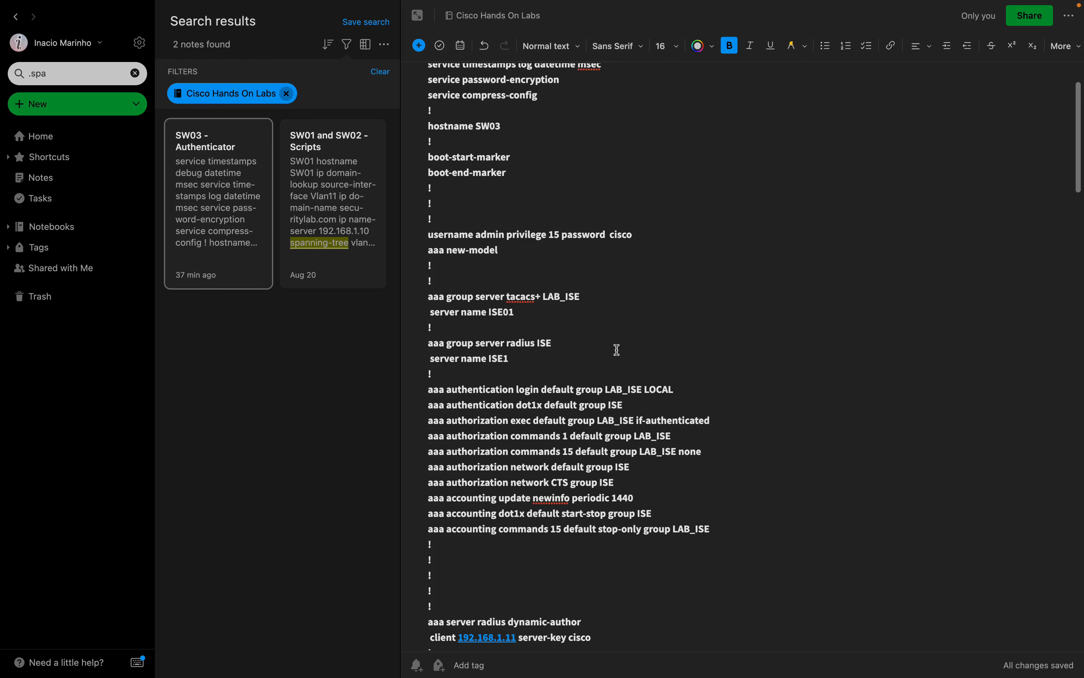
scroll(617, 350, up, 3)
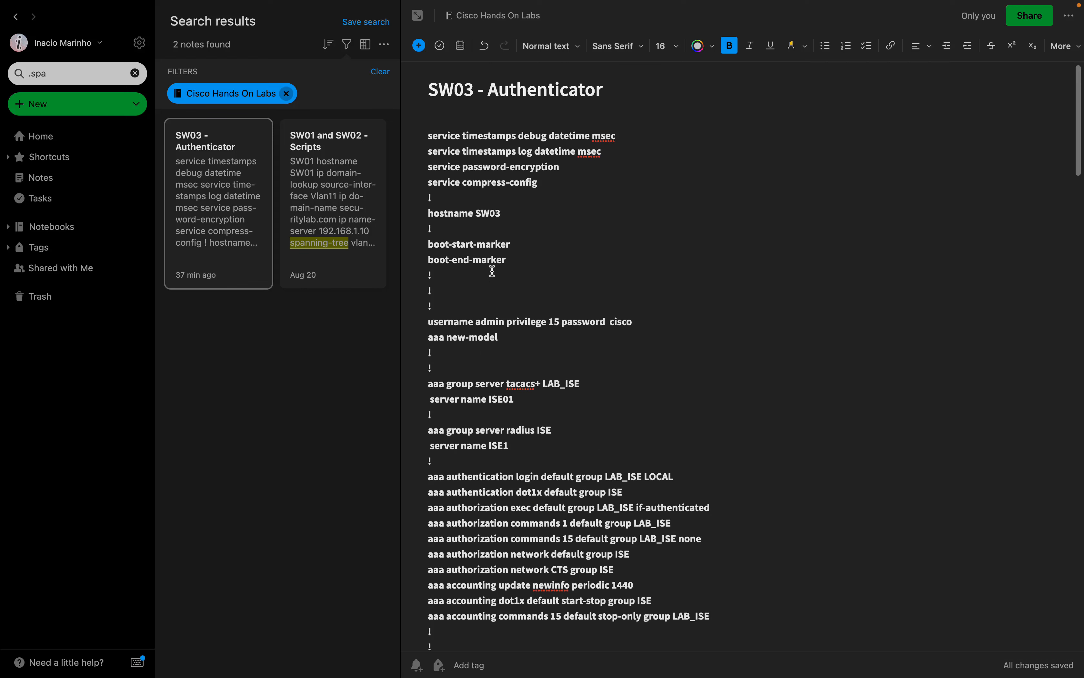
mouse_move(427, 137)
mouse_down()
mouse_move(499, 260)
mouse_move(501, 285)
mouse_up()
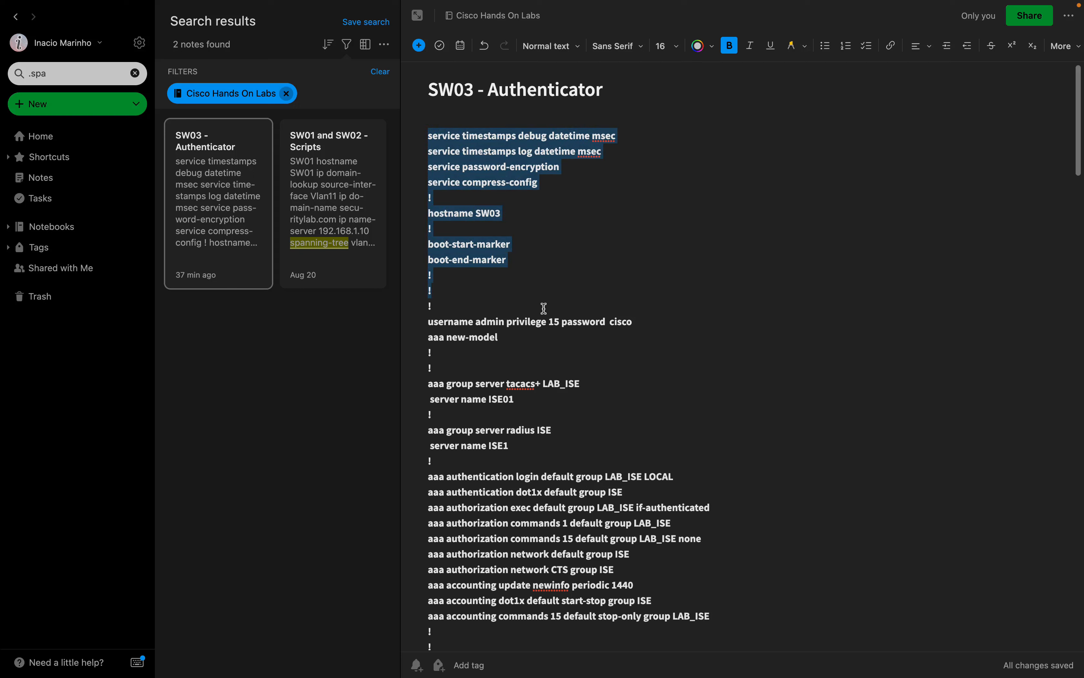
drag(644, 322, 425, 322)
click(432, 342)
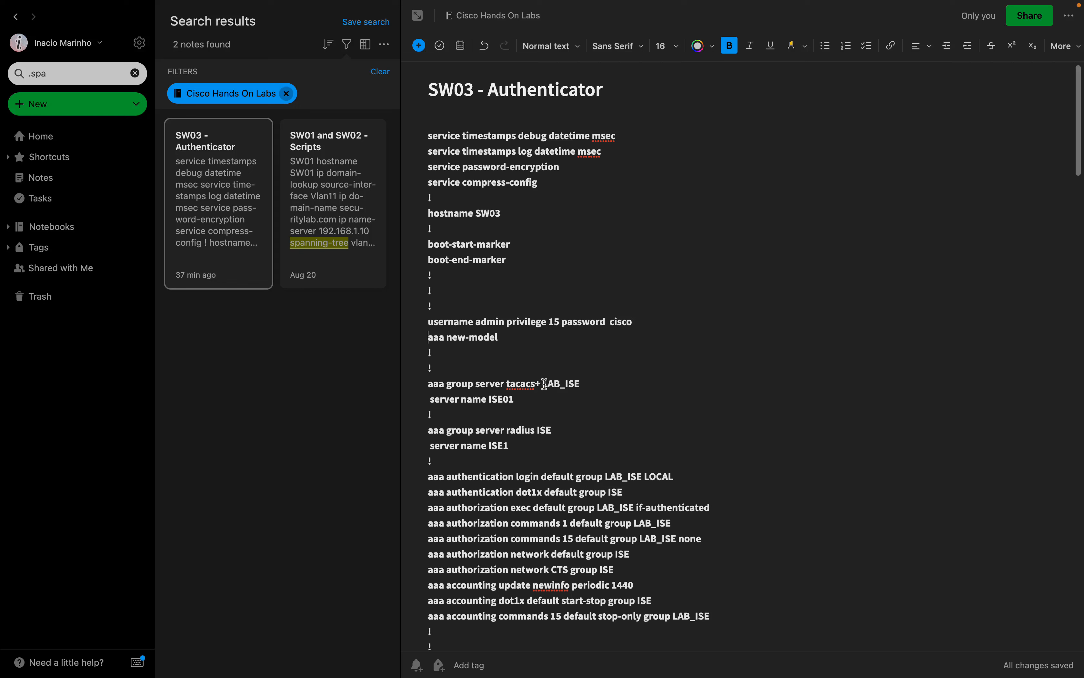
Highlight the tacacs+ server group LAB_ISE and the RADIUS group ISE in the AAA config.
drag(547, 383, 583, 381)
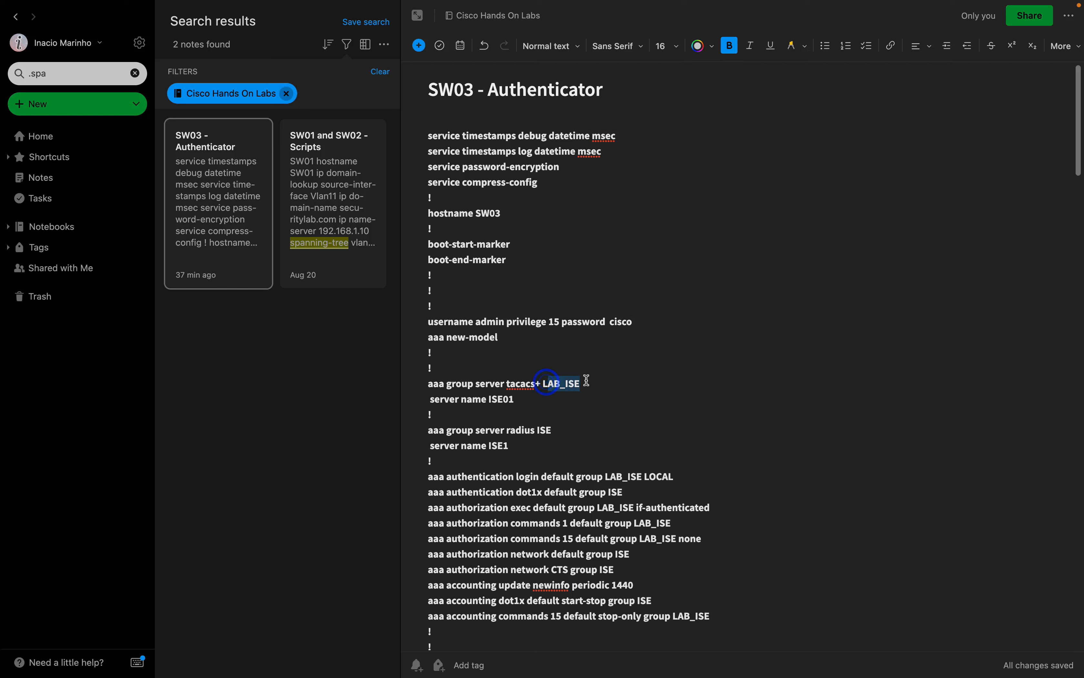
double_click(531, 383)
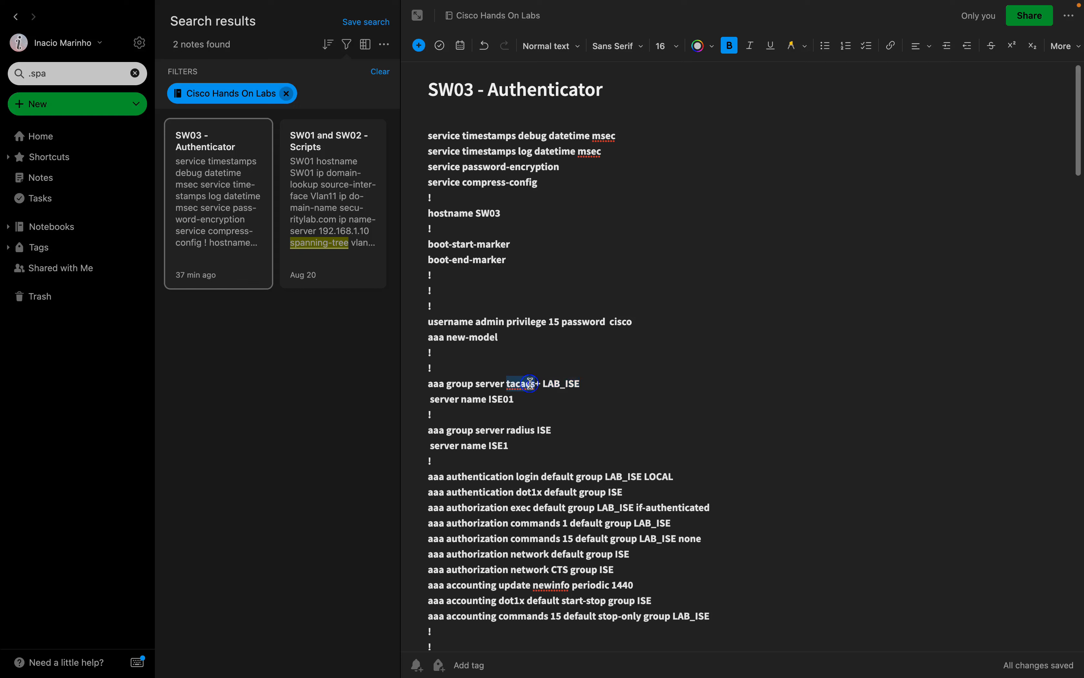
double_click(544, 431)
scroll(488, 406, down, 2)
scroll(488, 406, down, 1)
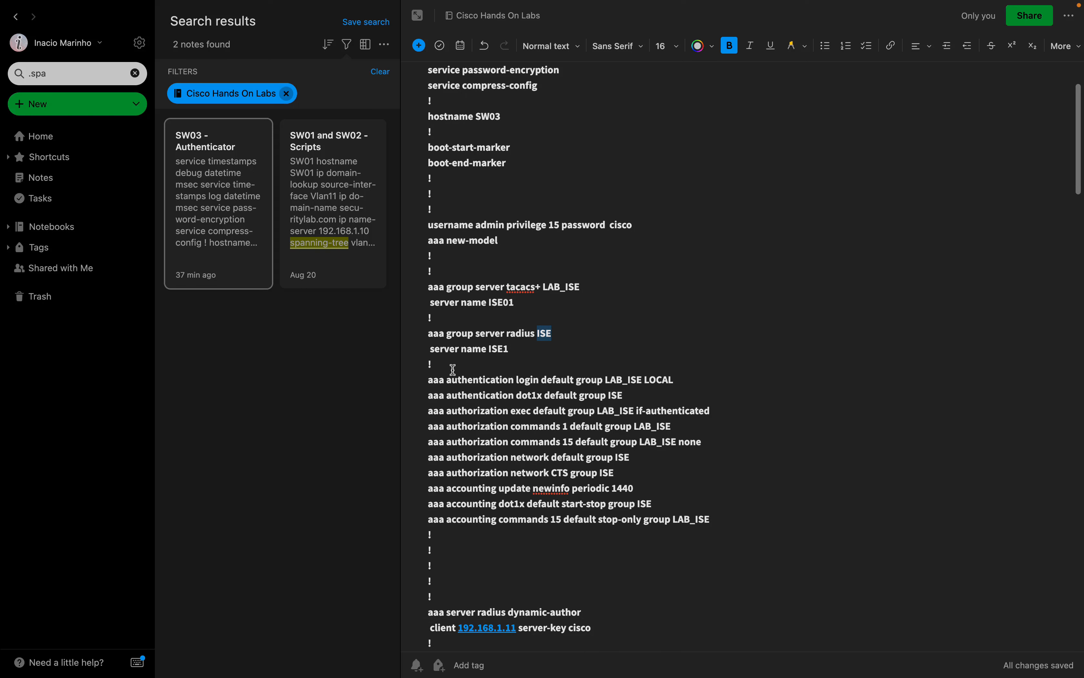
click(619, 390)
double_click(617, 393)
scroll(644, 400, down, 1)
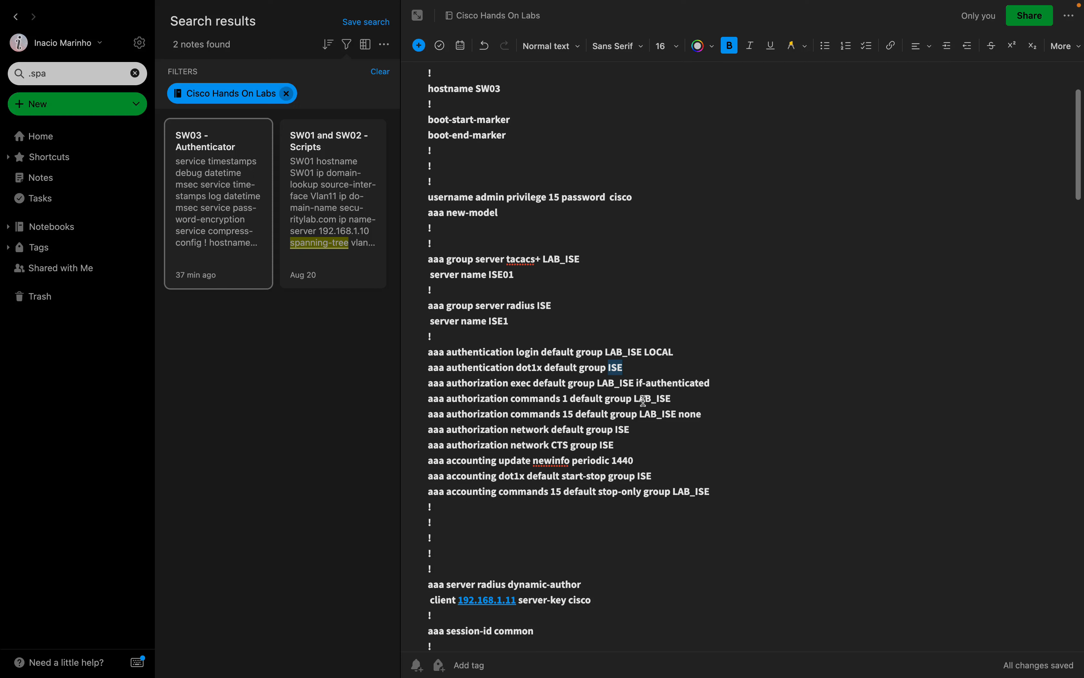
scroll(643, 400, down, 5)
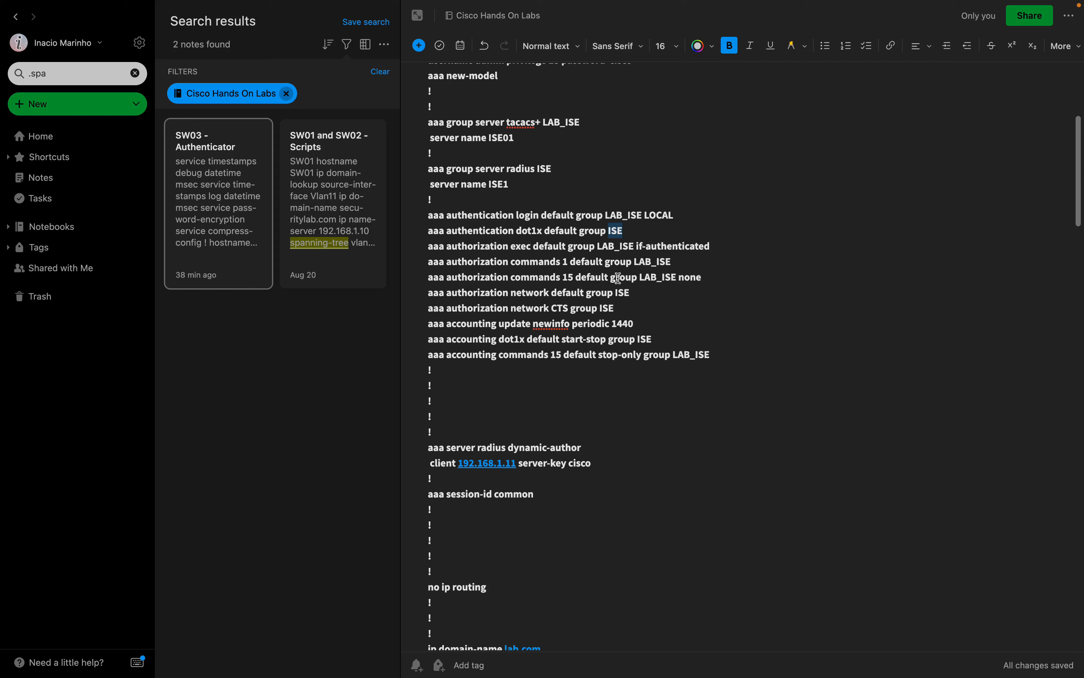
scroll(627, 259, down, 3)
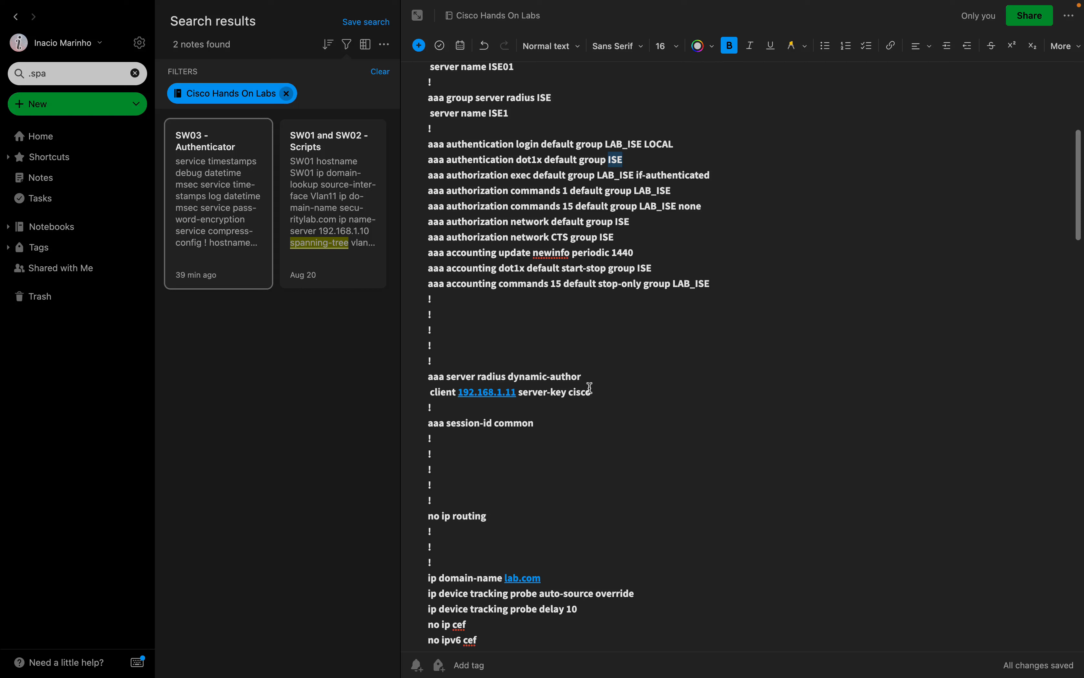
drag(600, 390, 437, 367)
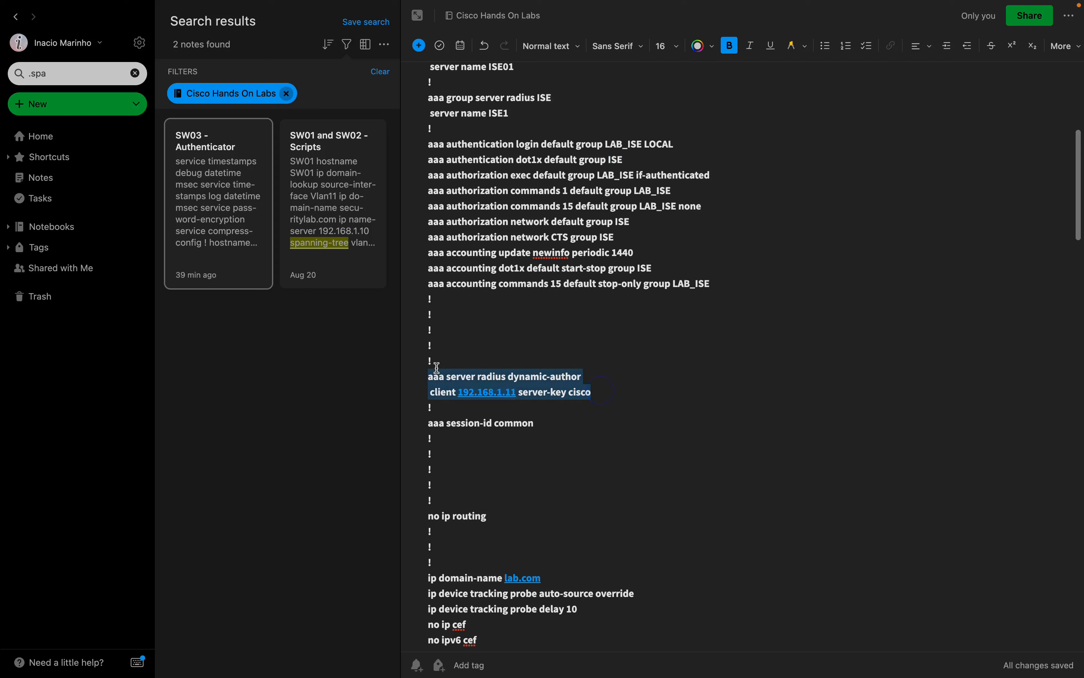
scroll(437, 368, down, 5)
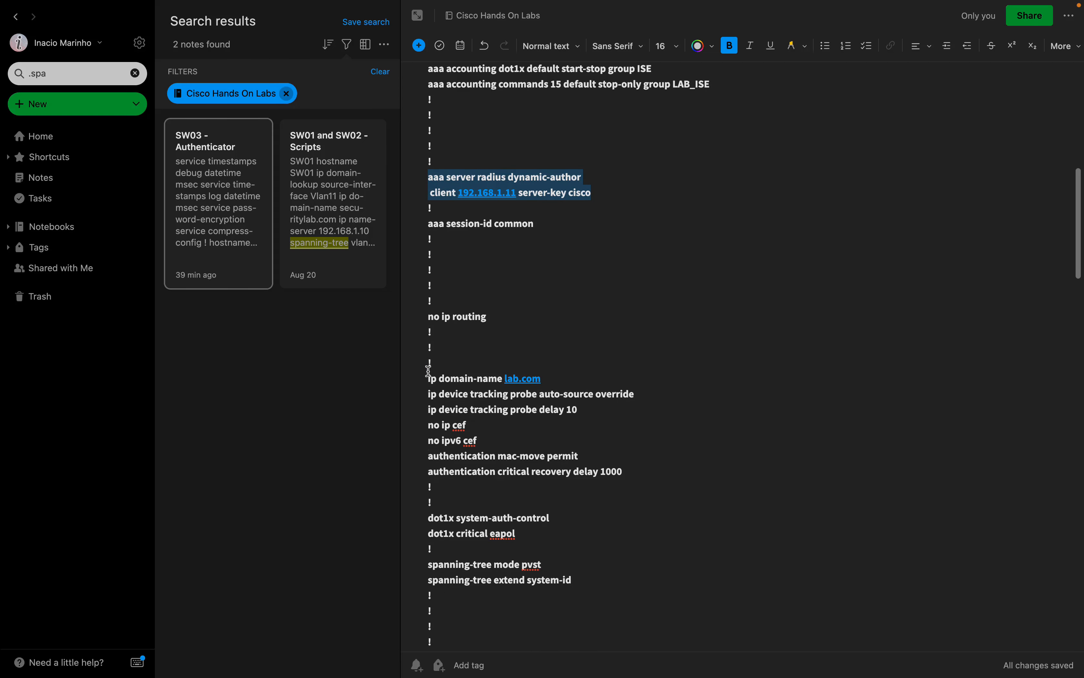
scroll(428, 371, down, 2)
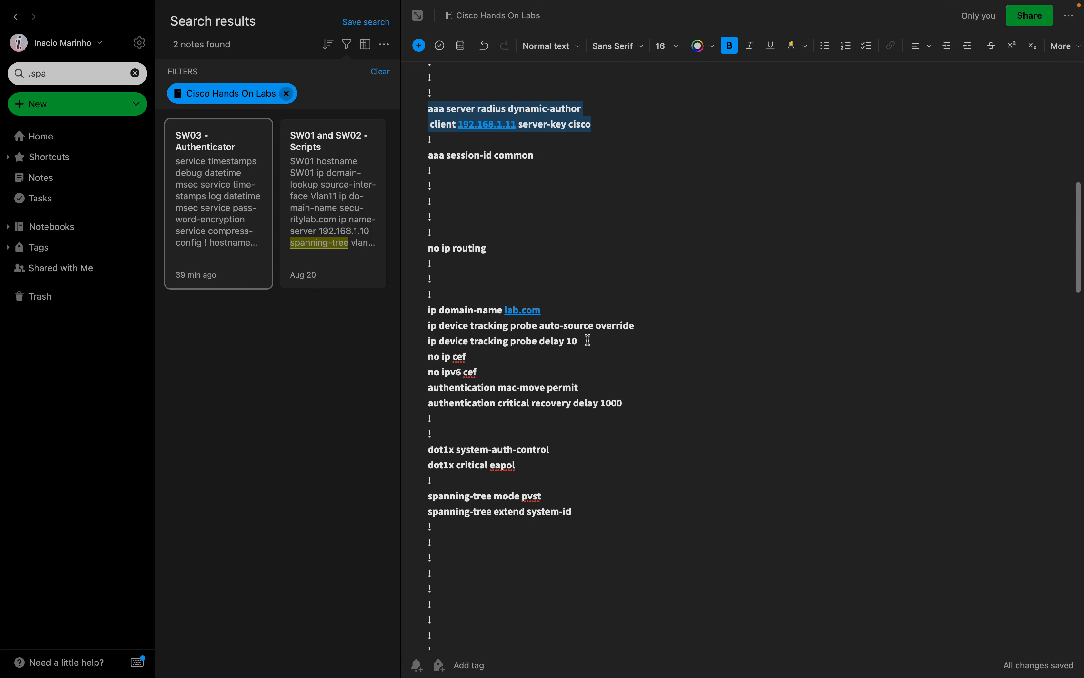
drag(588, 340, 421, 321)
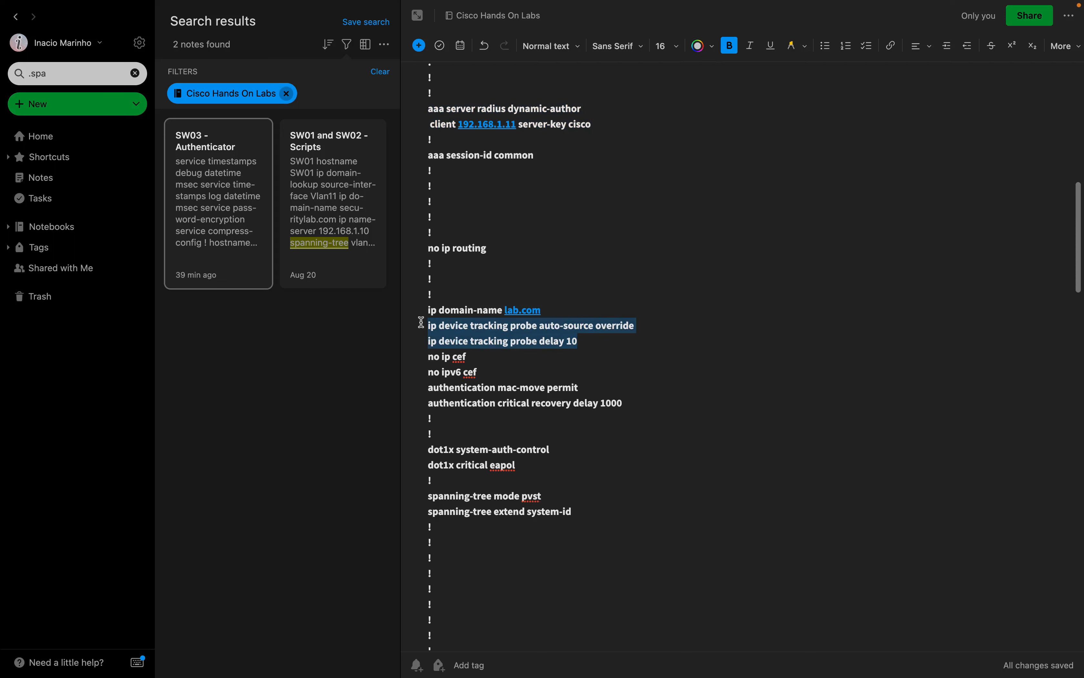
click(520, 388)
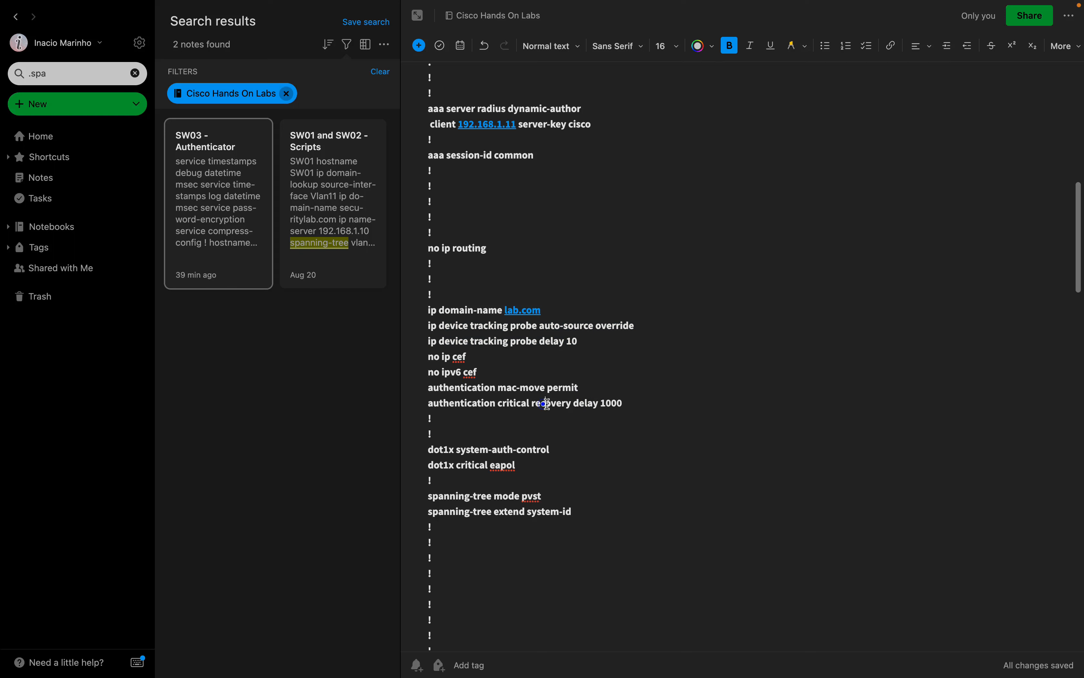
drag(546, 406, 385, 375)
scroll(604, 408, down, 2)
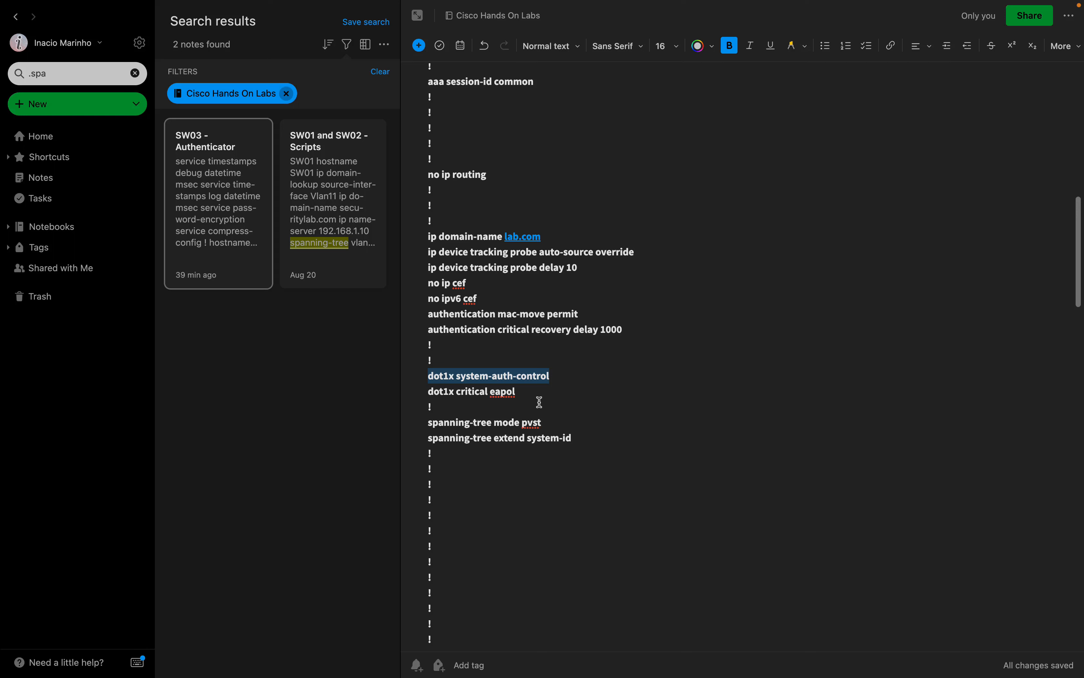
drag(516, 392, 408, 385)
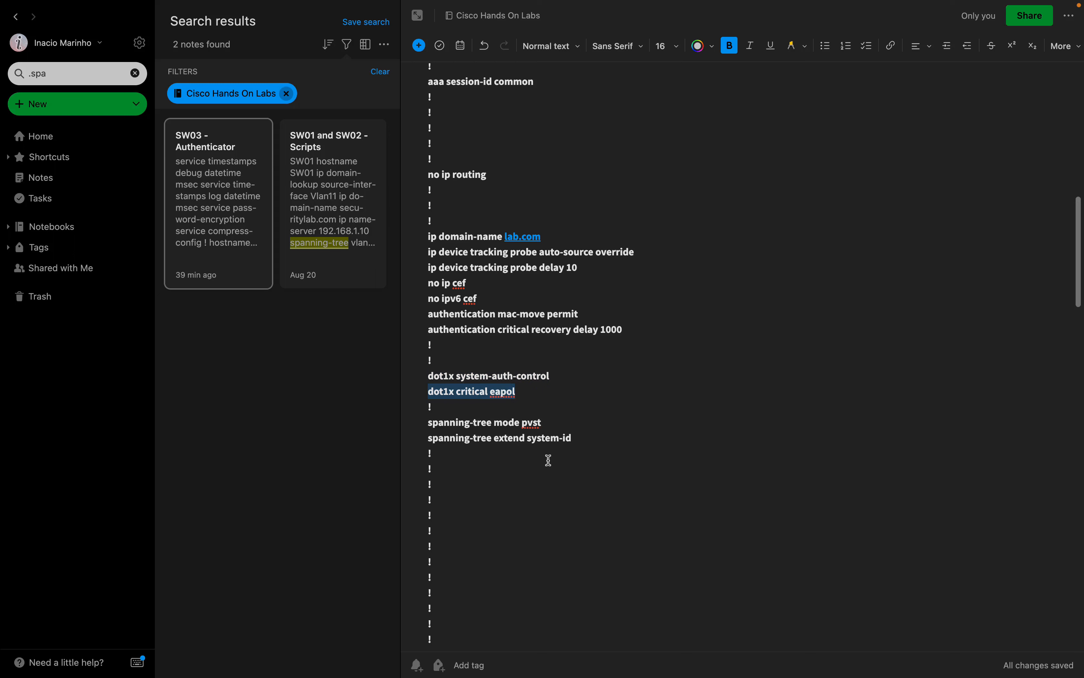
scroll(549, 460, down, 3)
scroll(549, 460, down, 10)
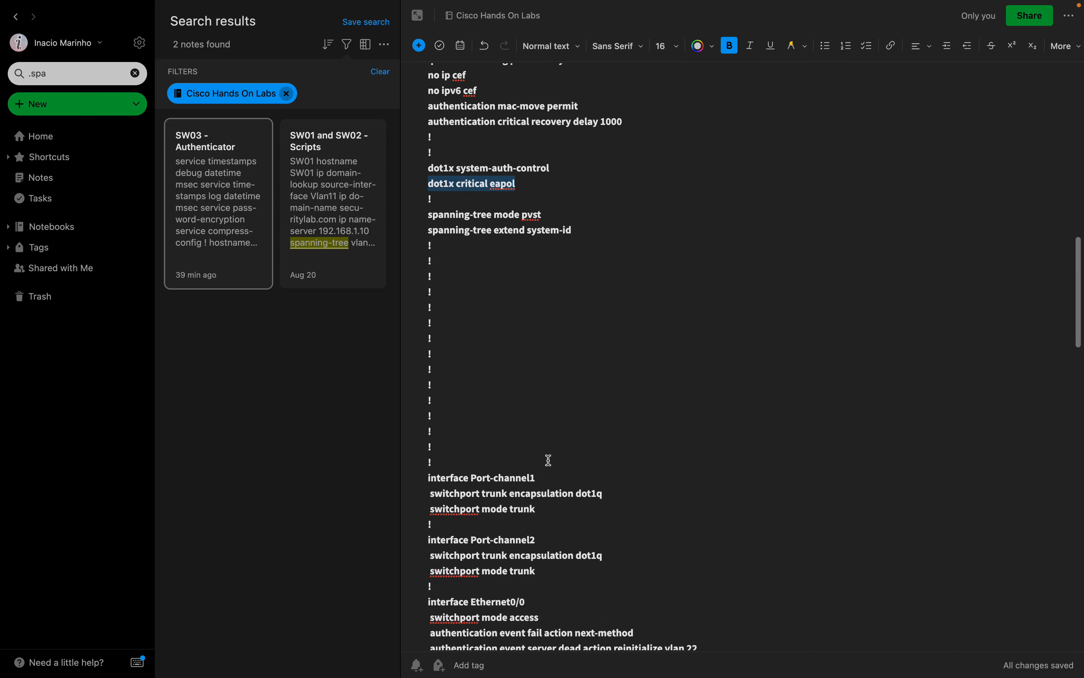
scroll(549, 460, down, 1)
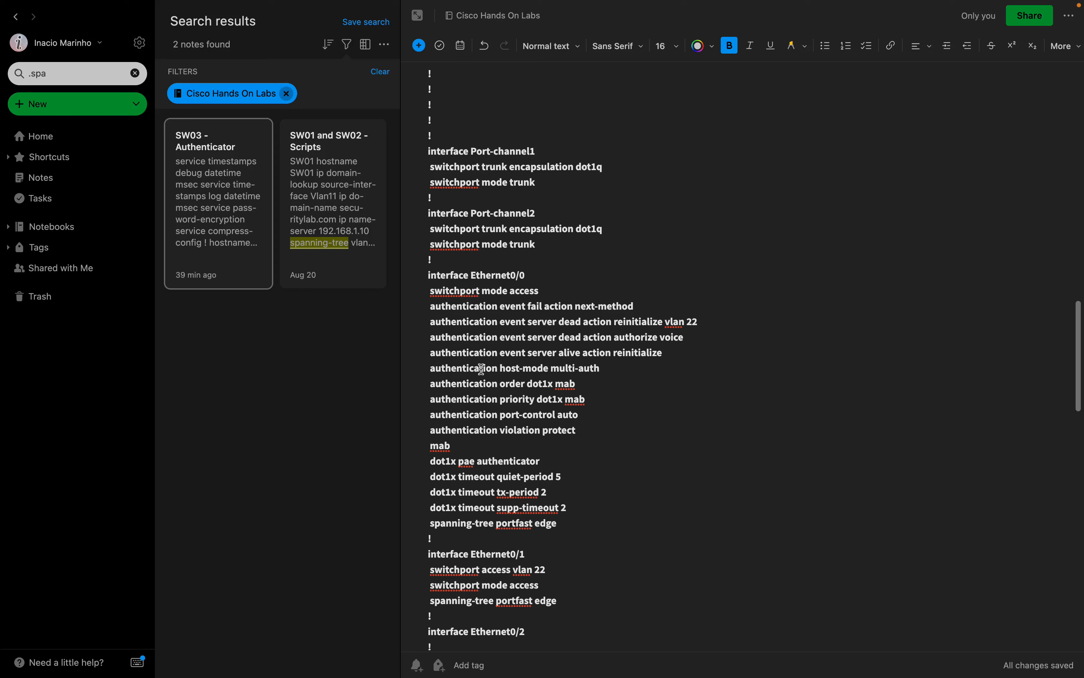
scroll(557, 306, down, 1)
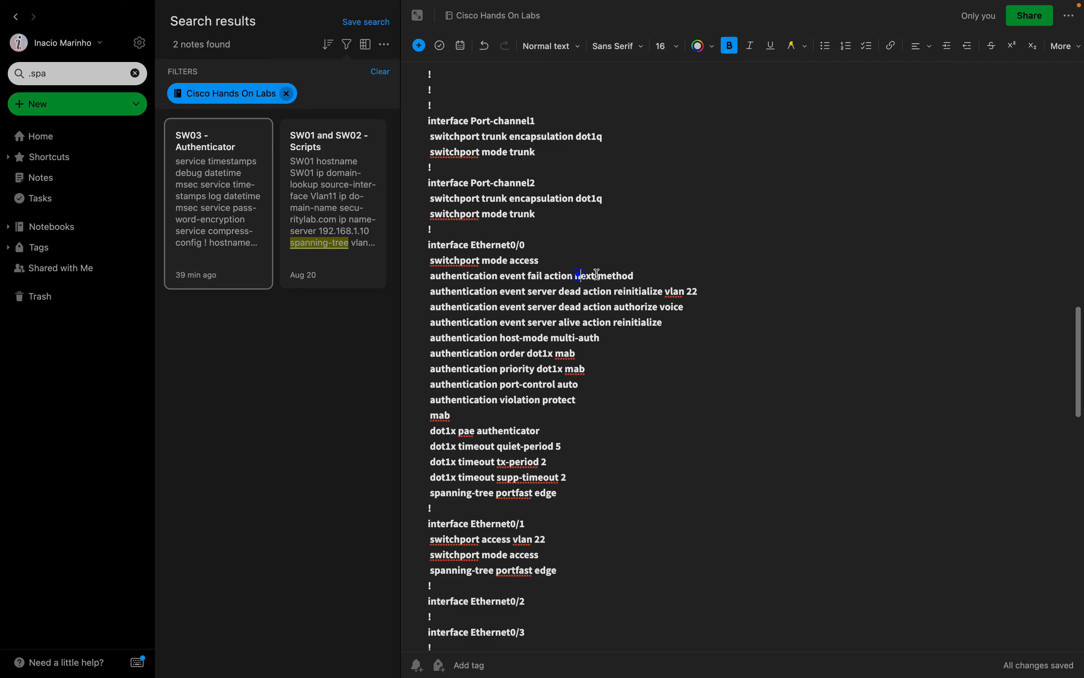
drag(580, 274, 638, 275)
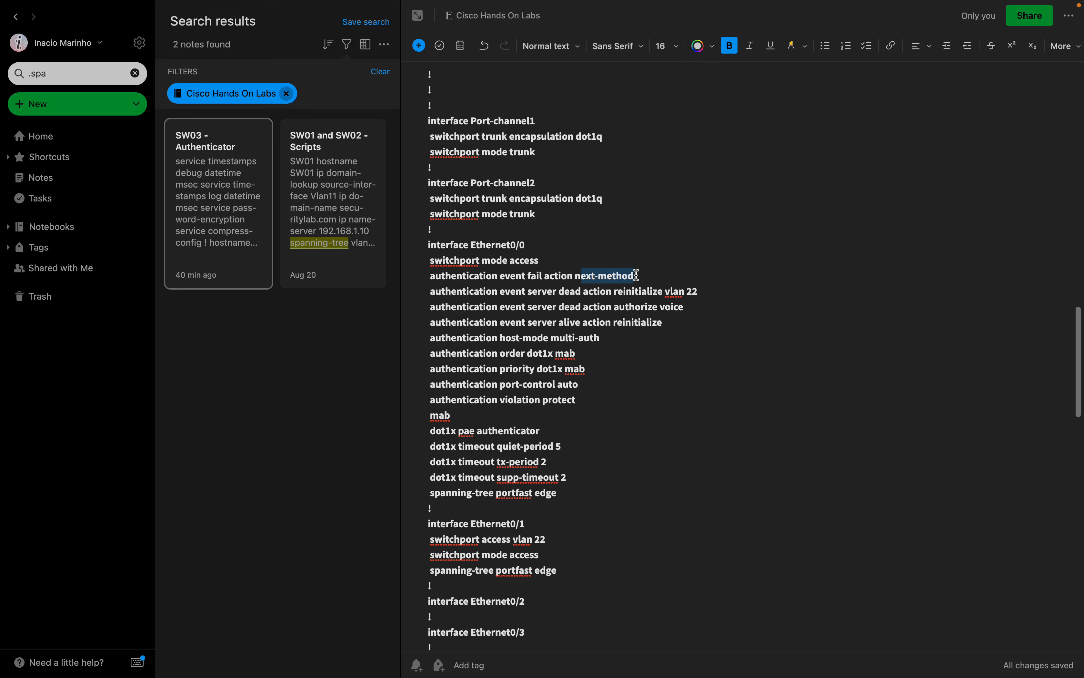
click(650, 279)
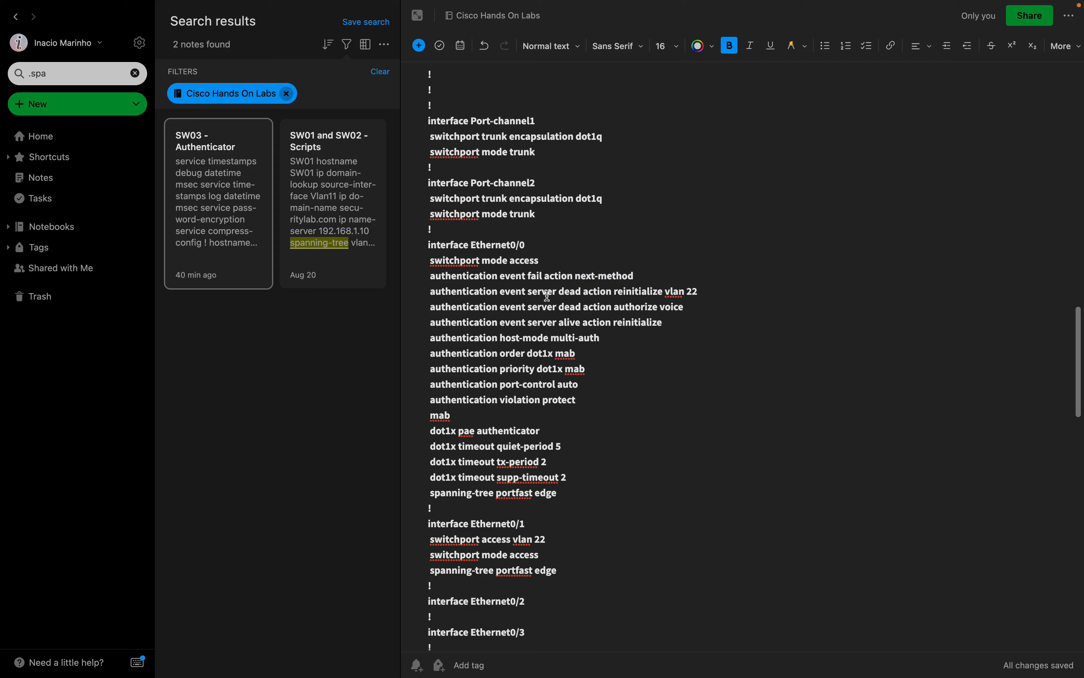
drag(543, 292, 608, 292)
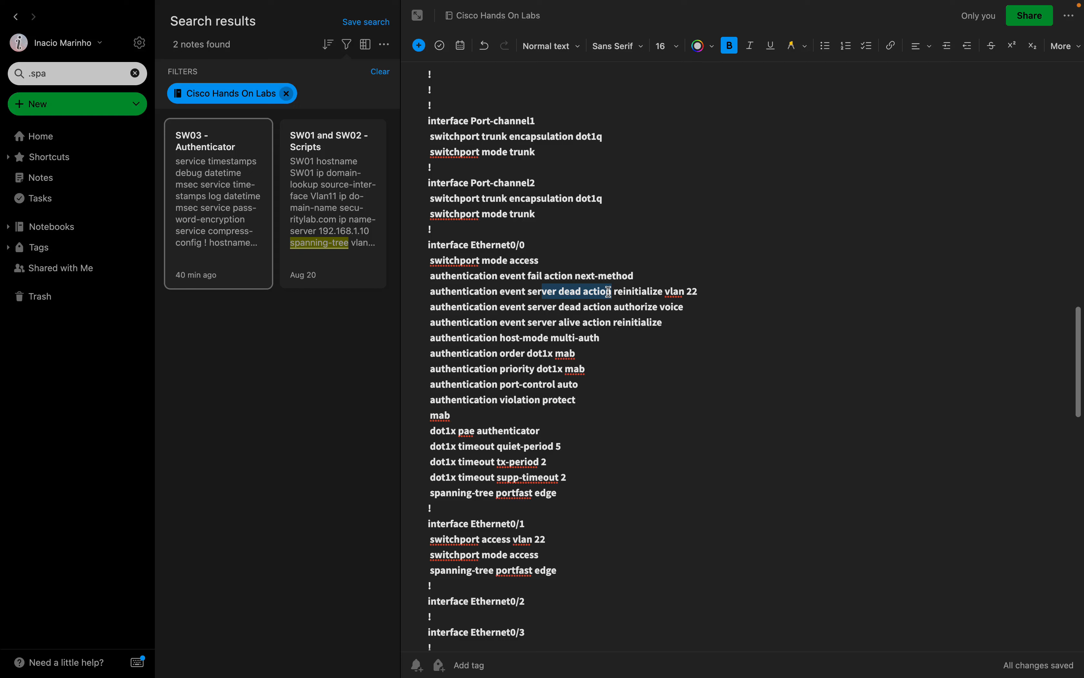
drag(699, 292, 645, 283)
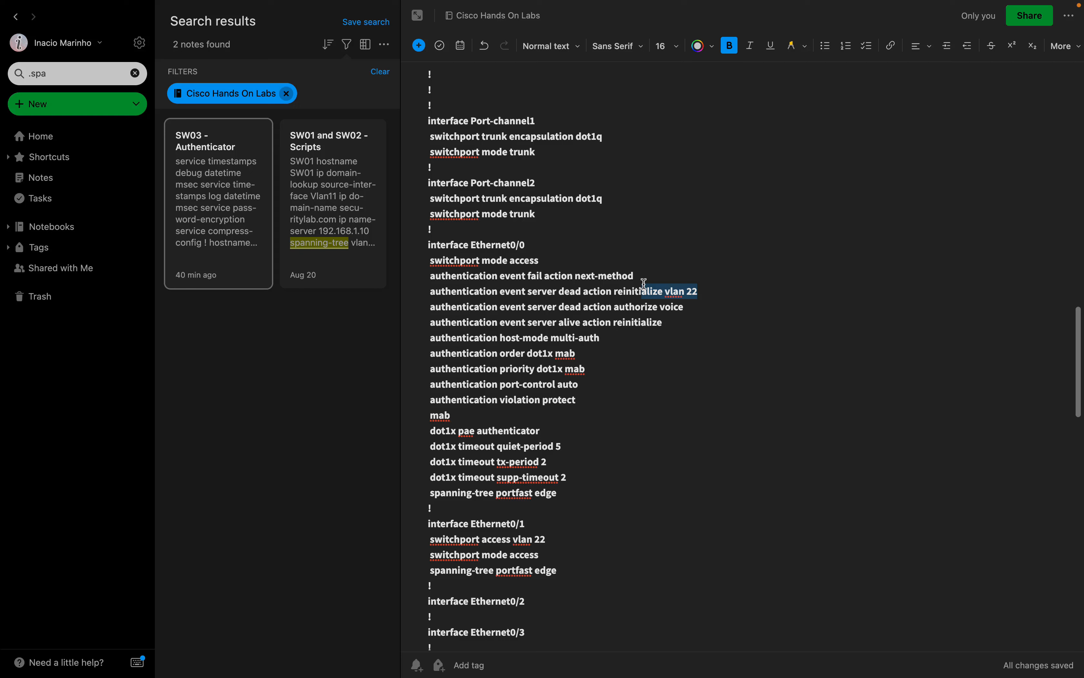
drag(686, 308, 567, 307)
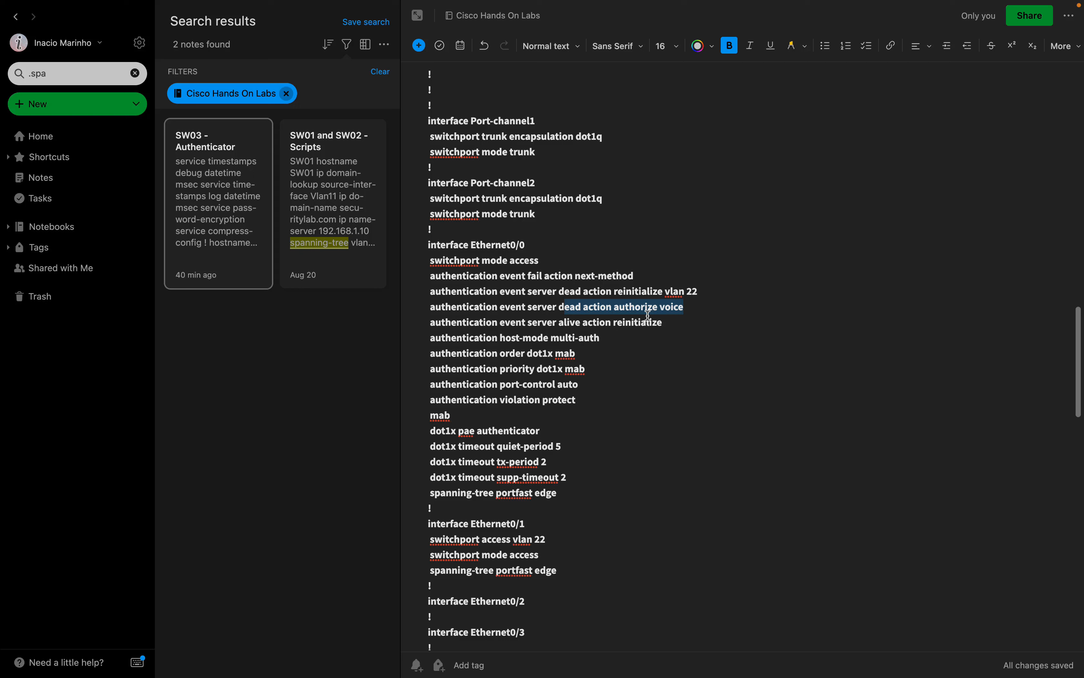
click(622, 340)
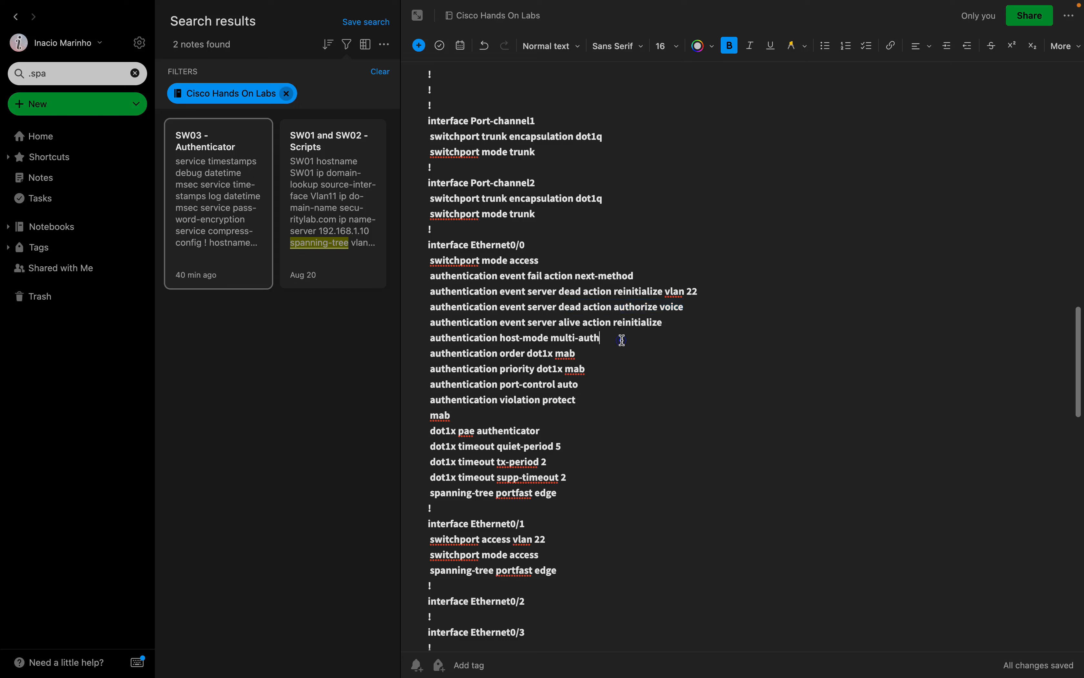
drag(622, 340, 483, 331)
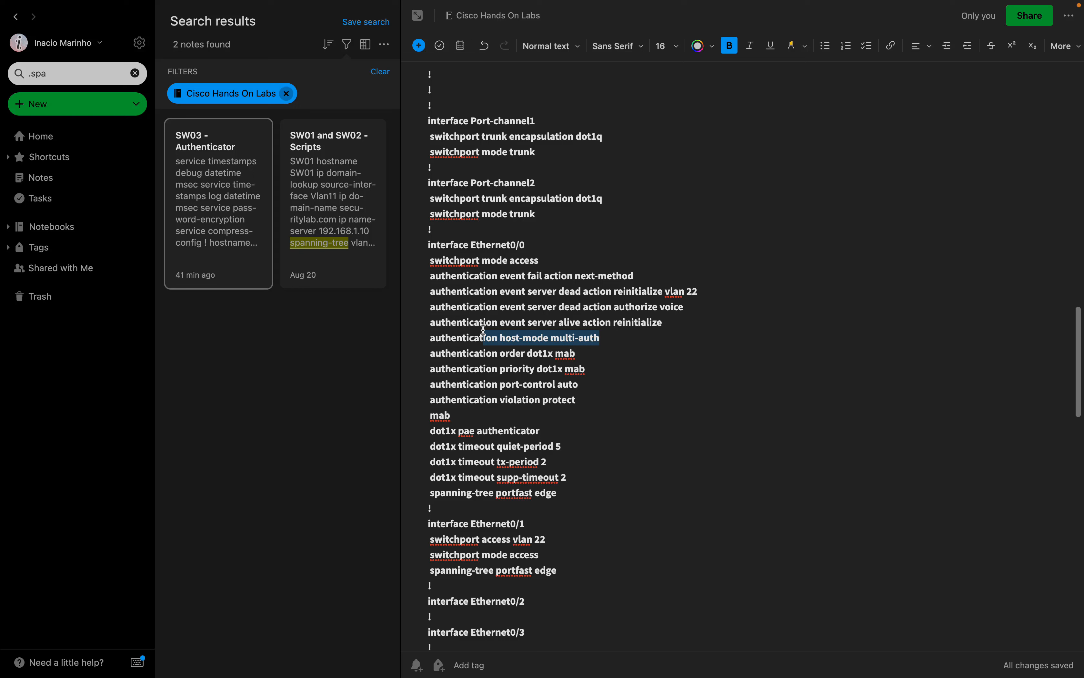
double_click(514, 355)
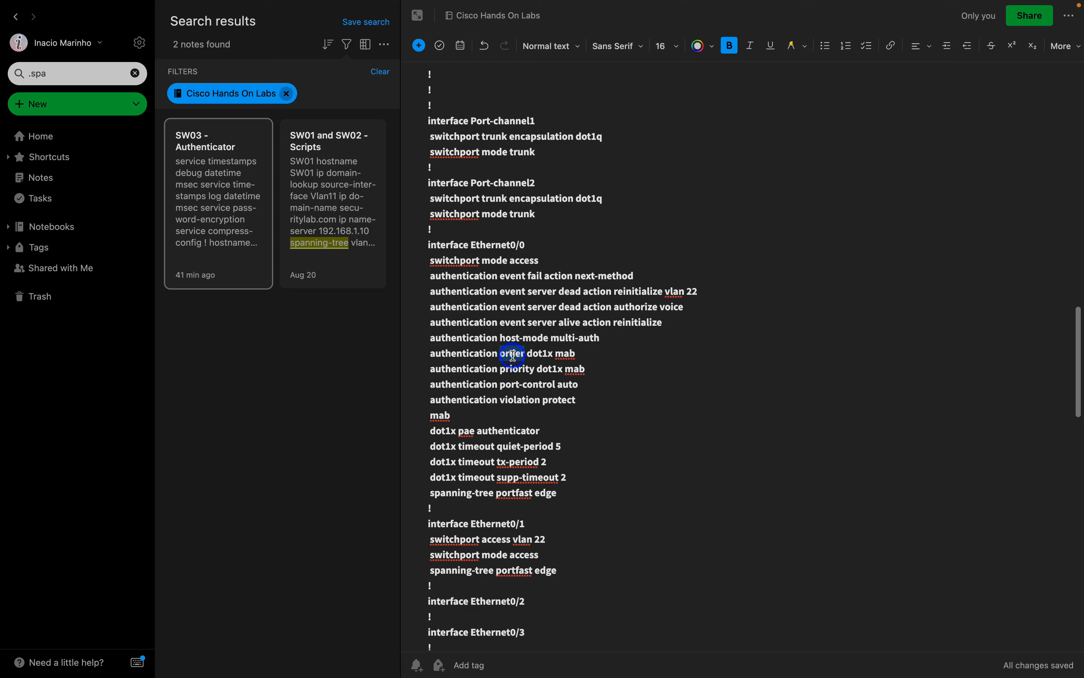
click(569, 354)
drag(587, 385, 474, 382)
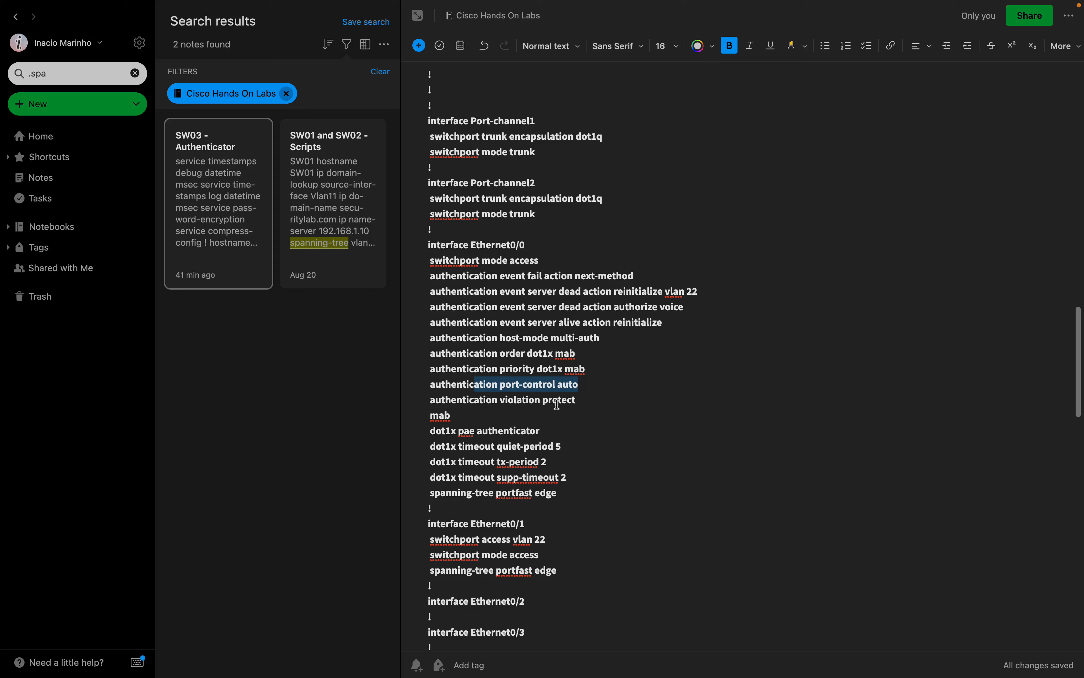
click(485, 416)
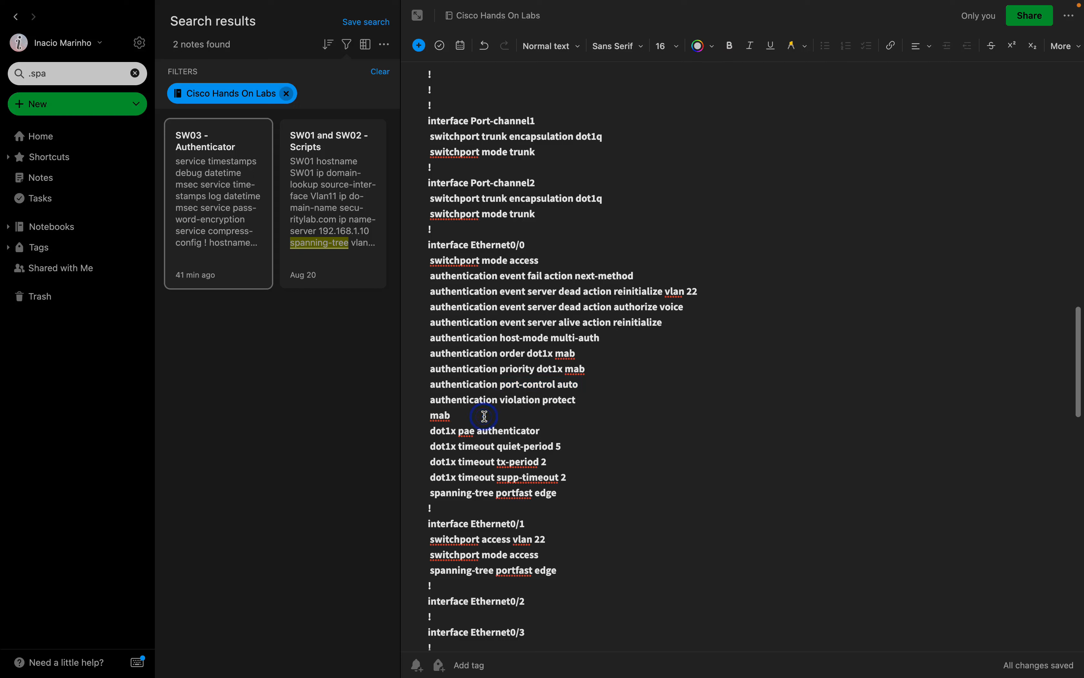
click(484, 416)
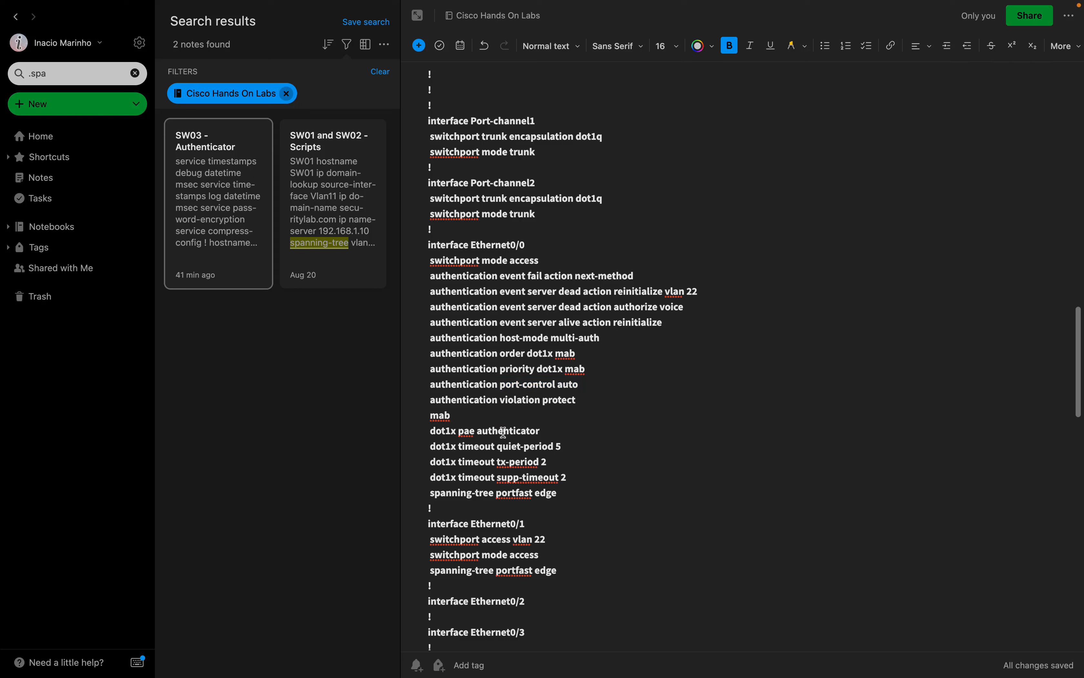
drag(543, 430, 427, 431)
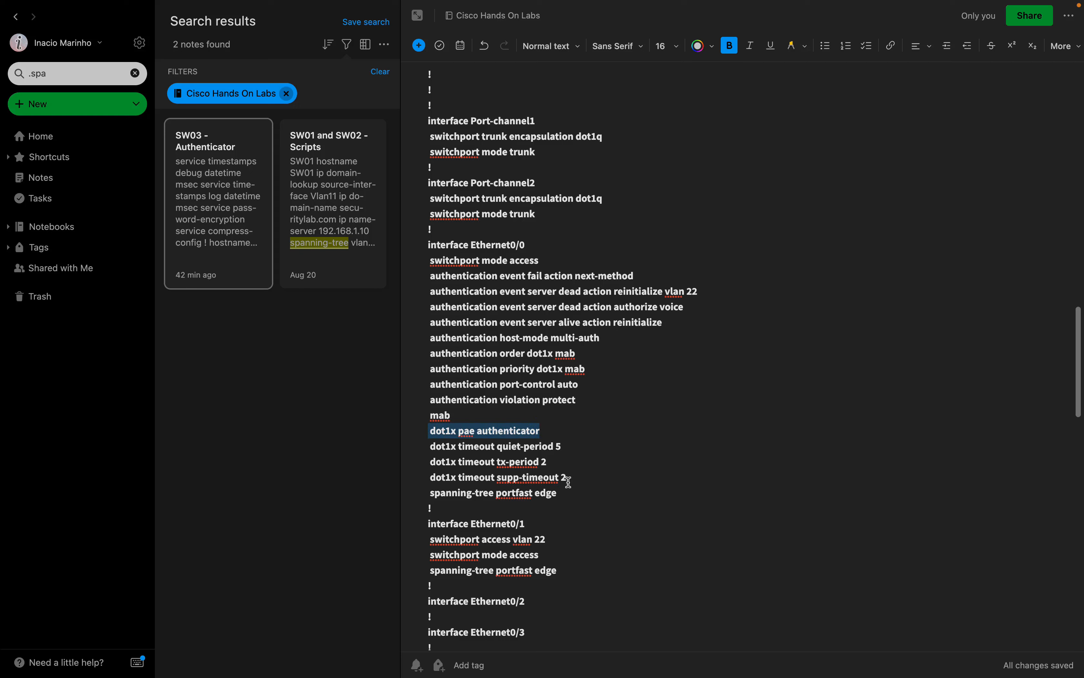
click(549, 478)
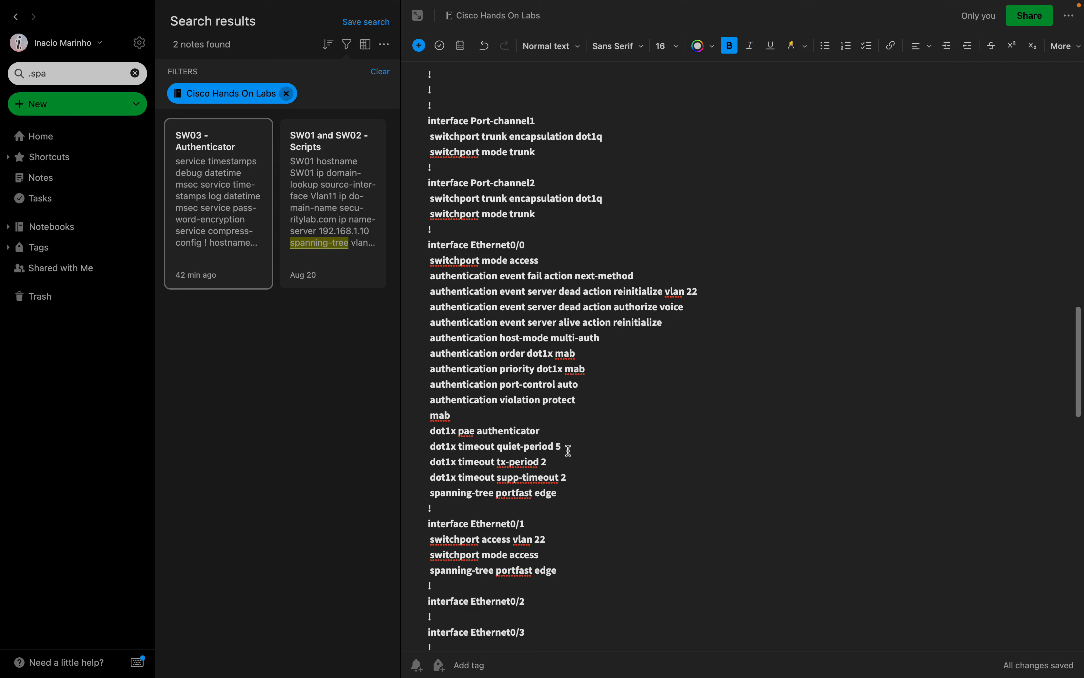
drag(567, 447, 518, 453)
drag(574, 476, 525, 467)
click(577, 476)
click(573, 446)
scroll(573, 446, down, 8)
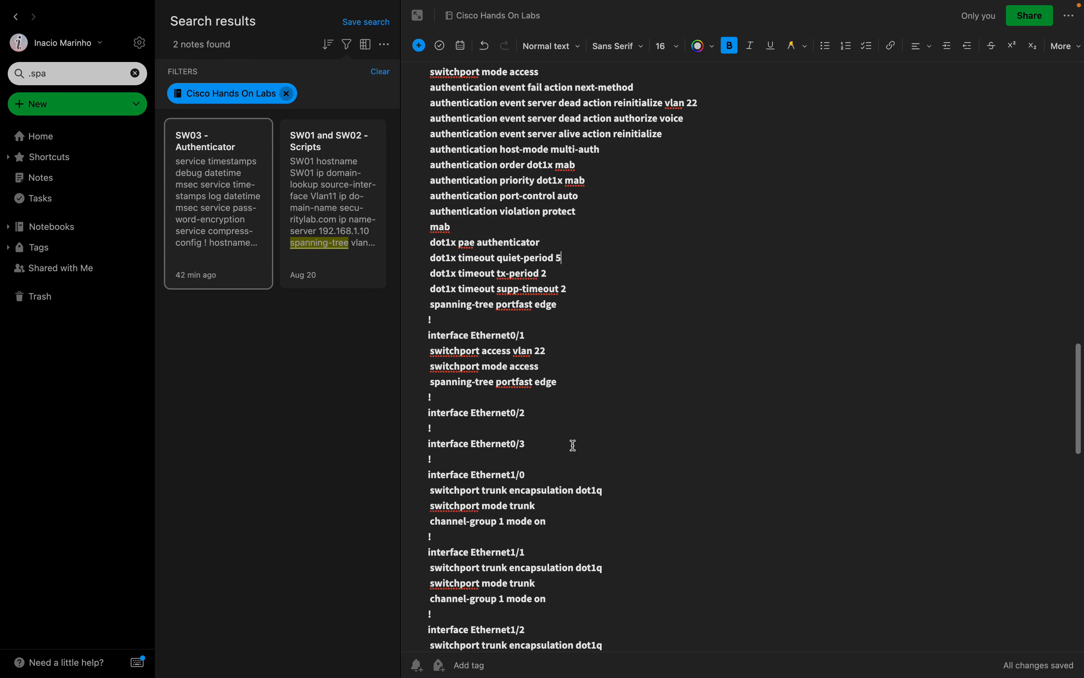
scroll(573, 446, down, 3)
scroll(574, 446, down, 3)
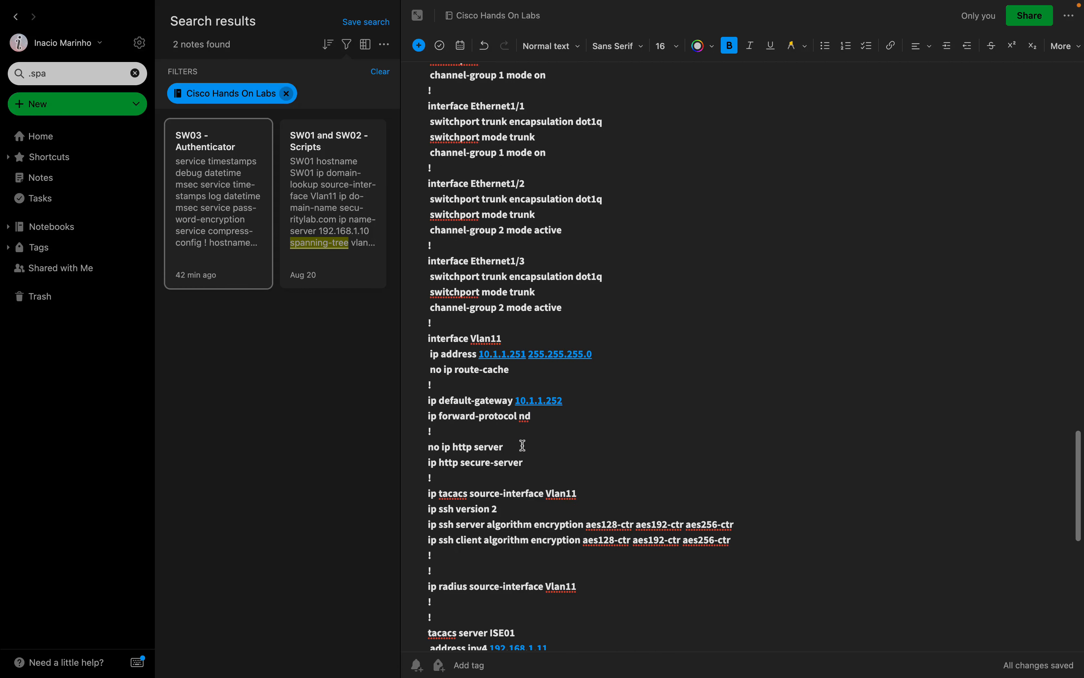
click(528, 463)
drag(528, 464, 411, 458)
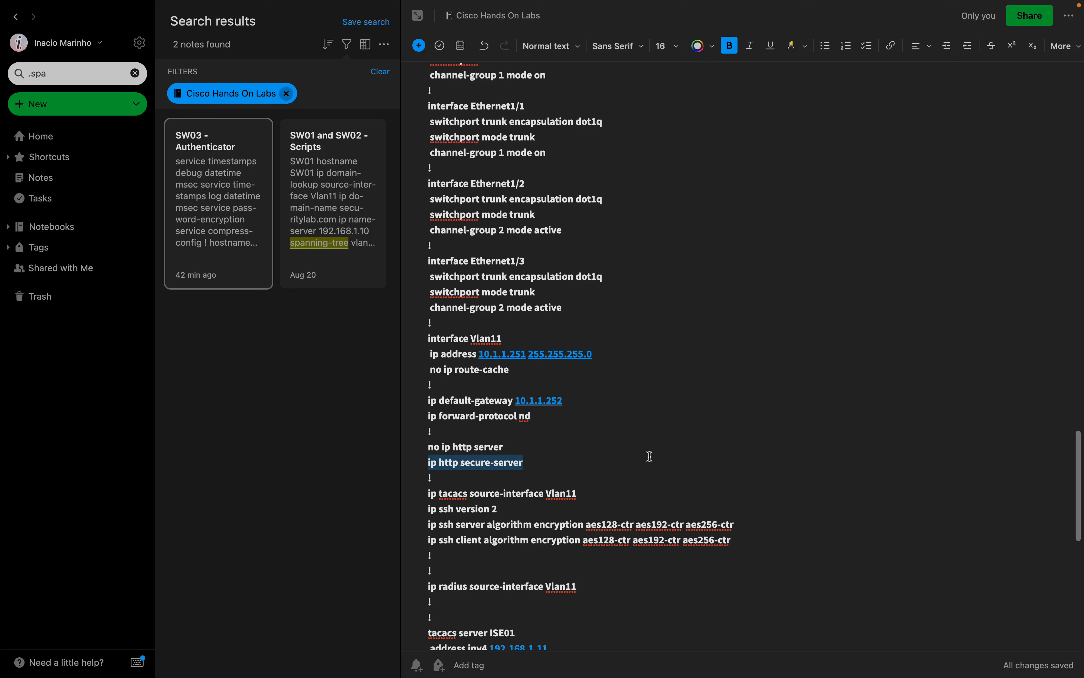
scroll(650, 456, down, 3)
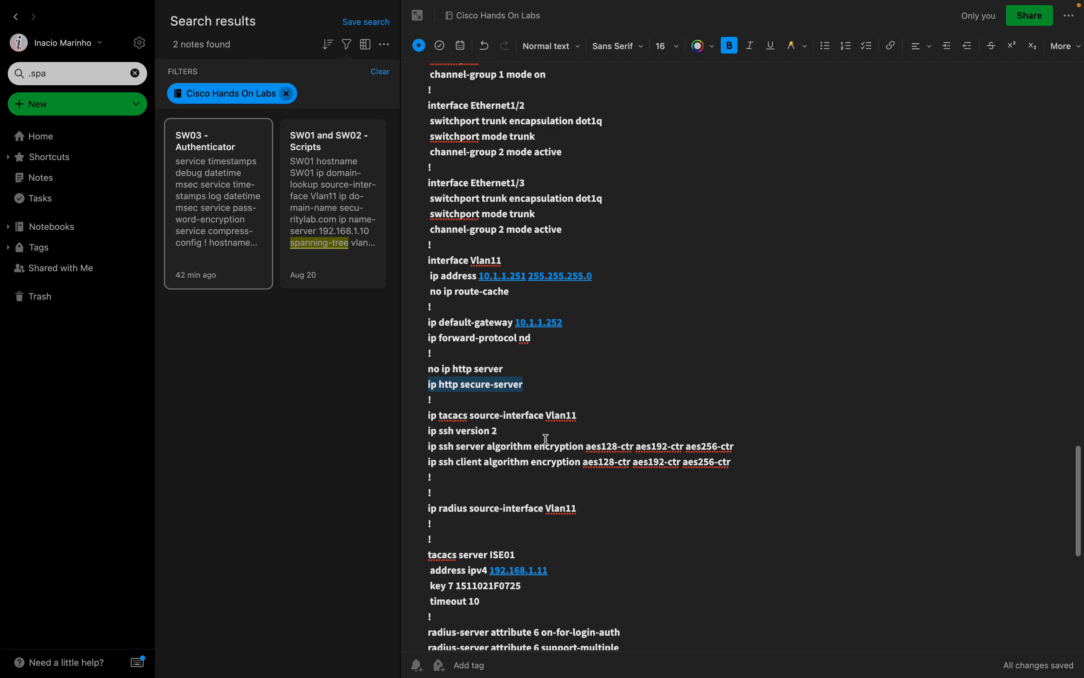
drag(578, 416, 425, 418)
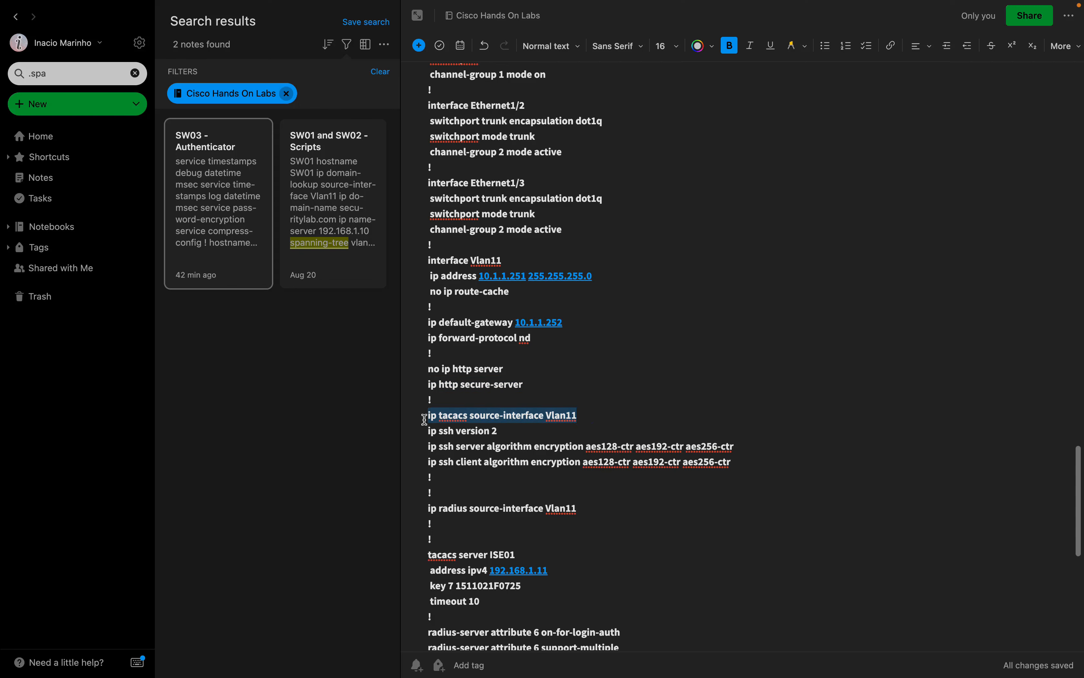
drag(577, 508, 427, 509)
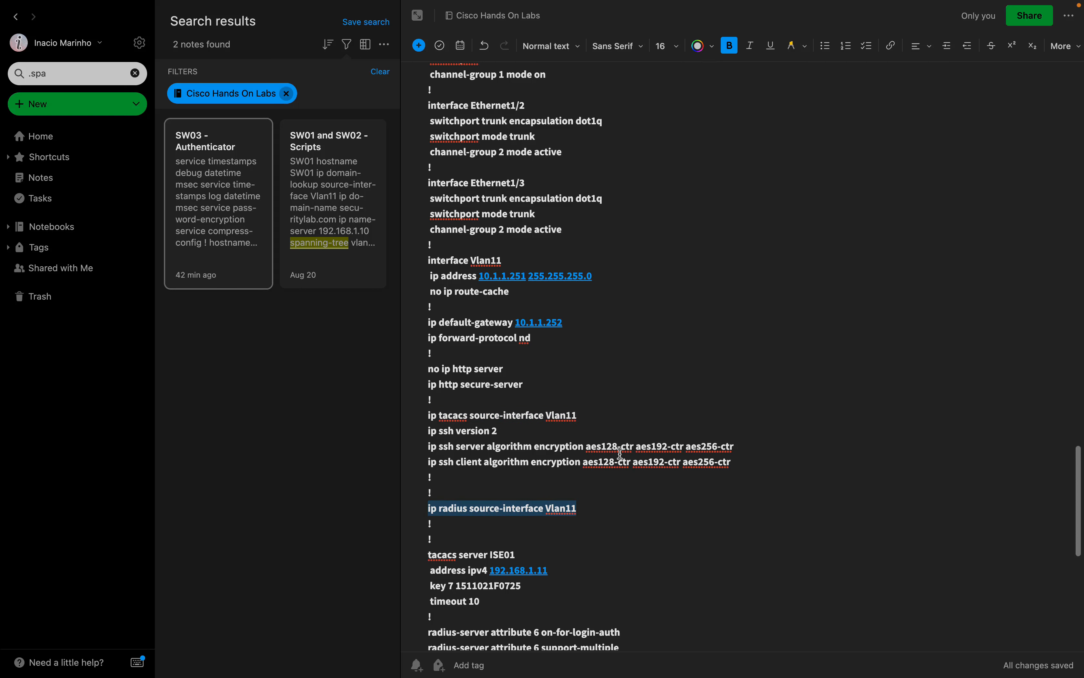
scroll(620, 454, down, 3)
scroll(620, 454, down, 5)
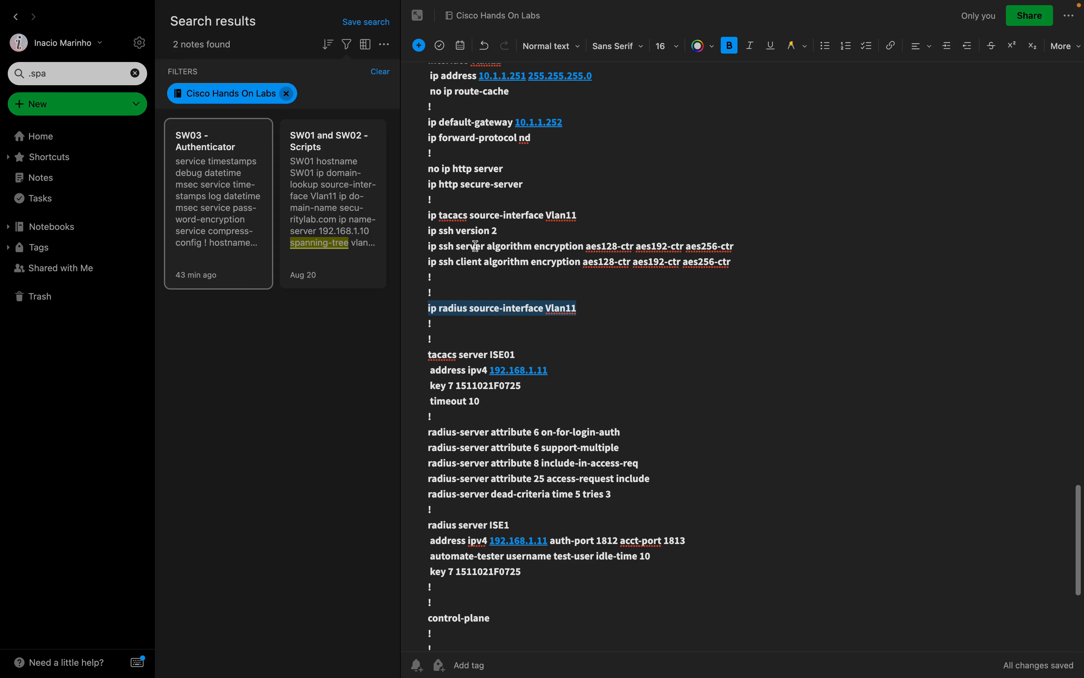
scroll(476, 246, up, 20)
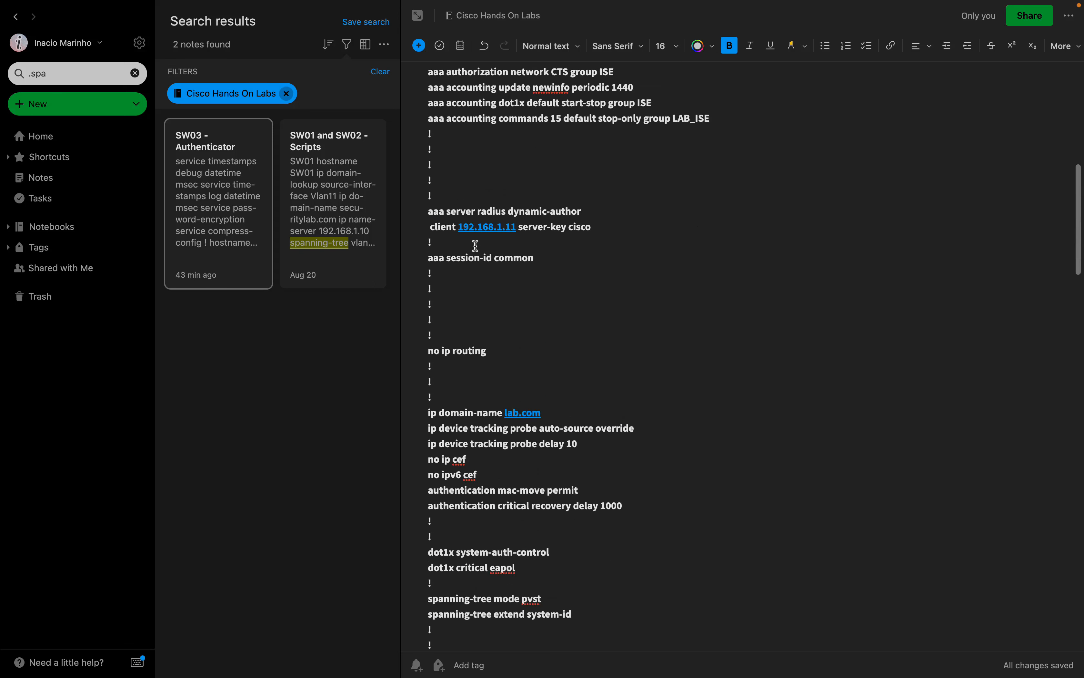
scroll(477, 245, up, 10)
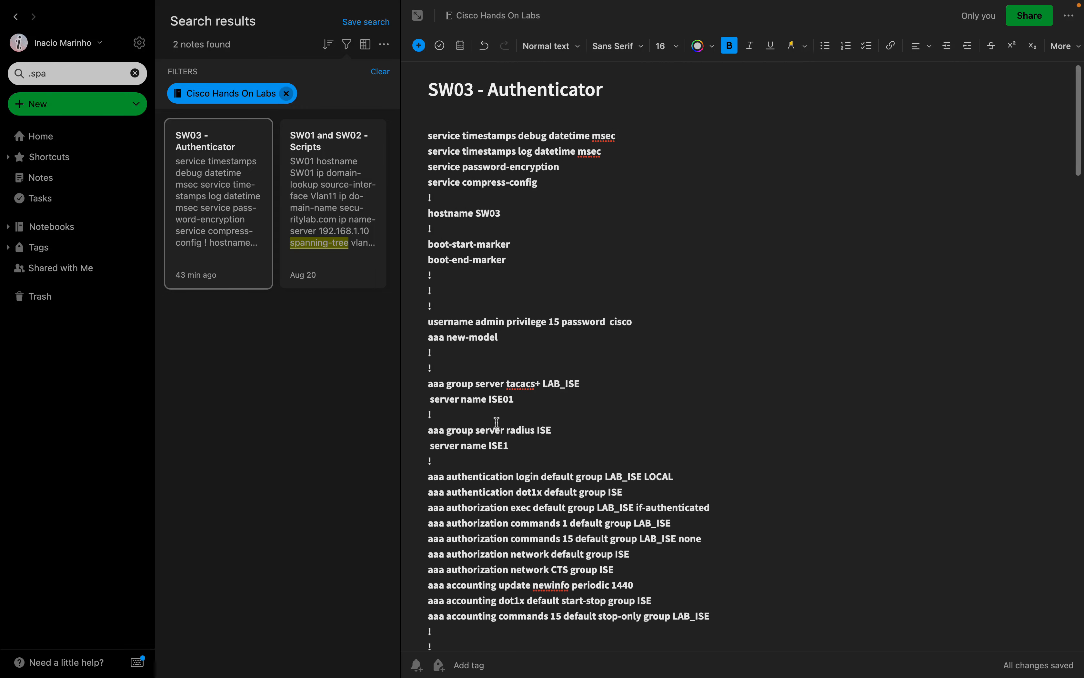
drag(517, 442, 414, 370)
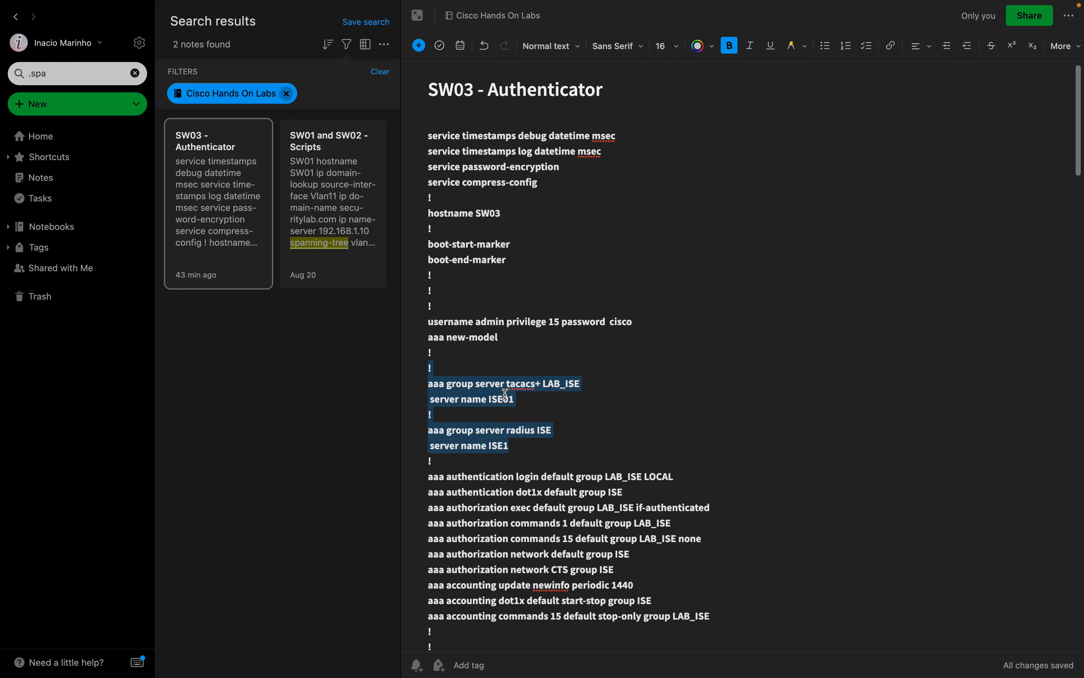
scroll(506, 394, down, 20)
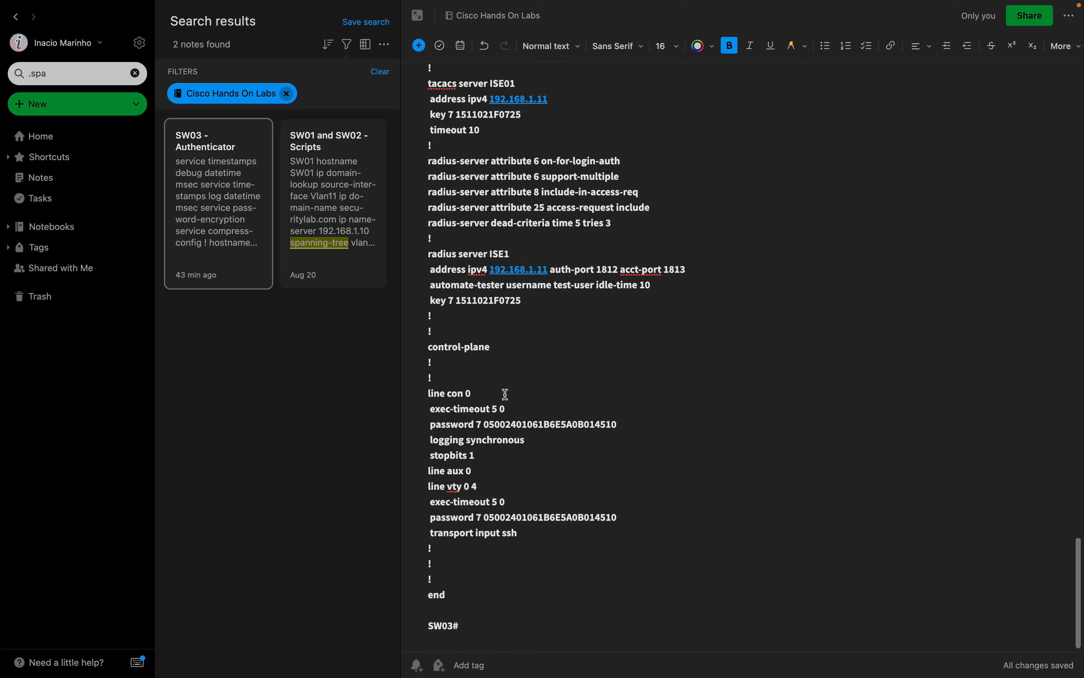
scroll(497, 300, up, 3)
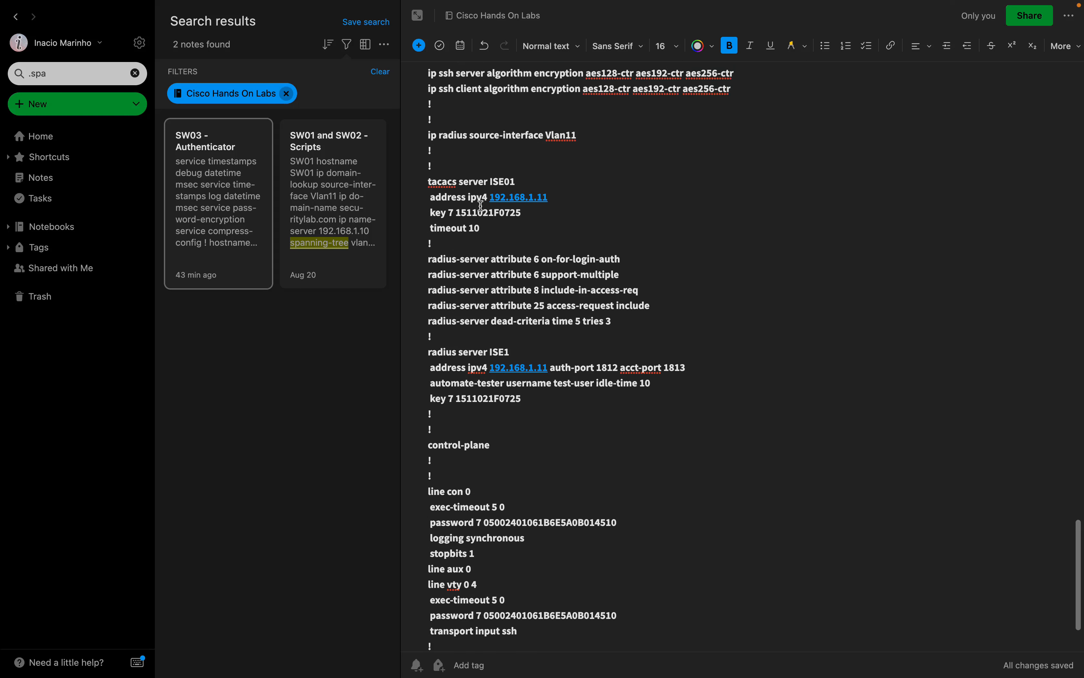
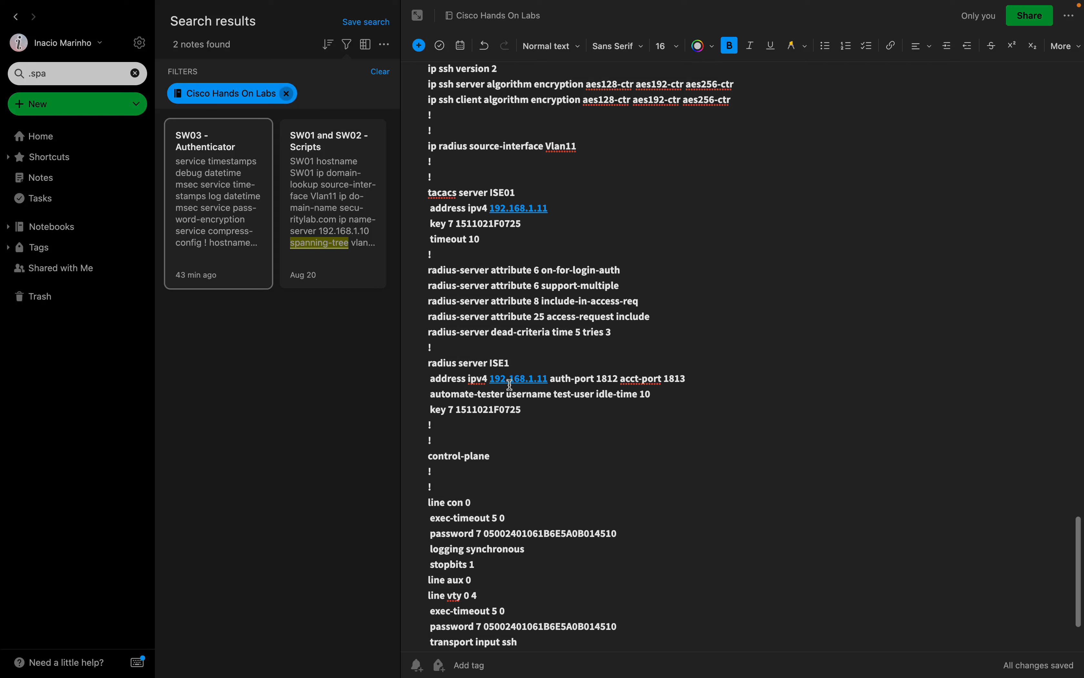
Highlight the radius server ISE1 block in the SW03 note, then move to the ISE remote desktop.
drag(534, 409, 419, 363)
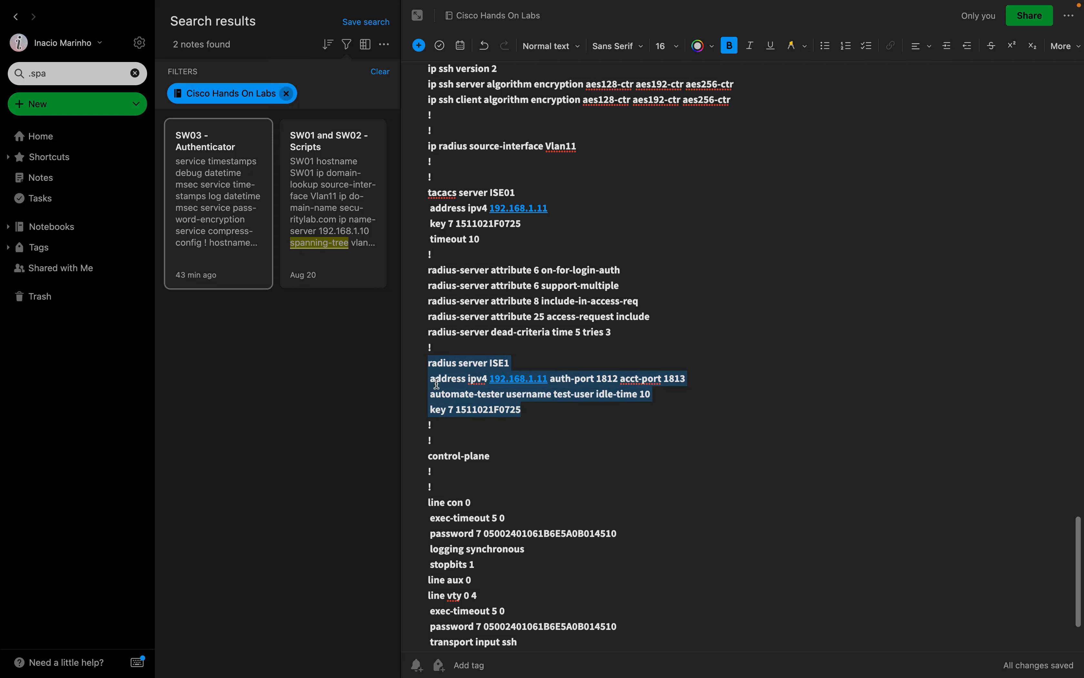
scroll(525, 482, down, 4)
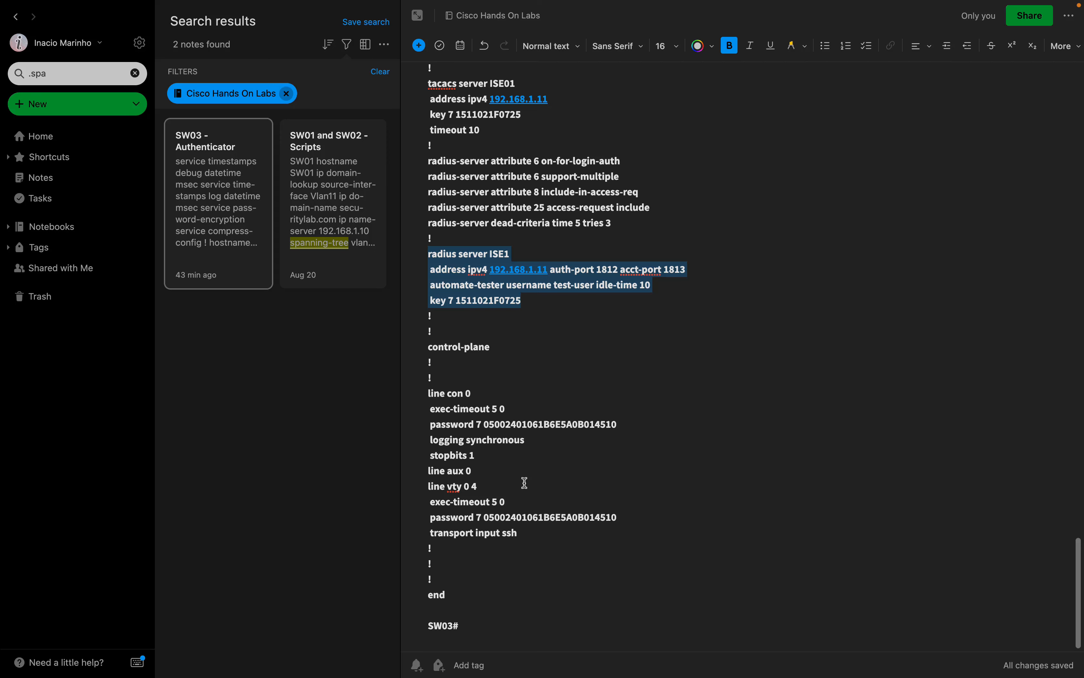
key(ctrl+Right)
key(ctrl+Right)
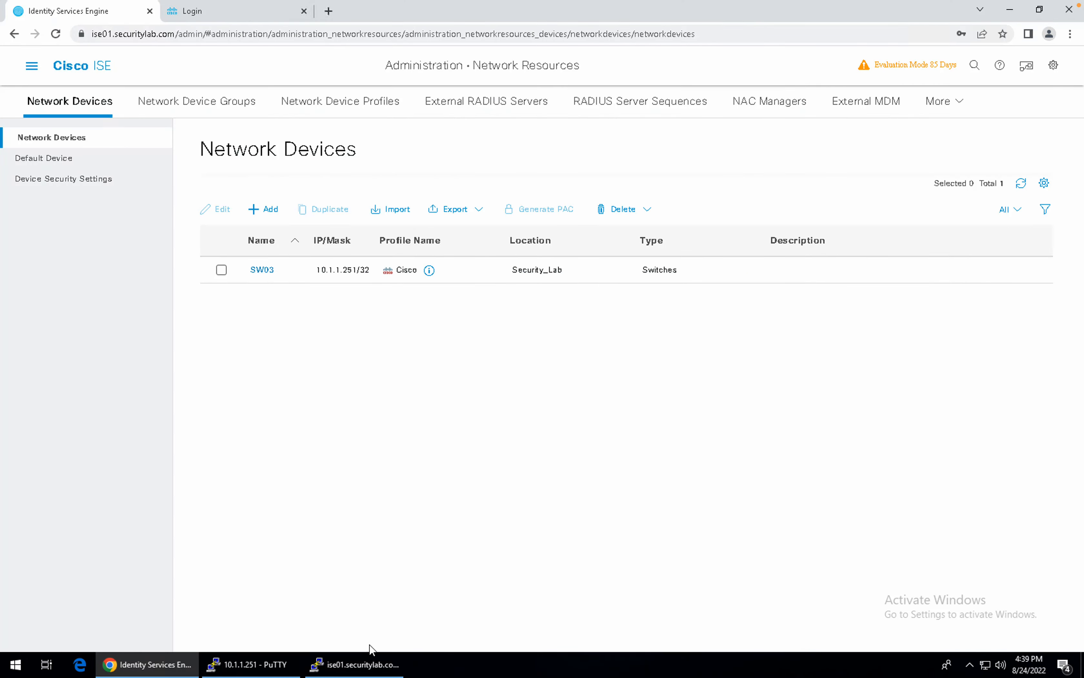
Dismiss PuTTY's fatal error and restart the dropped SSH session to SW03 at 10.1.1.251.
click(285, 671)
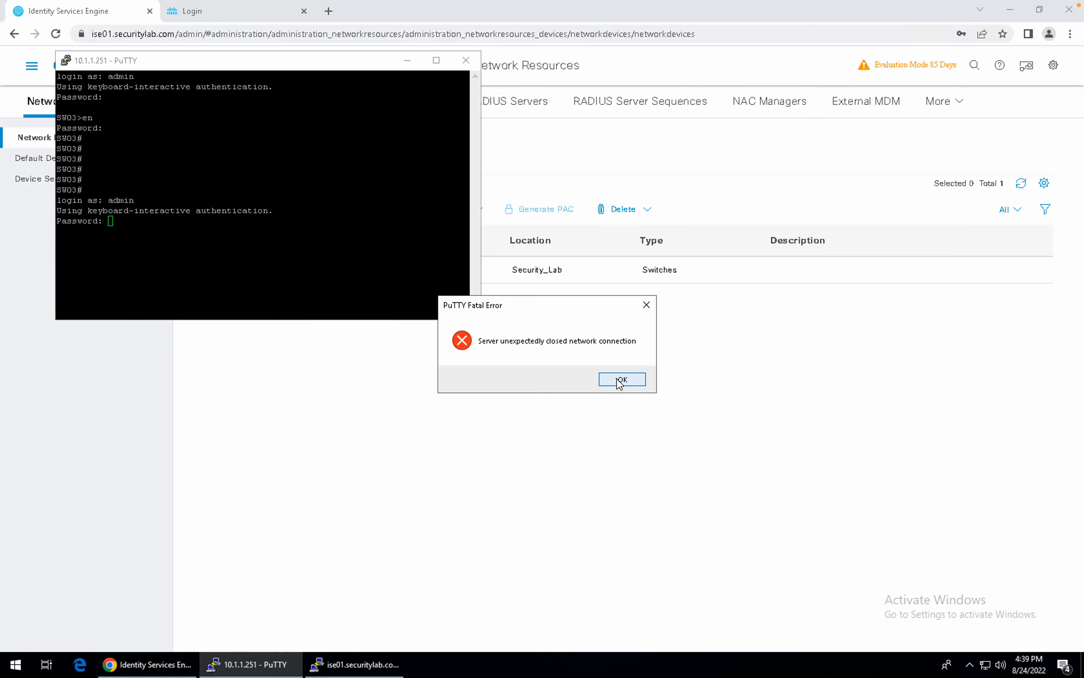
click(621, 380)
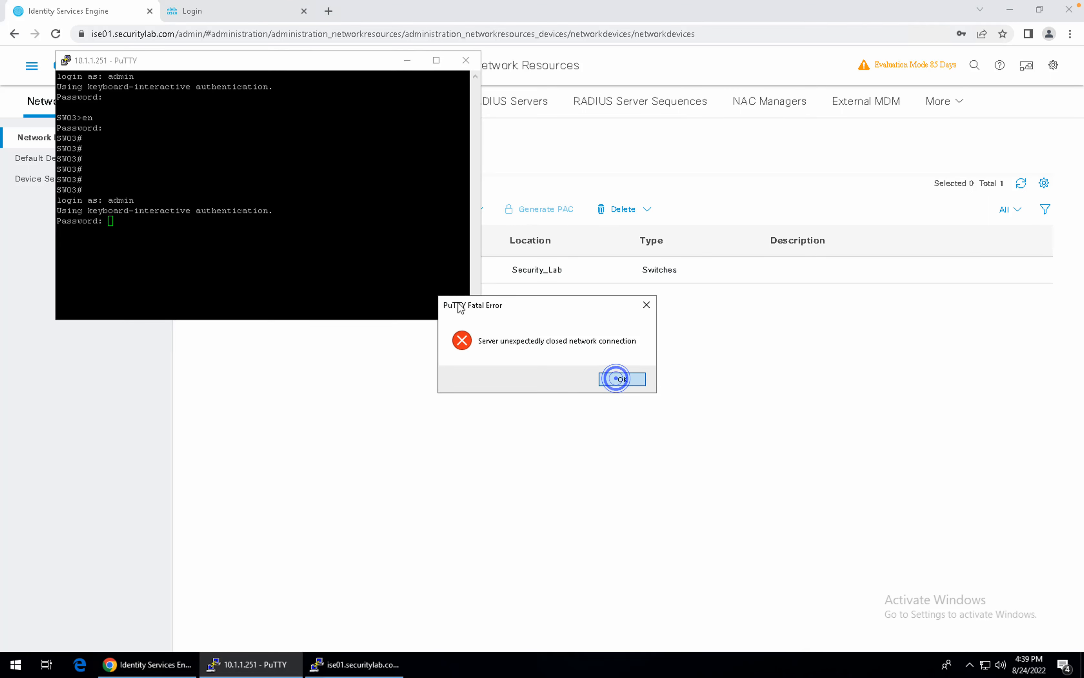
click(69, 65)
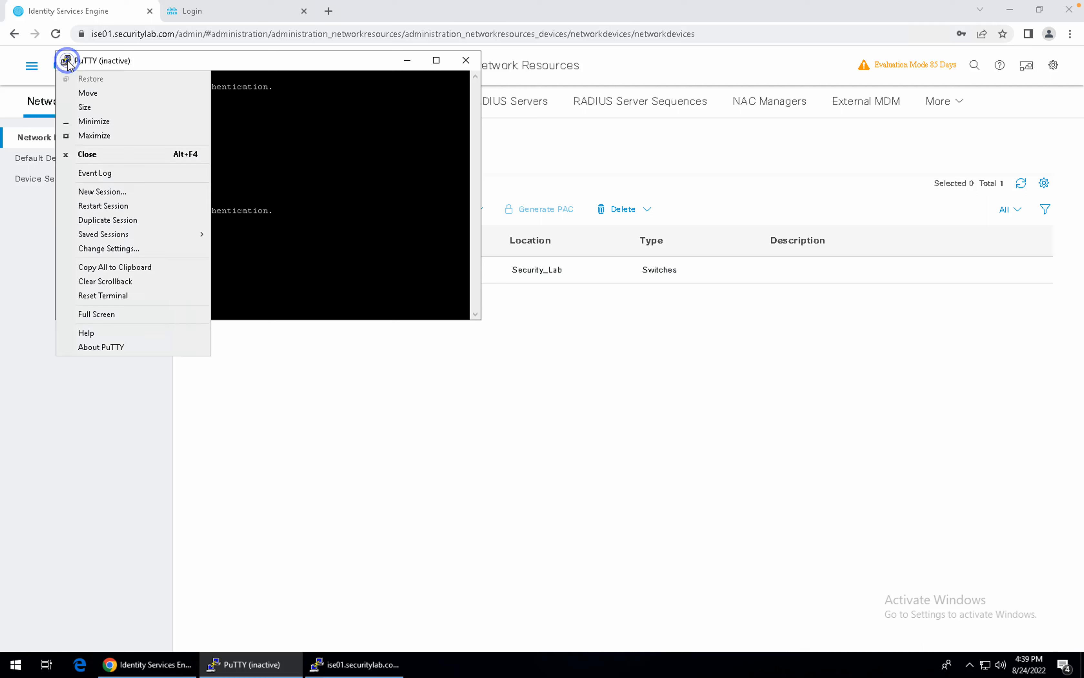
click(113, 206)
Log back into SW03 with the admin username and the switch password.
text(admin)
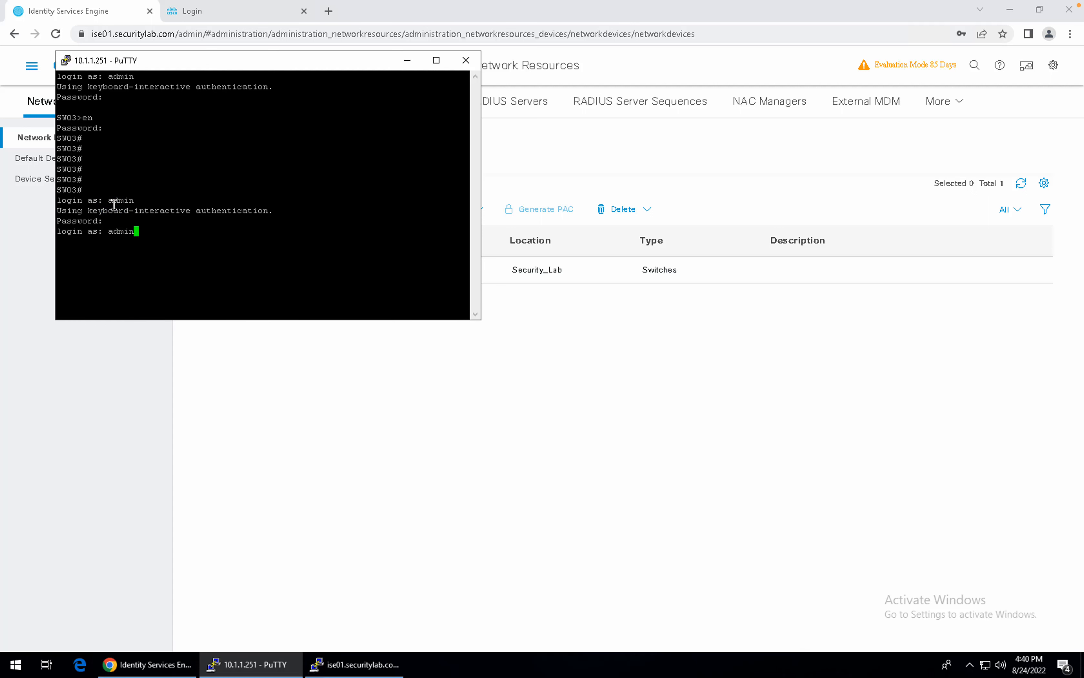
key(Return)
key(ctrl+Left)
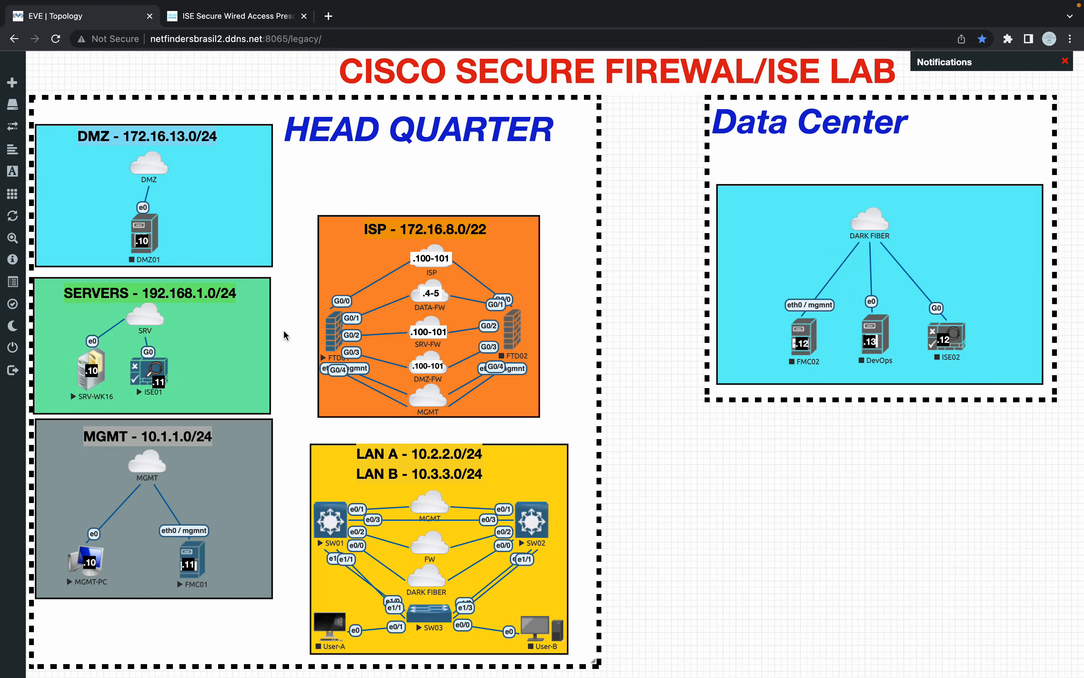
key(ctrl+Right)
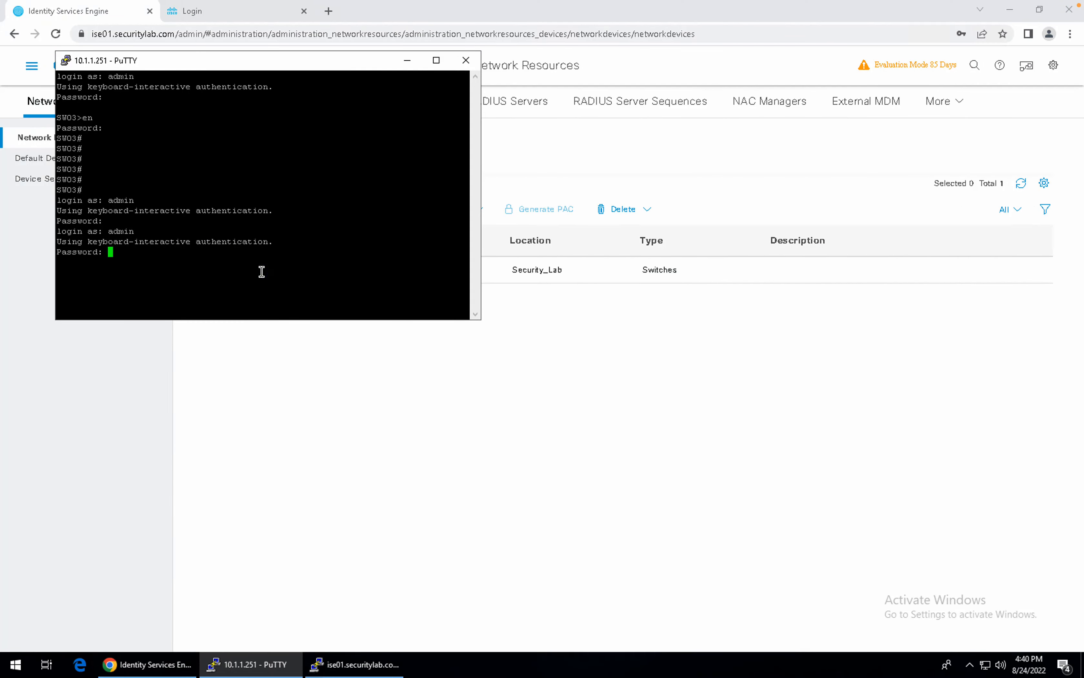
key(Return)
Maximize PuTTY and enter privileged mode on SW03 with 'en' and the enable password.
key(super+Up)
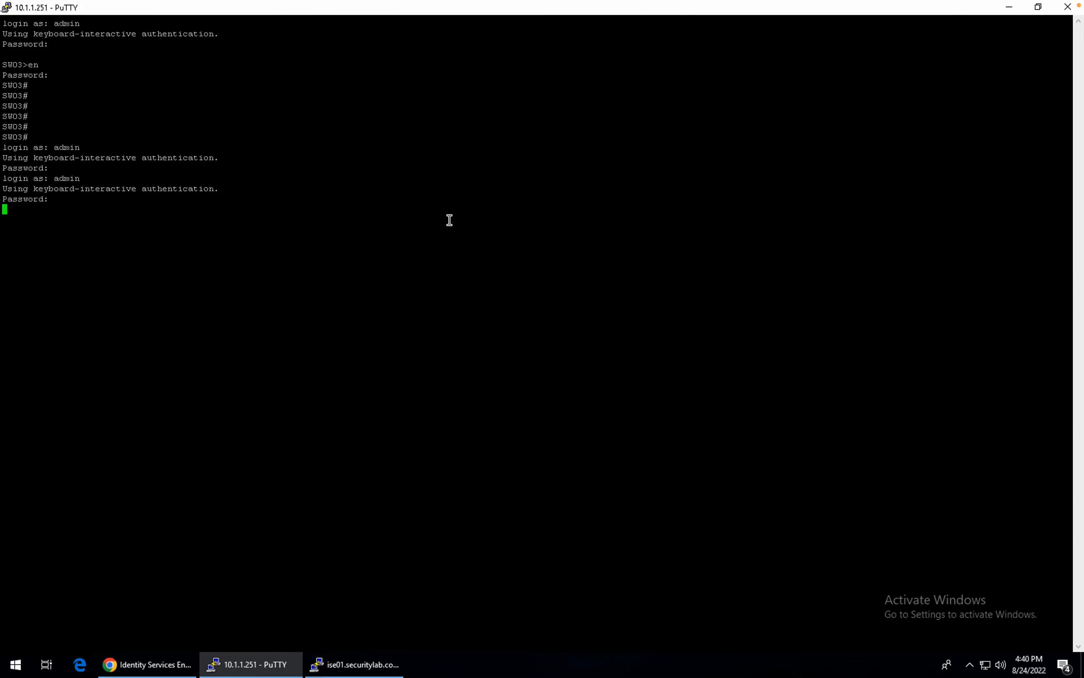
text(en)
key(Return)
key(Return)
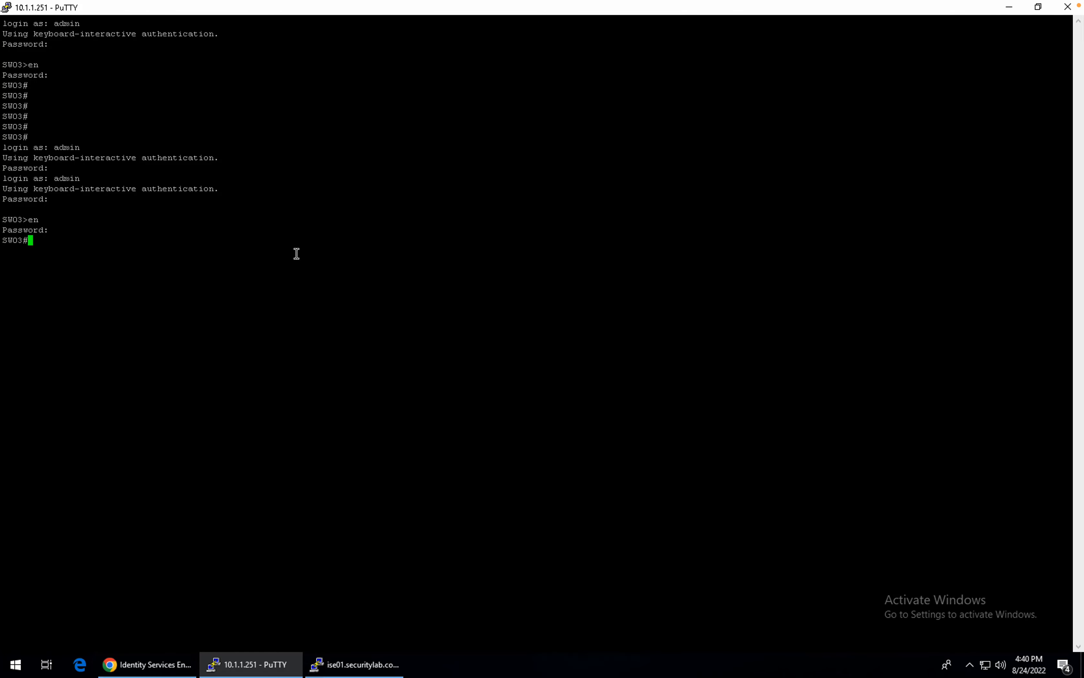
Display SW03's full running configuration with 'sh run', paging to the end.
key(Return)
key(Return)
key(Return)
key(Return)
text(sh run)
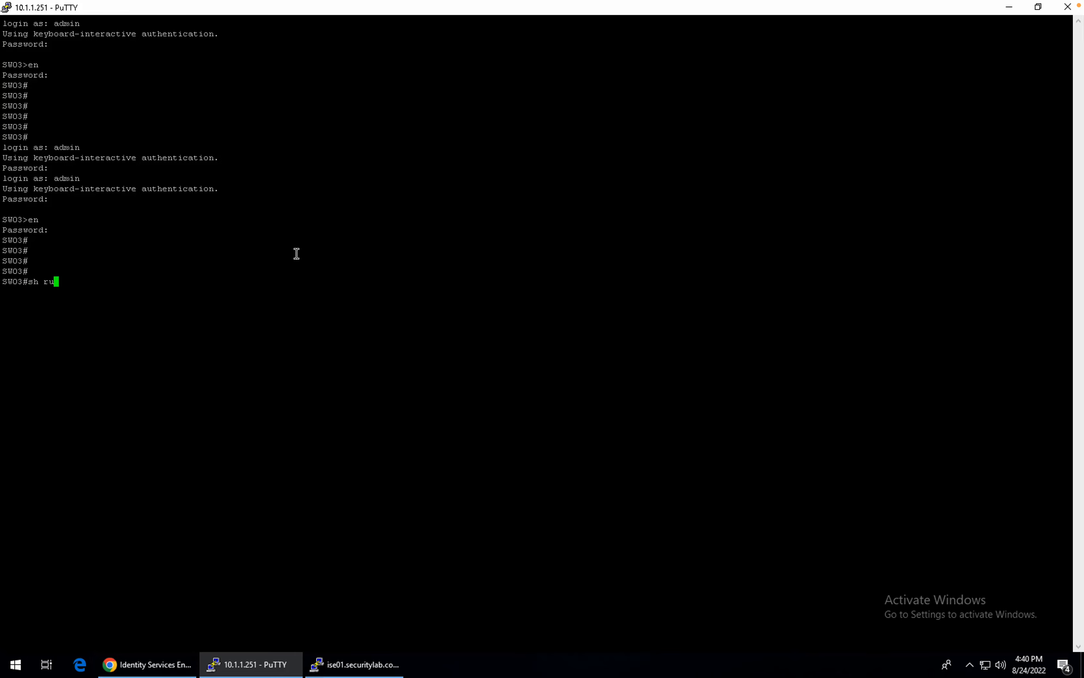
key(Return)
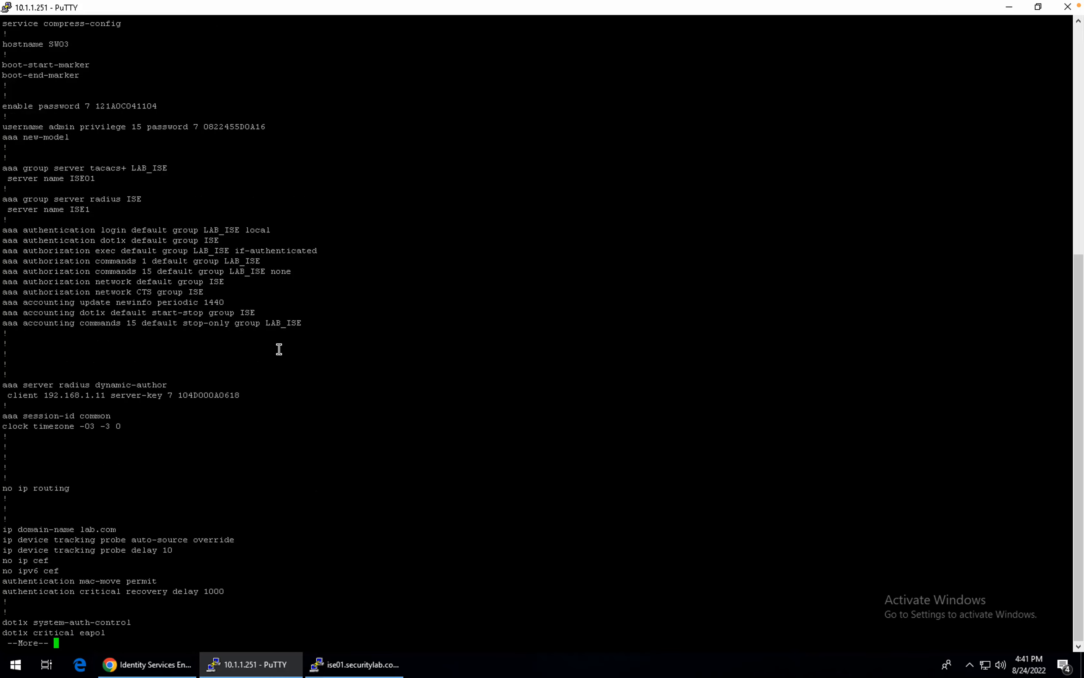
key(space)
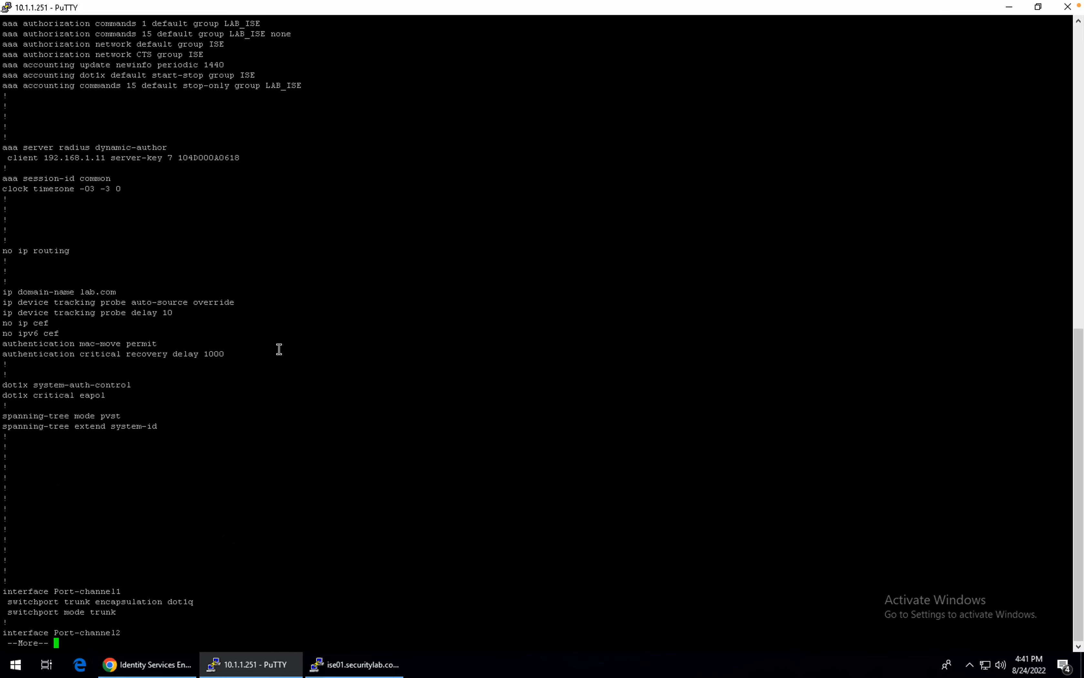
key(space)
key(space)
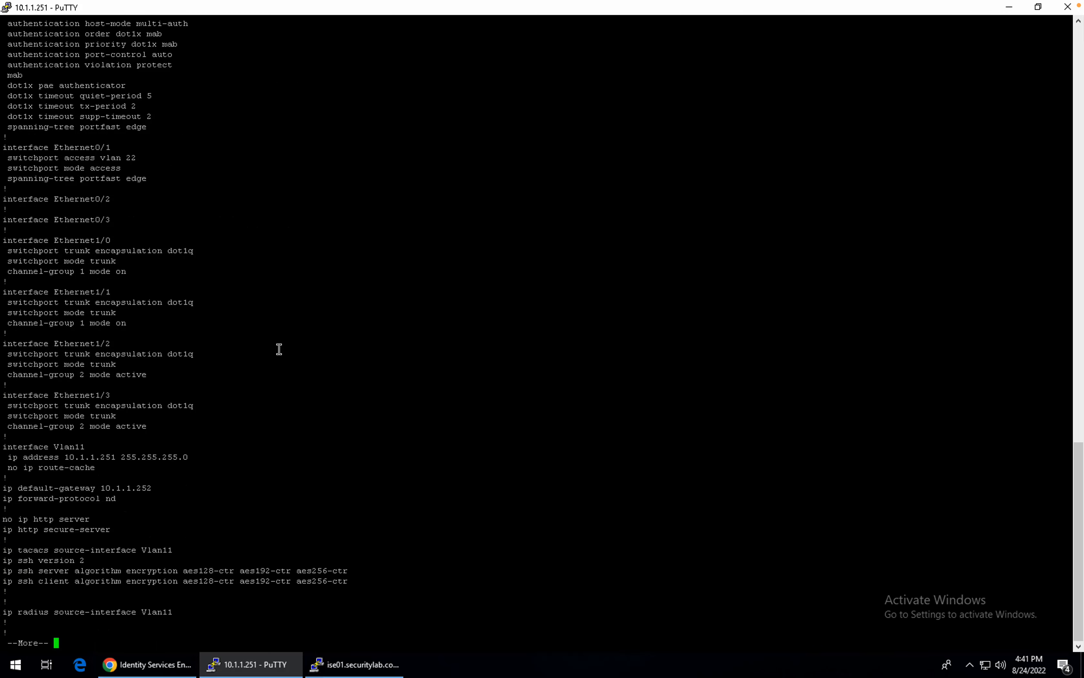
key(space)
key(space)
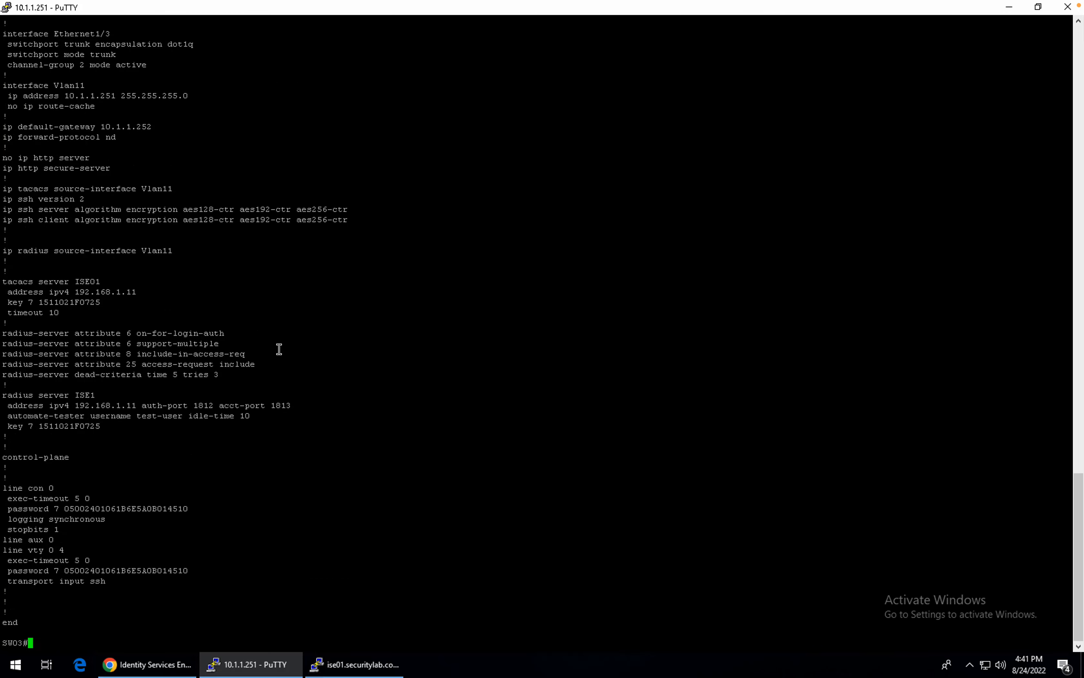
key(Return)
key(Return)
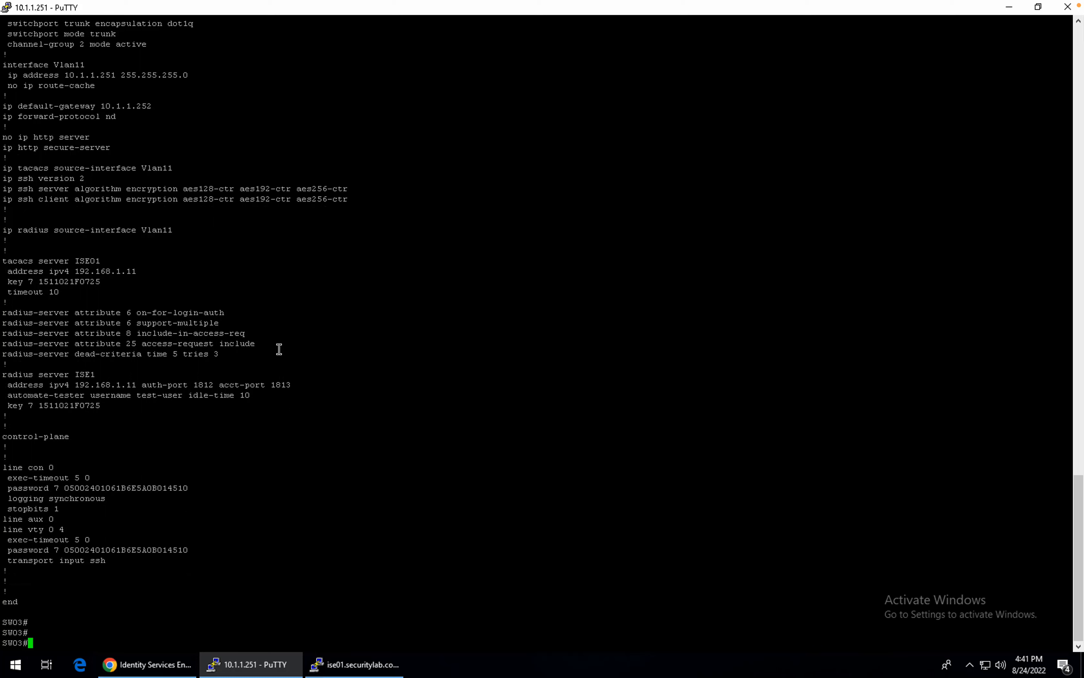
key(Return)
key(Return)
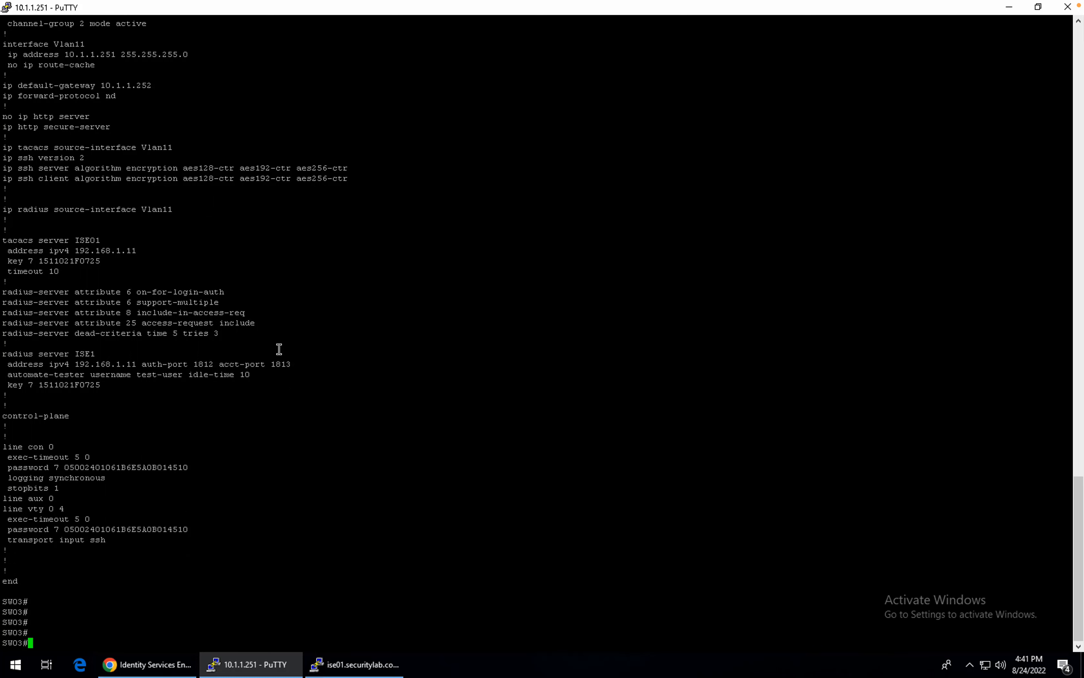
click(166, 662)
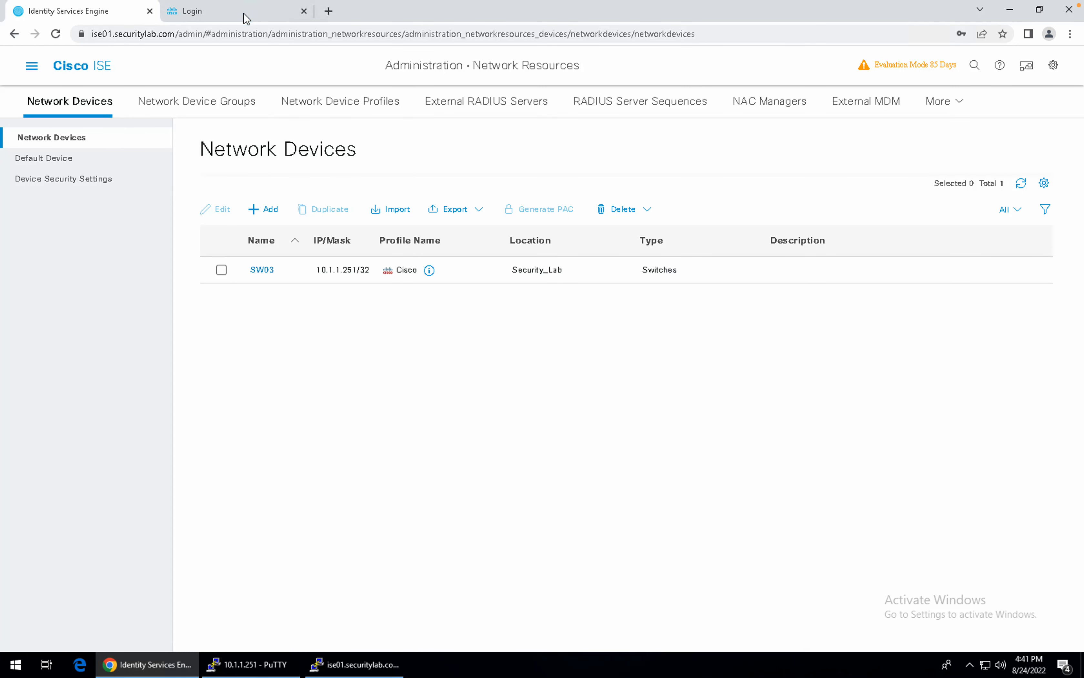
Log into Firepower Management Center and accept the login banner.
click(224, 12)
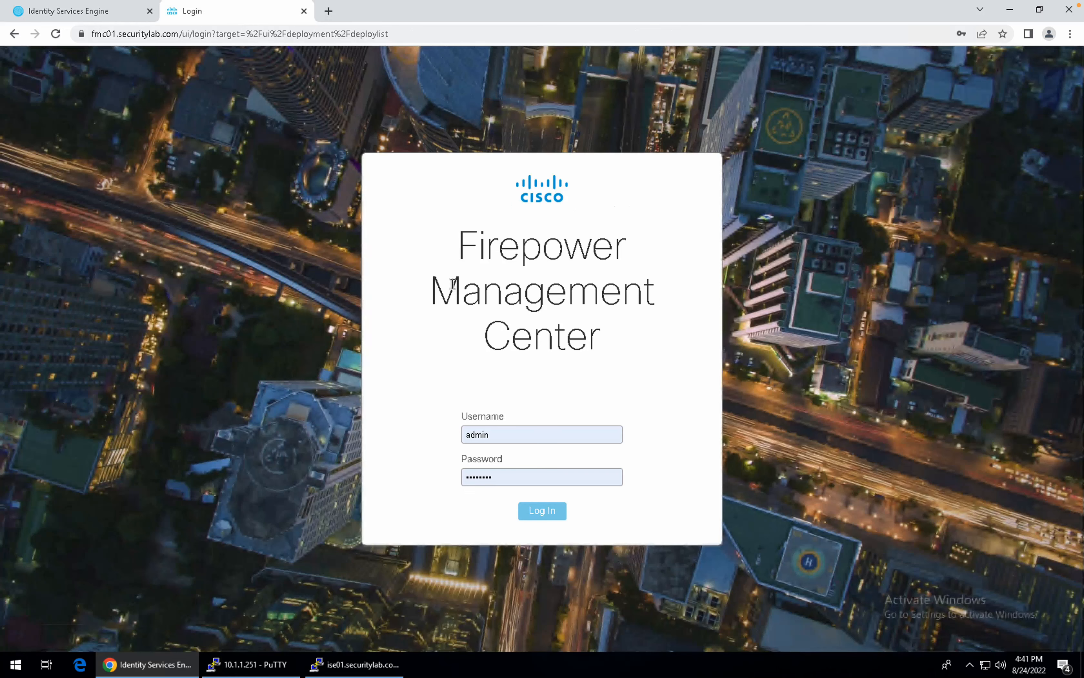
click(551, 514)
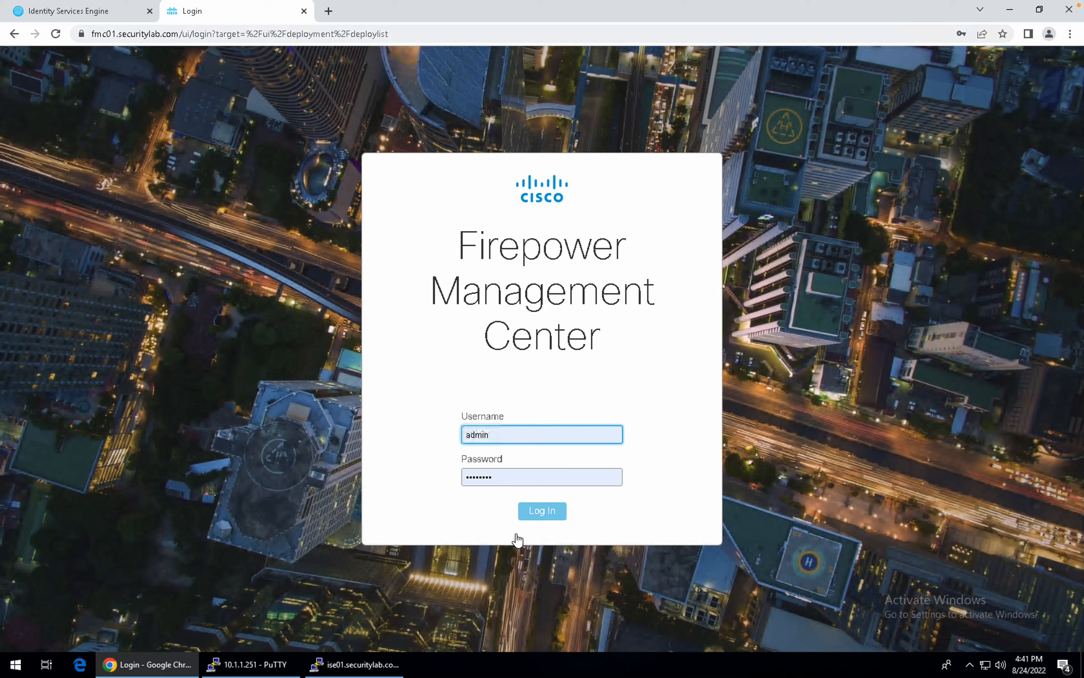
click(542, 515)
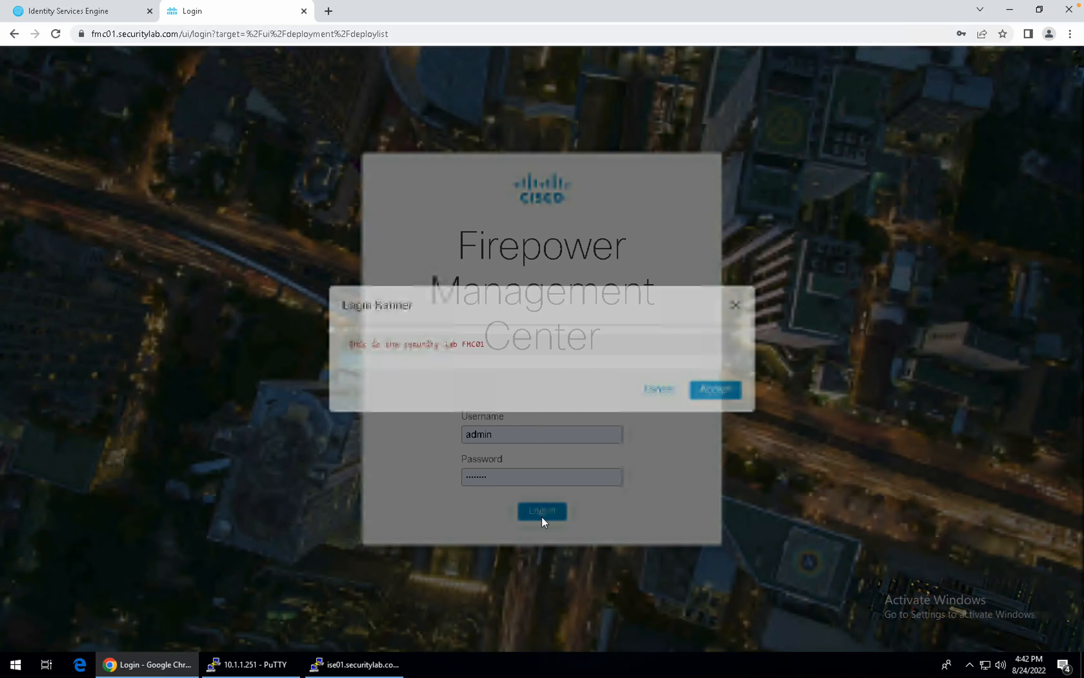
click(709, 391)
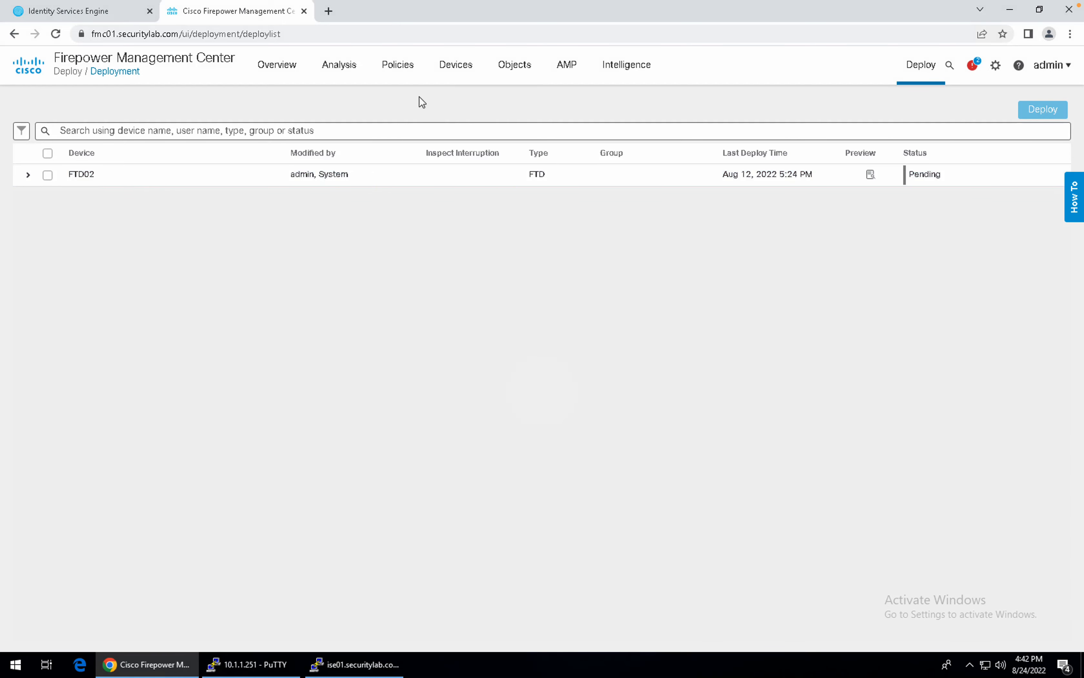
Open Security Lab Policy from Policies > Access Control for editing and select rule 8.
click(398, 67)
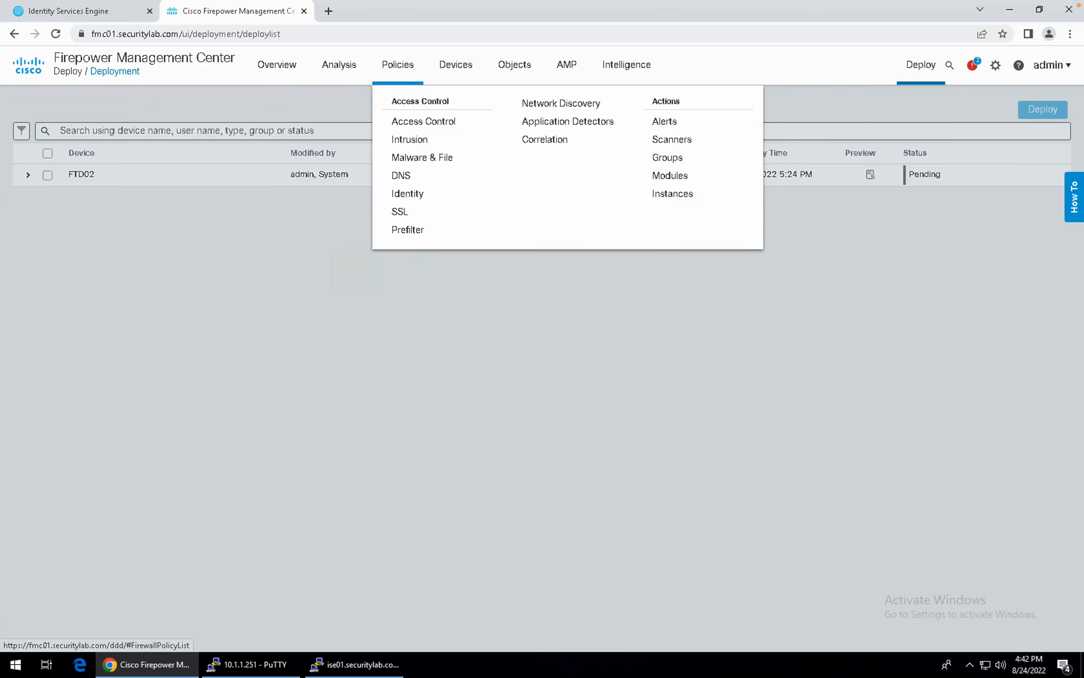
click(417, 120)
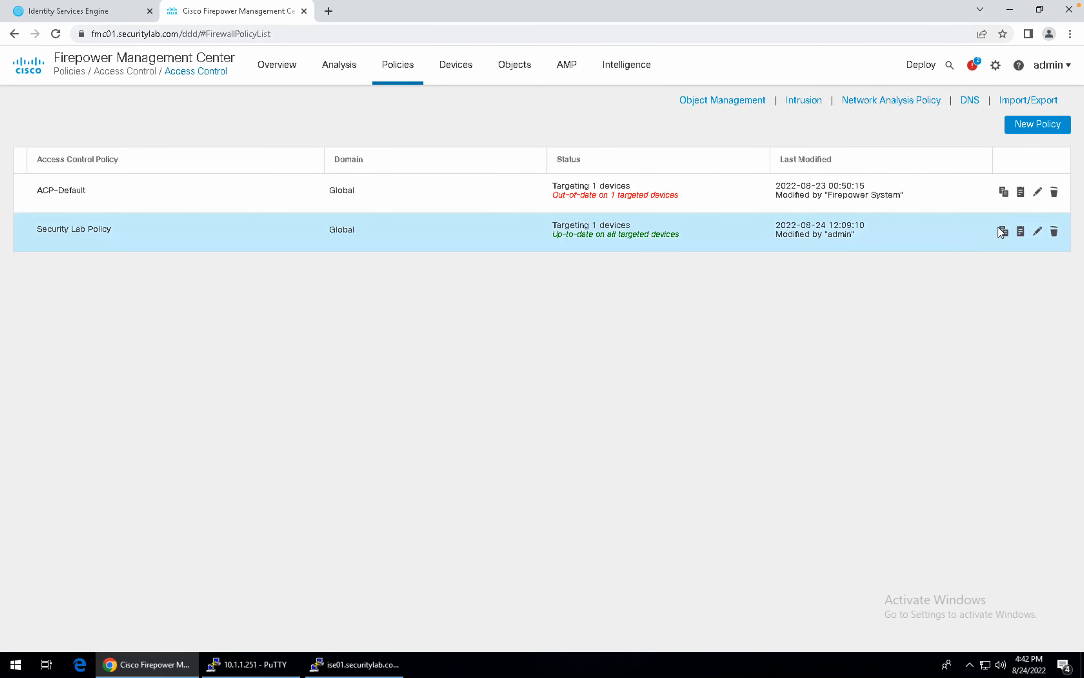
click(1037, 234)
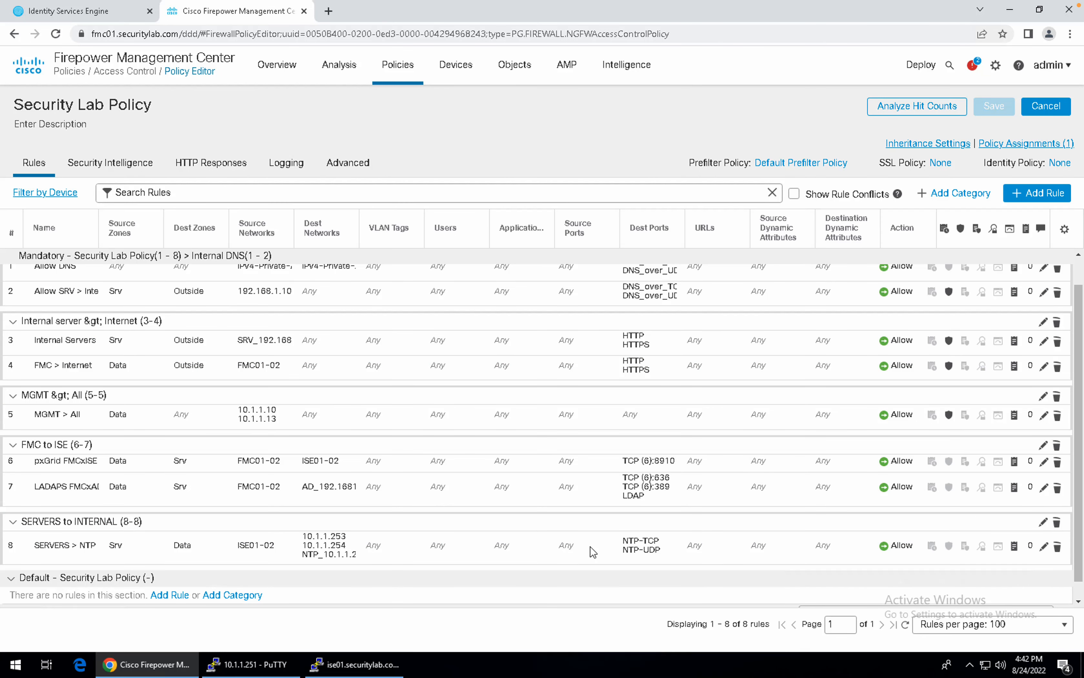
click(591, 547)
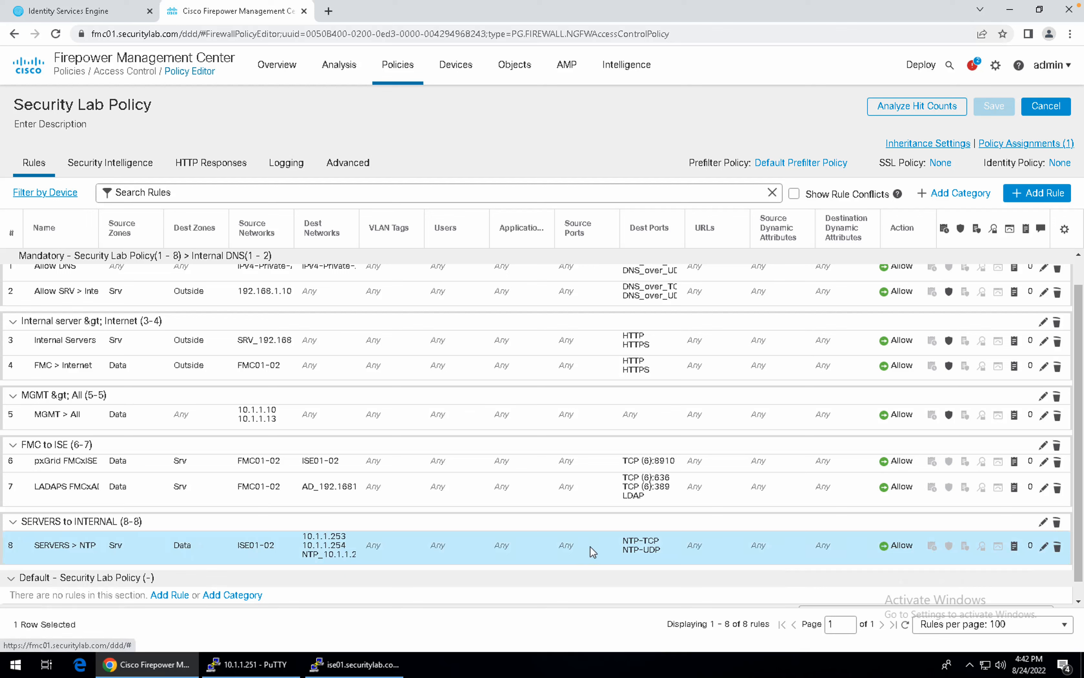
Copy the SERVERS > NTP rule within the same policy and paste it below rule 8.
right_click(590, 546)
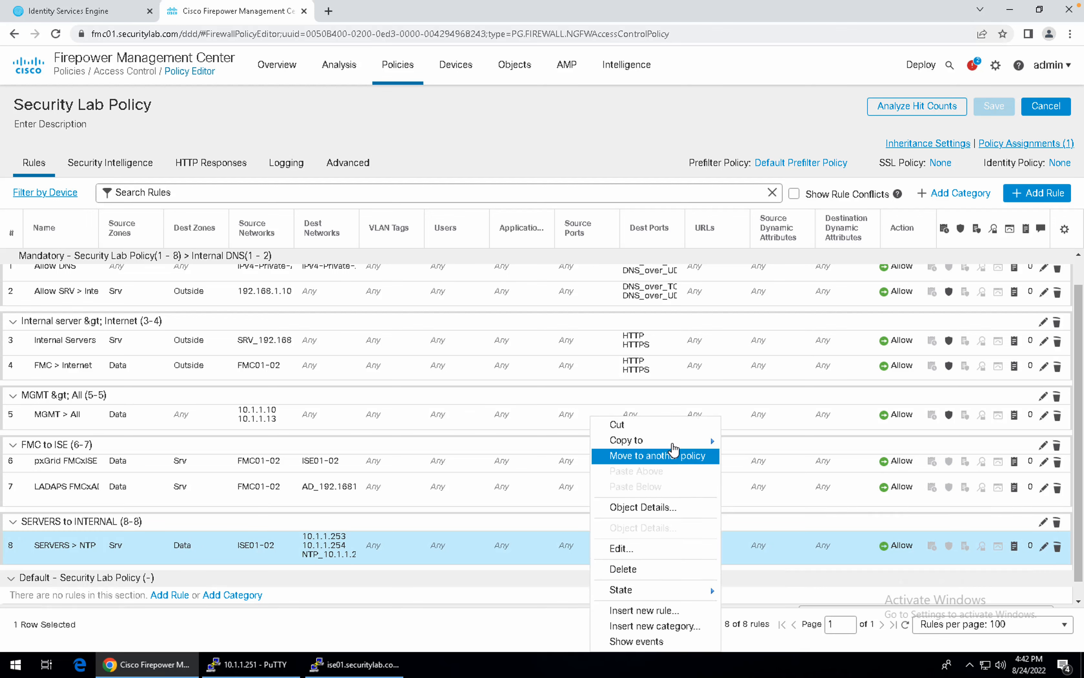
mouse_move(672, 441)
click(743, 444)
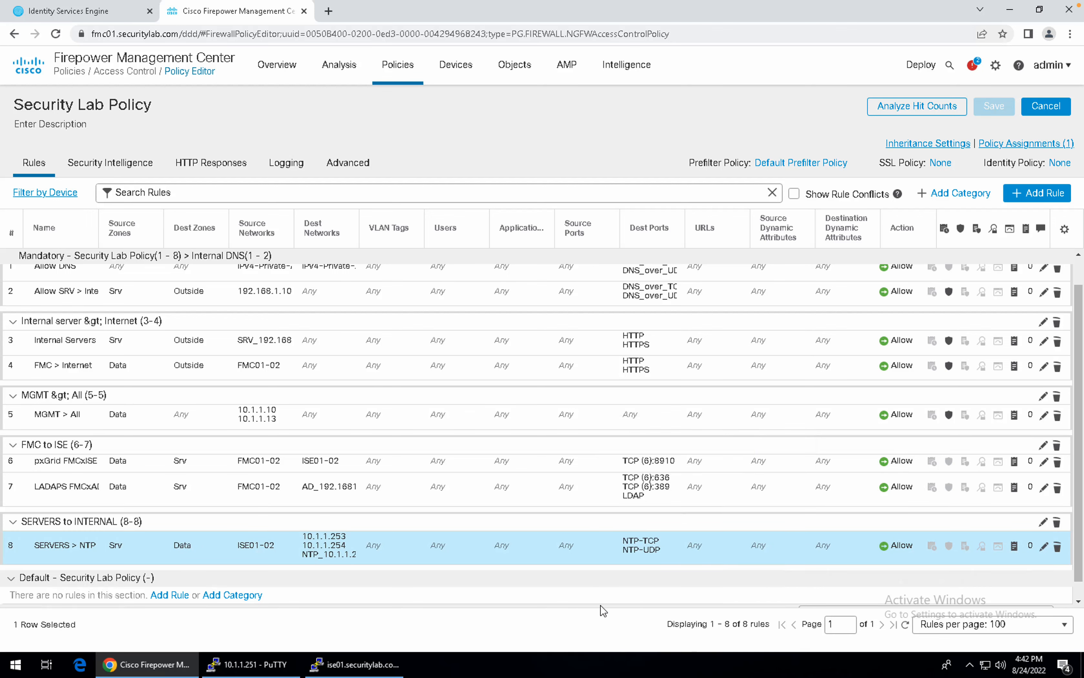
right_click(551, 564)
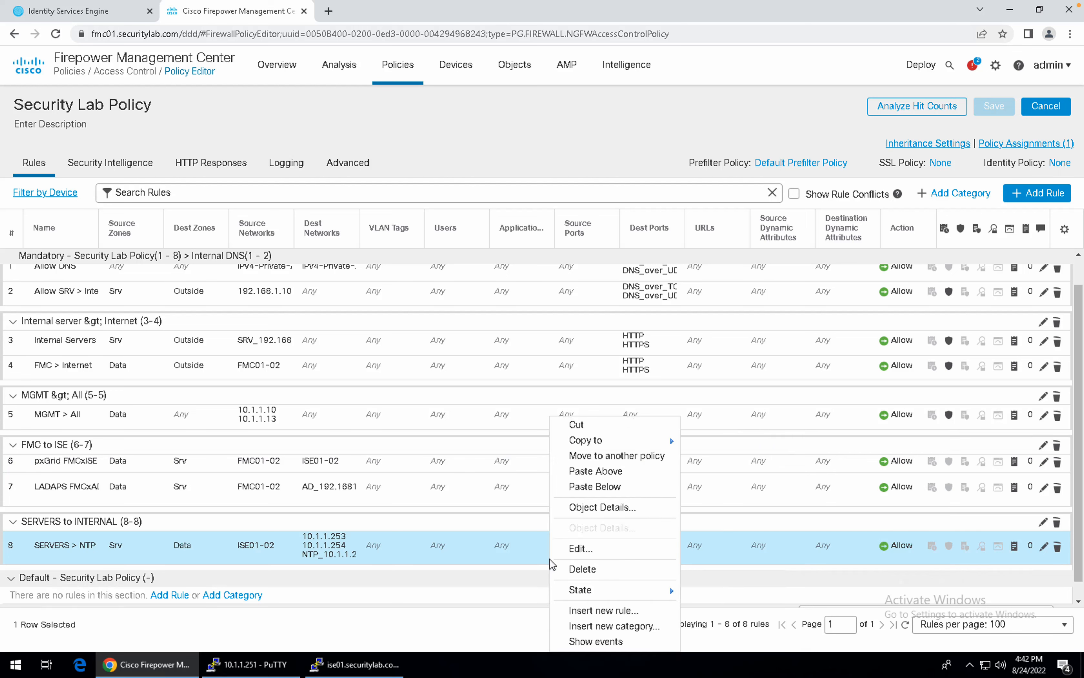
mouse_move(663, 443)
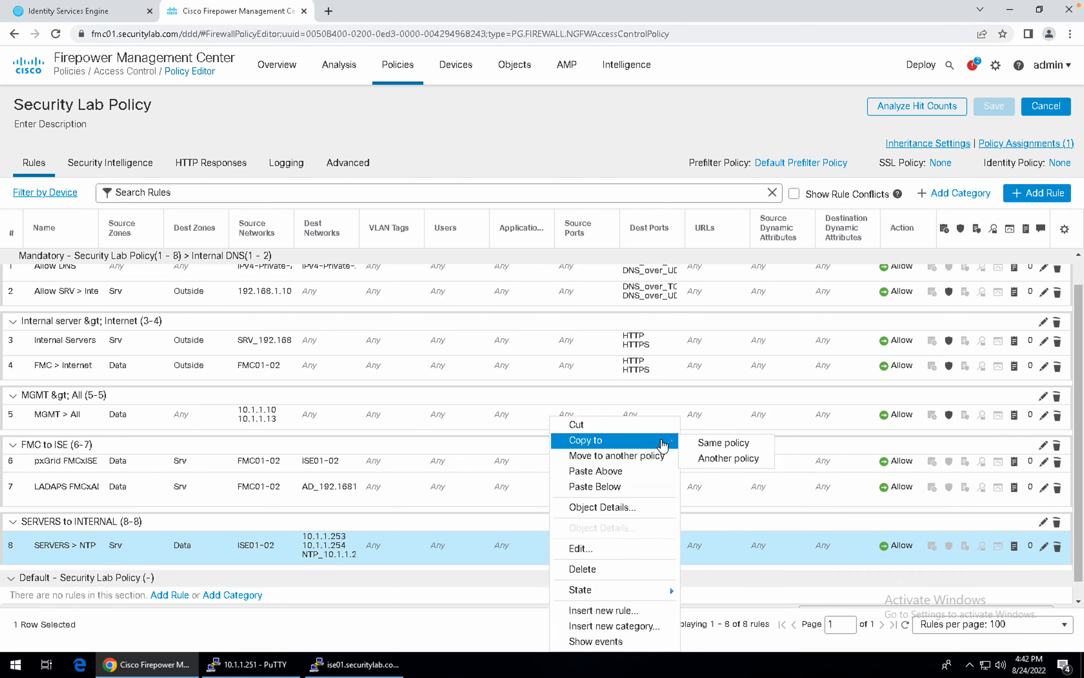
click(626, 488)
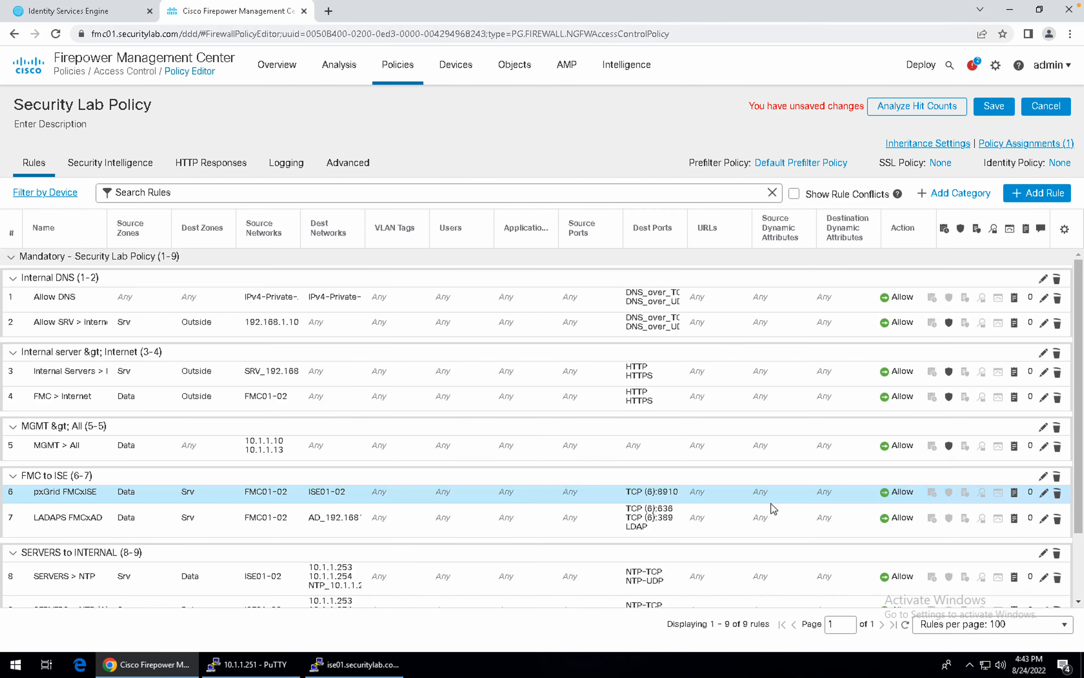
Select the new rule 9, SERVERS > NTP (1), for editing.
scroll(771, 503, down, 2)
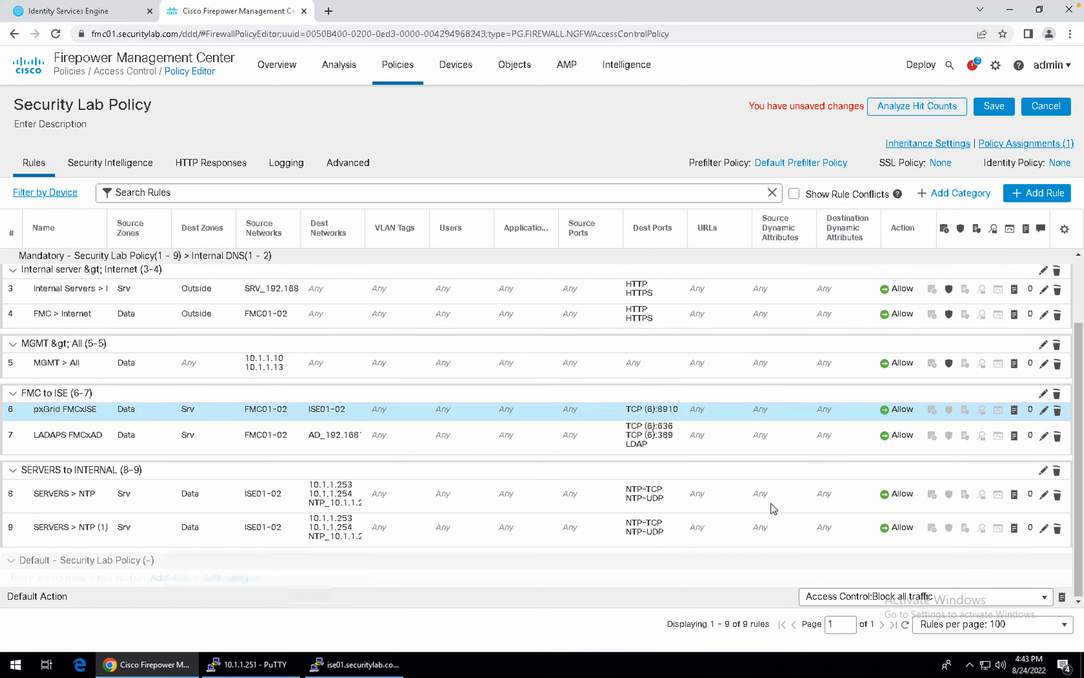
click(998, 517)
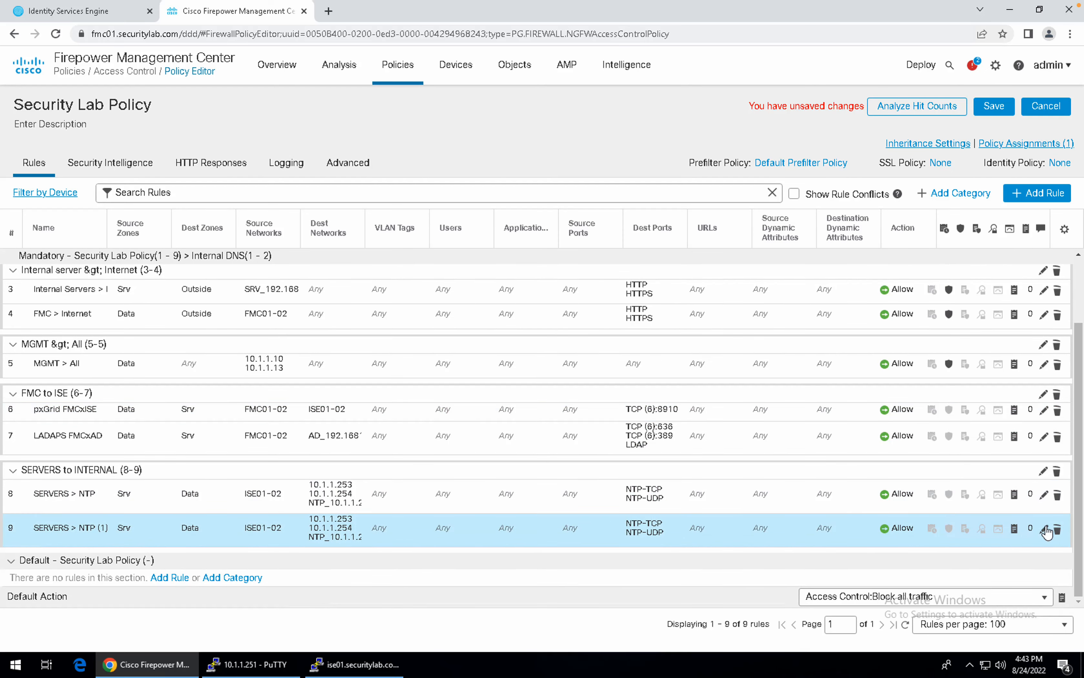
click(1045, 530)
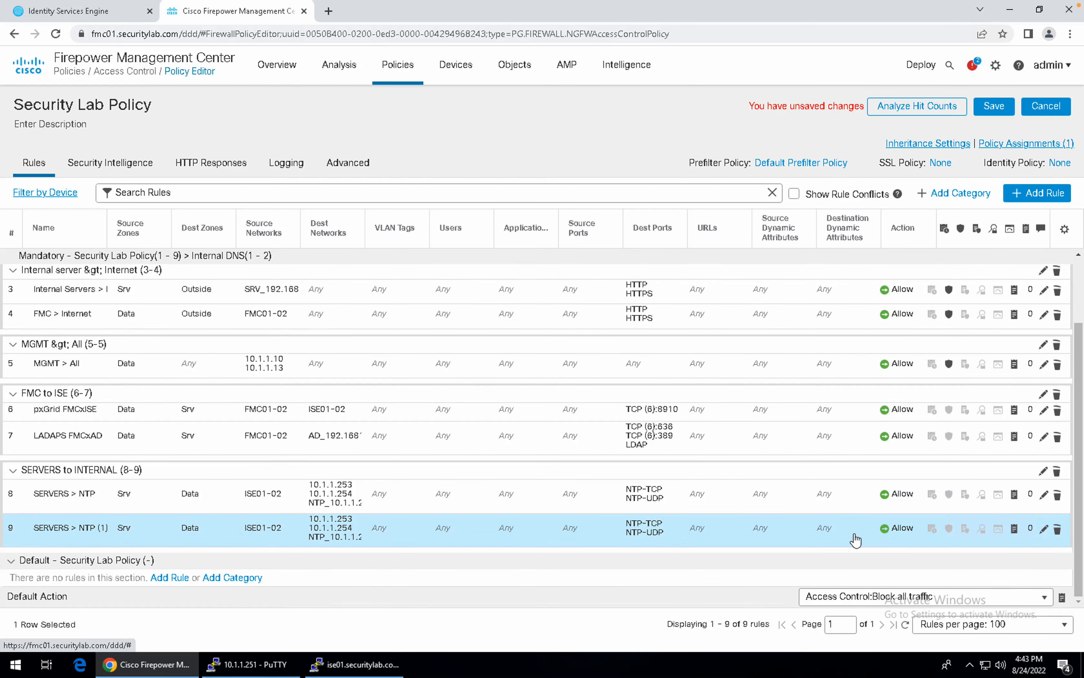
Replace the copied rule's zones with source zone Data and destination zone Srv.
double_click(688, 521)
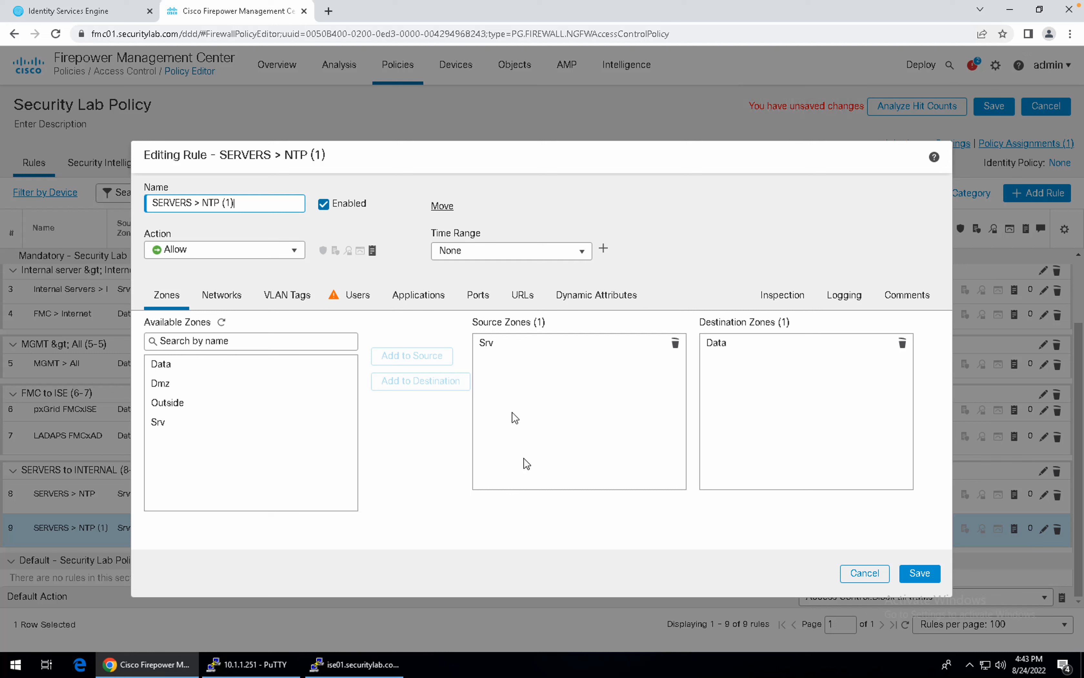
click(676, 343)
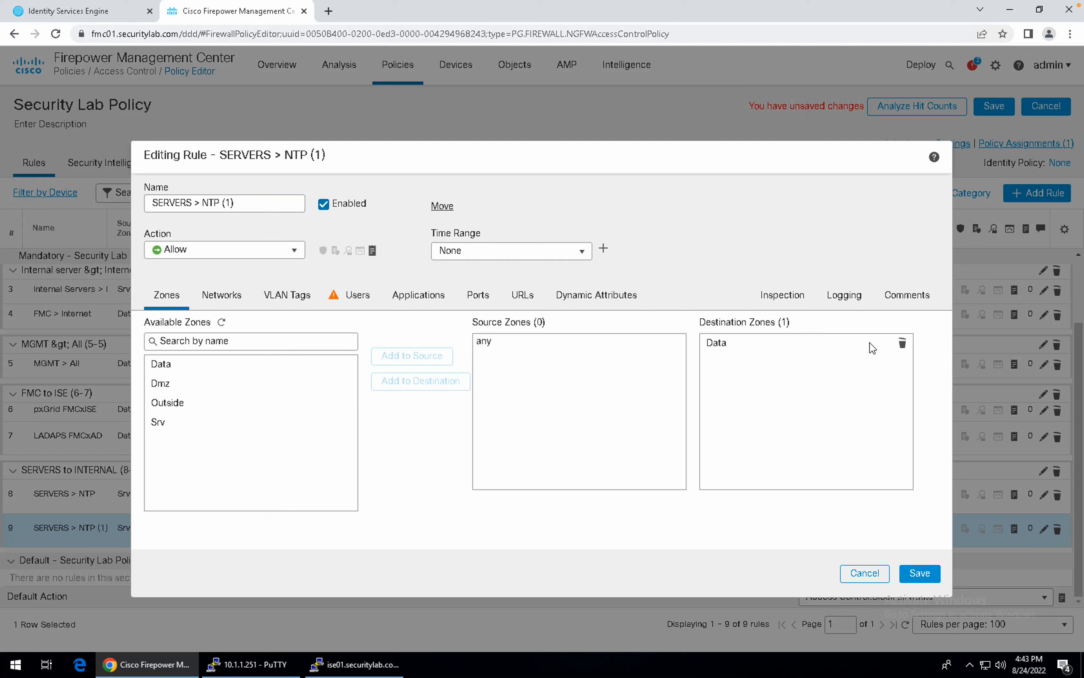
click(903, 342)
click(226, 365)
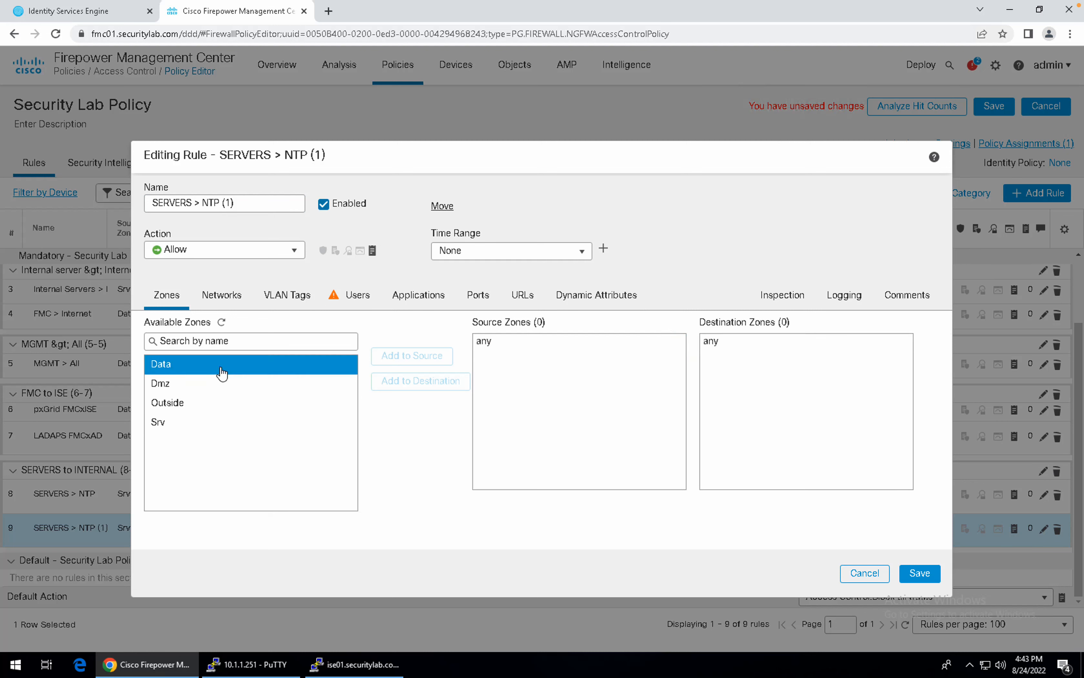
click(383, 355)
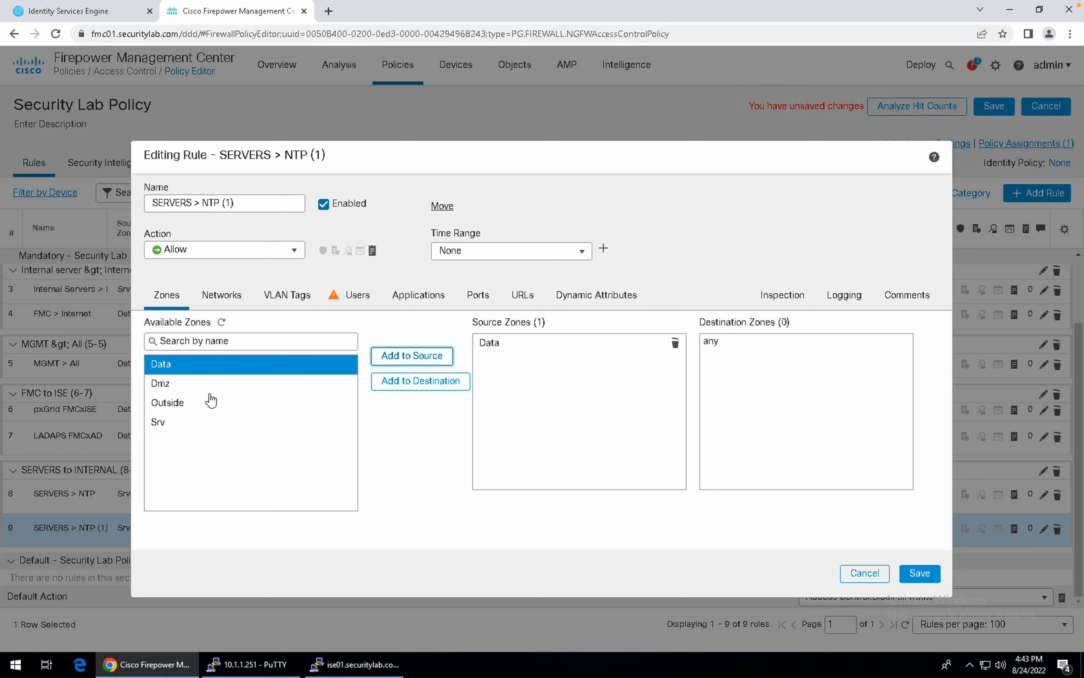
ctrl+click(201, 388)
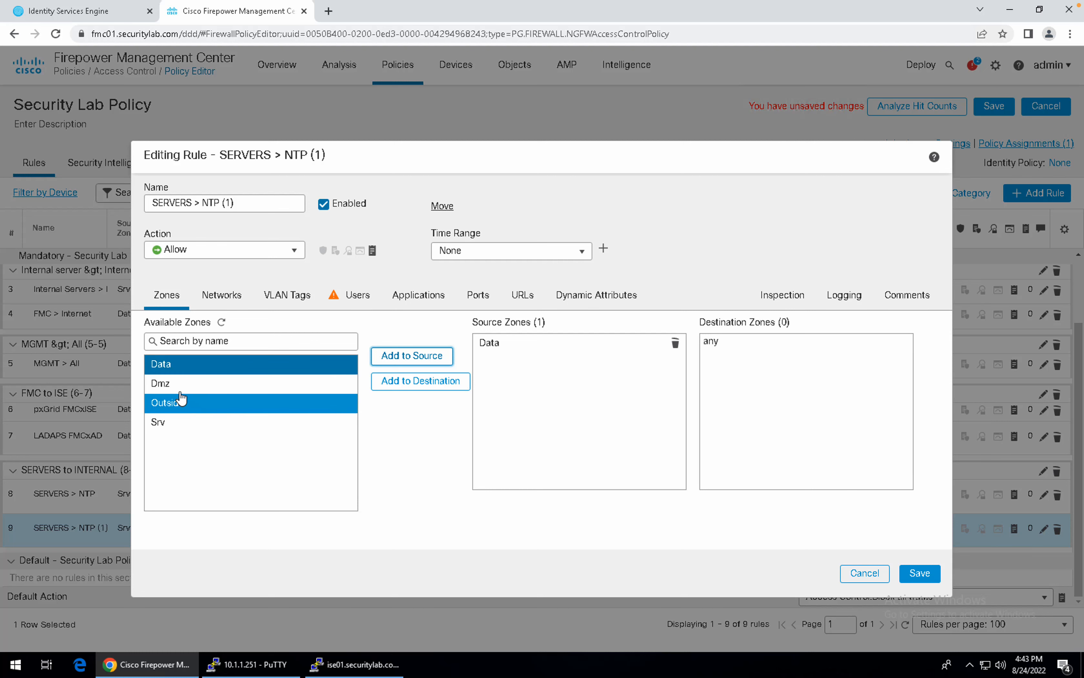
click(171, 419)
click(399, 380)
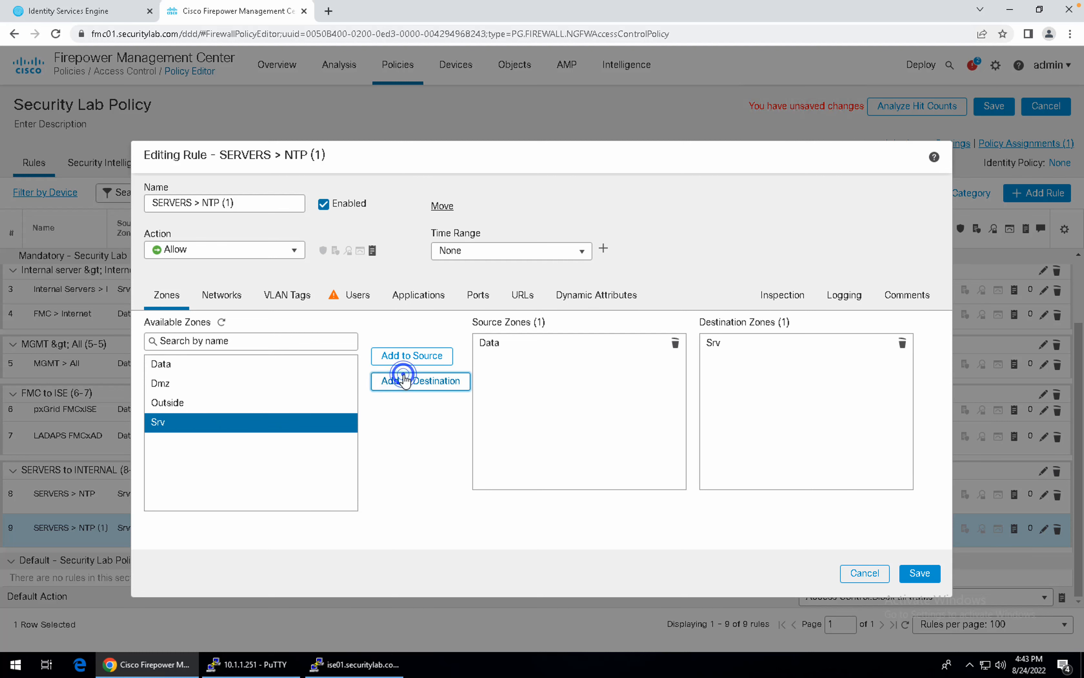
click(235, 300)
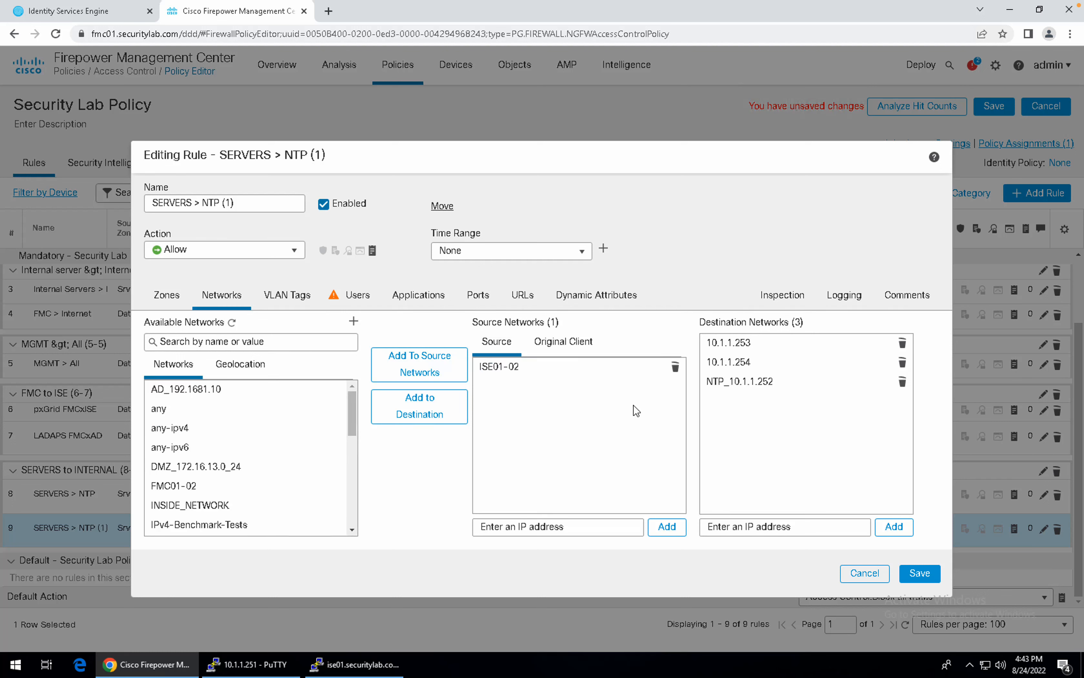
Replace the rule's source network ISE01-02 with 10.1.1.251.
click(675, 369)
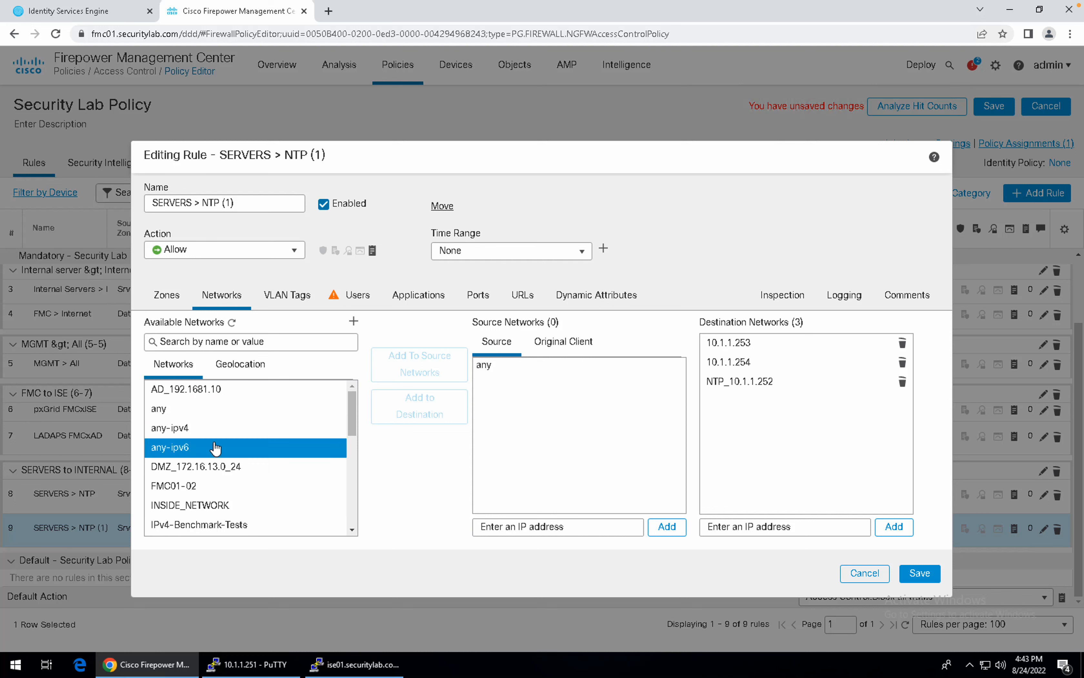
click(541, 534)
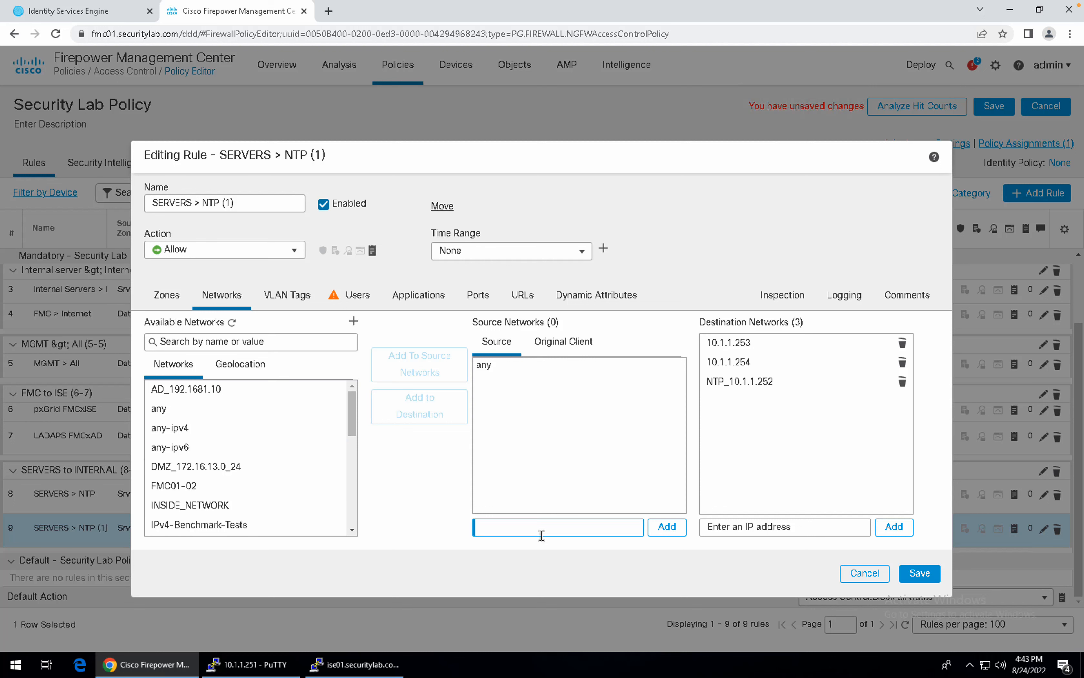
text(10.1.1.251)
click(662, 528)
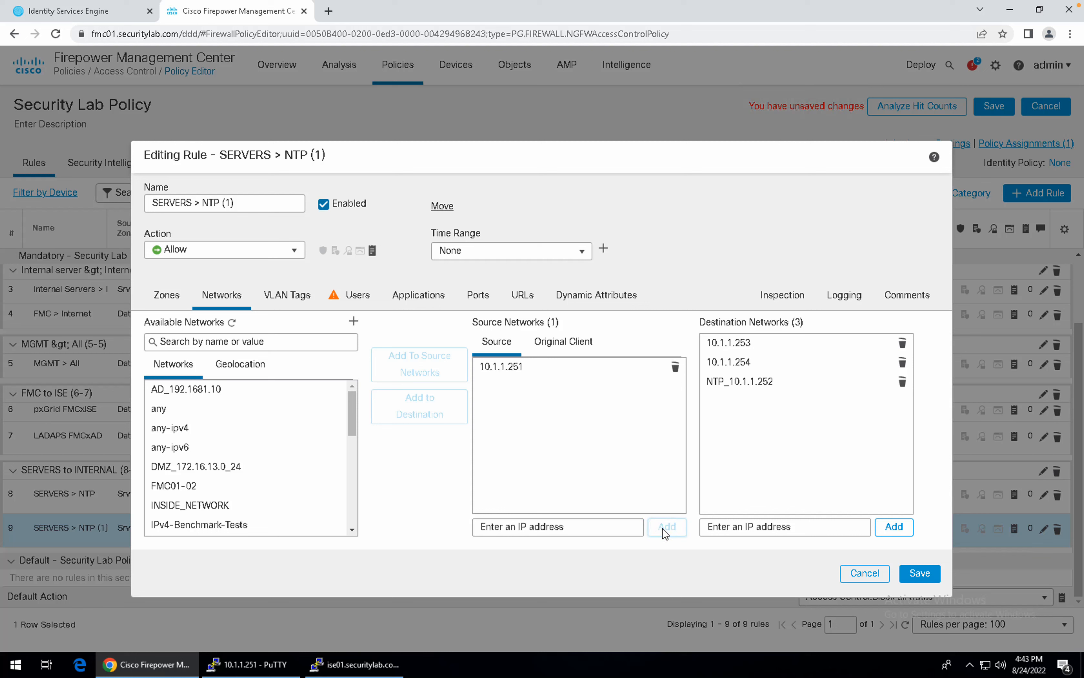
Replace the three destination networks with 192.168.1.11.
click(903, 384)
click(902, 363)
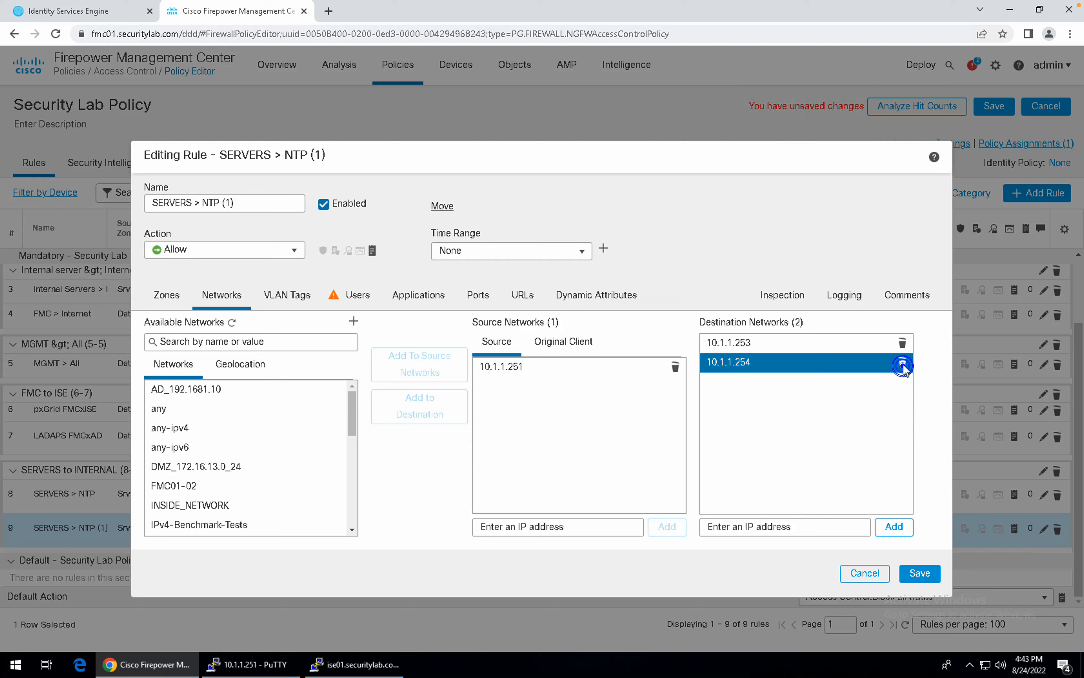
click(903, 344)
click(775, 522)
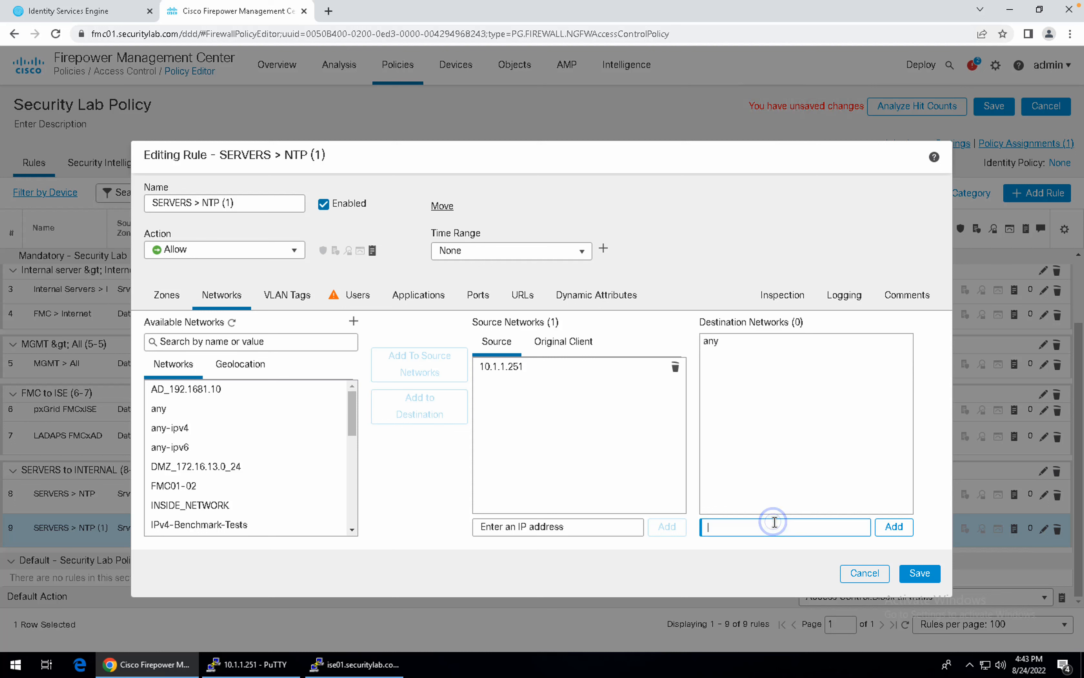
text(192.168.1.11)
click(878, 526)
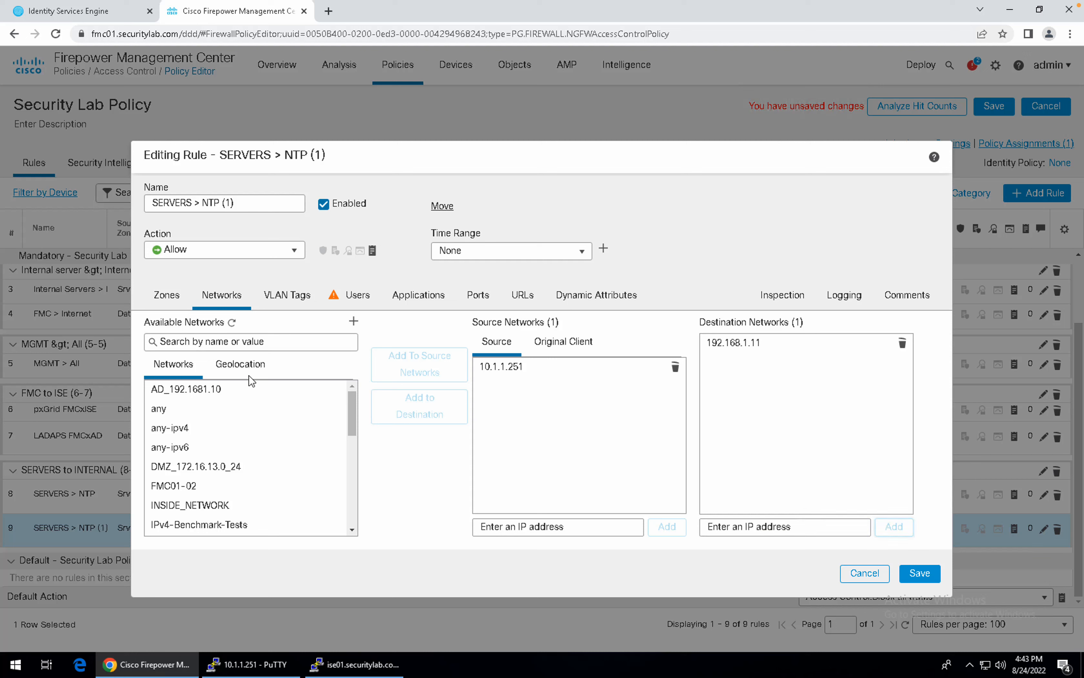
click(483, 296)
Remove the NTP-TCP and NTP-UDP destination ports from the rule.
click(904, 345)
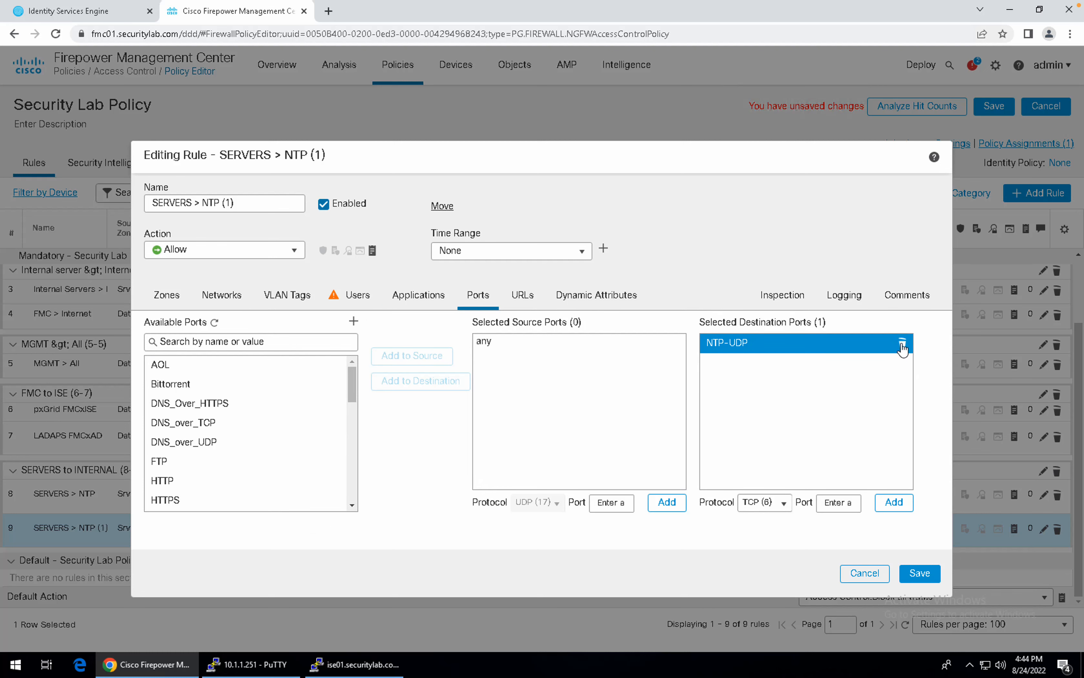
click(902, 345)
click(321, 341)
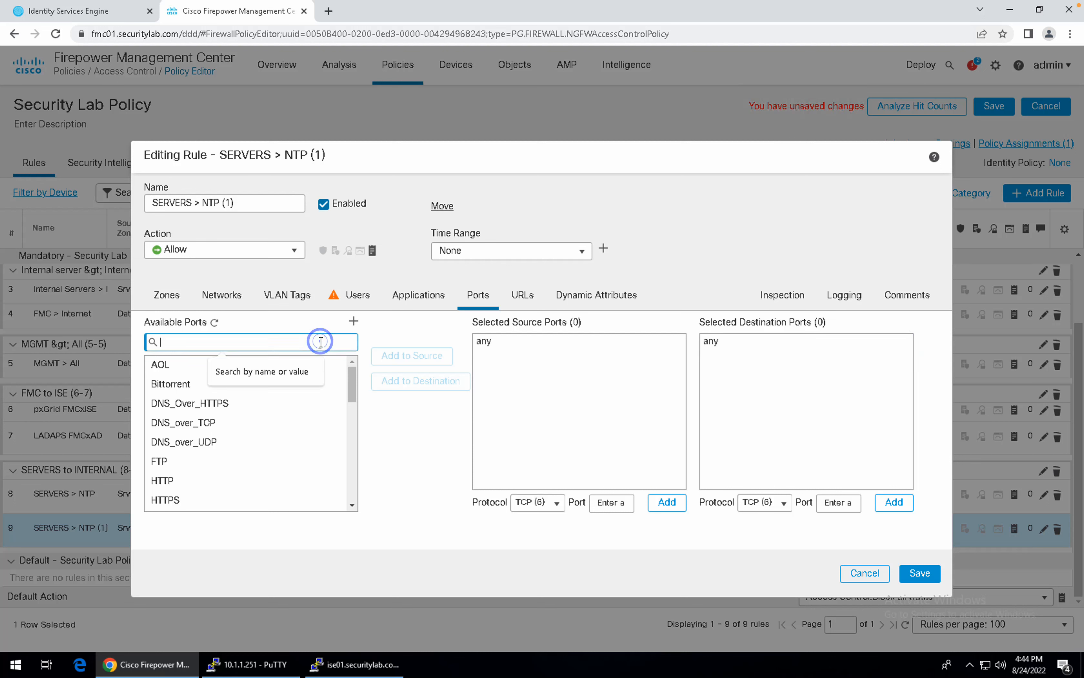
text(1812)
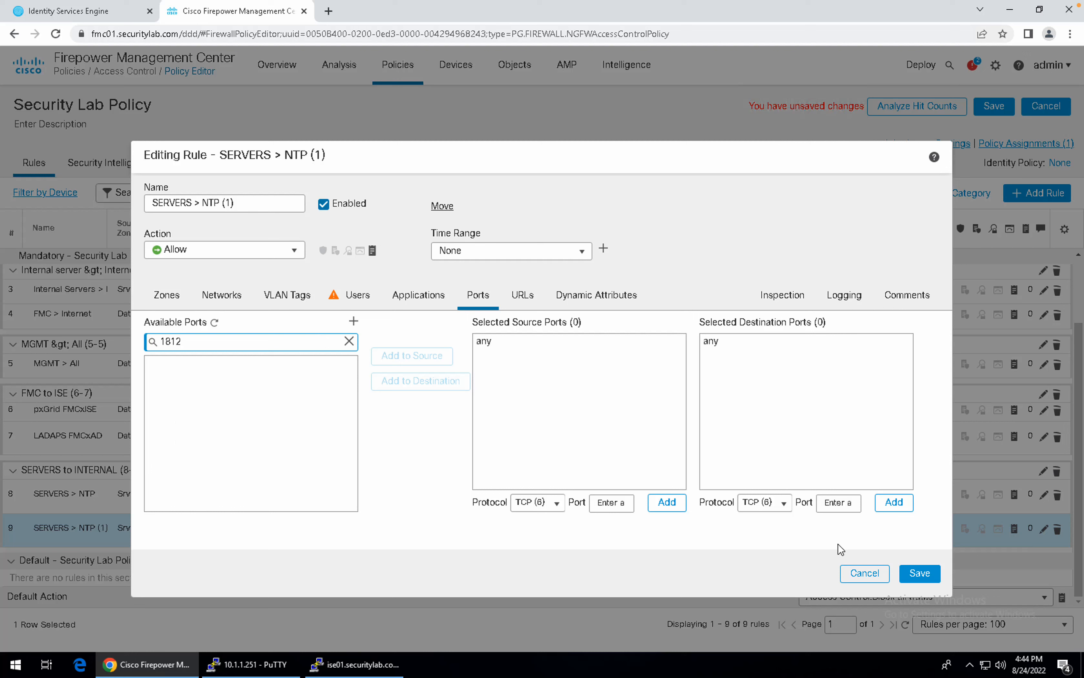
Add UDP (17) port 1812 as a destination port.
click(836, 503)
click(787, 500)
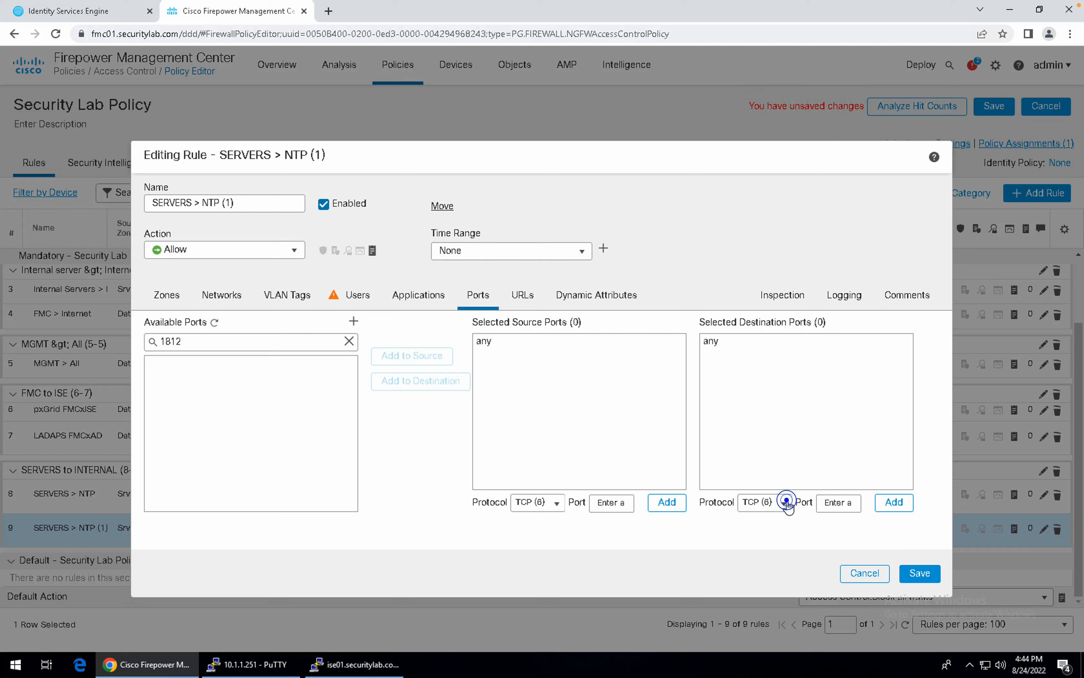
click(787, 505)
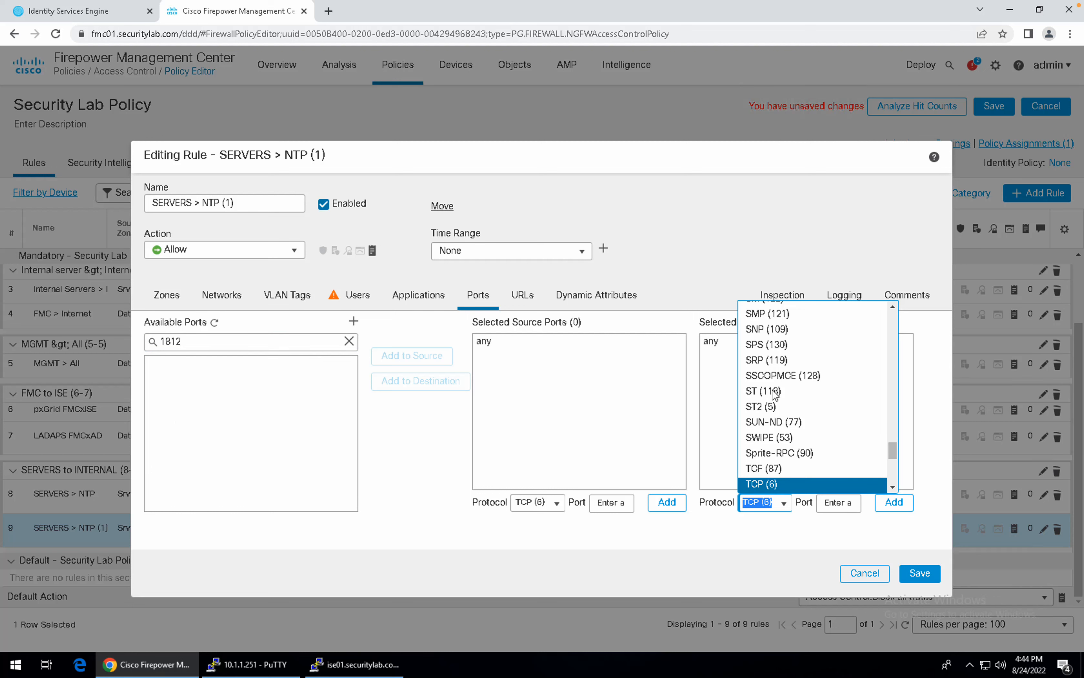
text(u)
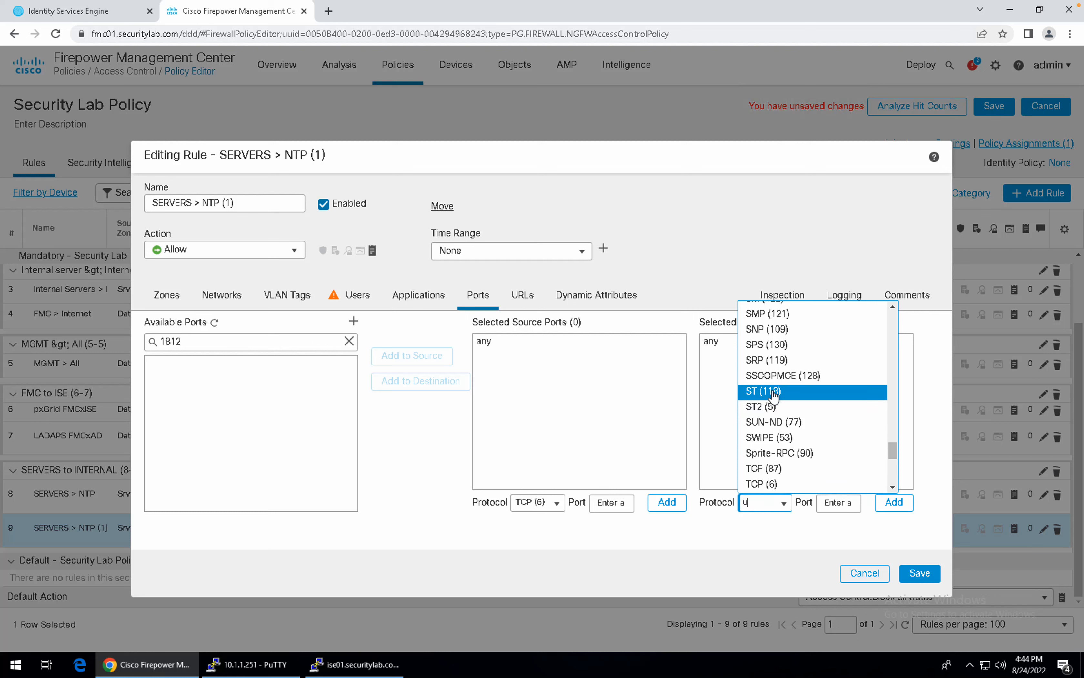
key(Return)
click(832, 505)
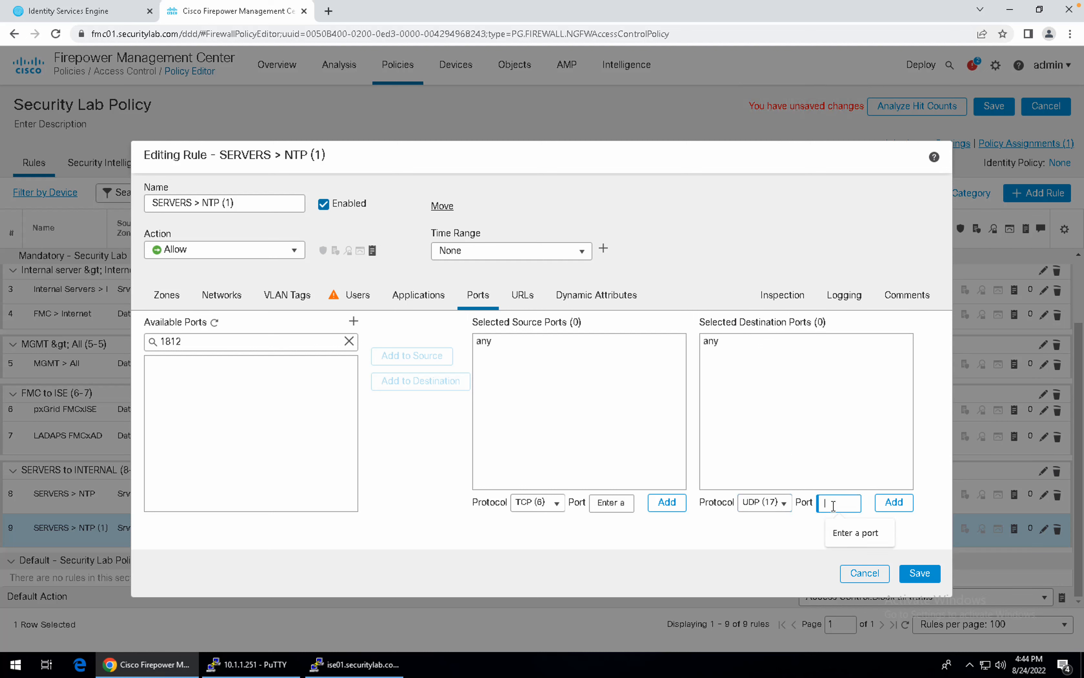
text(1812)
click(895, 501)
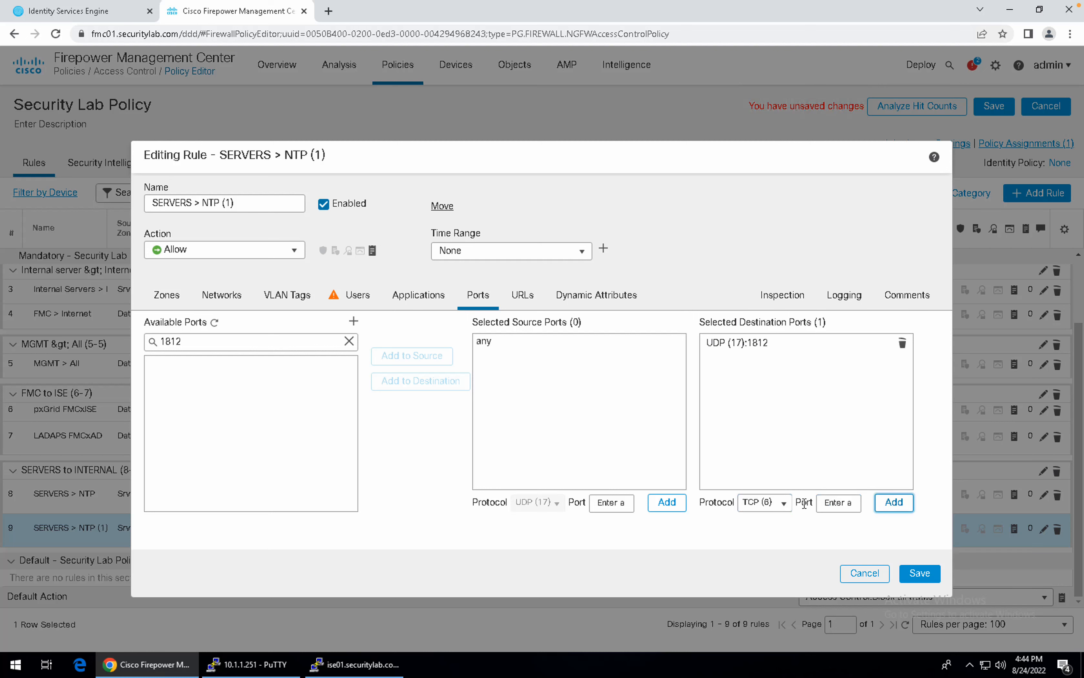
Add UDP (17) port 1813 as a second destination port.
click(753, 503)
text(udp)
click(777, 315)
click(835, 504)
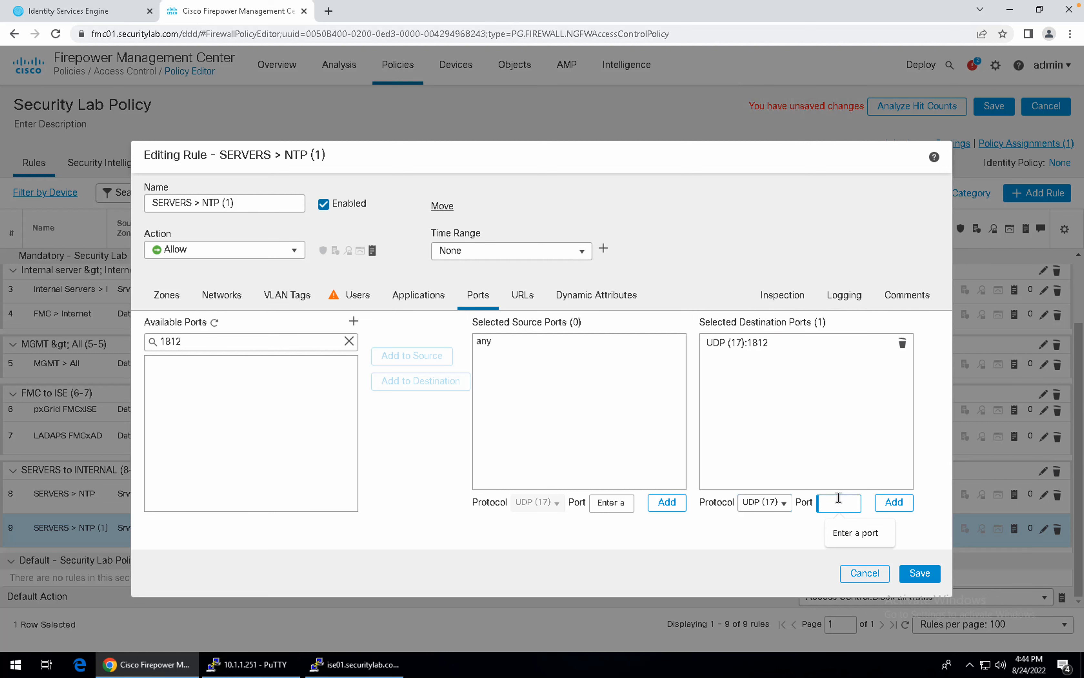
text(1813)
click(894, 503)
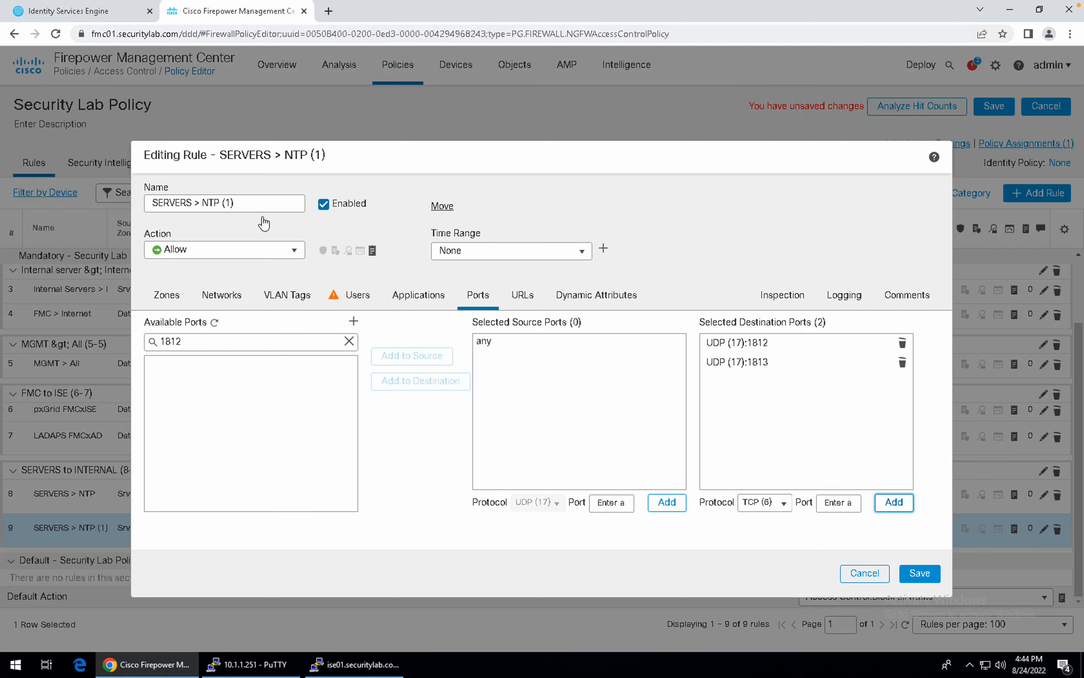
drag(249, 205, 95, 206)
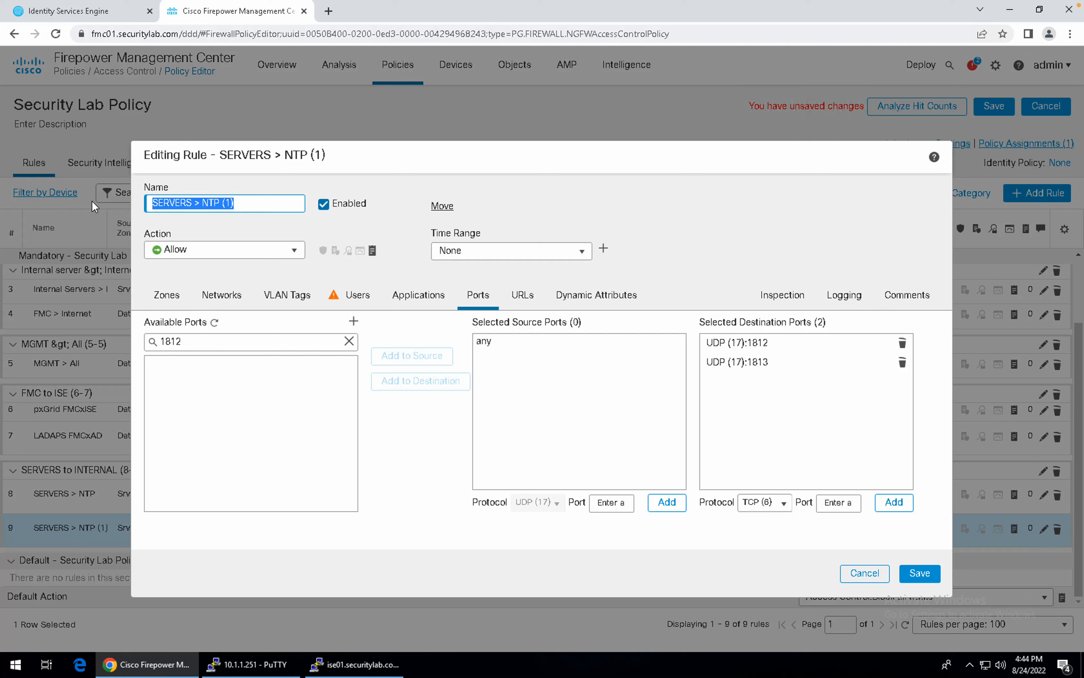
Rename the rule to SWitch > ISE, turn off Log at End of Connection, and save it.
text(S)
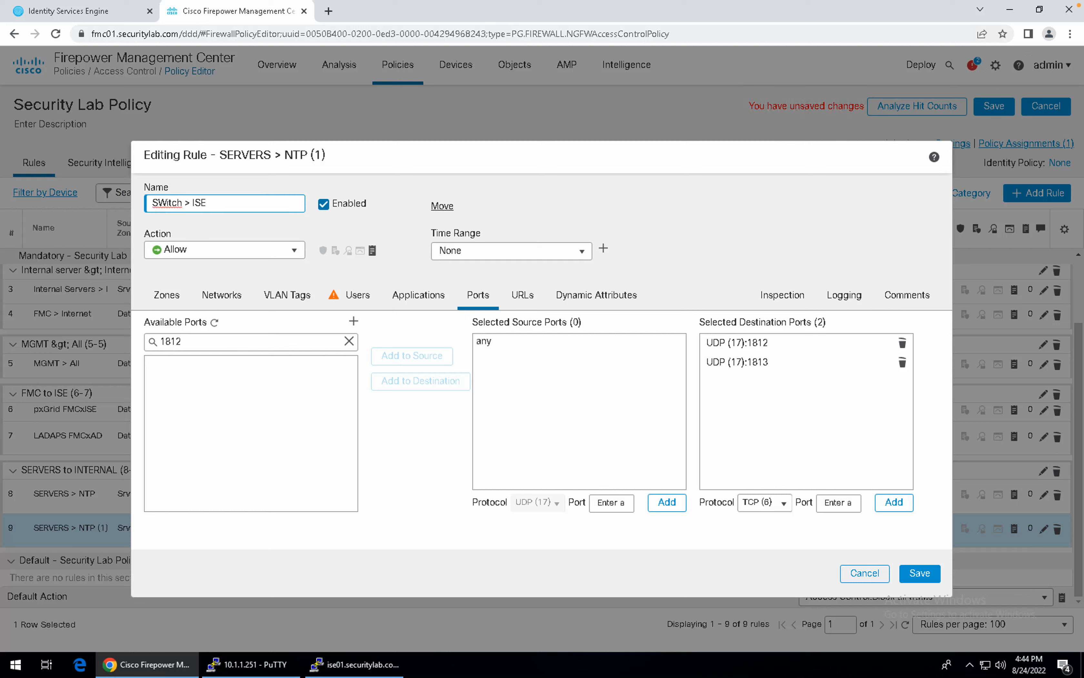
click(781, 294)
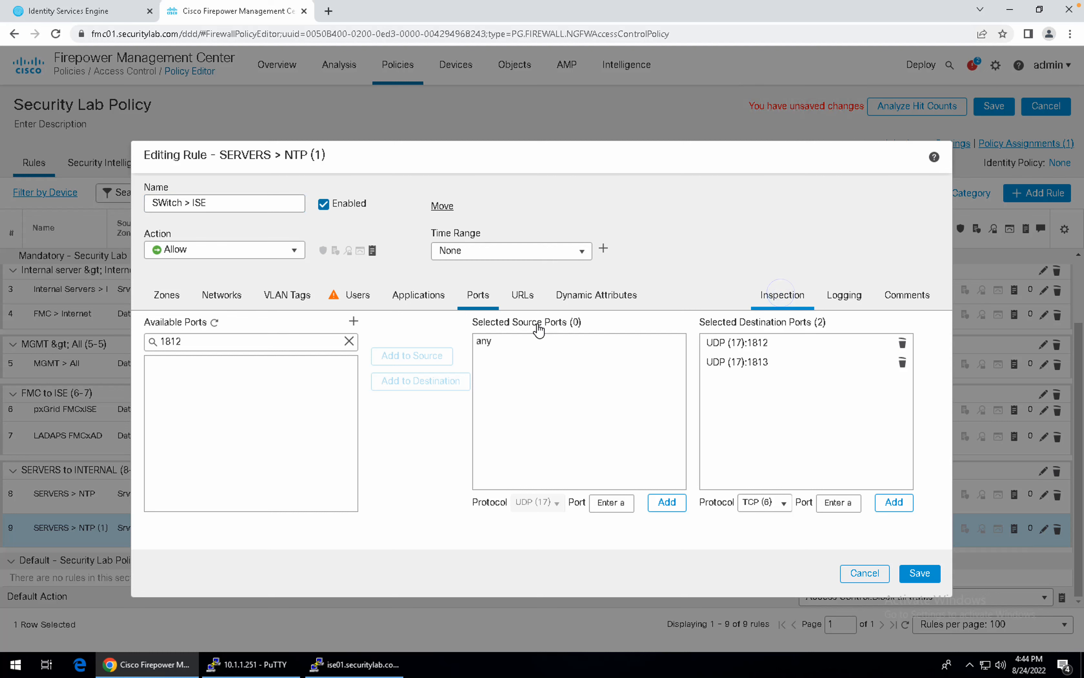
click(846, 296)
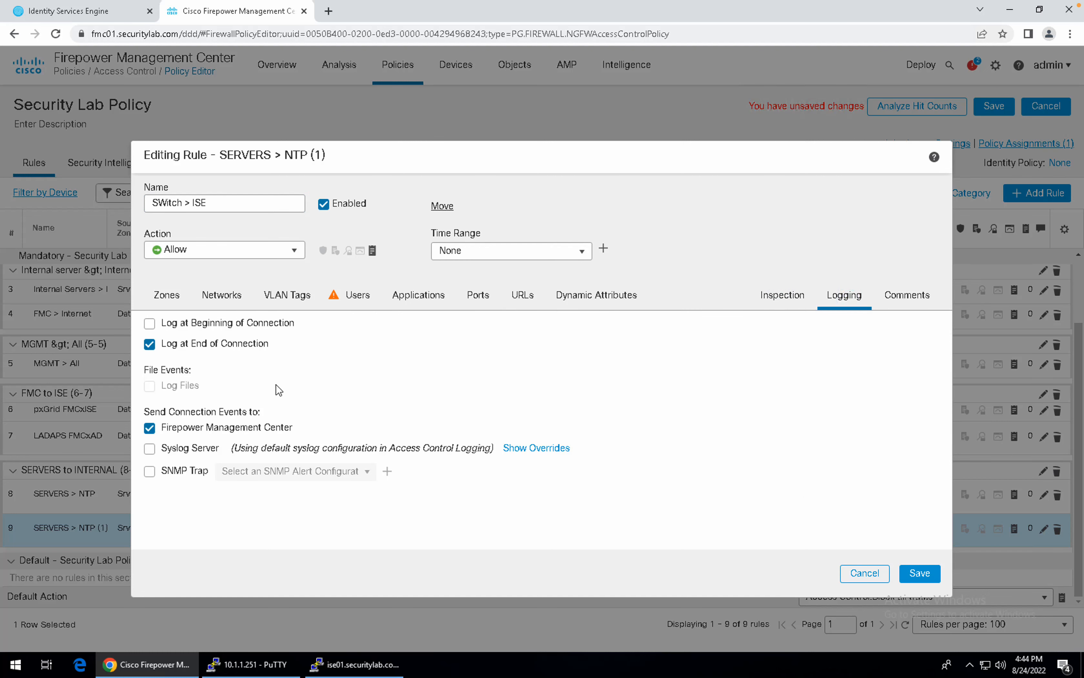
click(207, 344)
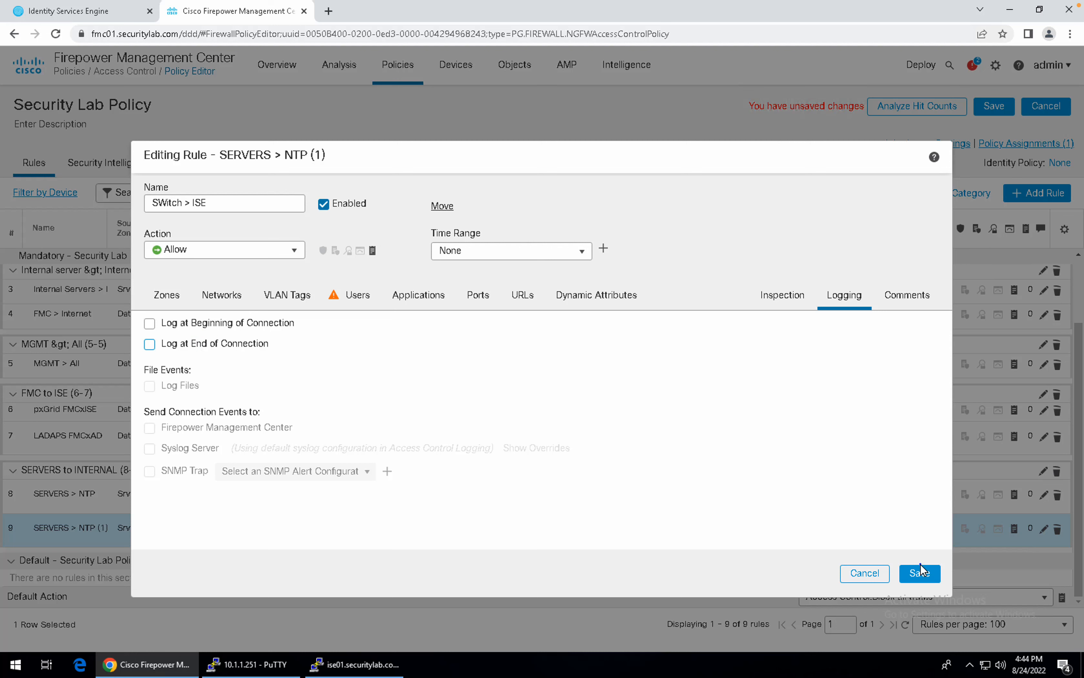
click(920, 575)
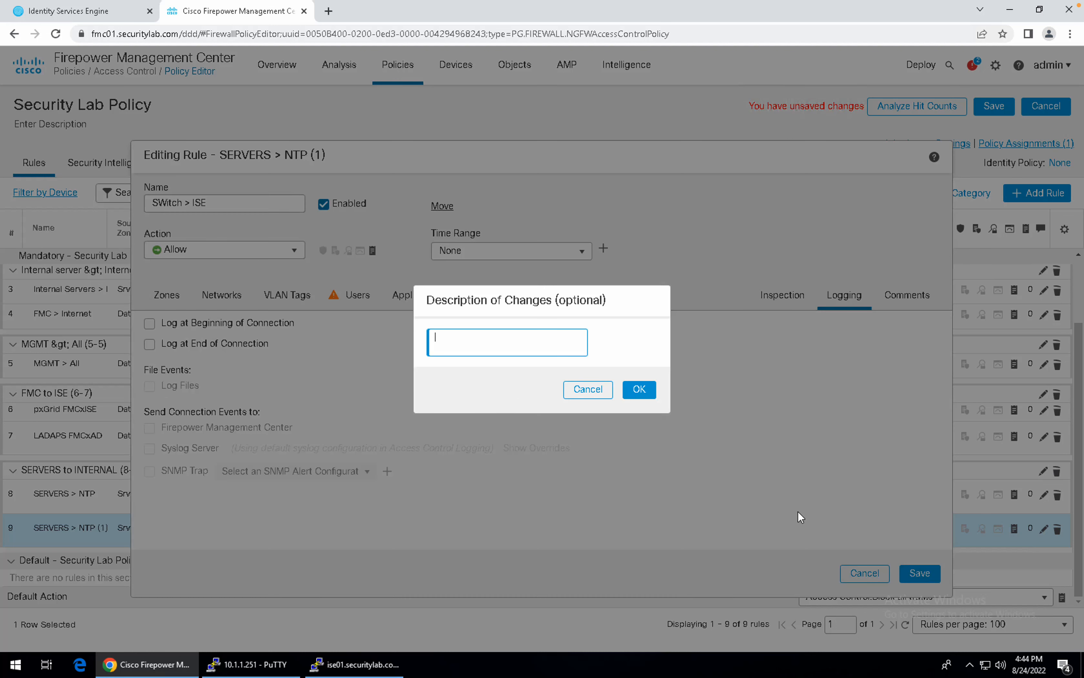
Save the SWitch > ISE rule, deploy it to FTD01, and return to the SW03 PuTTY session.
click(642, 391)
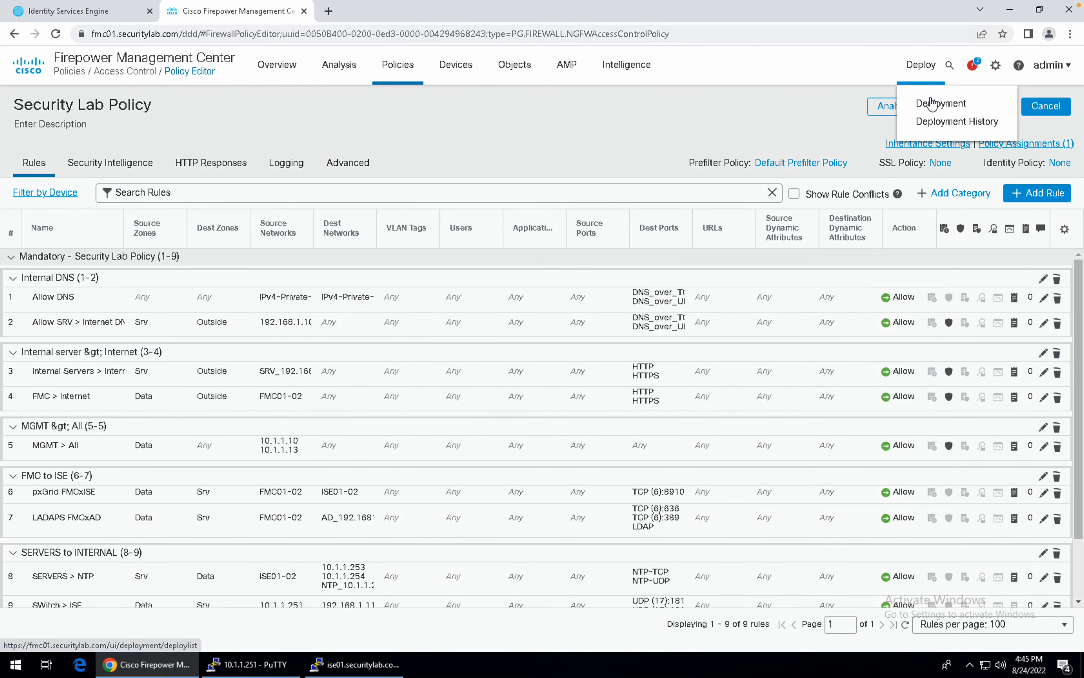
click(933, 102)
click(1048, 110)
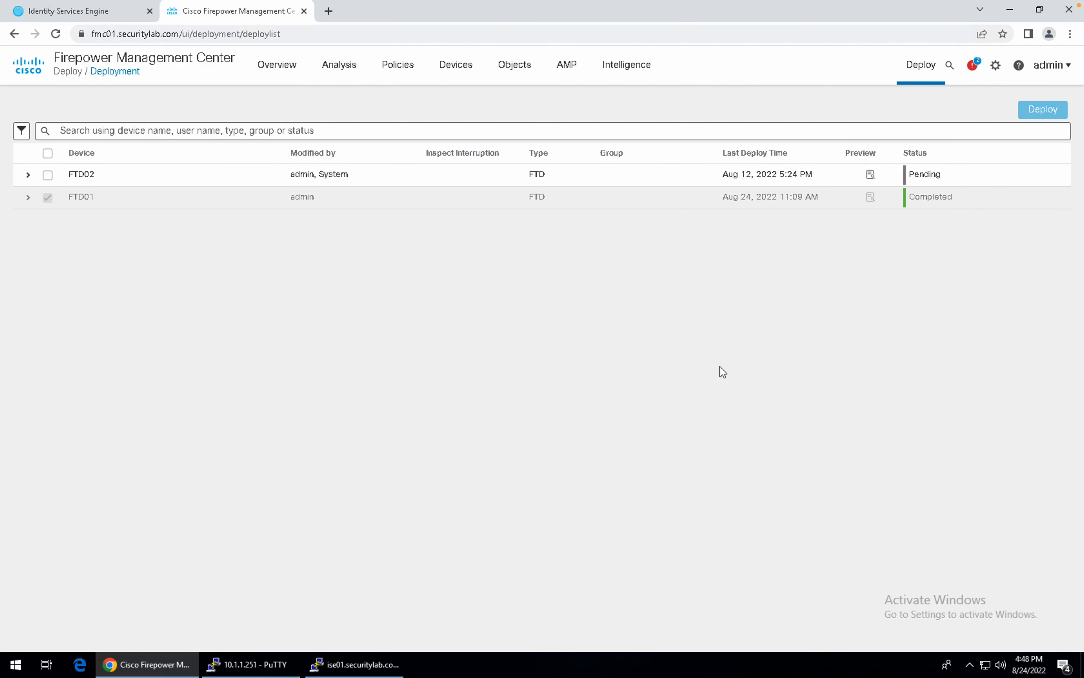
click(126, 15)
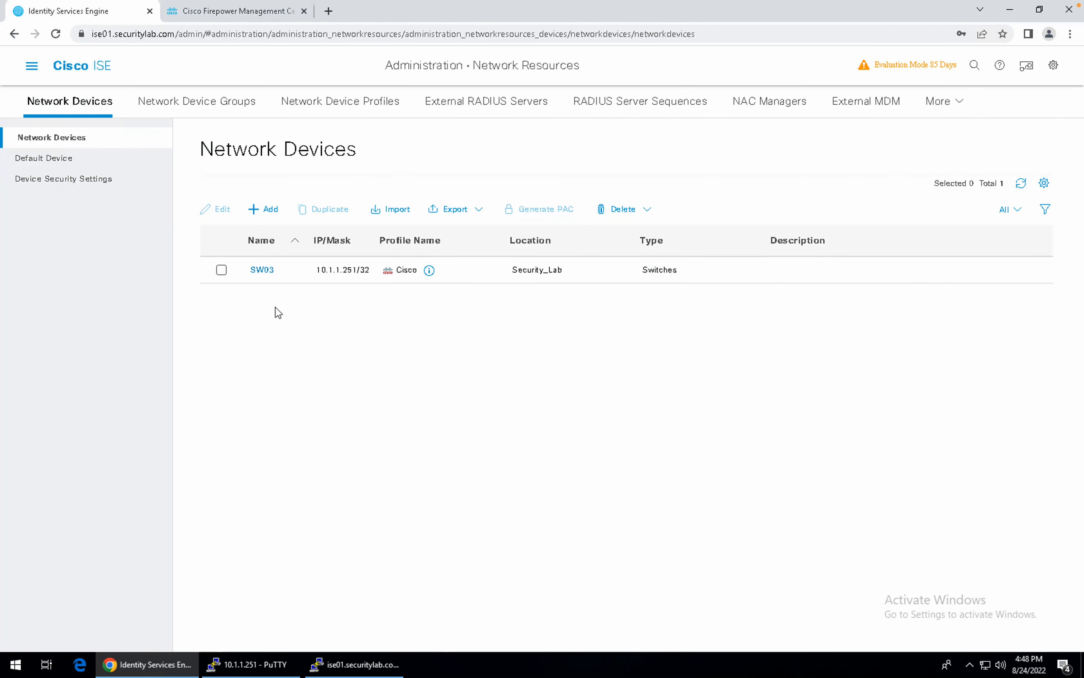
click(276, 671)
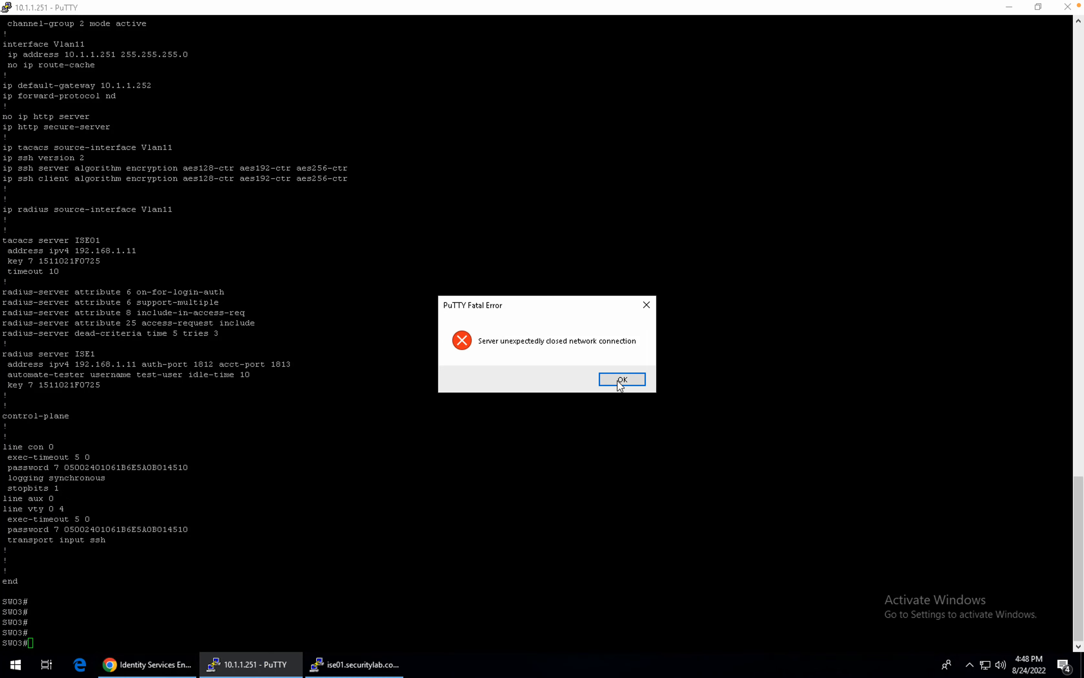
Dismiss the connection-closed error, restart the SSH session to SW03, and log in as admin.
click(621, 382)
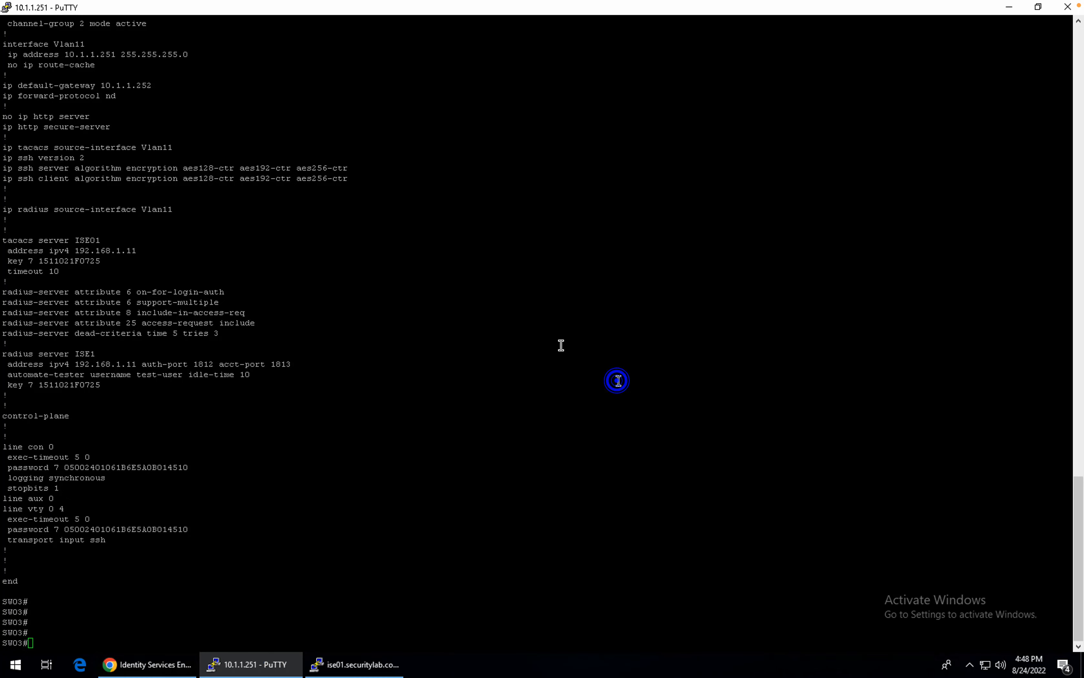
click(7, 9)
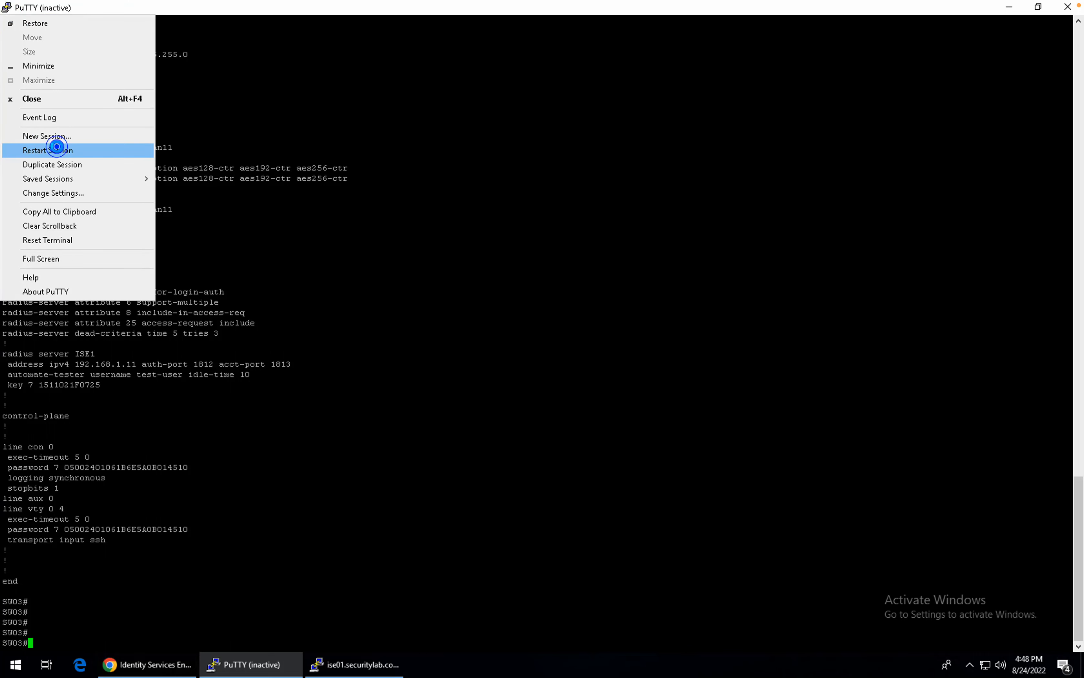
click(59, 152)
text(admin)
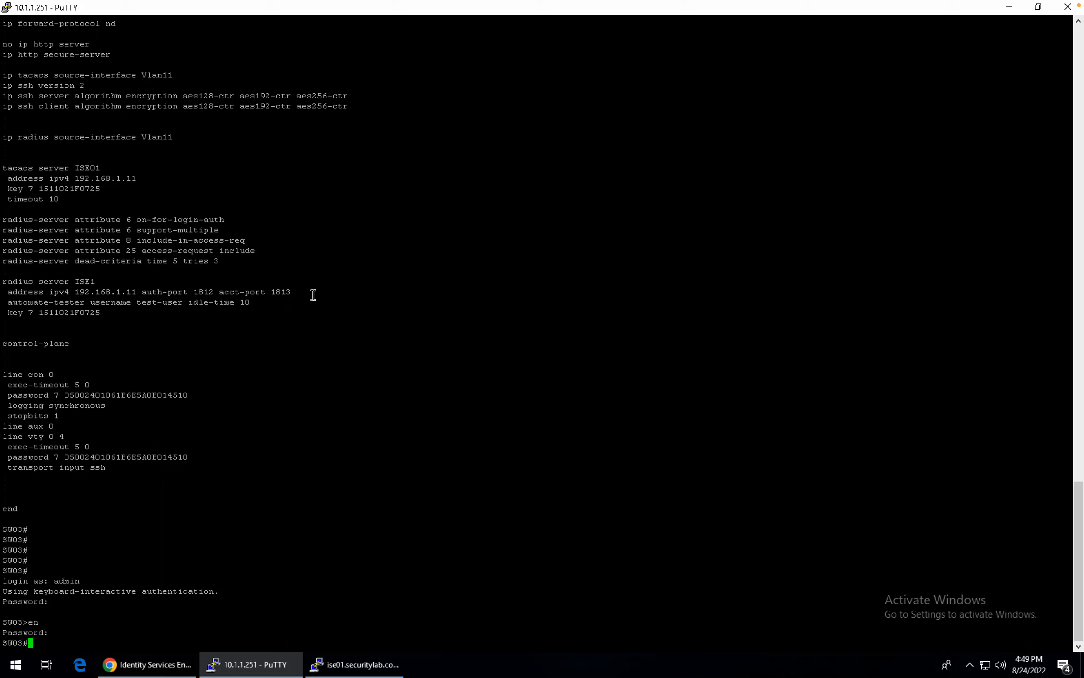
key(Return)
key(Return)
key(Return)
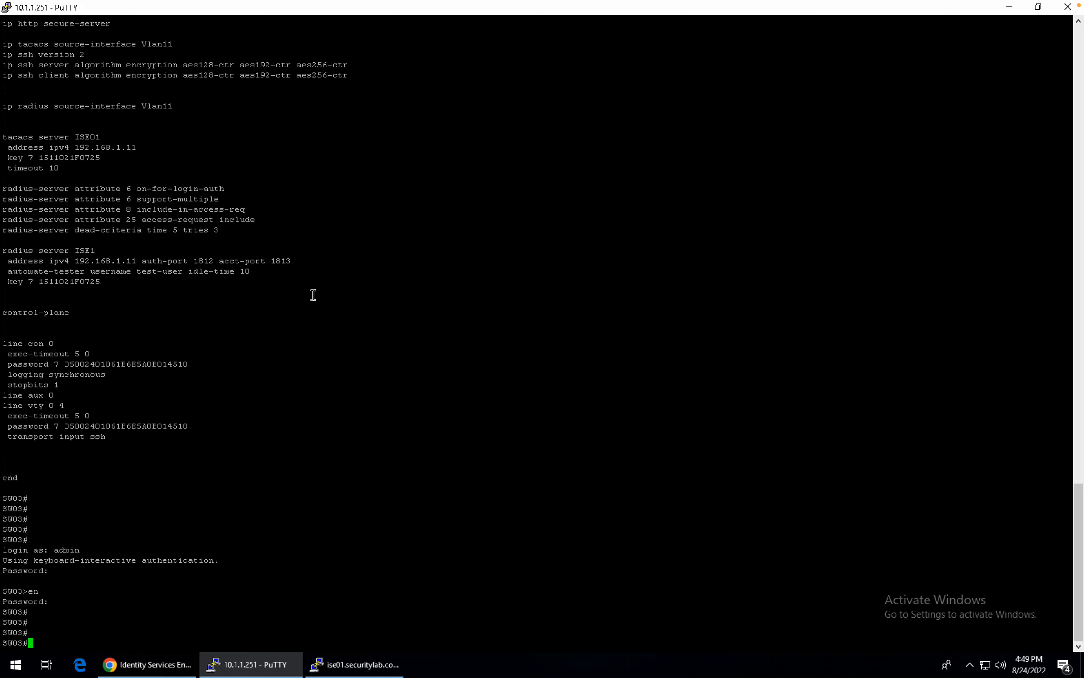
Run 'test aaa group radius' with the test user's name and password and the new-code option.
text(test)
key(Tab)
text(aa)
key(Tab)
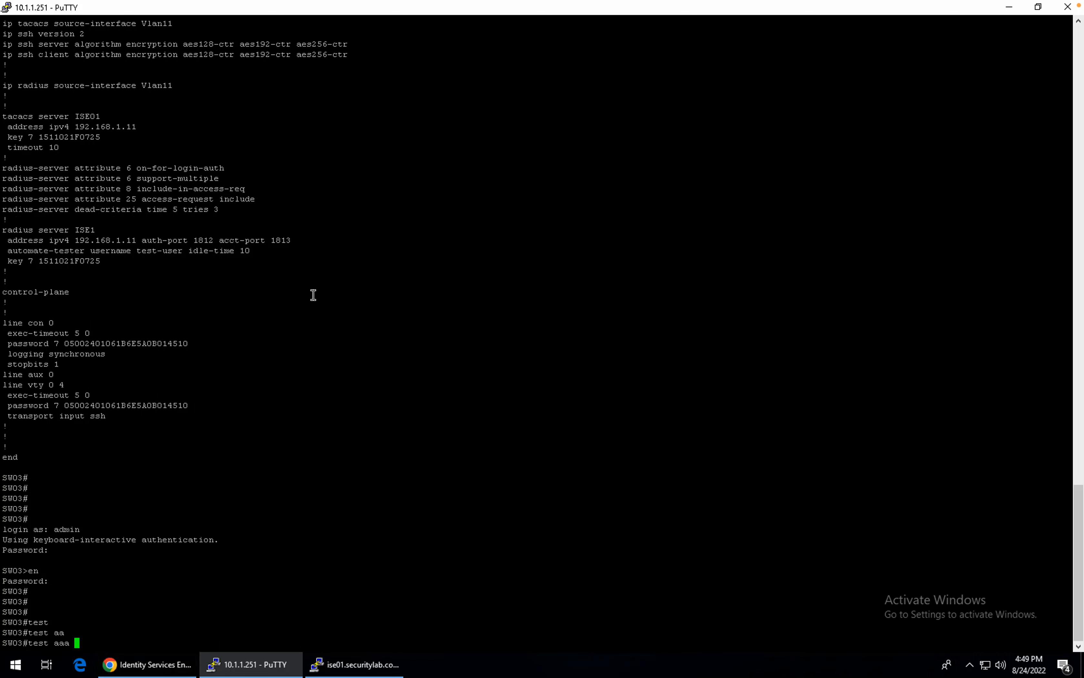
text(a gro)
key(Tab)
text(radiu)
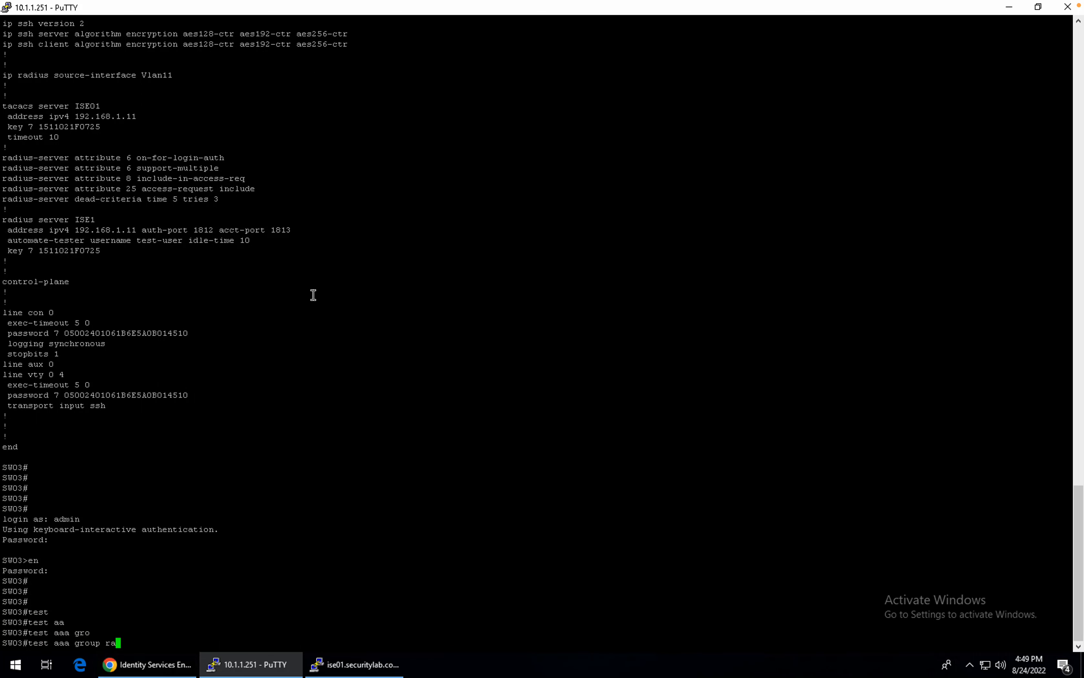
key(Tab)
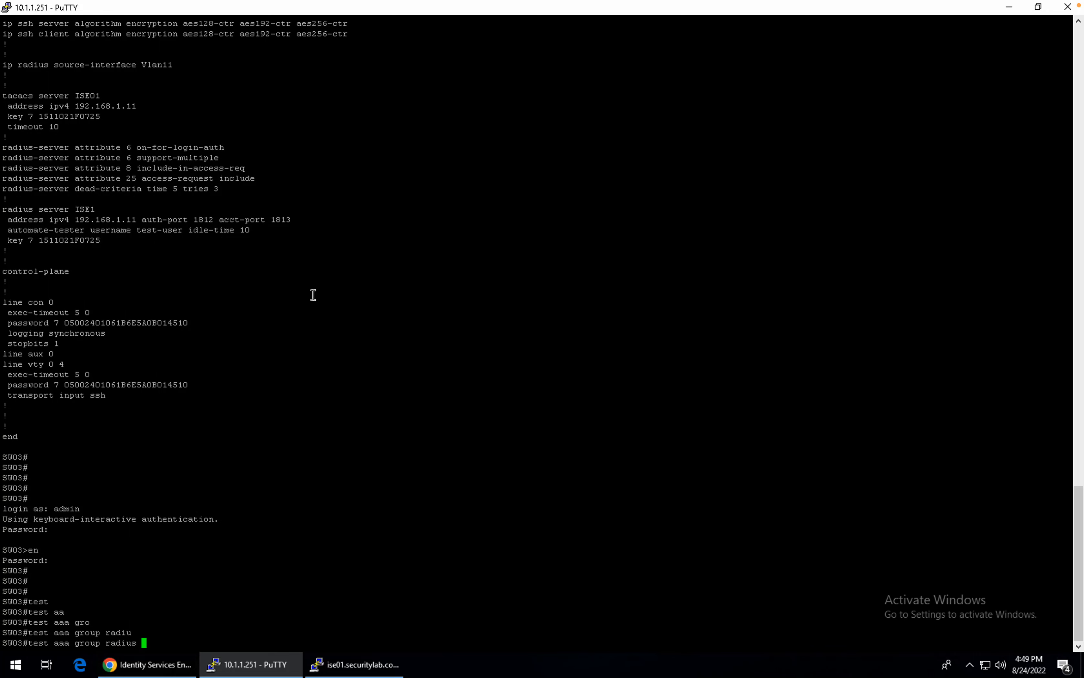
text(inacio cisco new)
key(Tab)
text(-code)
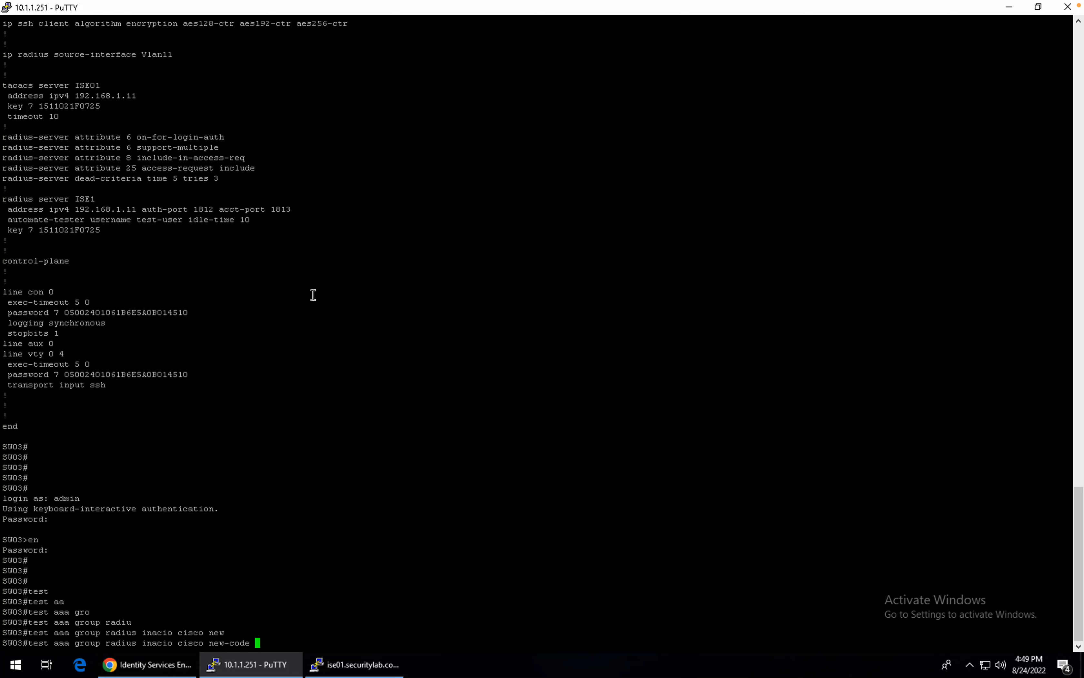
key(Return)
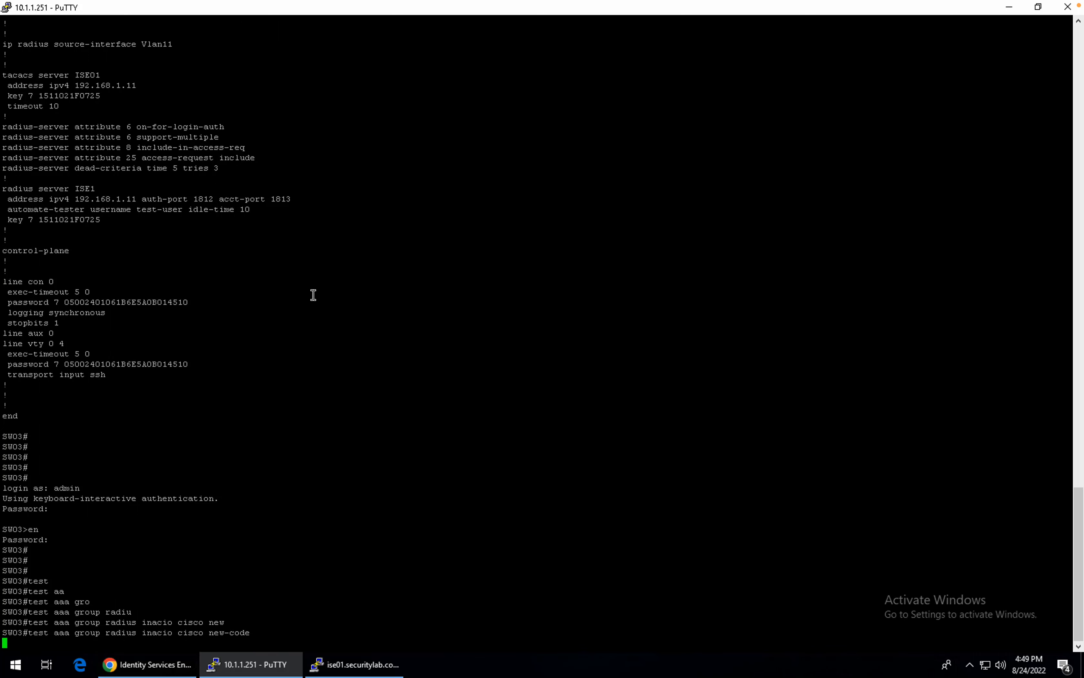